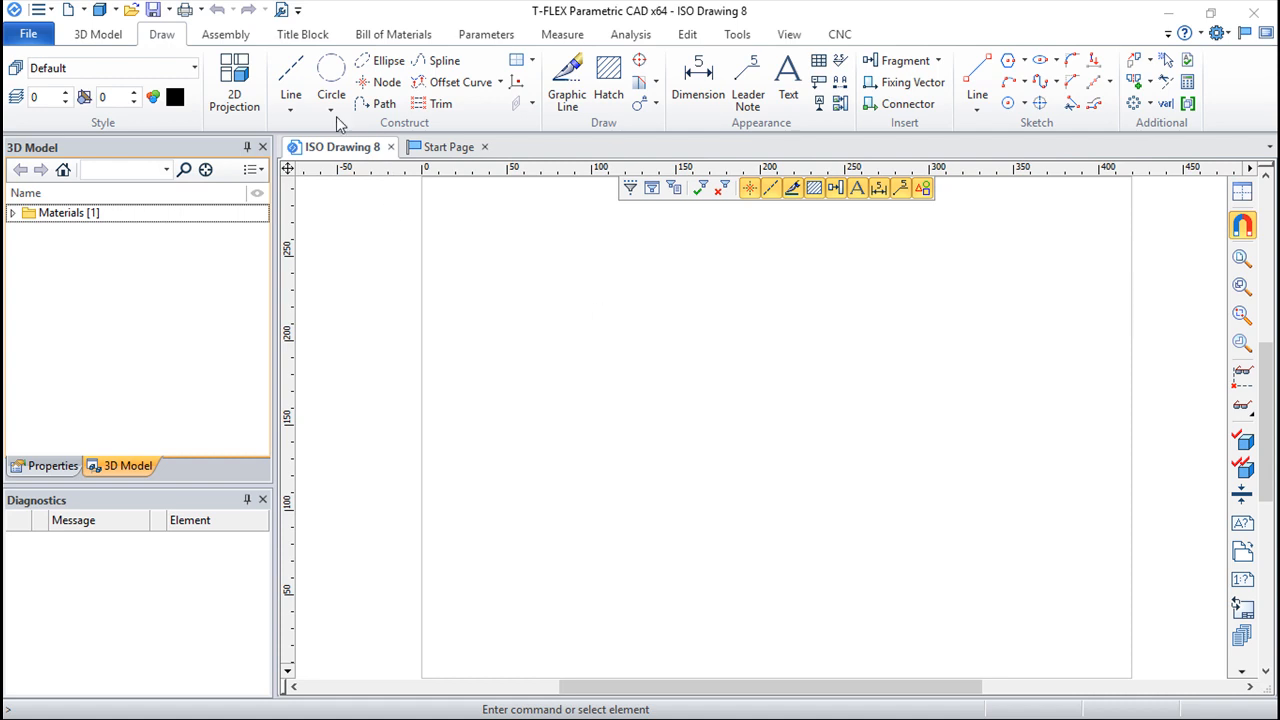
Step: Create two crossing construction lines with a node near the page centre, and undo the extra crossing pair
left_click(292, 80)
left_click(310, 222)
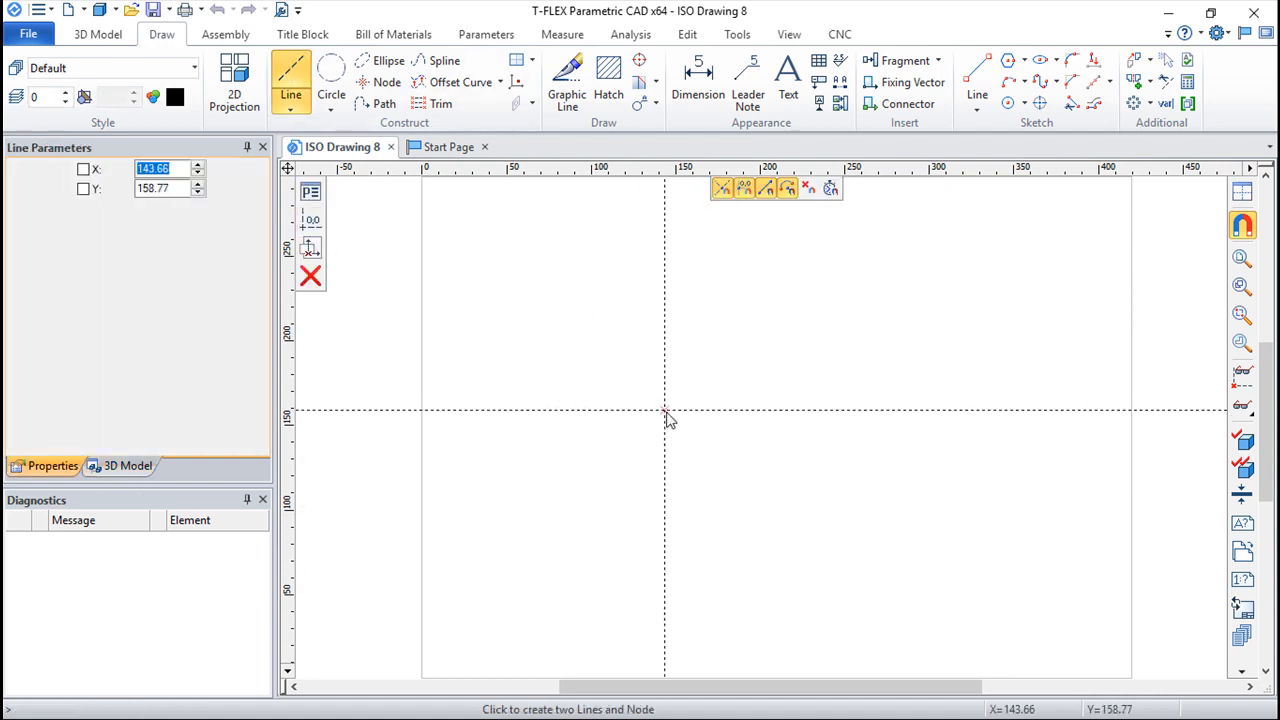
left_click(718, 429)
left_click(878, 504)
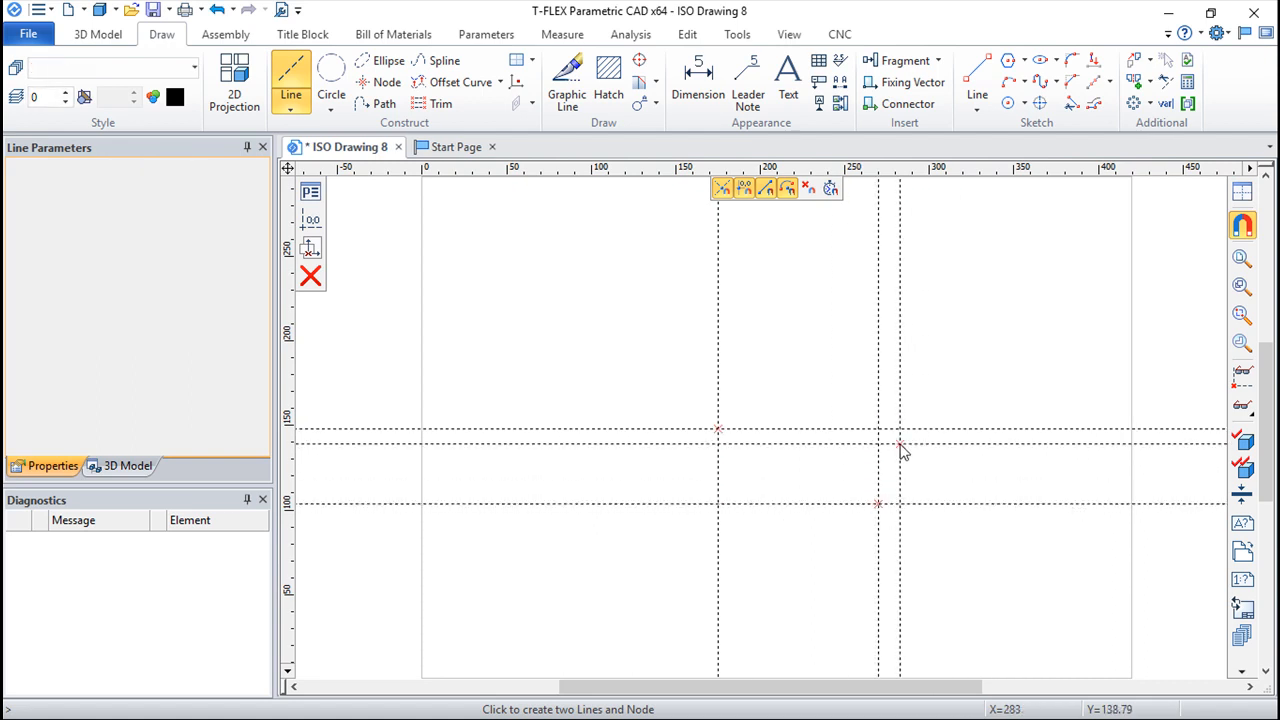
right_click(901, 444)
left_click(232, 8)
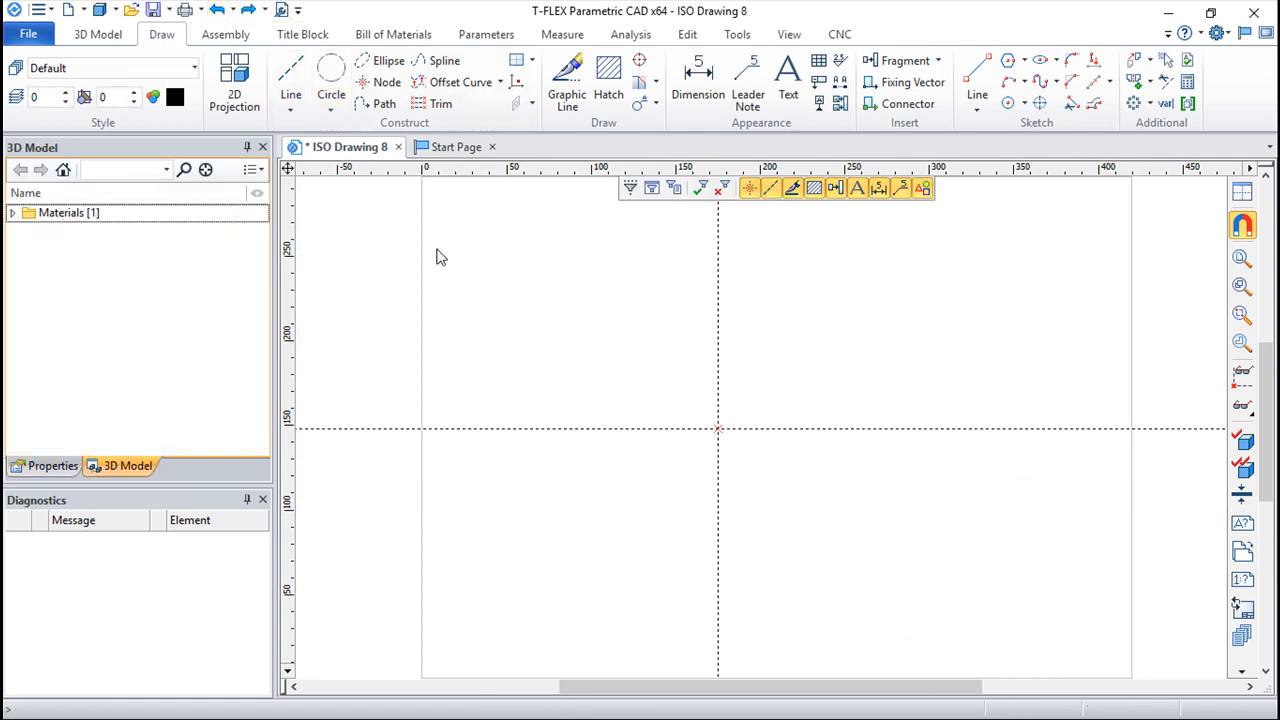
Step: Construct parallel lines on both sides of the vertical axis and above and below the horizontal axis
left_click(290, 75)
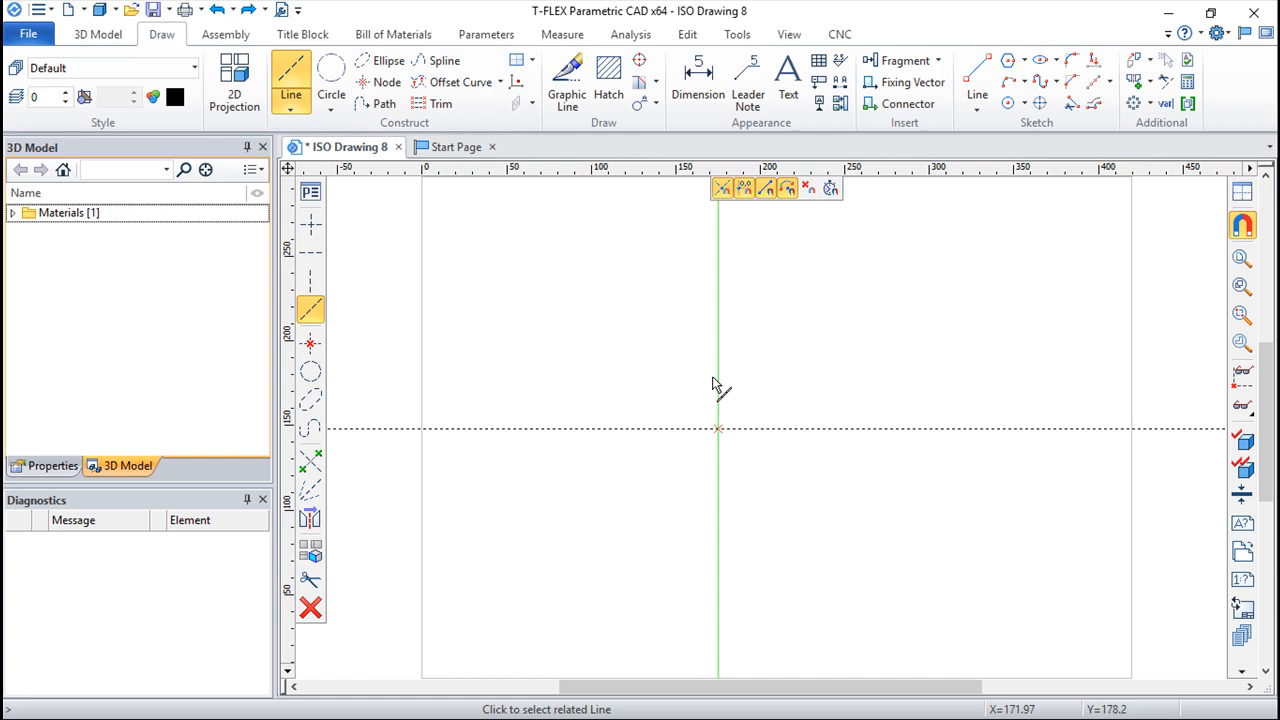
left_click(717, 382)
left_click(584, 402)
right_click(656, 523)
left_click(640, 430)
left_click(655, 526)
left_click(649, 315)
right_click(898, 370)
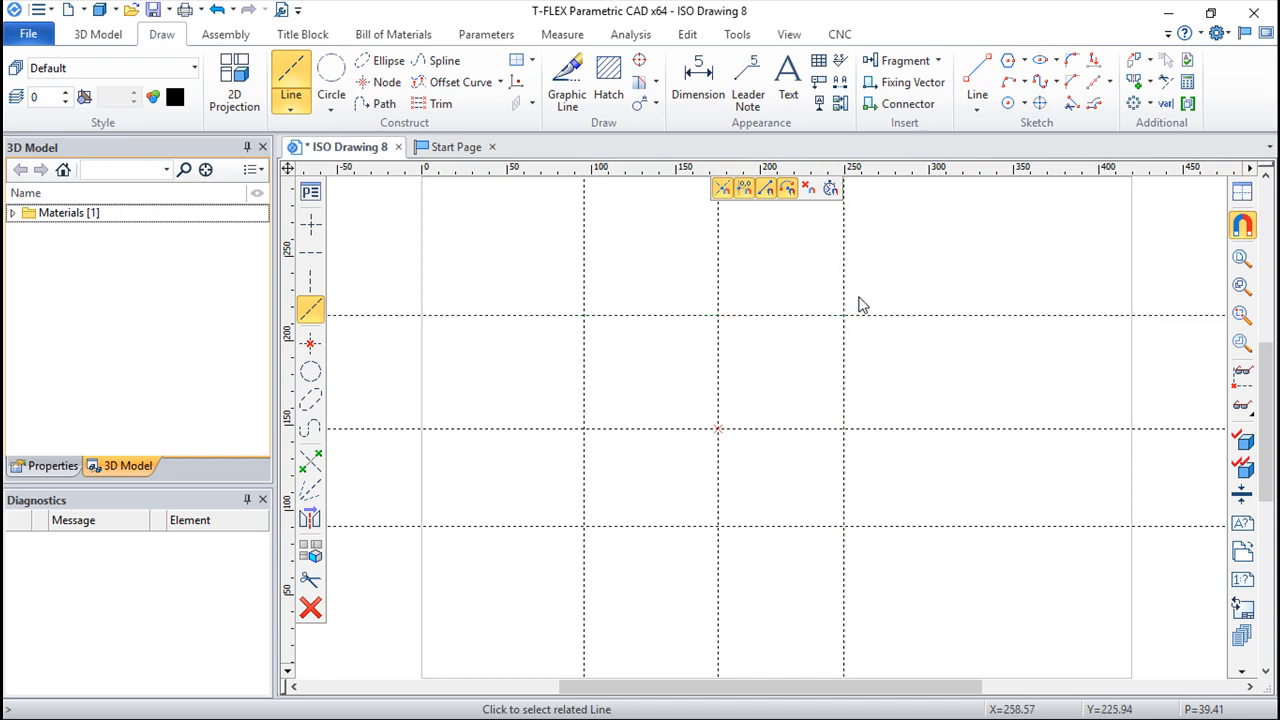
Step: Draw a closed rectangular outline with continuous graphic lines through the four outer intersections of the construction lines
left_click(567, 75)
left_click(584, 316)
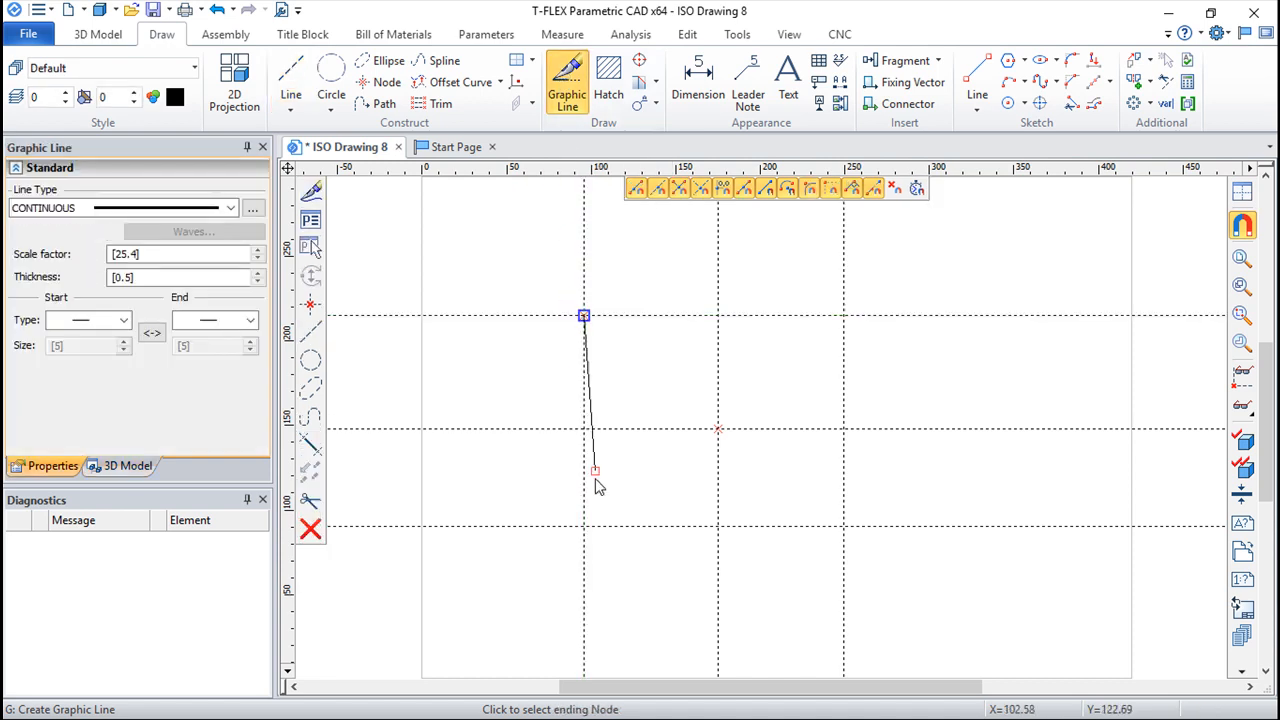
left_click(584, 527)
left_click(843, 527)
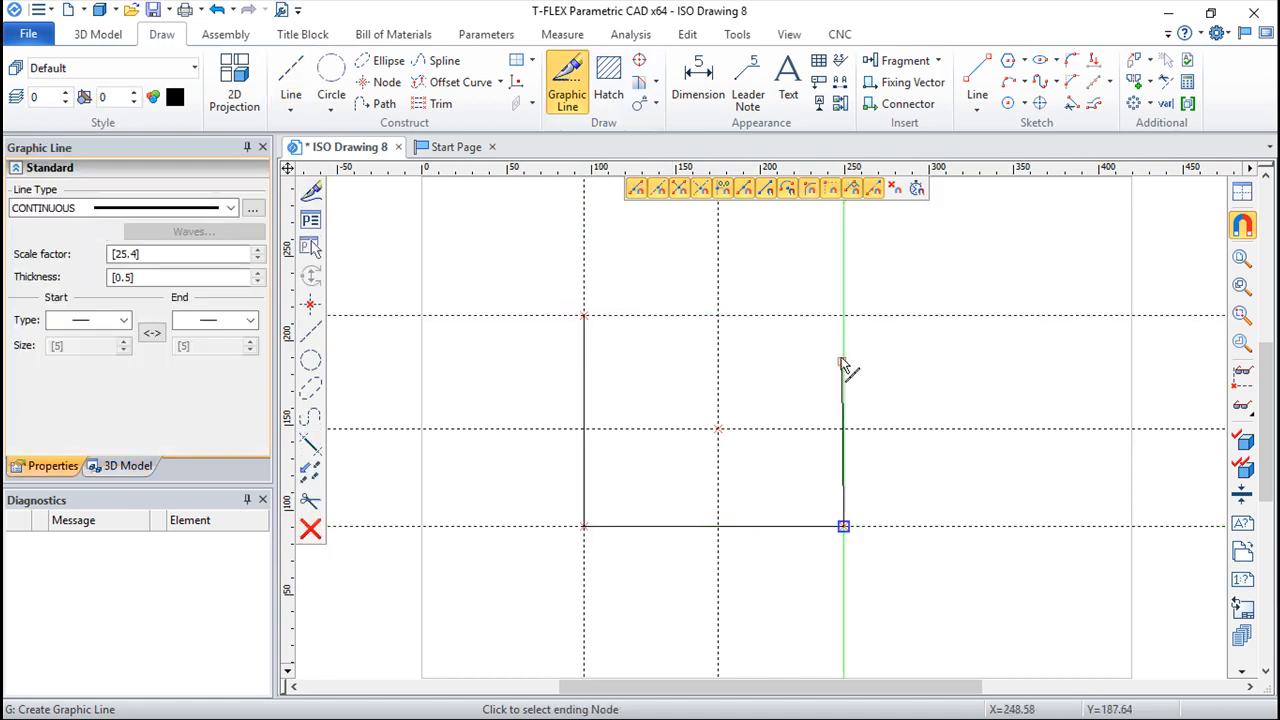
left_click(843, 316)
left_click(584, 316)
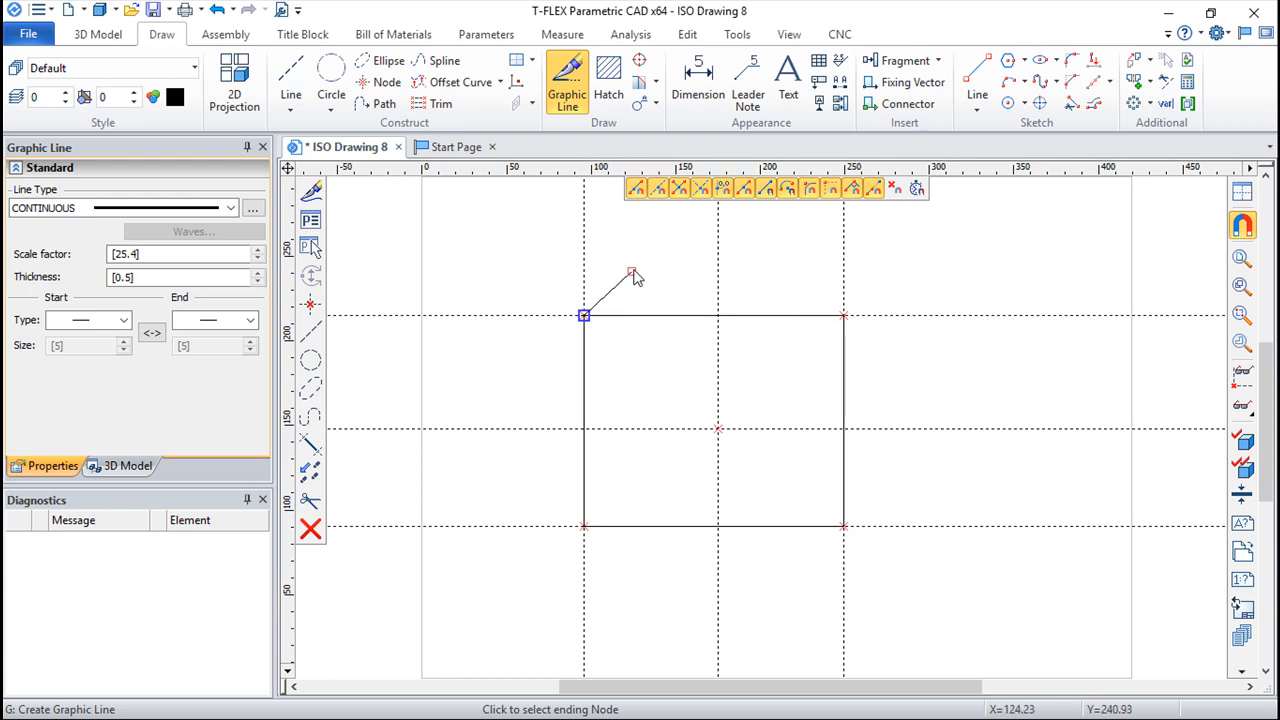
right_click(646, 255)
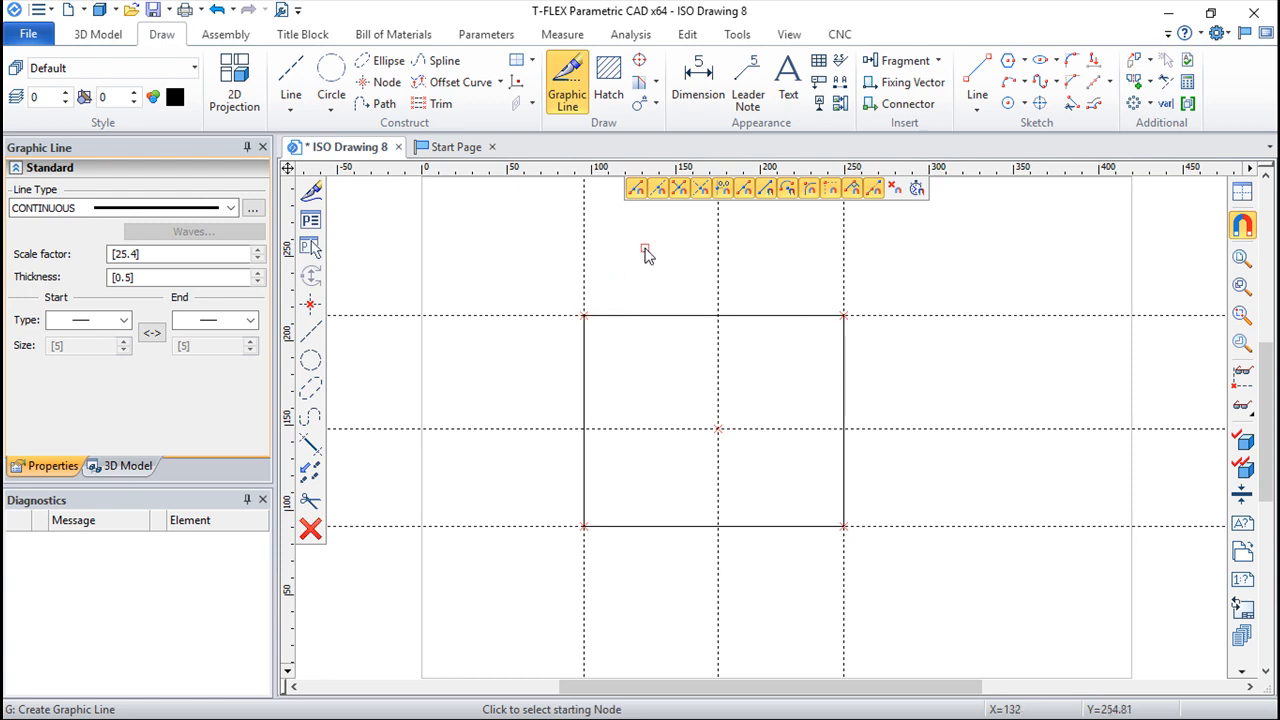
right_click(833, 275)
Step: Stretch the rectangle by moving its right construction line outward and its upper one to about 79 mm above the horizontal axis
left_click(845, 286)
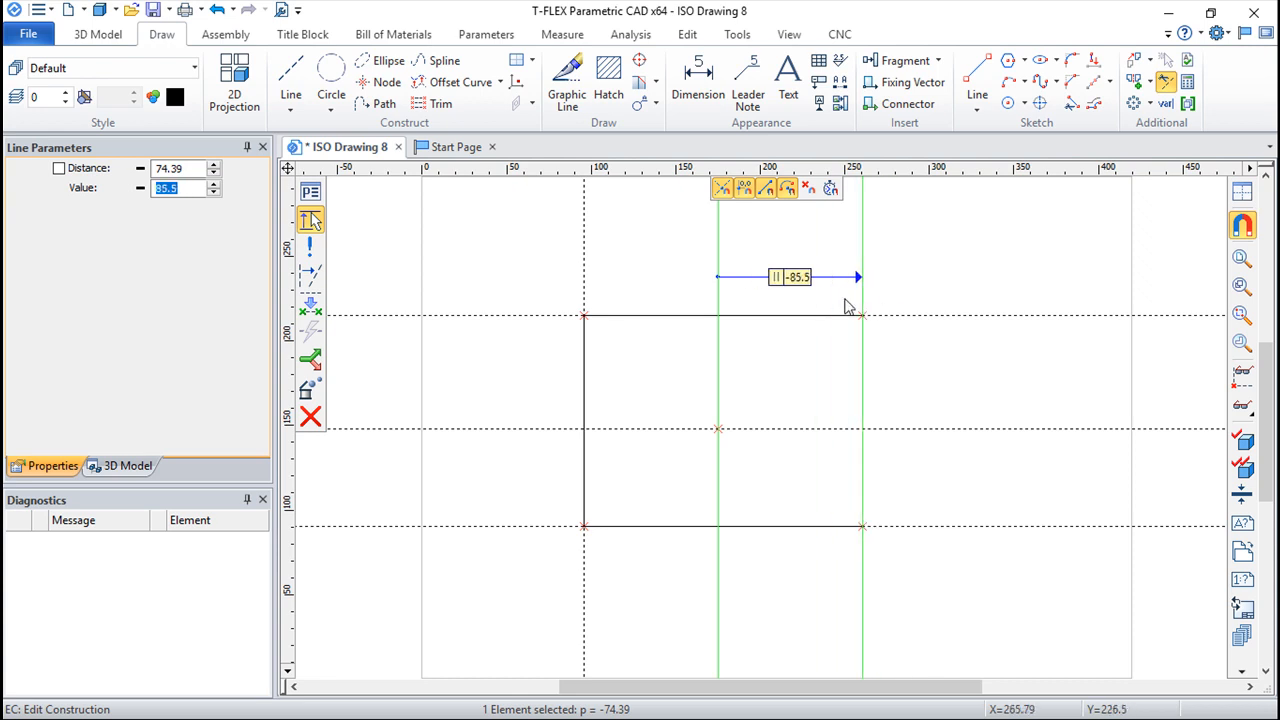
left_click(931, 296)
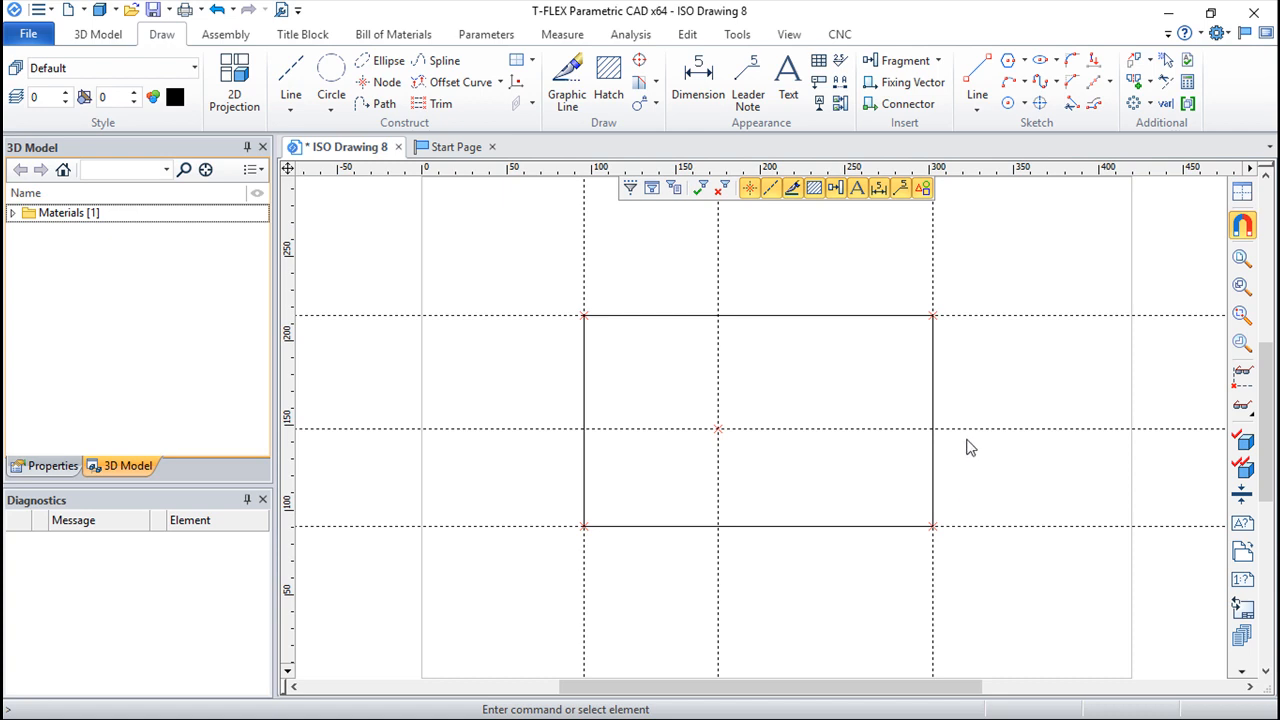
left_click(1004, 317)
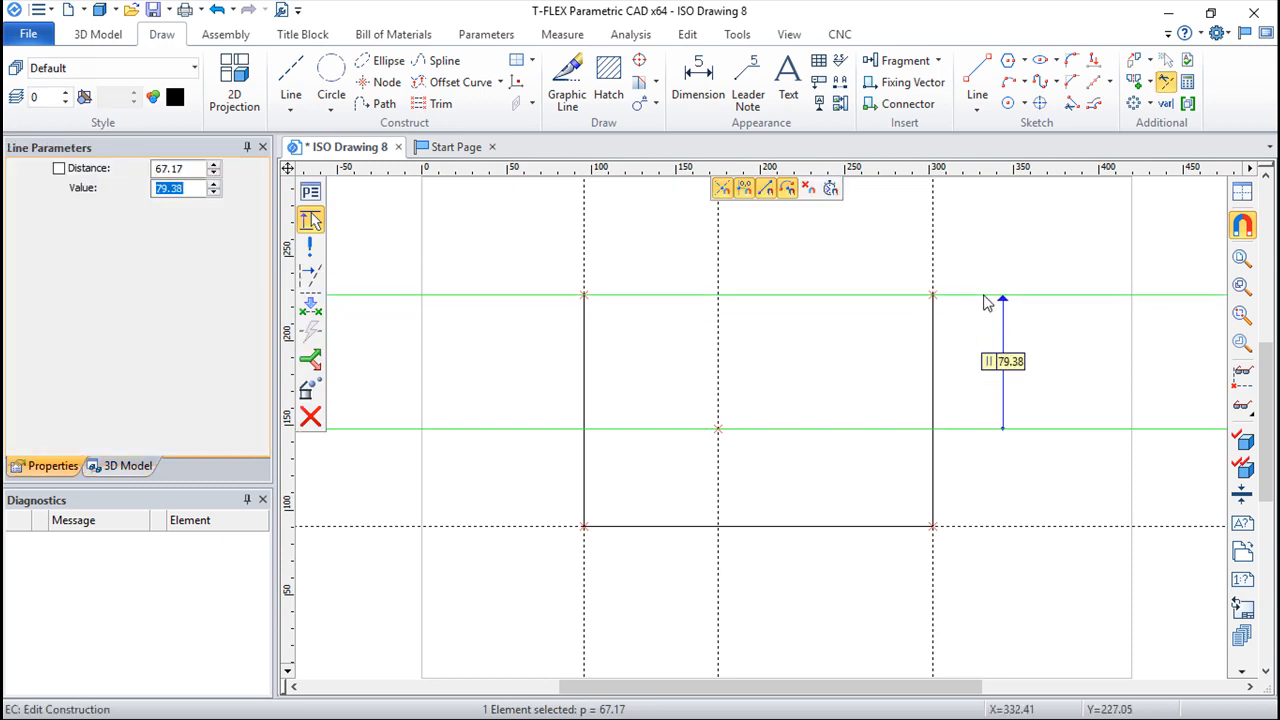
left_click(978, 299)
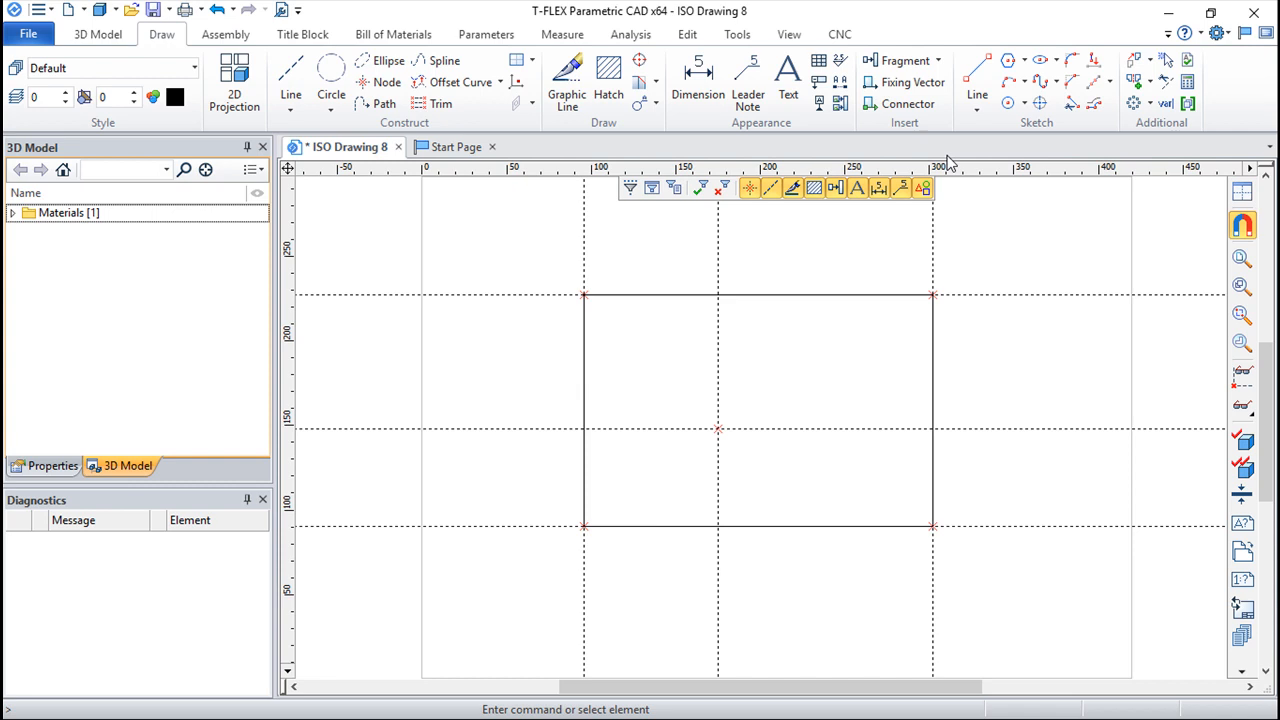
Step: Undo all the graphic and construction lines until the page is empty
left_click(217, 10)
left_click(217, 10)
left_click(217, 10)
left_click(217, 10)
left_click(217, 10)
left_click(217, 10)
left_click(217, 10)
left_click(217, 10)
left_click(217, 10)
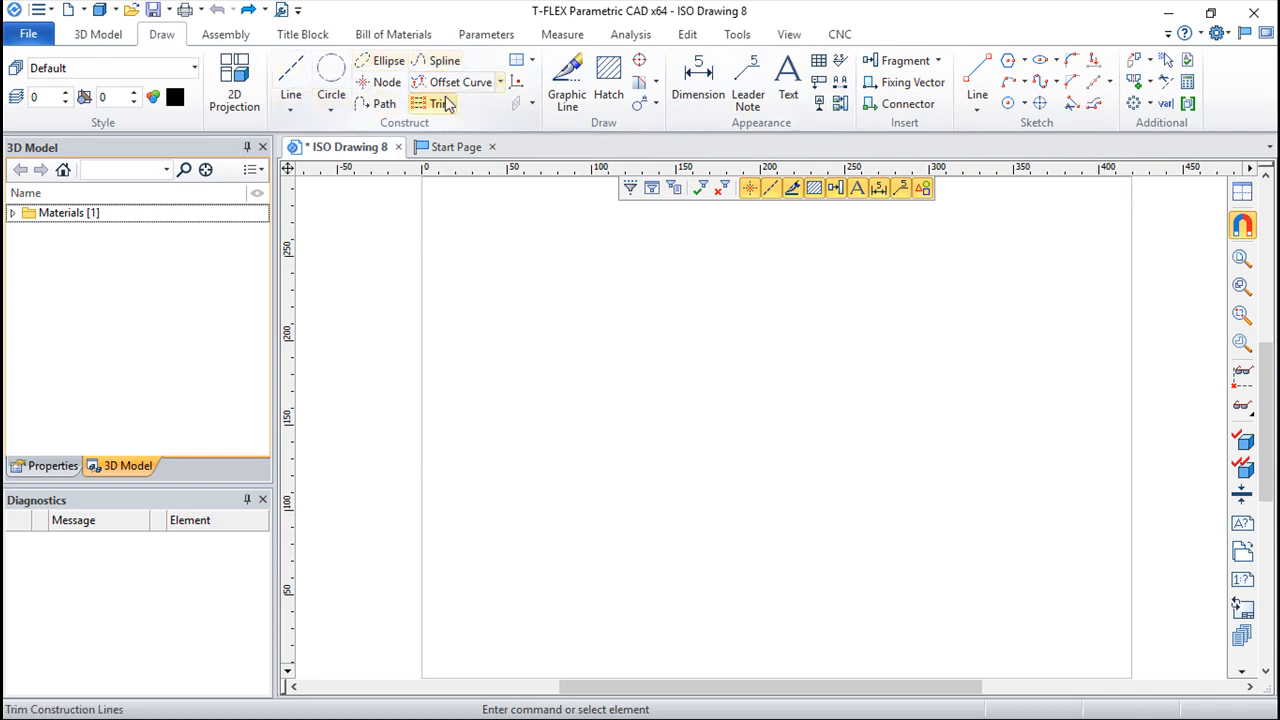
Step: Create two crossing construction lines with a node near the page centre
left_click(292, 110)
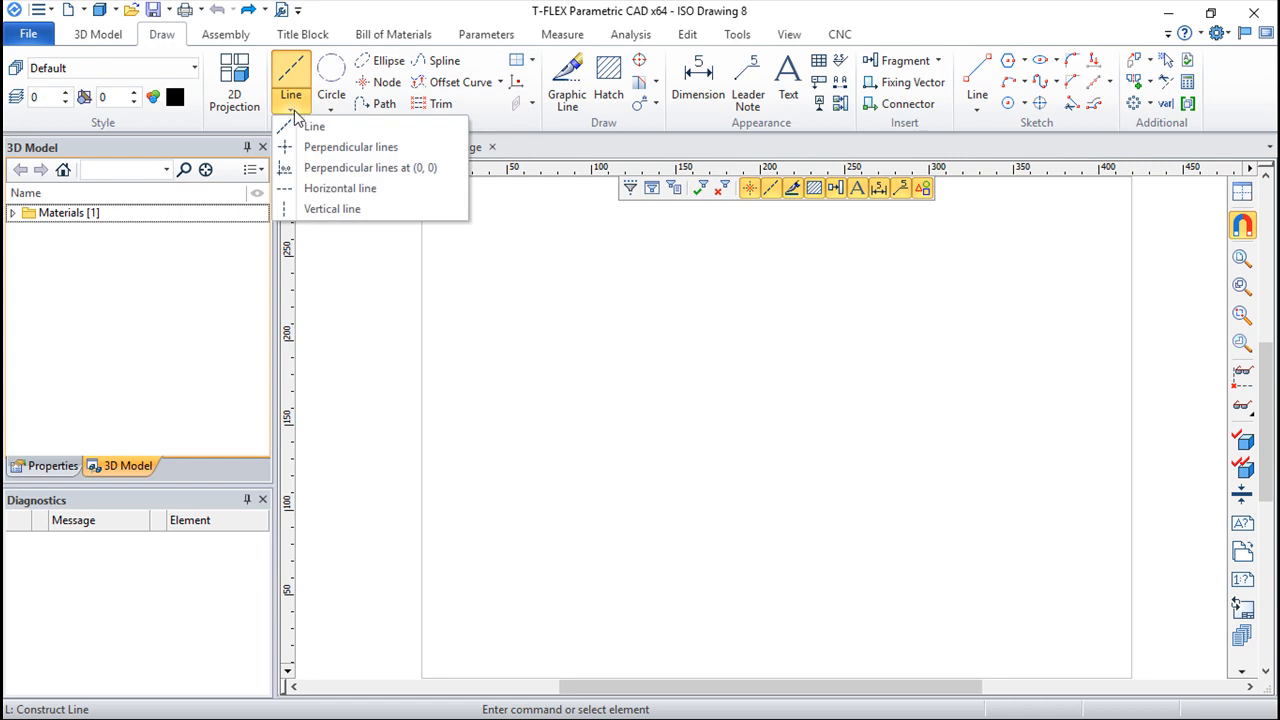
left_click(291, 80)
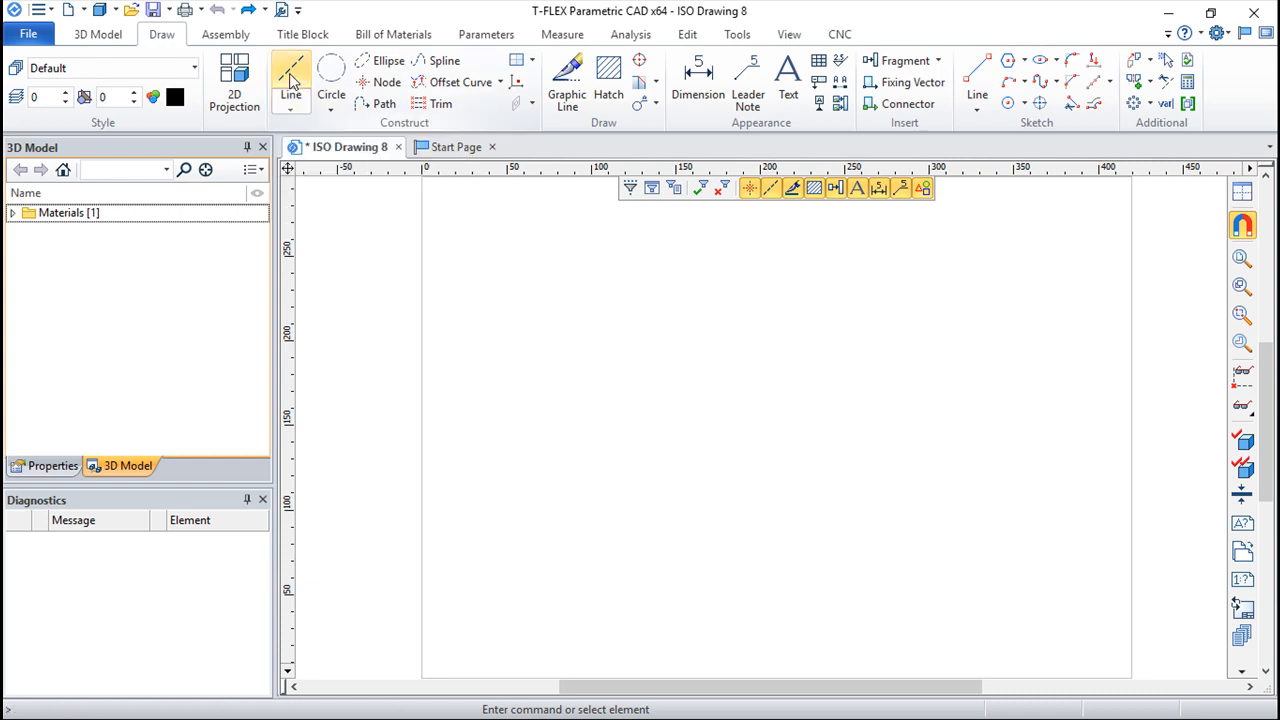
left_click(291, 80)
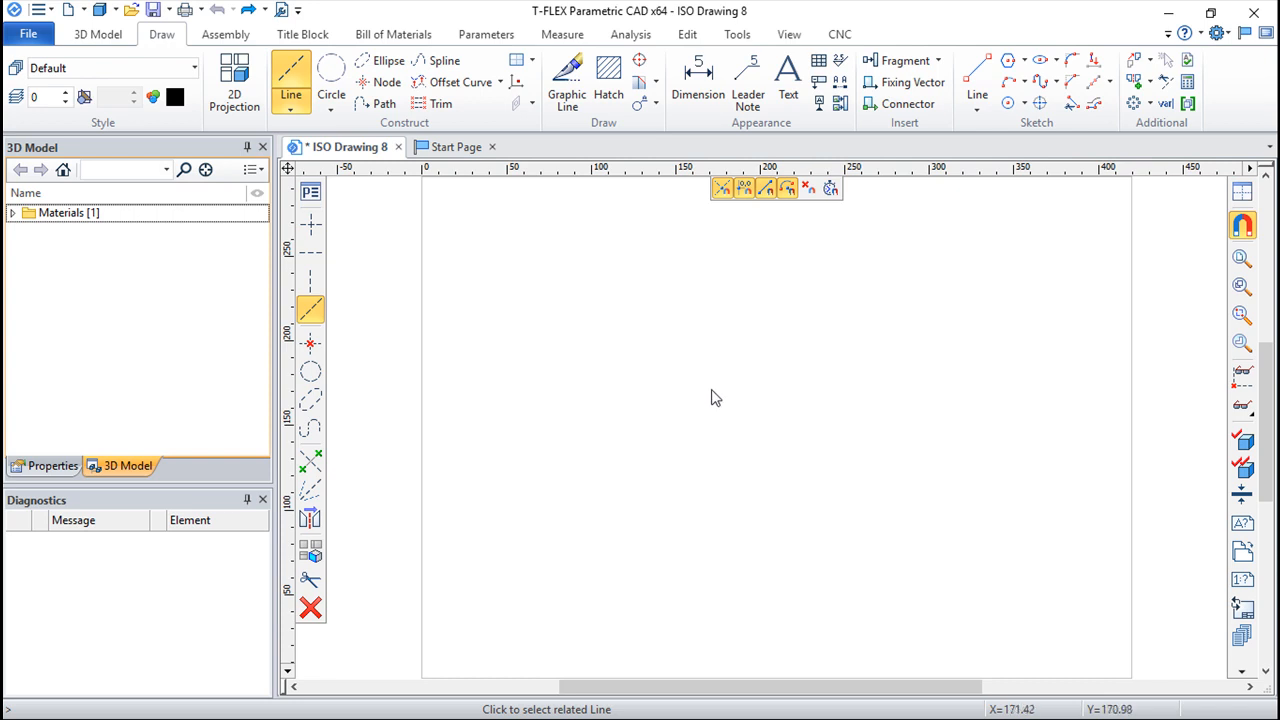
left_click(310, 228)
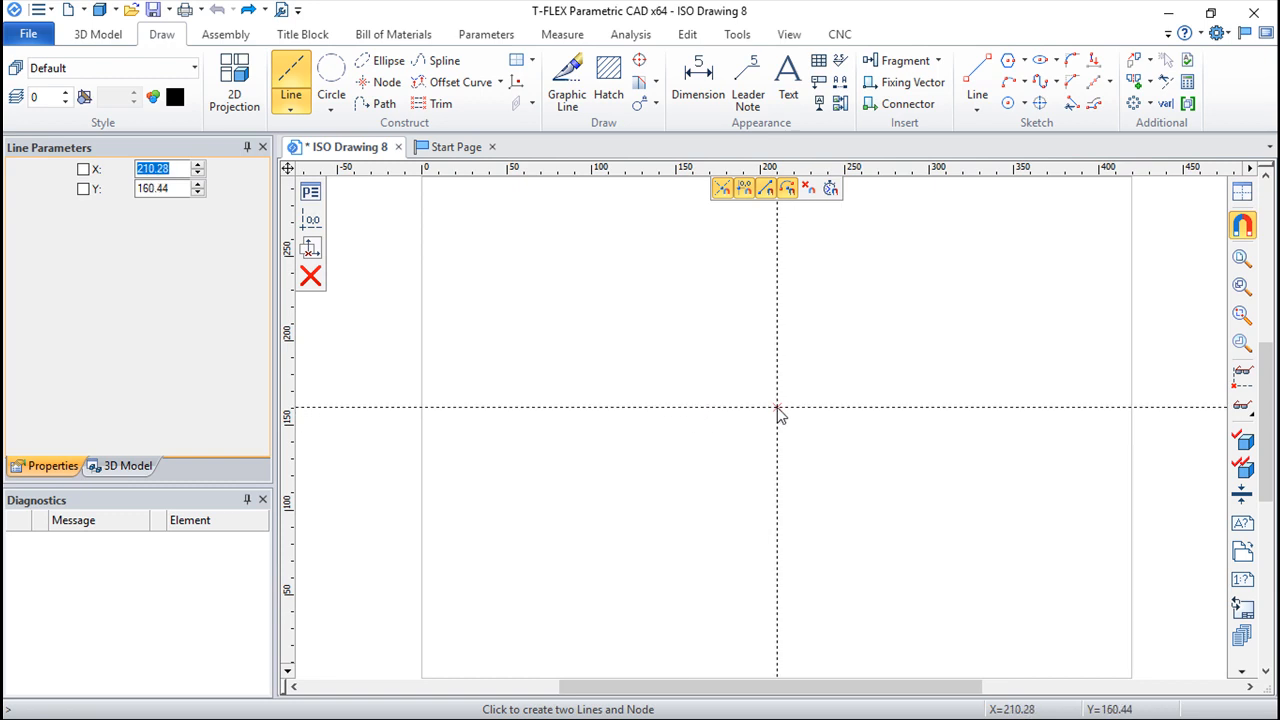
left_click(779, 417)
key("Escape")
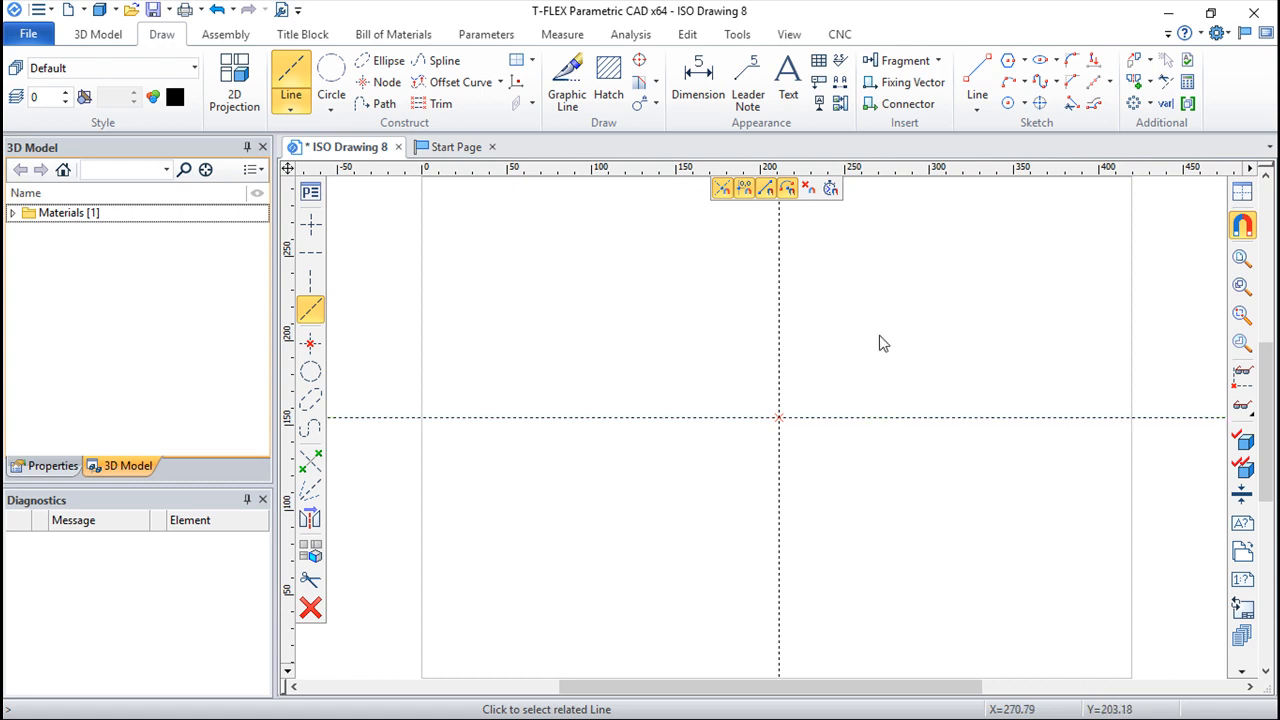
Step: Construct parallel lines above and below the horizontal axis and on both sides of the vertical axis, the right one about 96 mm away
left_click(910, 419)
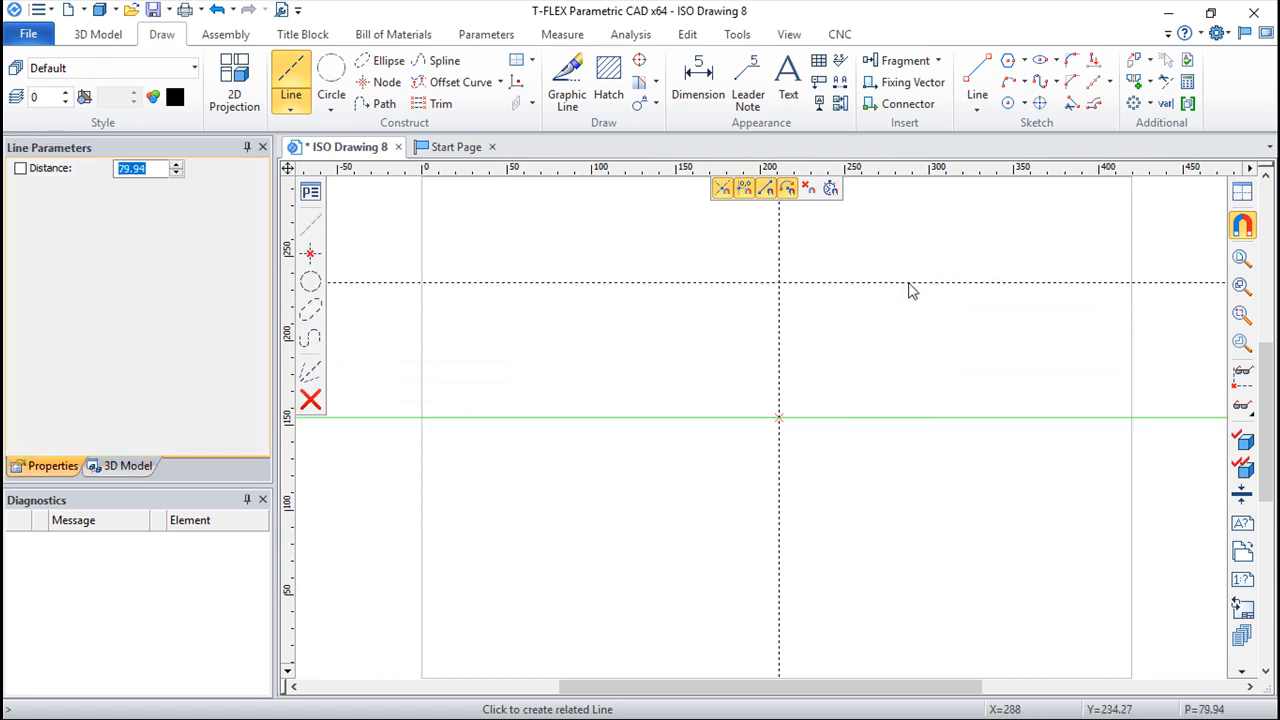
left_click(930, 306)
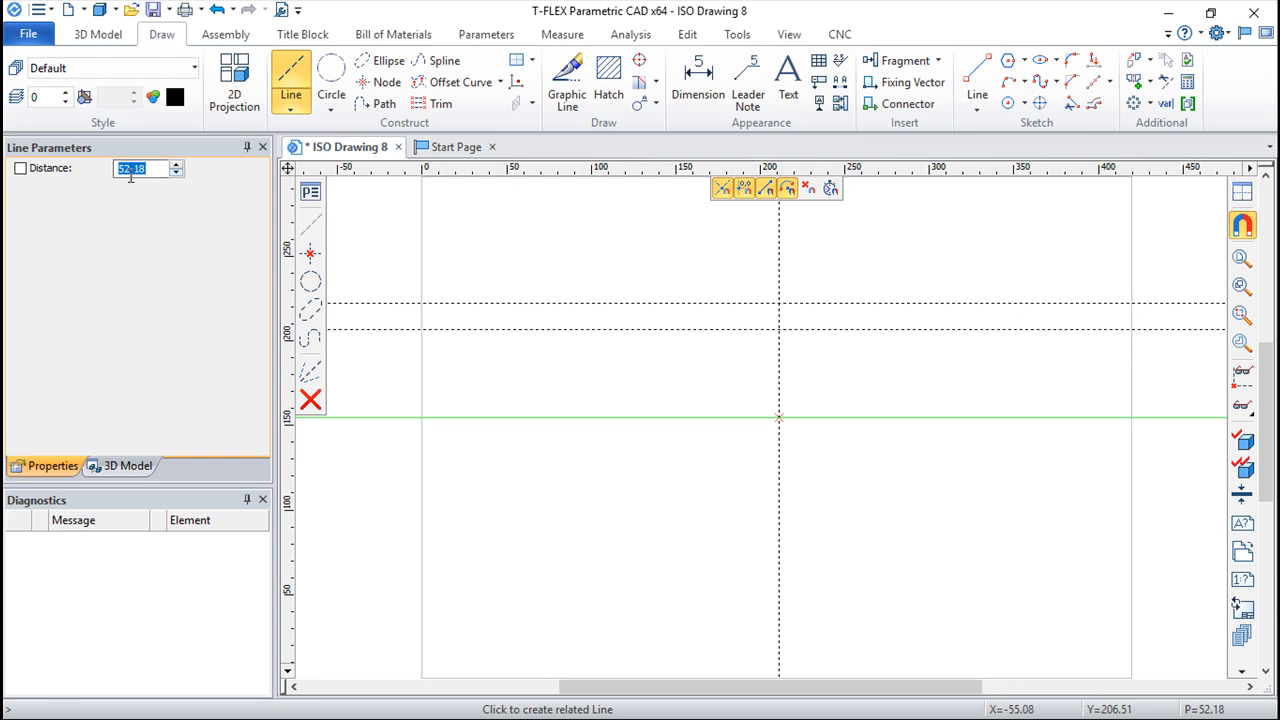
left_click(836, 512)
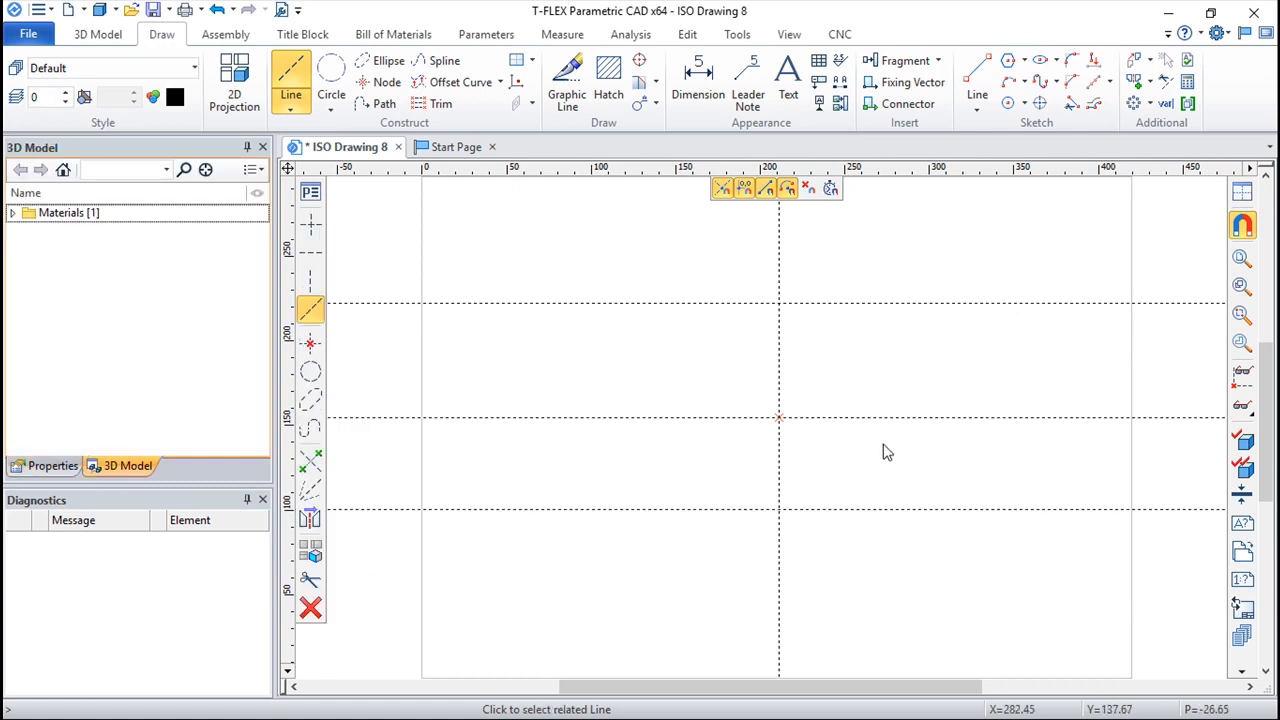
left_click(779, 475)
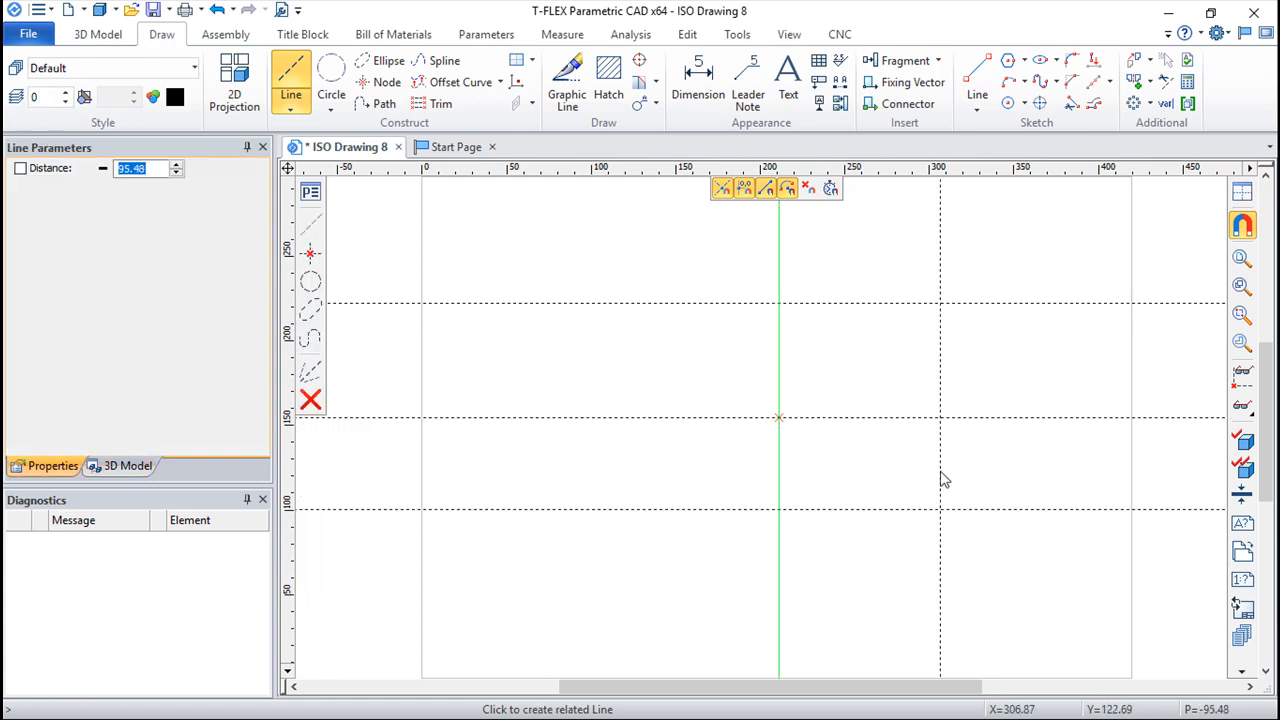
left_click(646, 483)
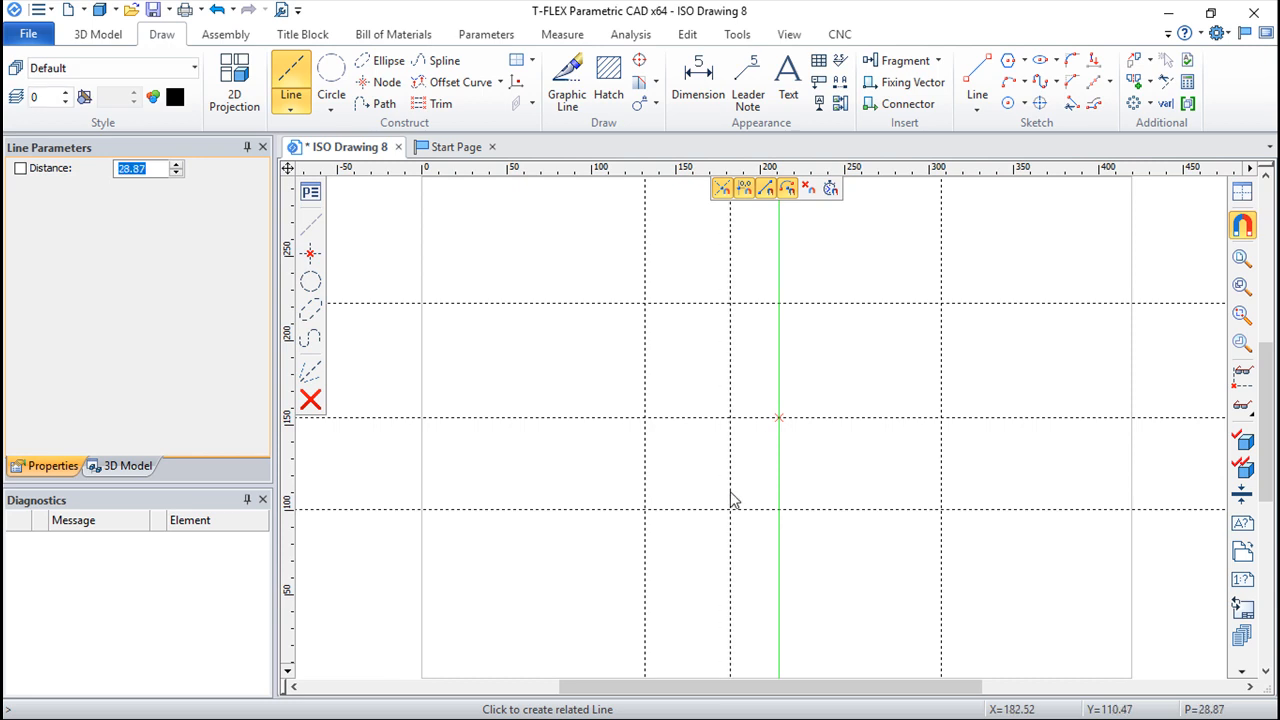
right_click(713, 464)
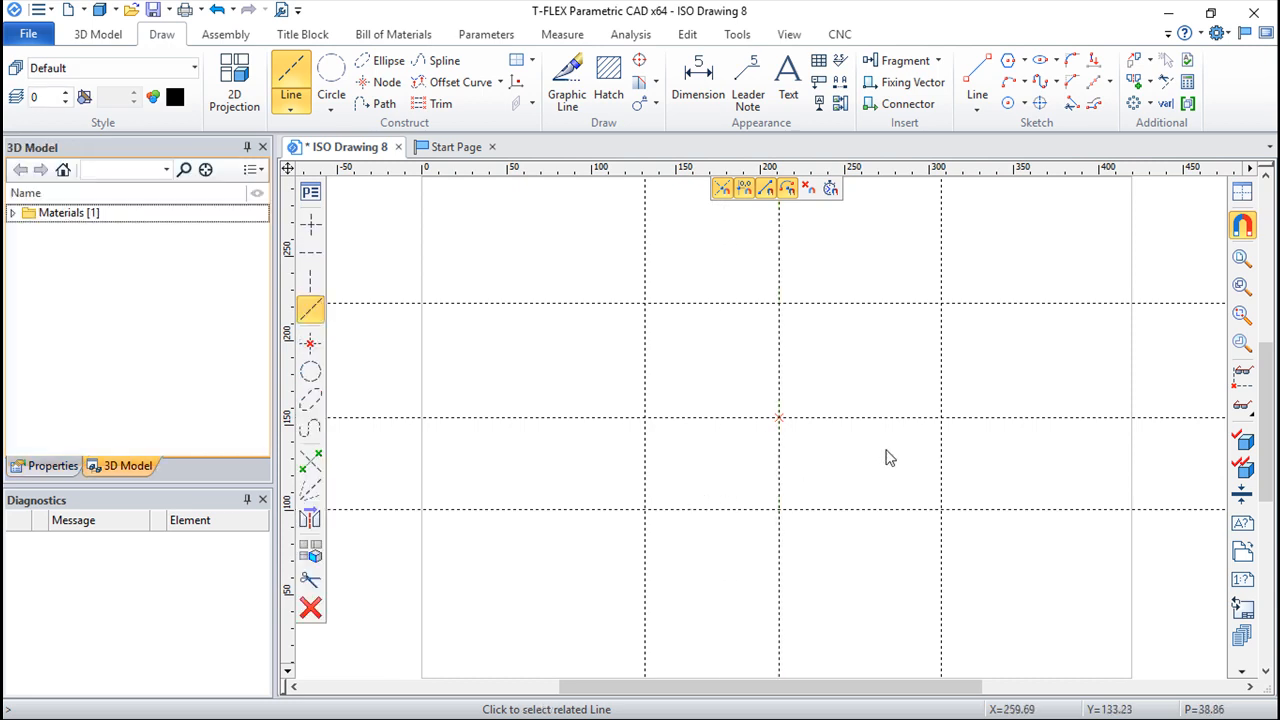
left_click(942, 386)
right_click(930, 388)
right_click(930, 388)
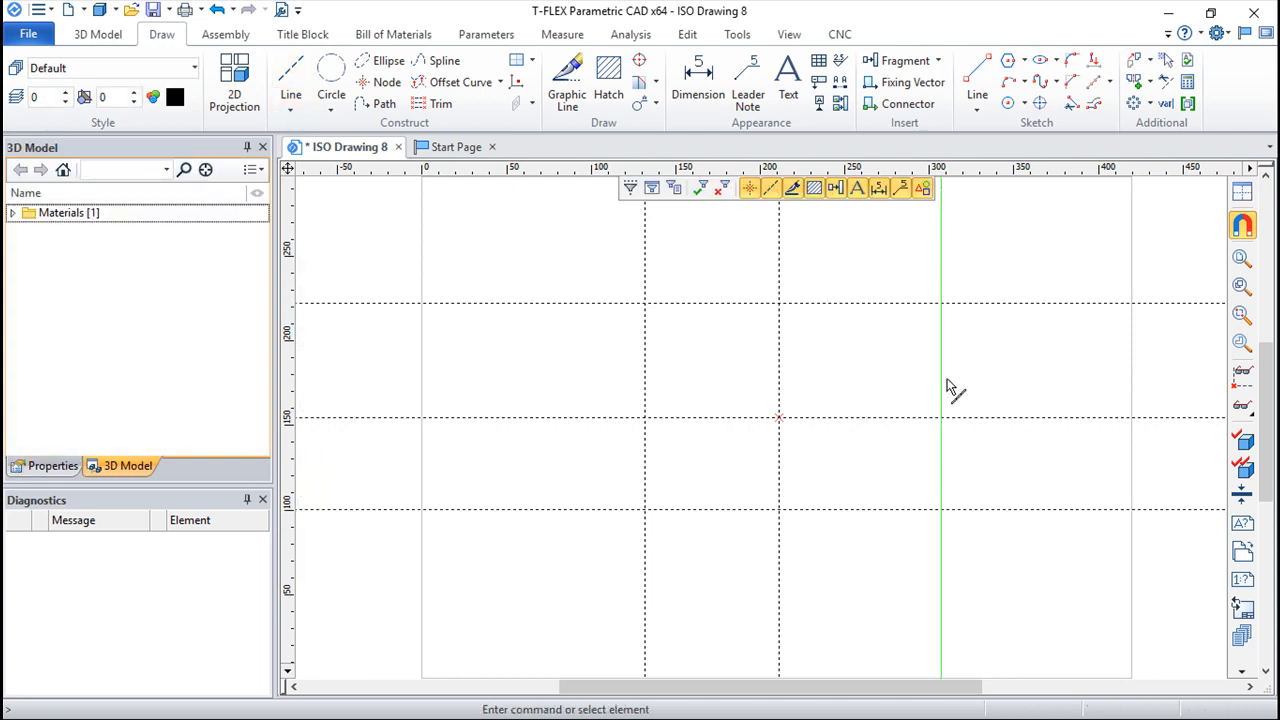
left_click(948, 386)
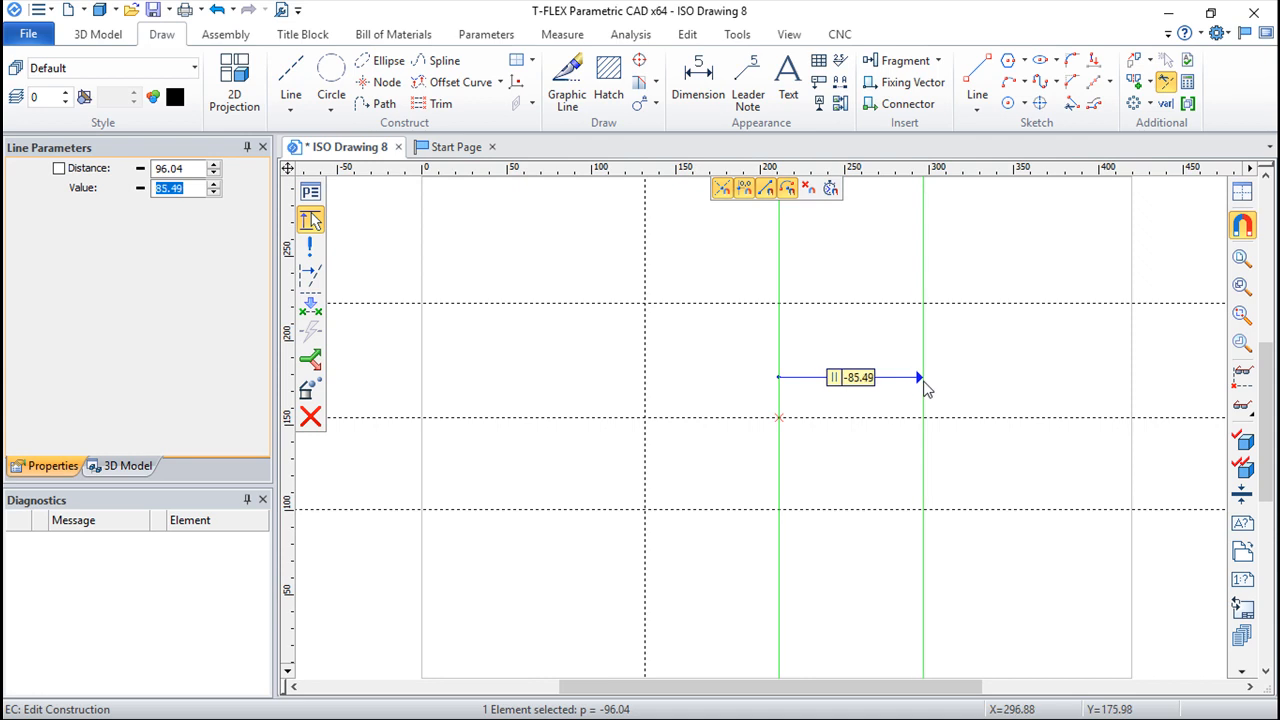
right_click(922, 384)
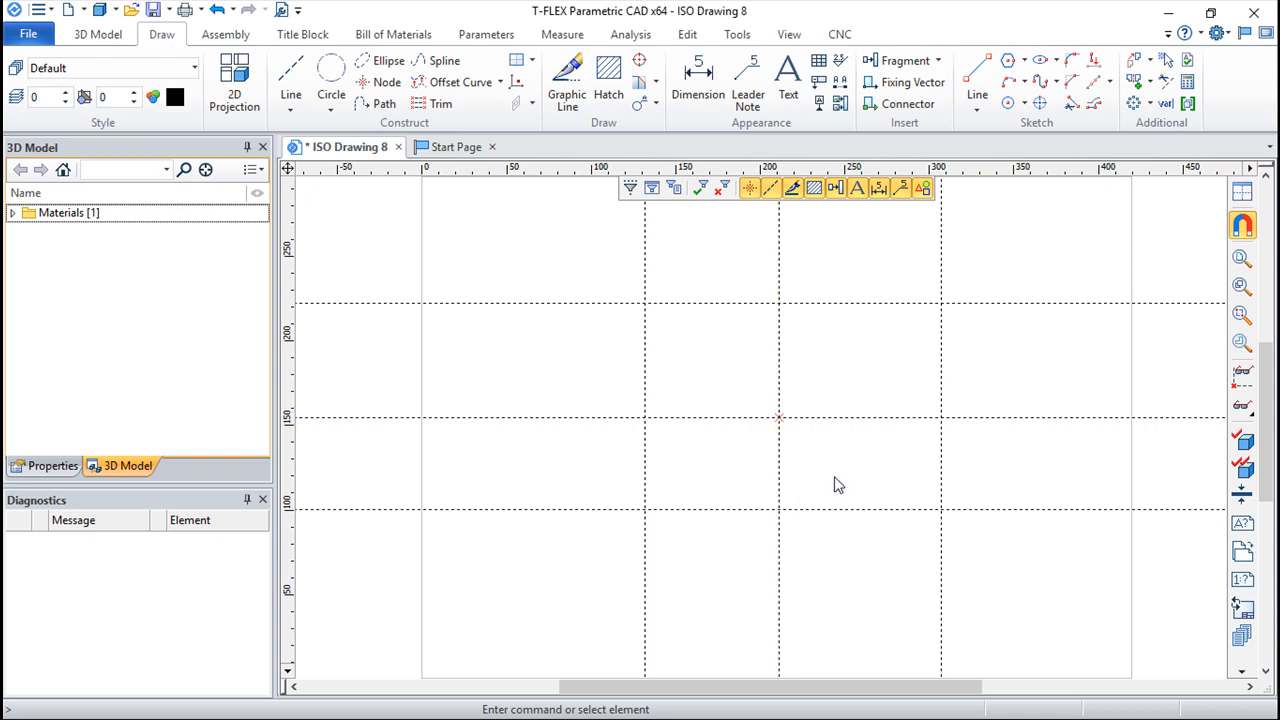
Step: Construct a parallel line about 20 mm inside the right vertical line, and try moving that reference line slightly inward
left_click(291, 88)
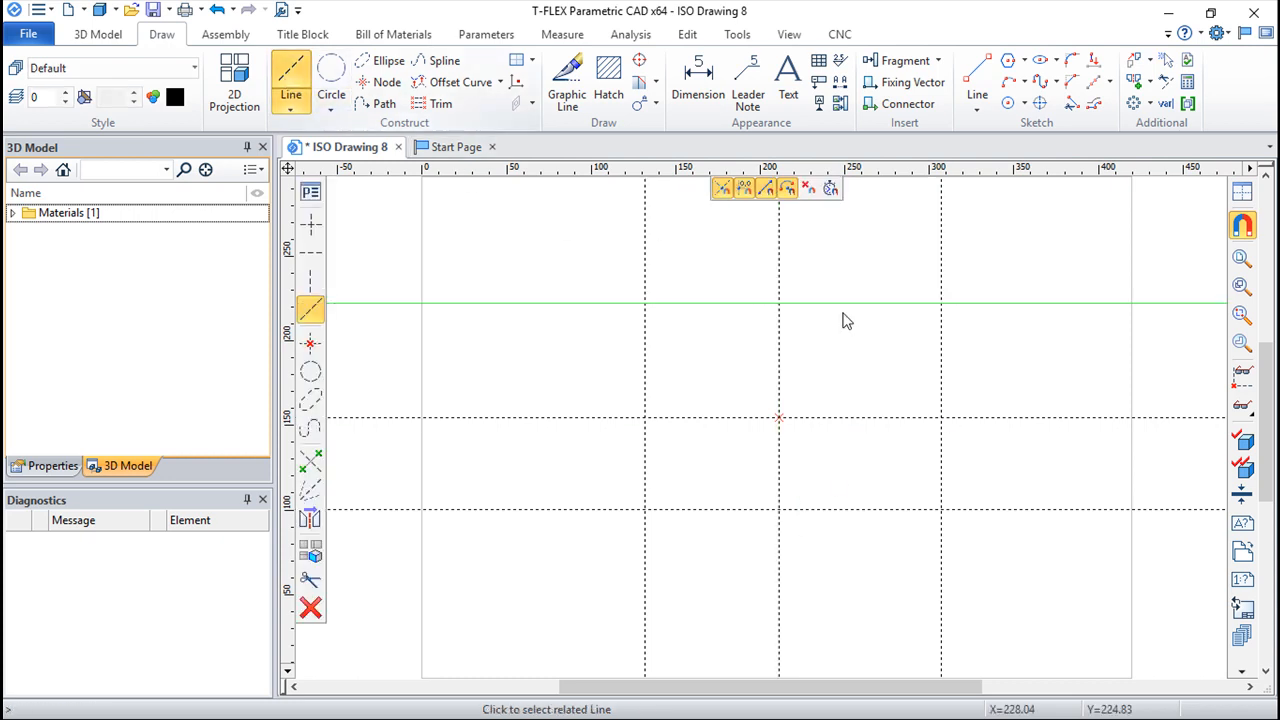
left_click(944, 379)
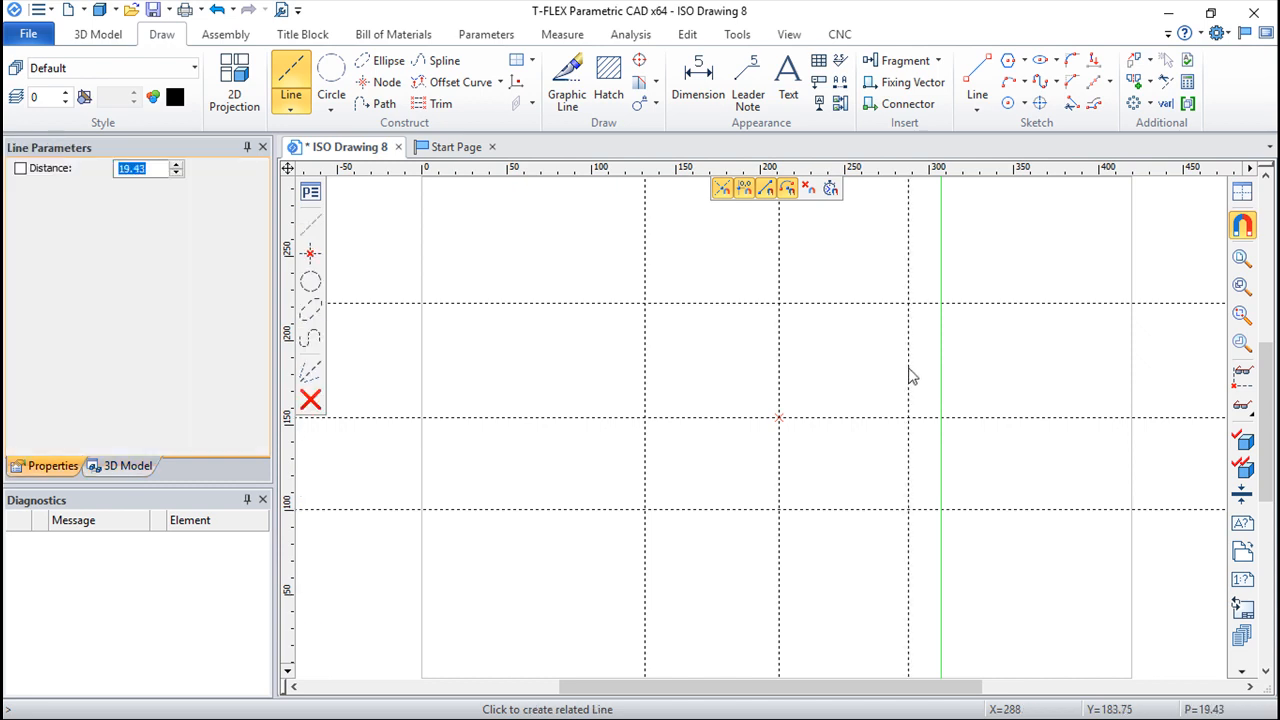
key("Escape")
key("Escape")
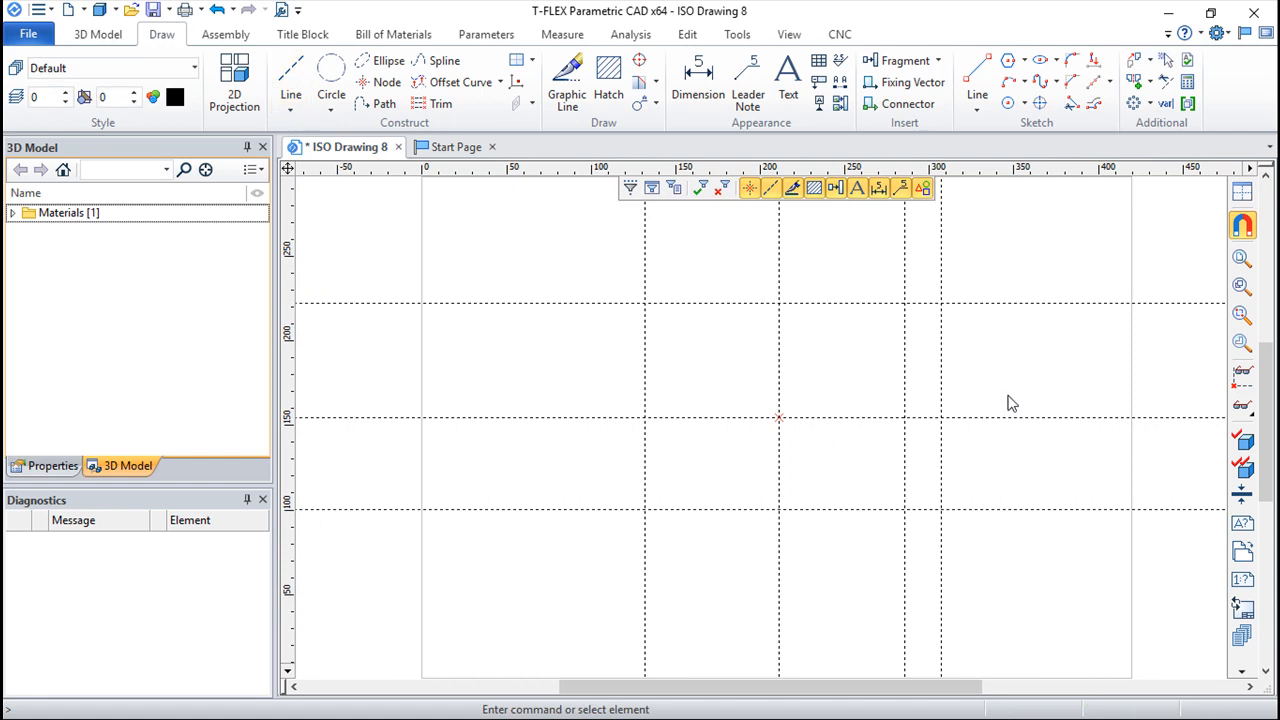
double_click(945, 389)
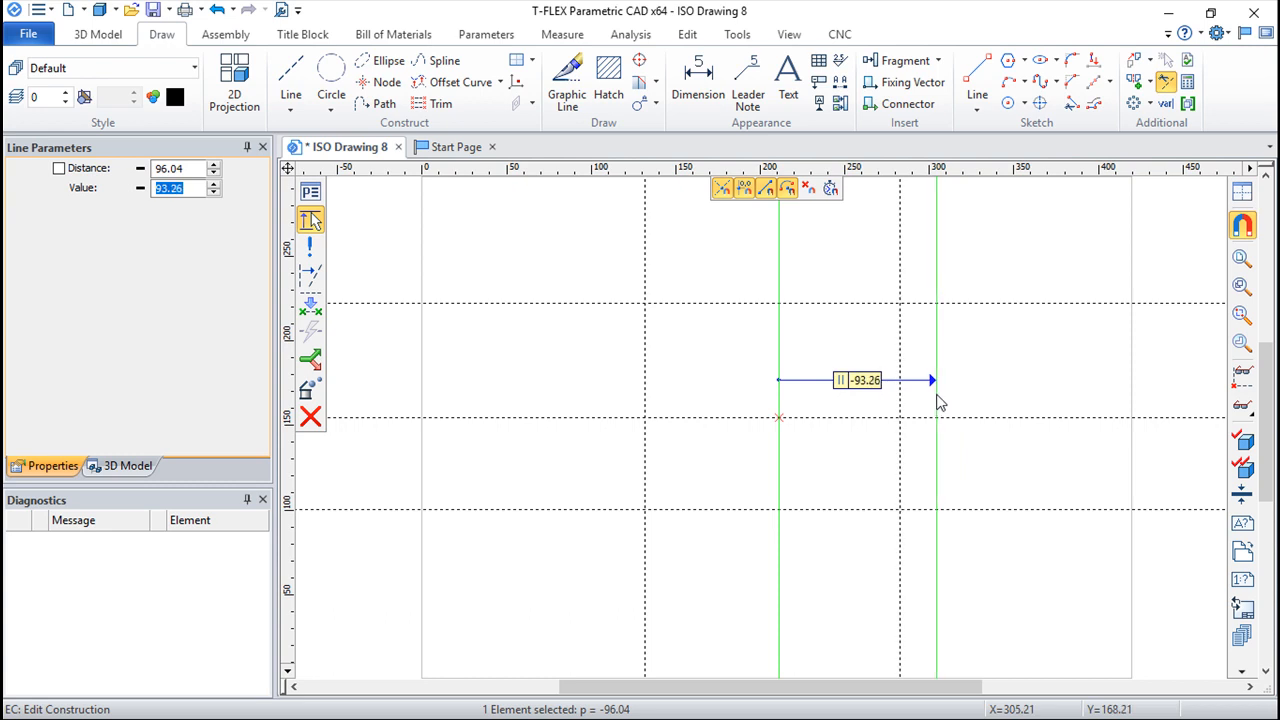
left_click(937, 407)
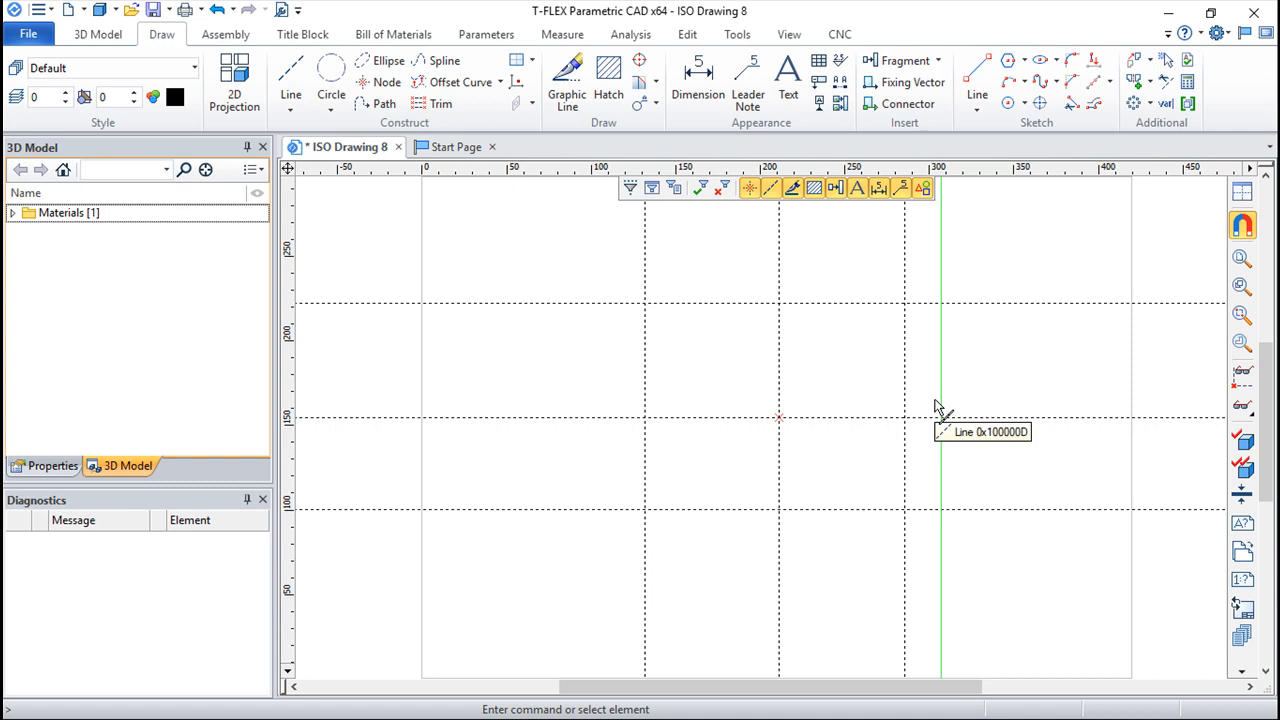
Step: Undo the parallel construction lines back to the two crossing lines and their node
left_click(217, 10)
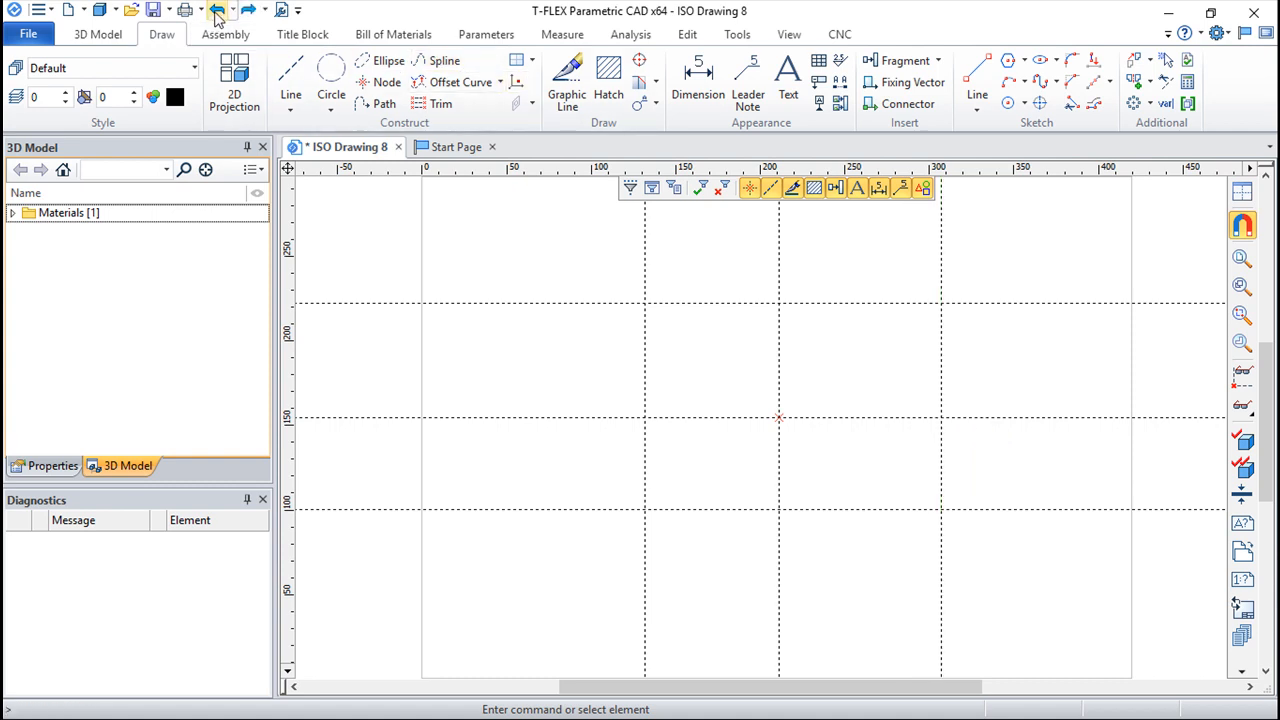
left_click(217, 10)
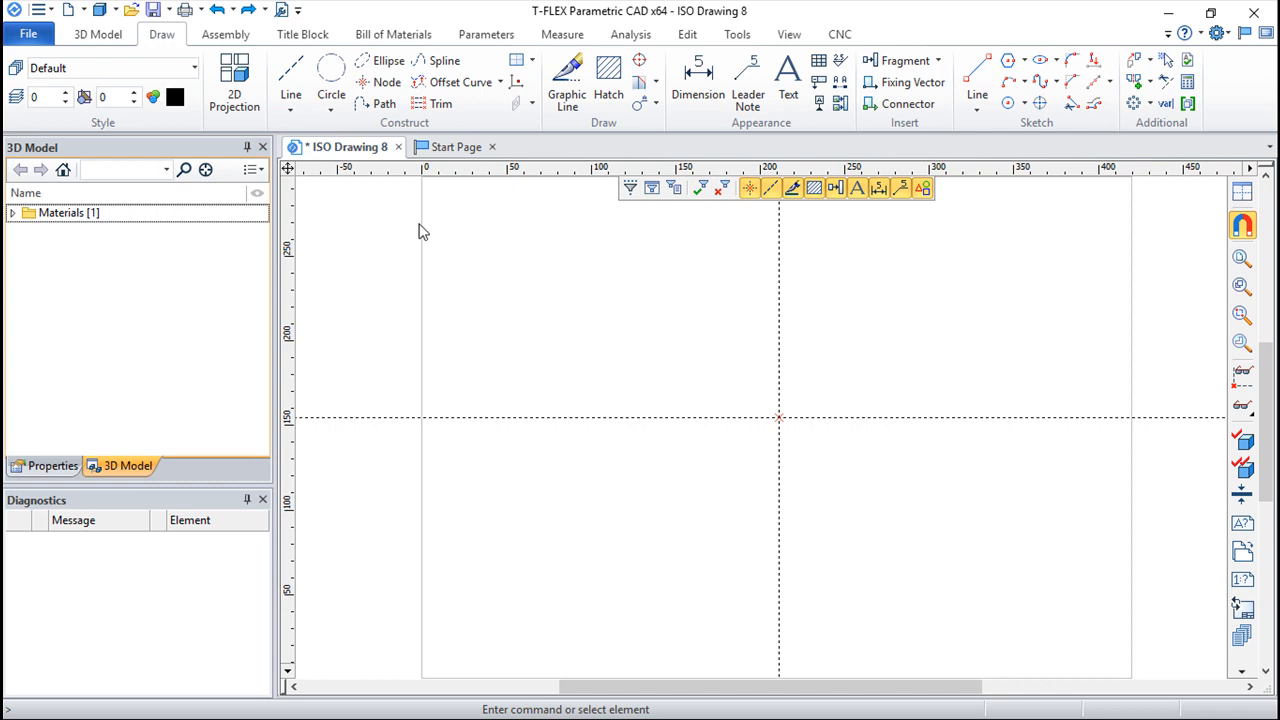
left_click(290, 85)
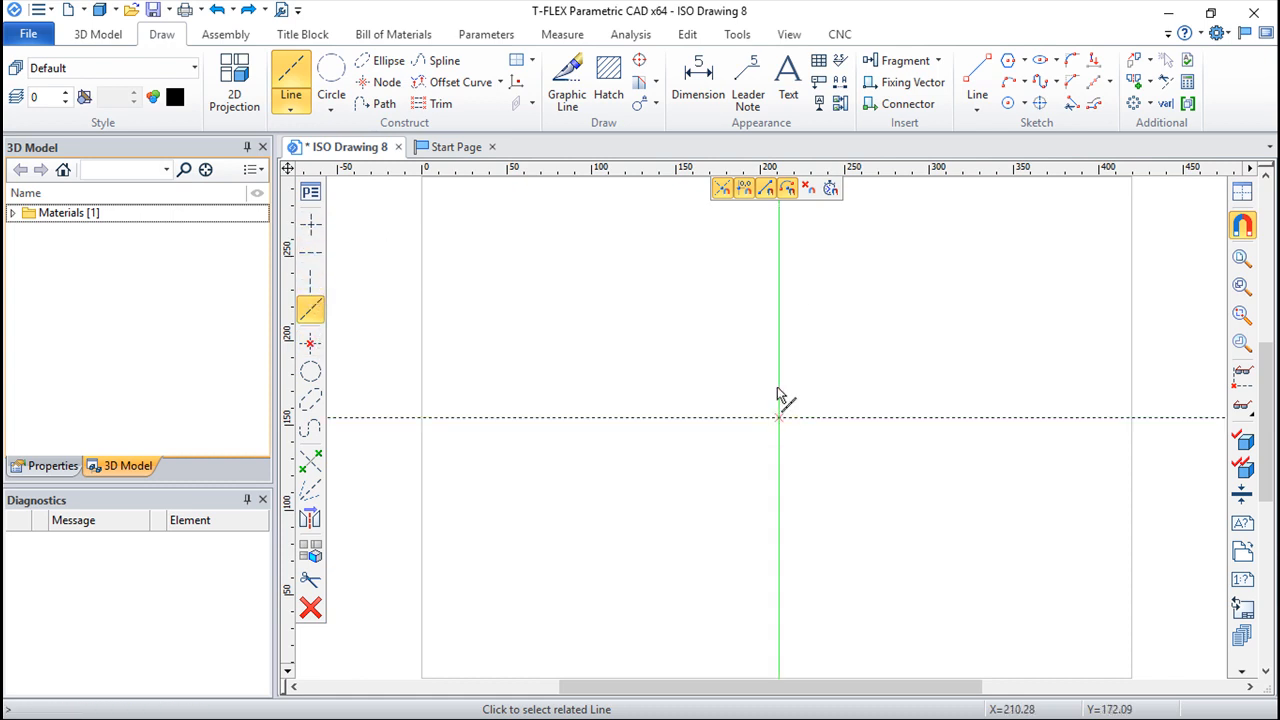
left_click(308, 261)
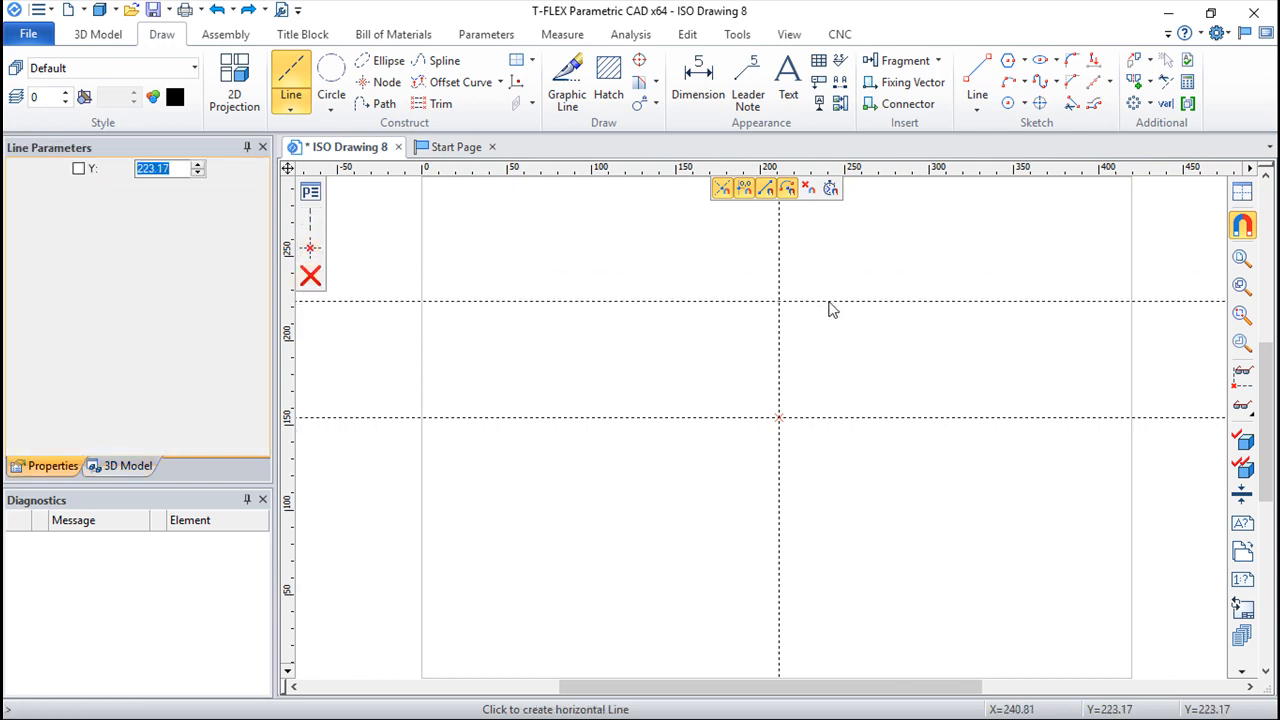
left_click(310, 276)
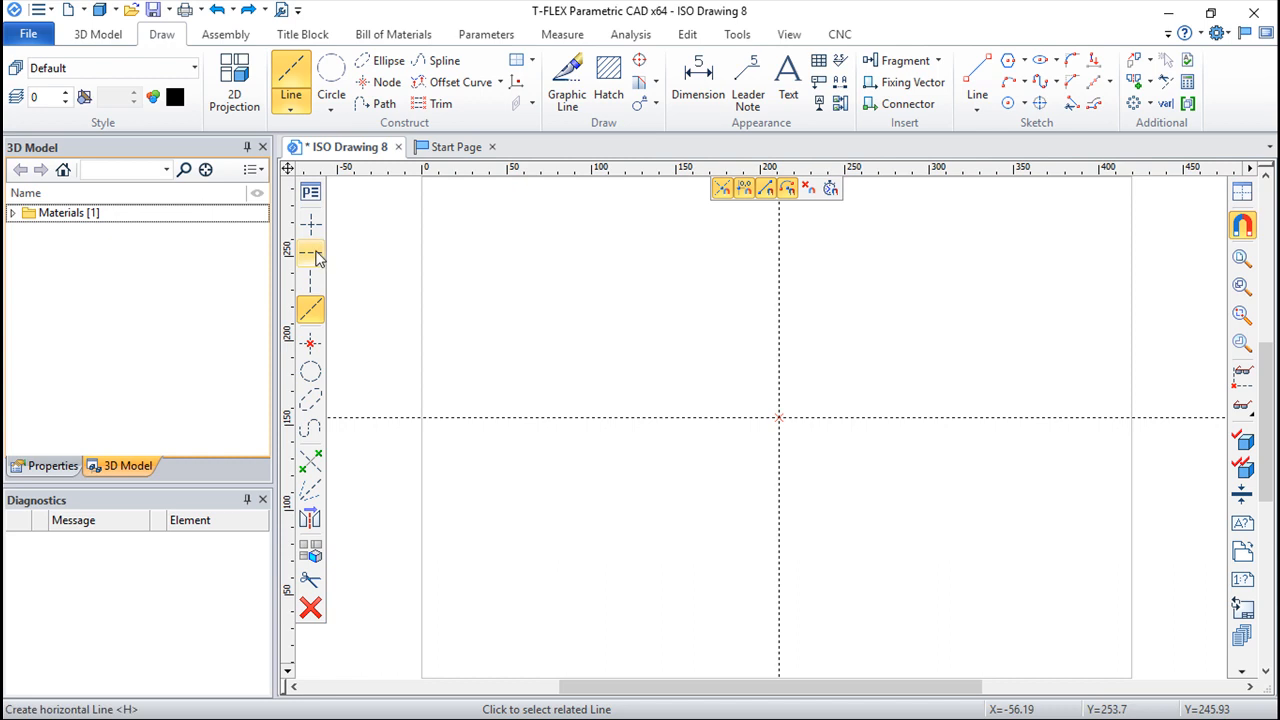
left_click(313, 320)
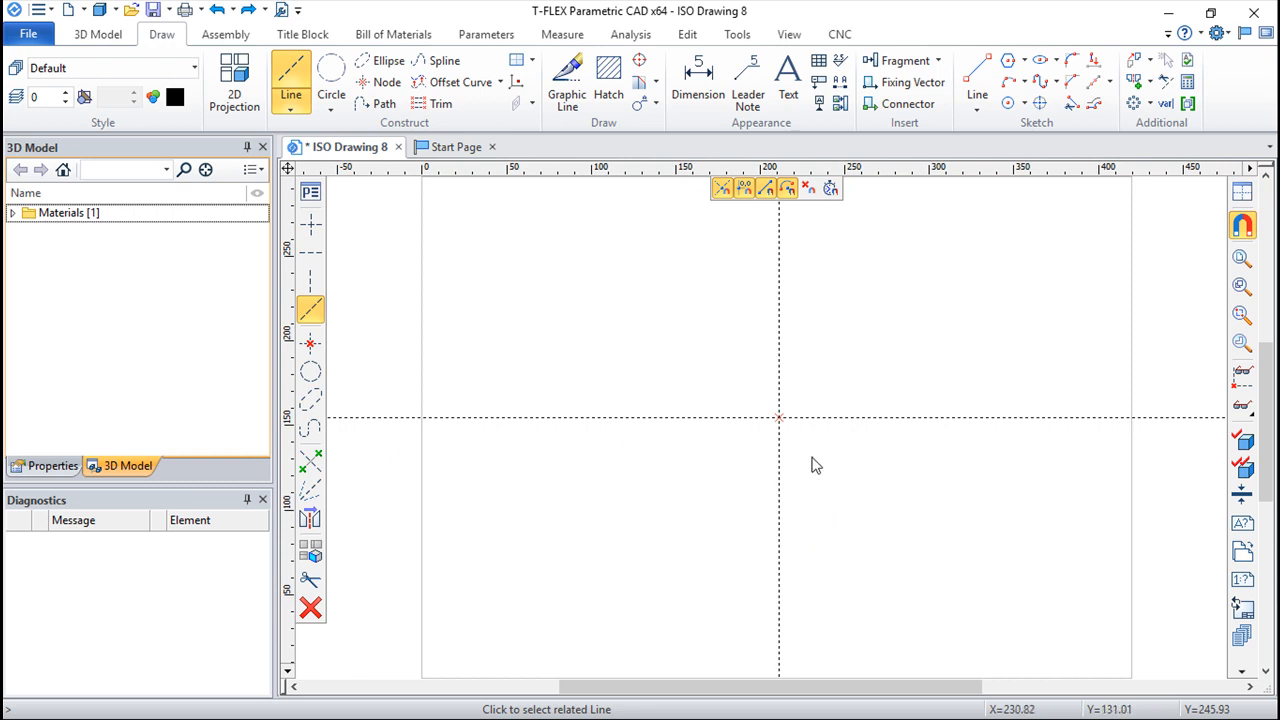
left_click(778, 418)
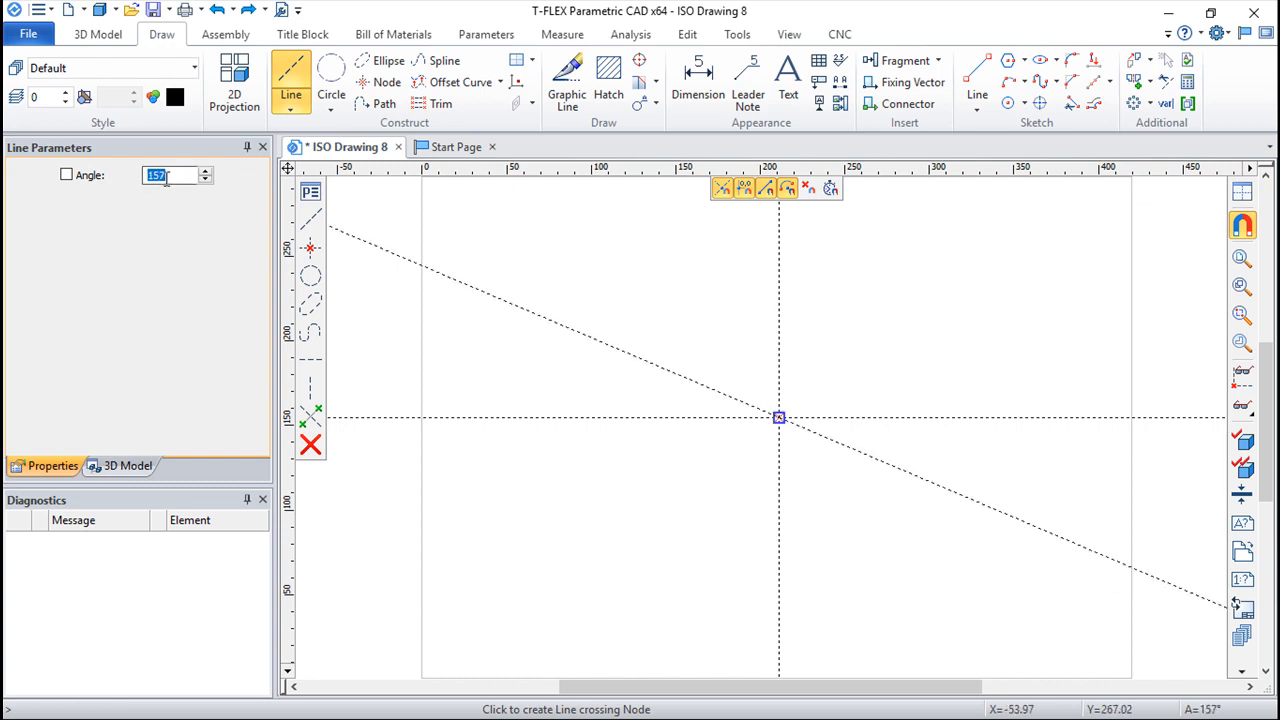
right_click(872, 346)
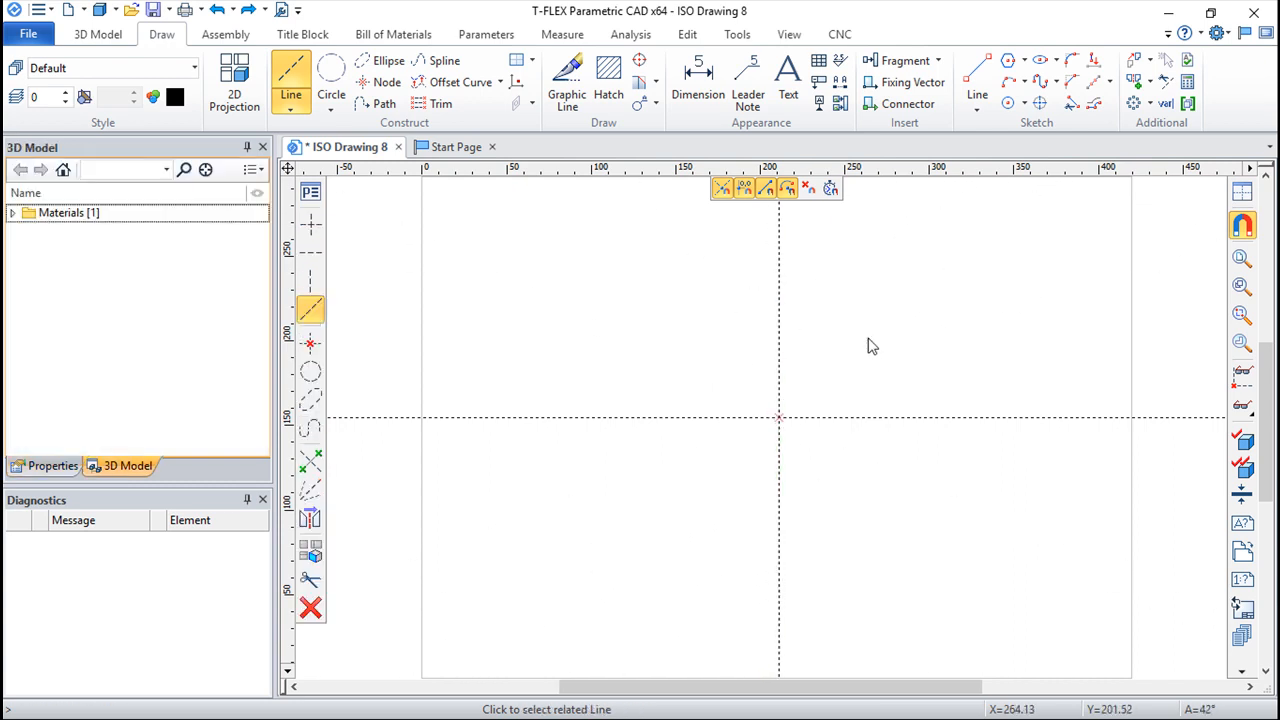
Step: Construct two slanted lines through the central node, one rising to the right and one falling steeply to the right
left_click(779, 418)
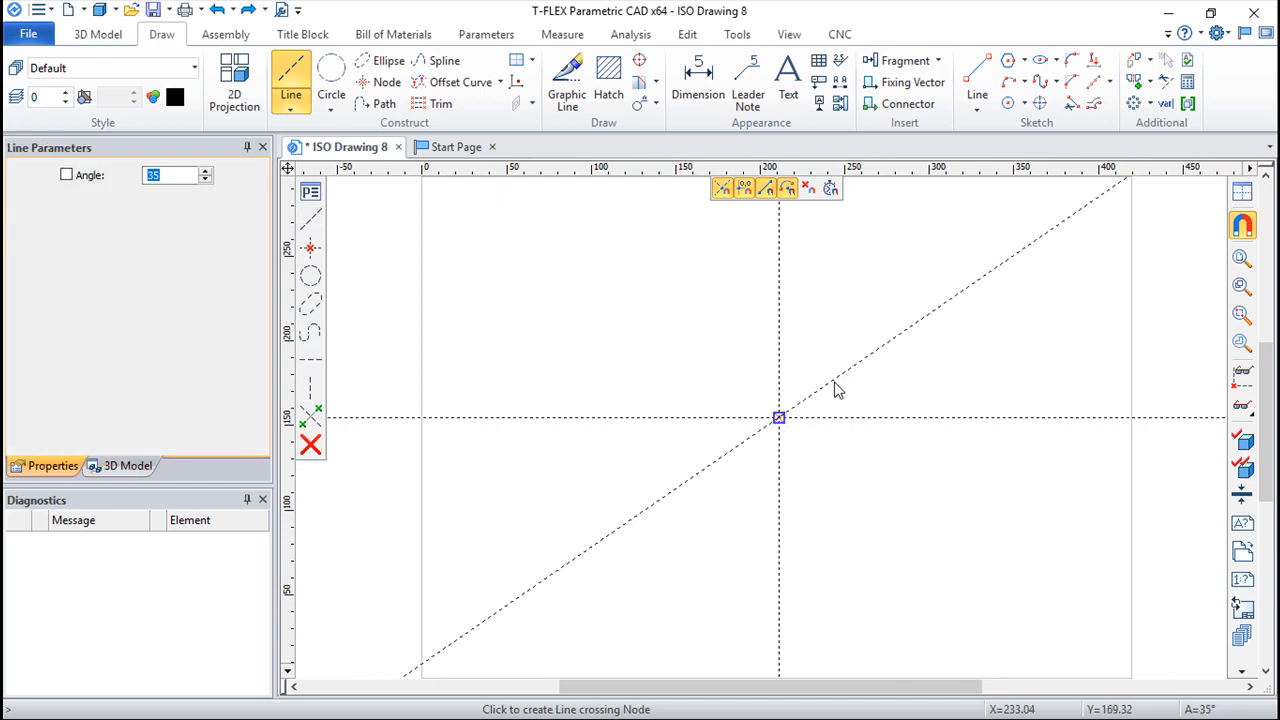
left_click(911, 300)
left_click(863, 571)
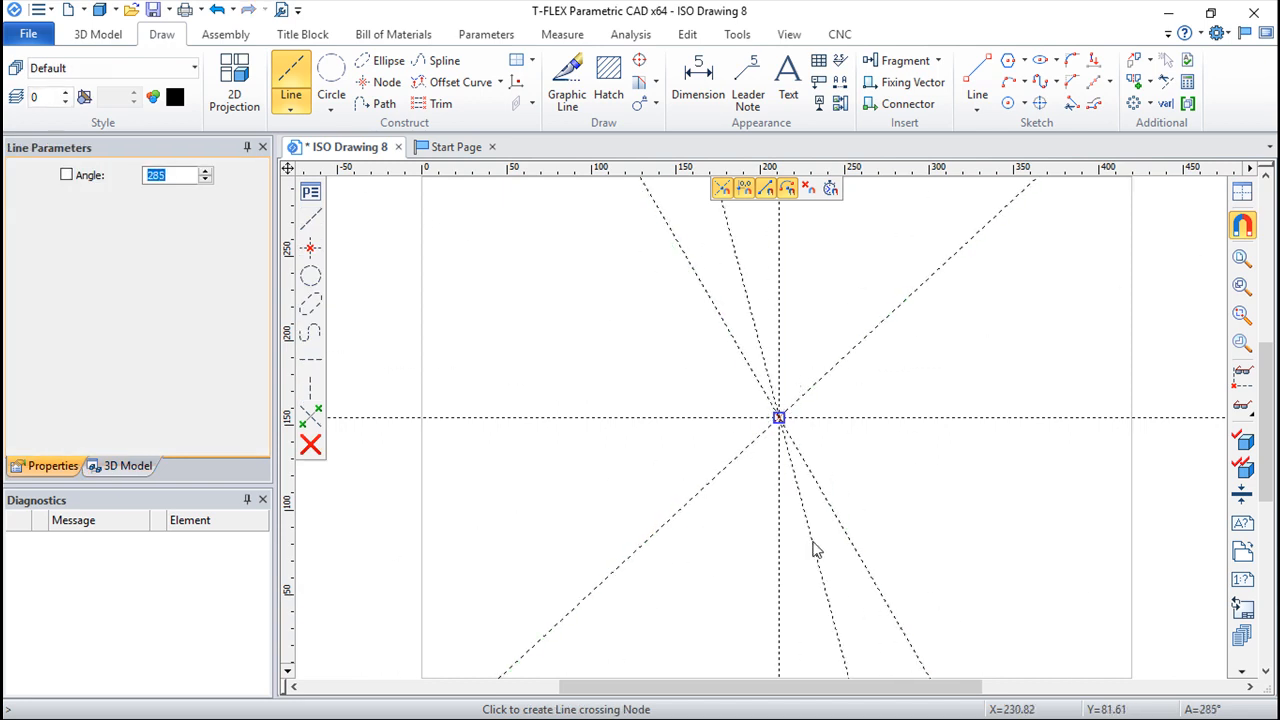
right_click(815, 547)
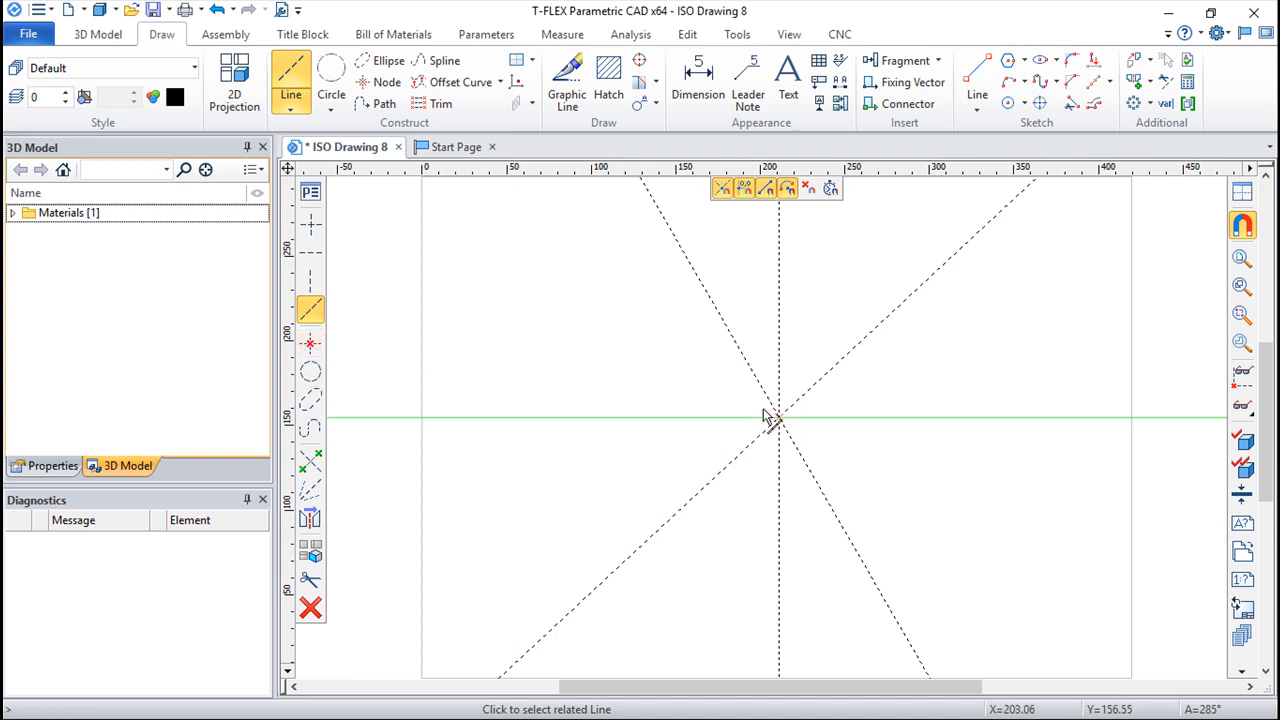
Step: Construct a horizontal line above the base axis, and try starting a line from its crossing with the rising slanted line
left_click(310, 288)
left_click(869, 331)
left_click(310, 342)
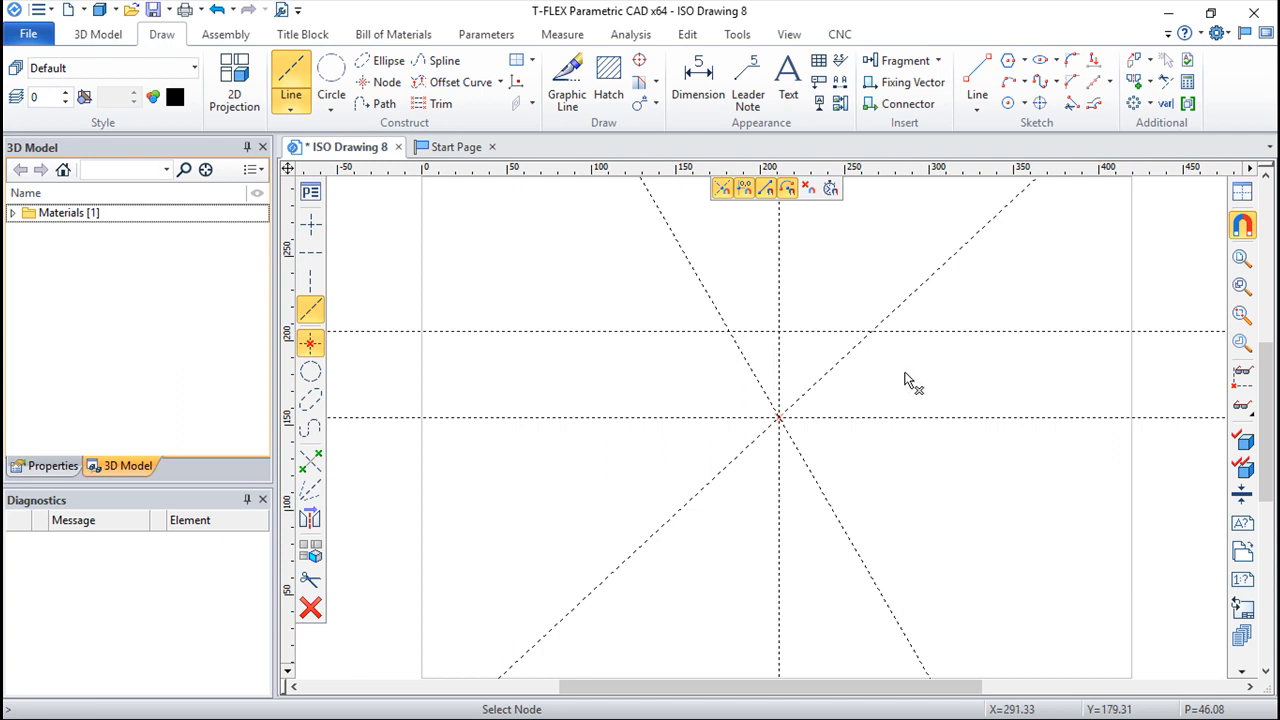
left_click(870, 331)
right_click(904, 358)
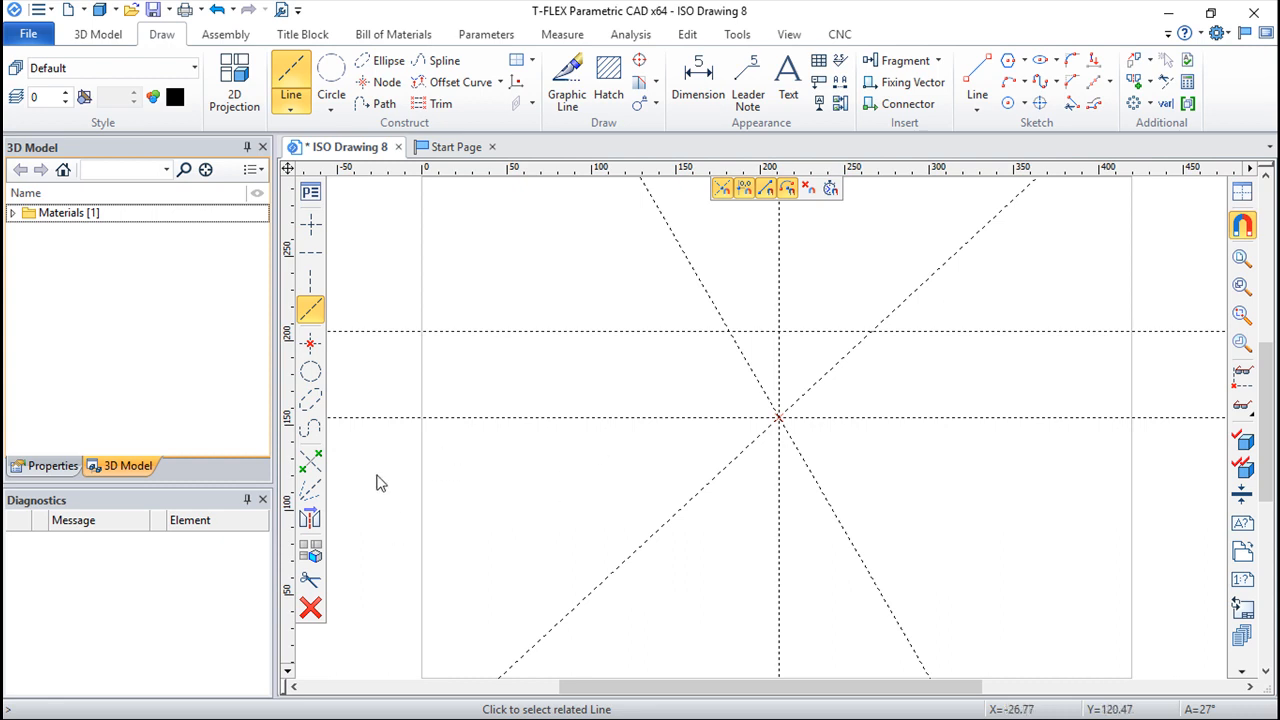
Step: Create an axis of symmetry between the rising slanted line and the horizontal base axis
left_click(310, 492)
left_click(858, 356)
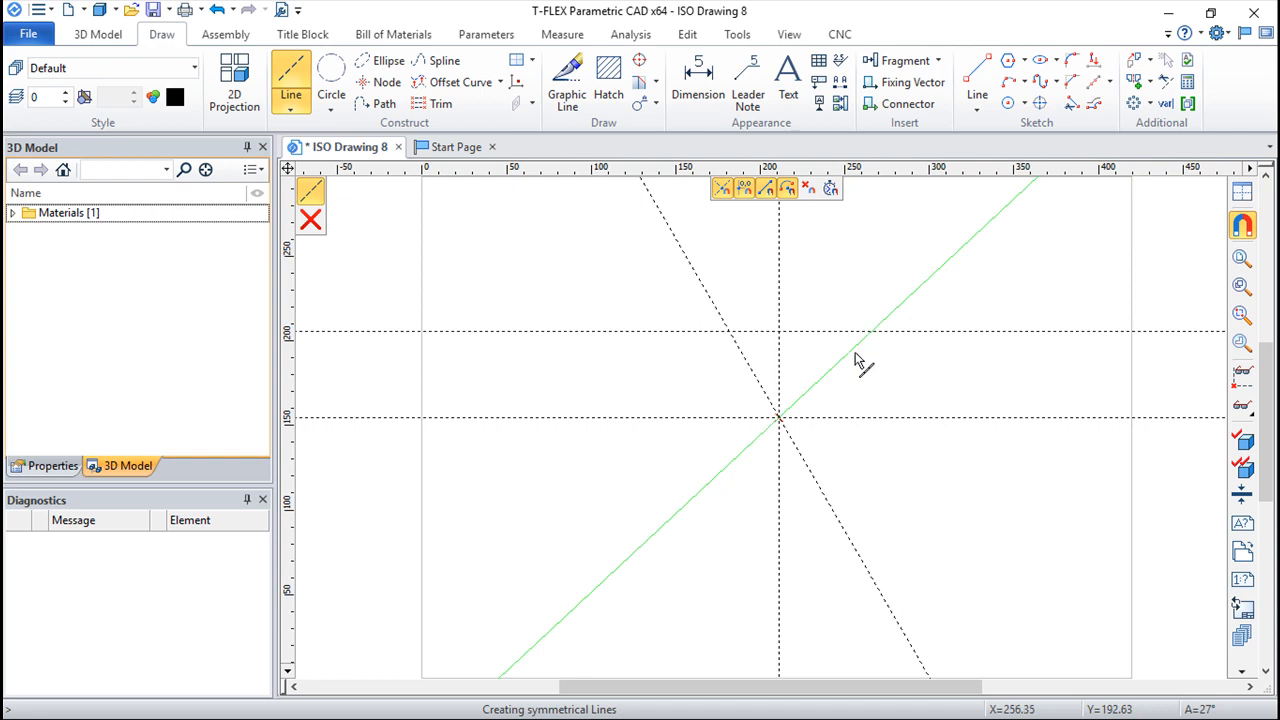
left_click(865, 420)
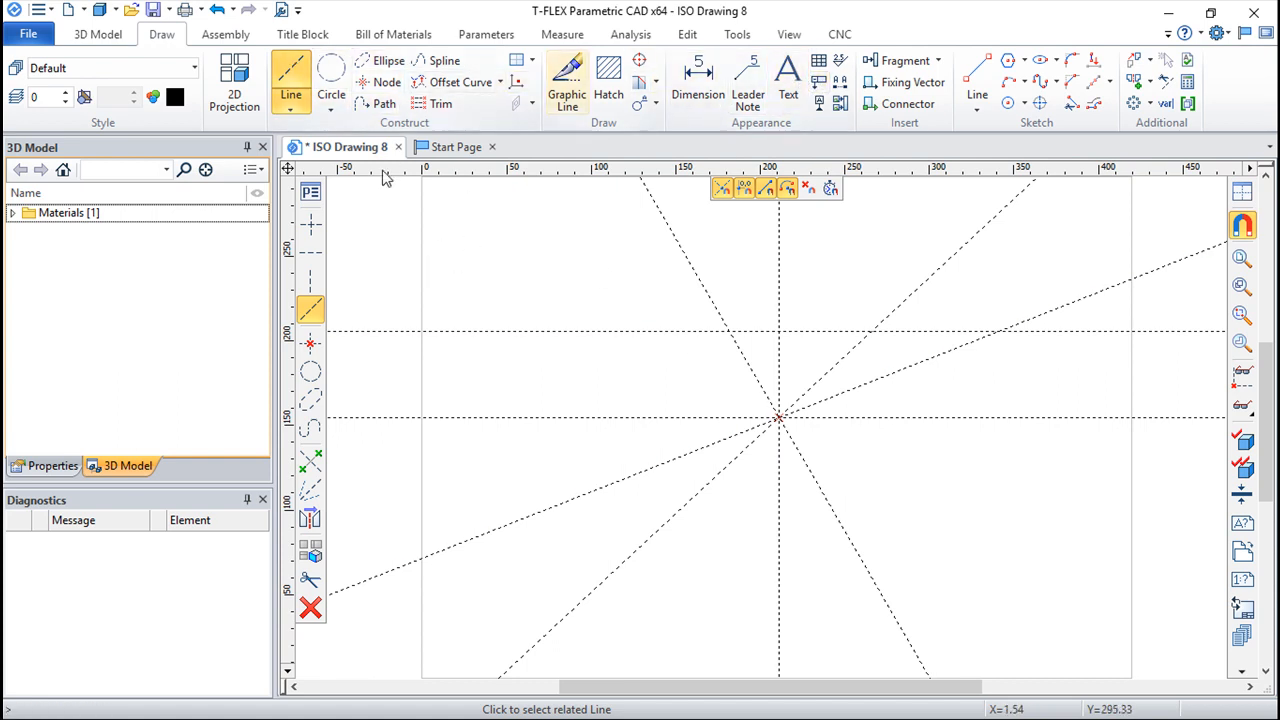
Step: Set the construction line color to blue R17 G124 B255 and construct a parallel line about 38 mm above the upper horizontal line
left_click(311, 193)
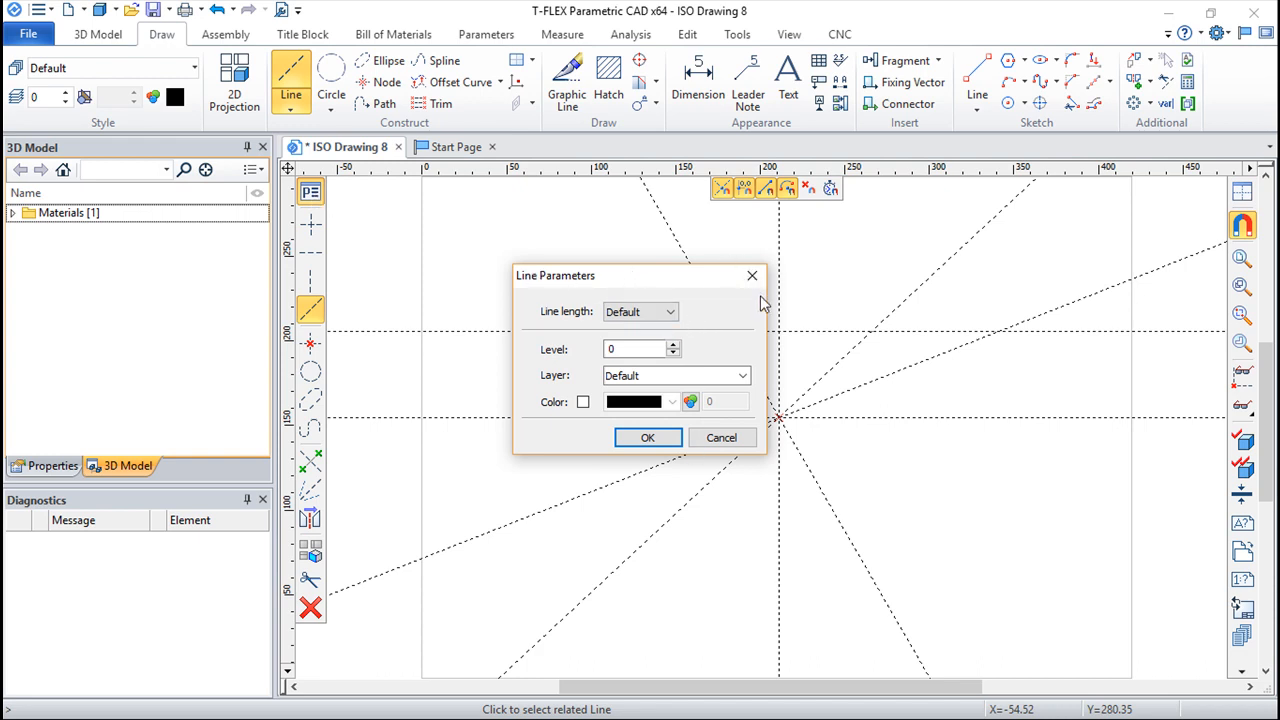
left_click(583, 402)
left_click(672, 402)
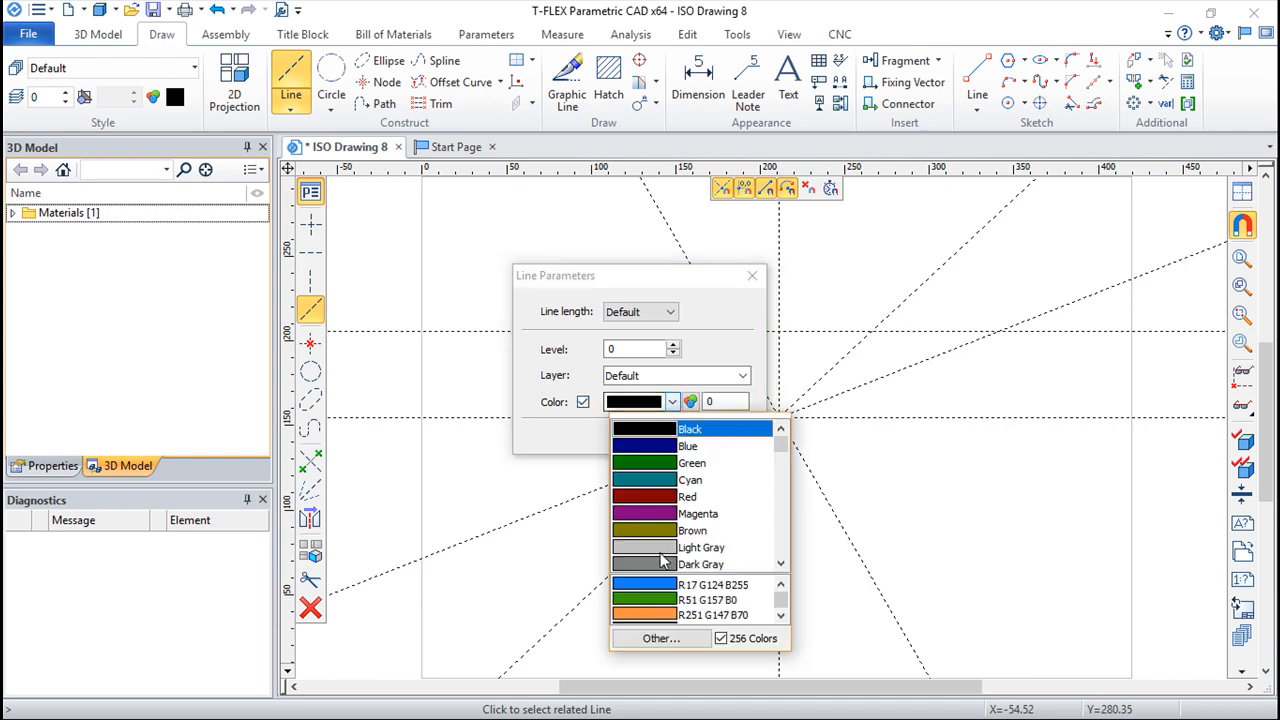
left_click(662, 585)
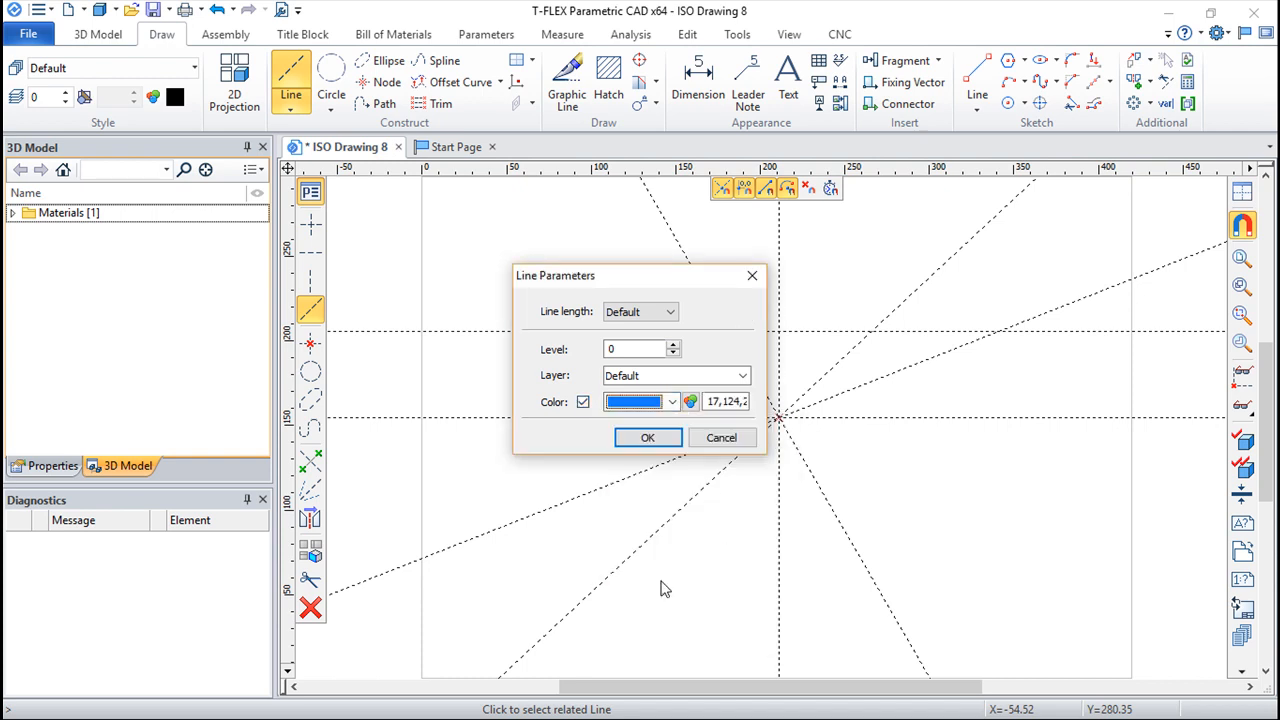
left_click(648, 440)
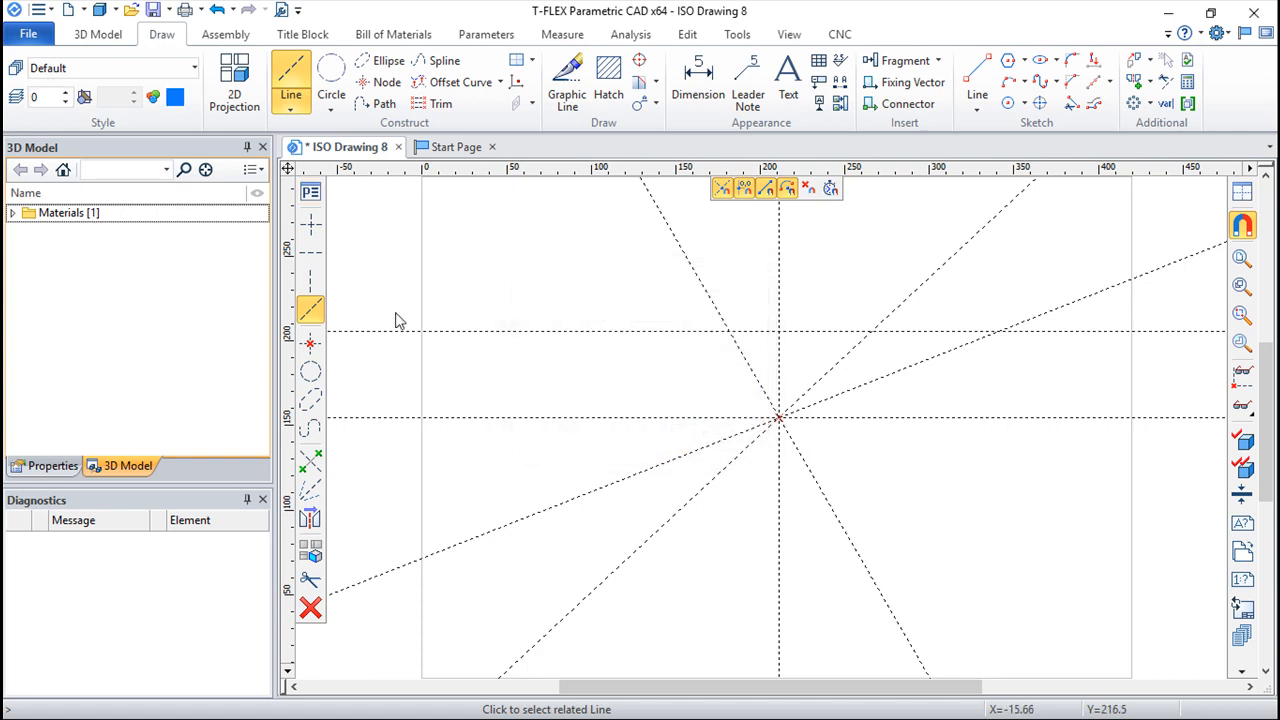
left_click(571, 331)
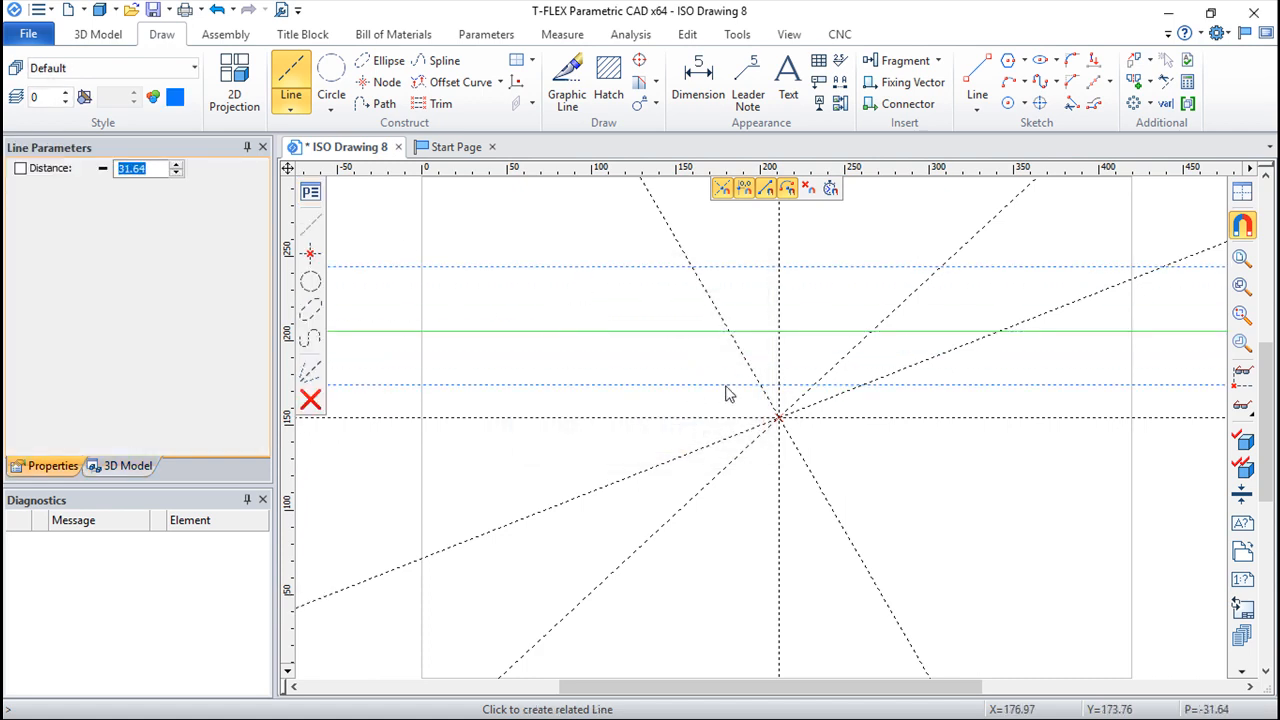
key("Escape")
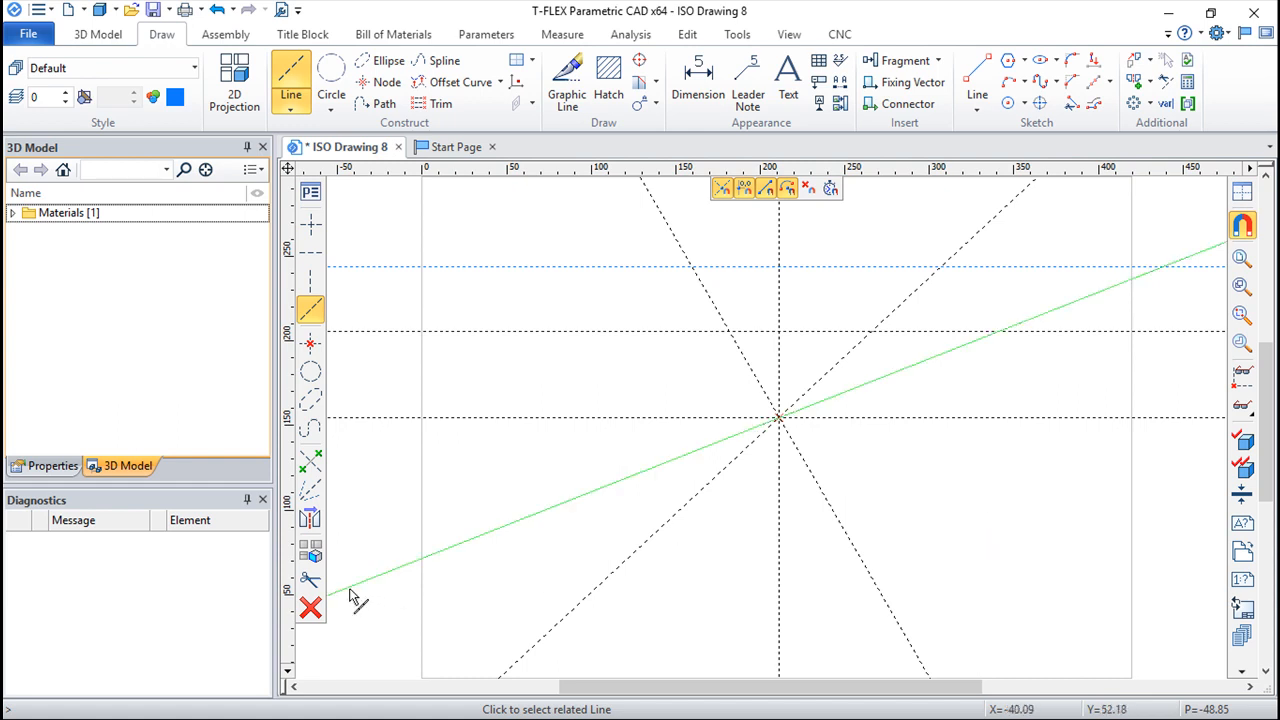
left_click(311, 581)
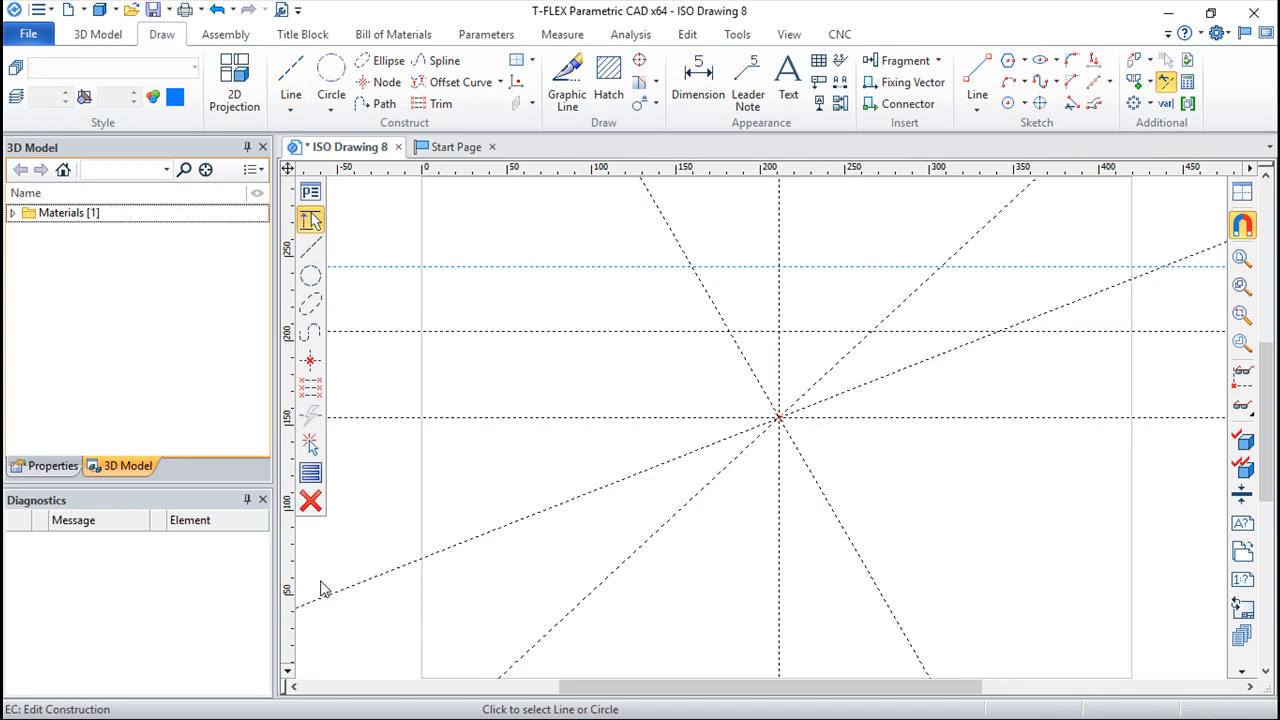
left_click(594, 268)
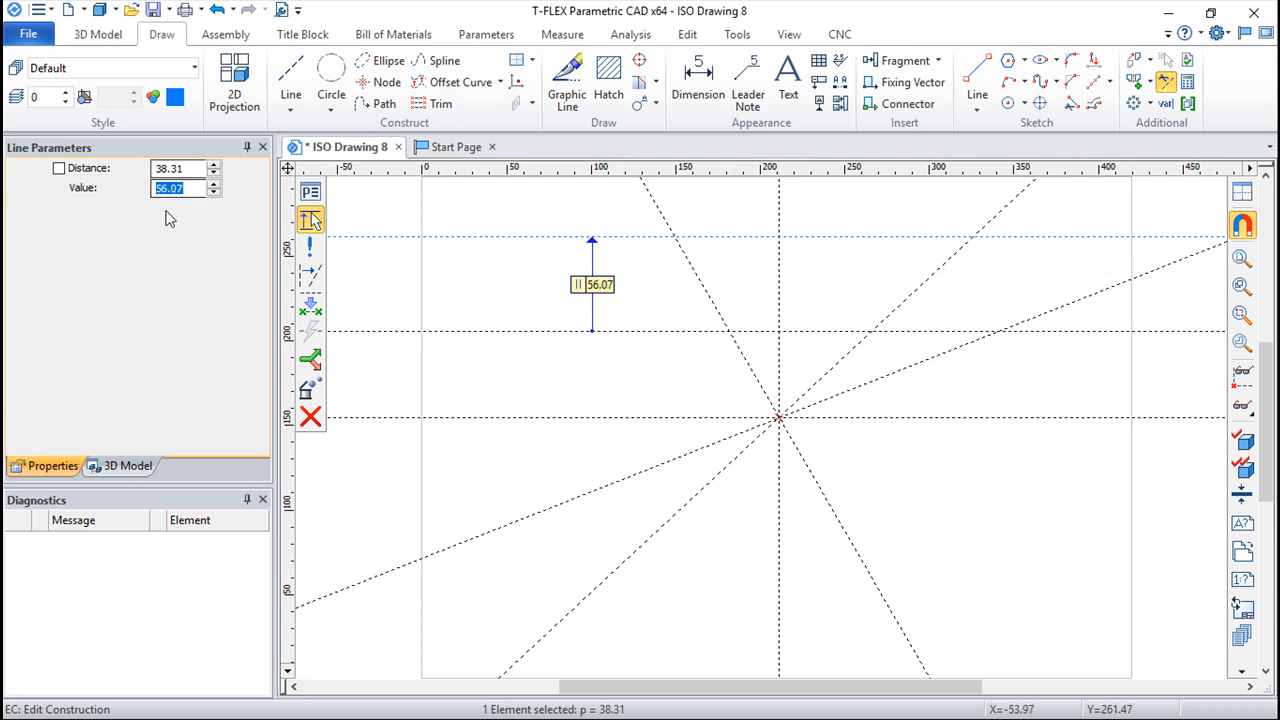
key("Escape")
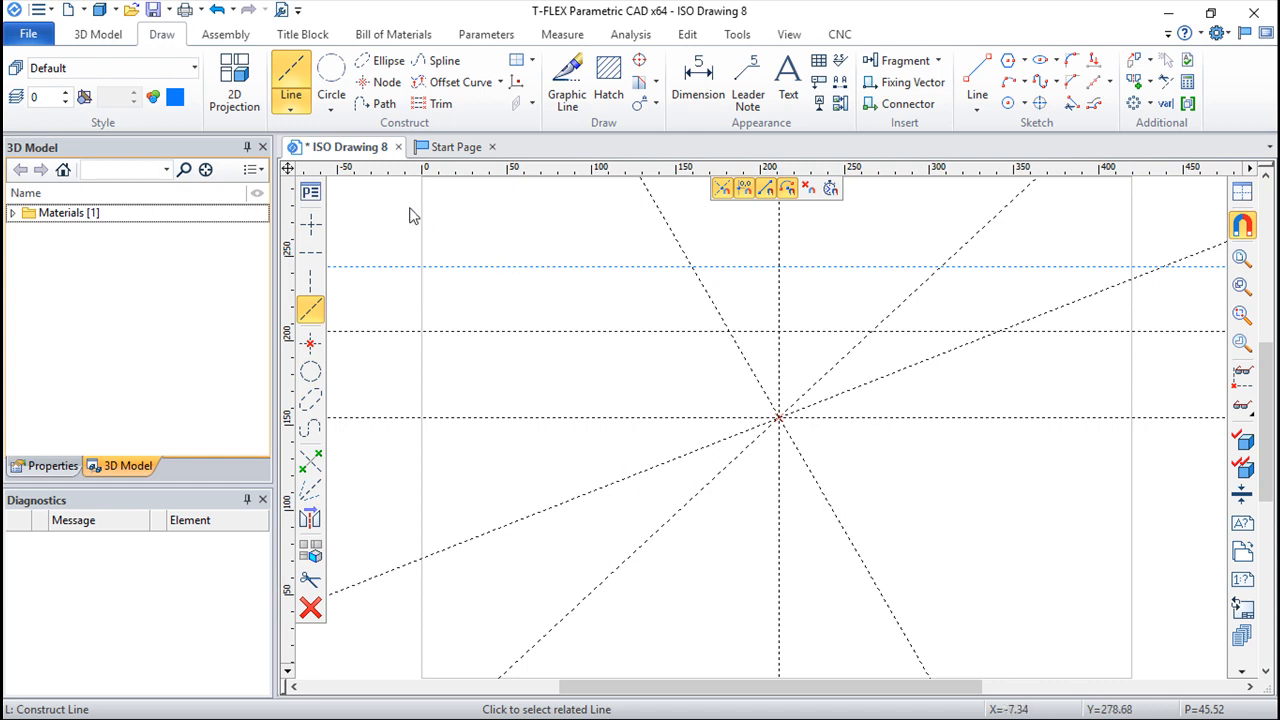
Step: Construct a circle of about 36 mm radius tangent to the blue horizontal line and the steeply falling slanted line
left_click(331, 74)
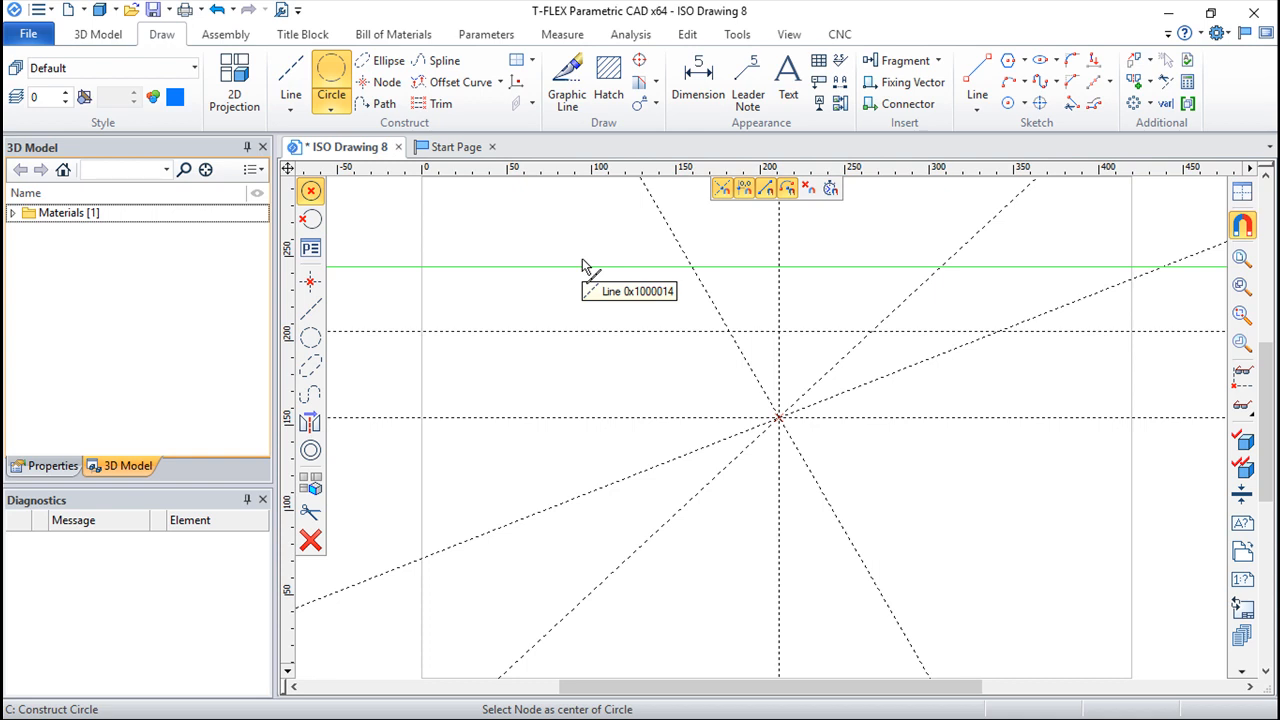
left_click(578, 259)
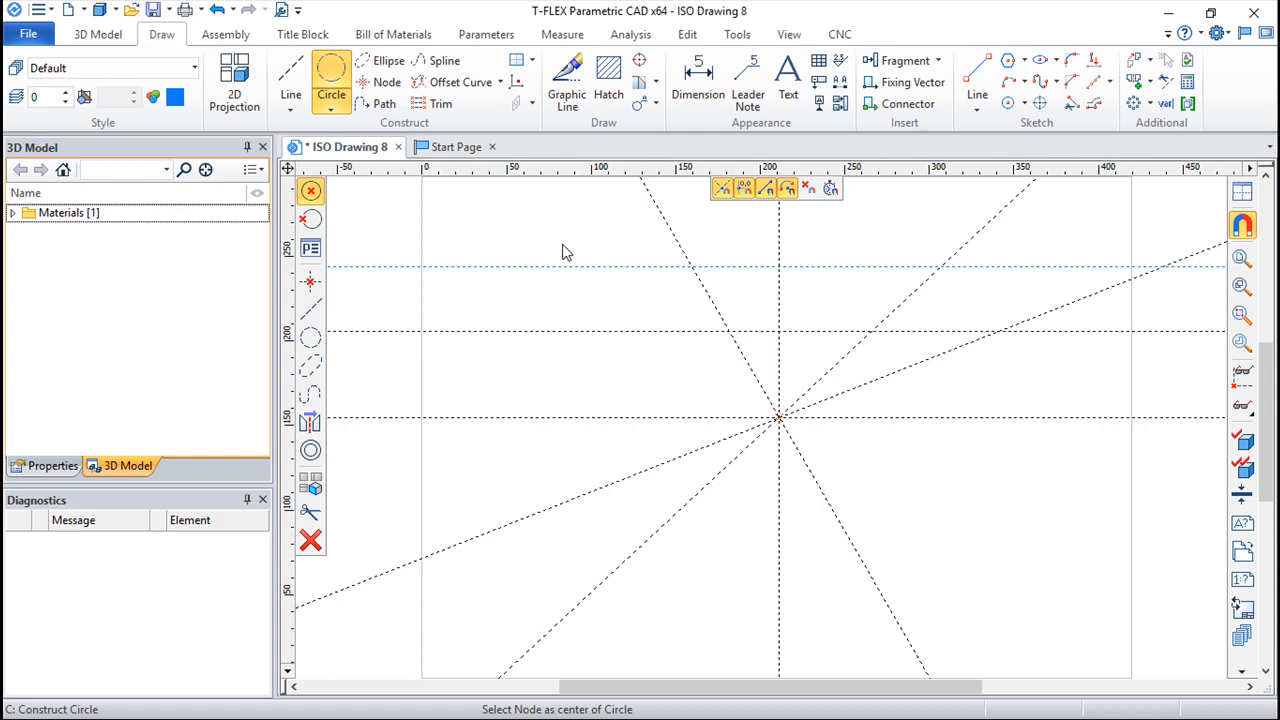
left_click(636, 267)
left_click(720, 314)
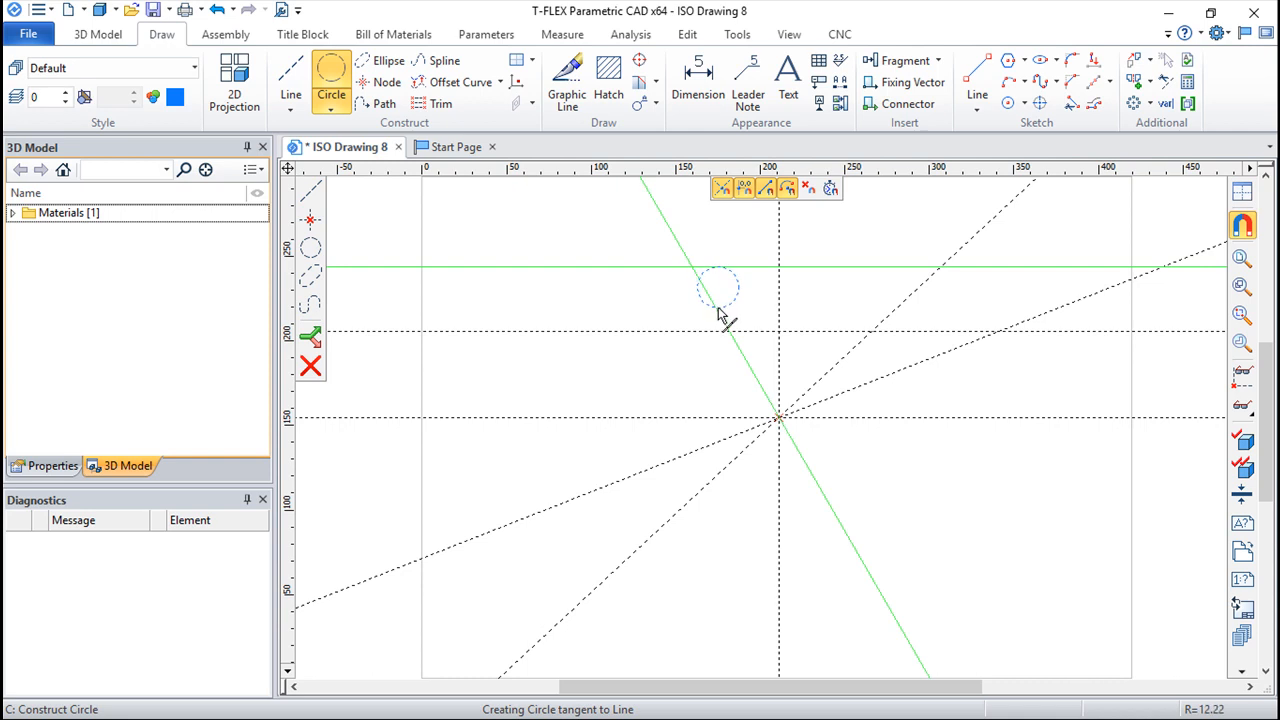
left_click(666, 332)
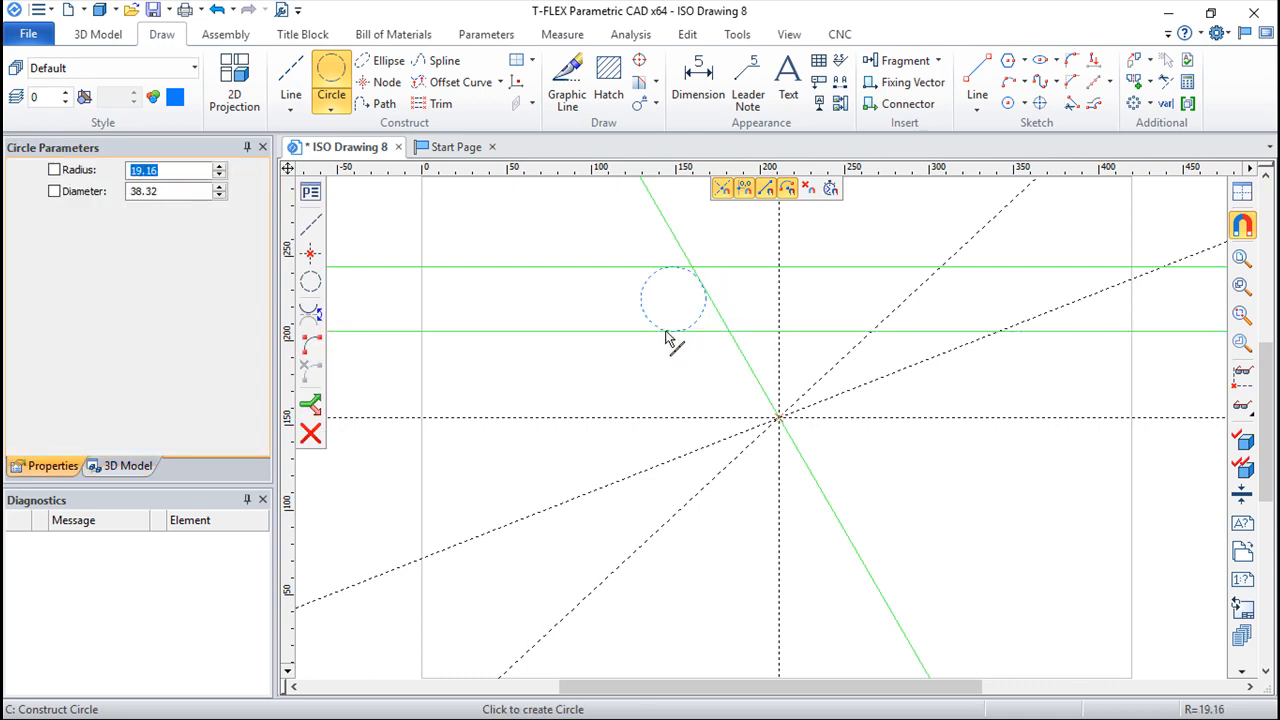
left_click(612, 370)
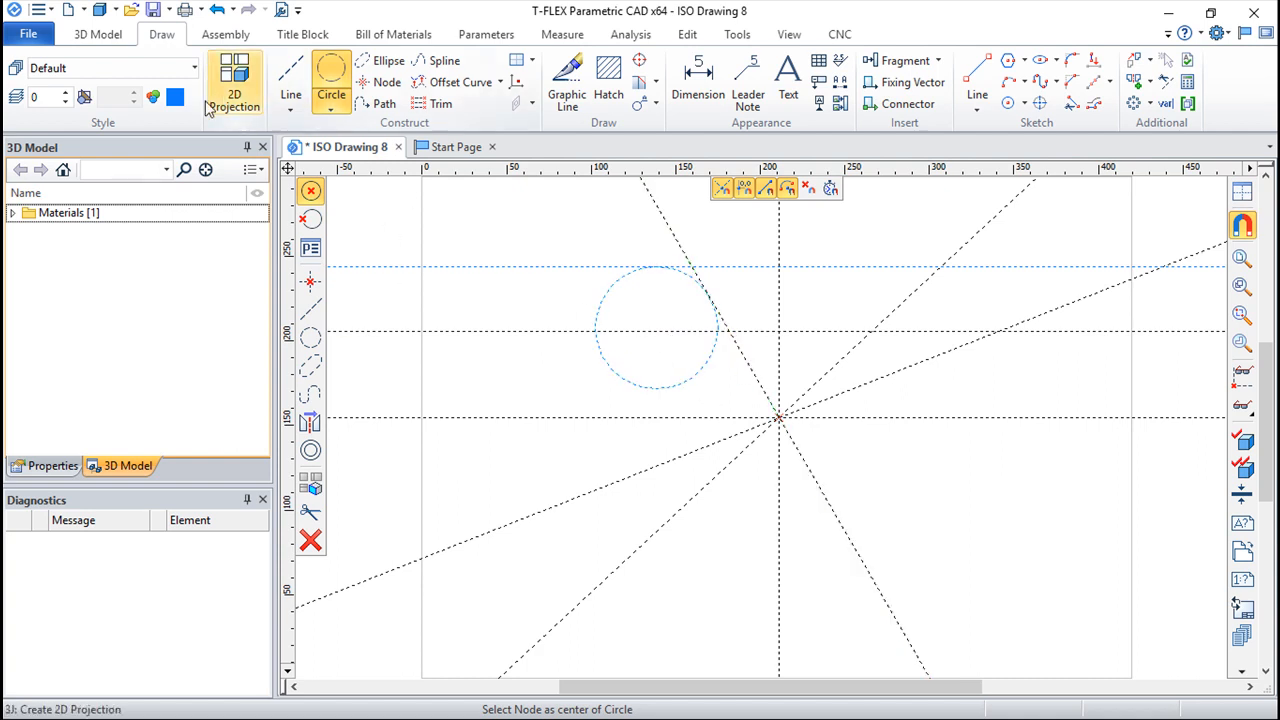
Step: Set the color back to black and construct a larger circle tangent to the blue circle and the falling slanted line
left_click(173, 99)
left_click(211, 134)
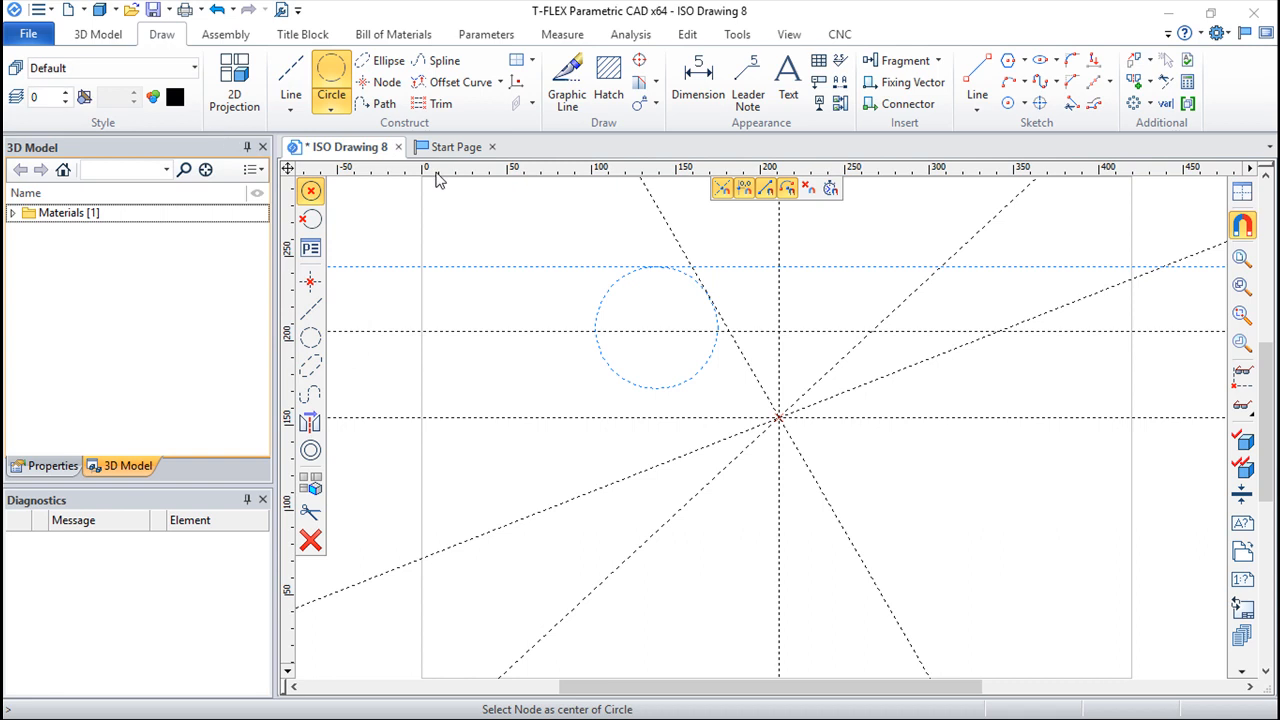
left_click(683, 393)
left_click(765, 410)
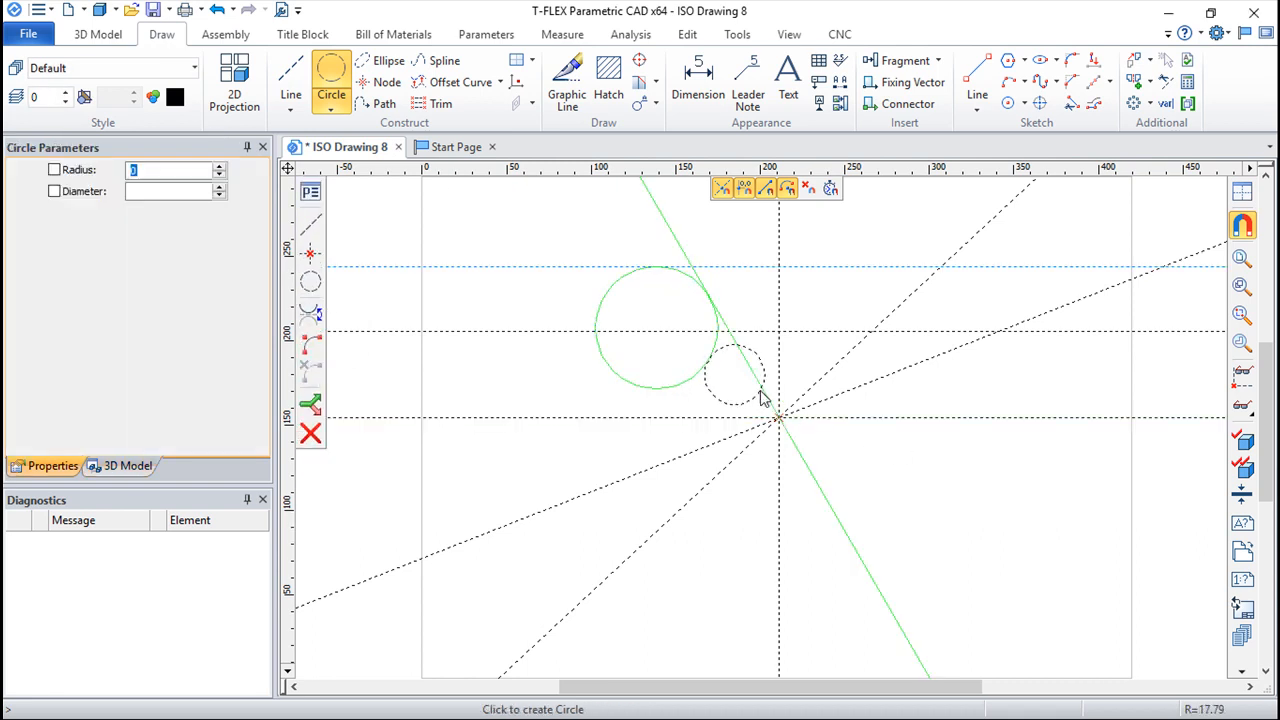
left_click(720, 546)
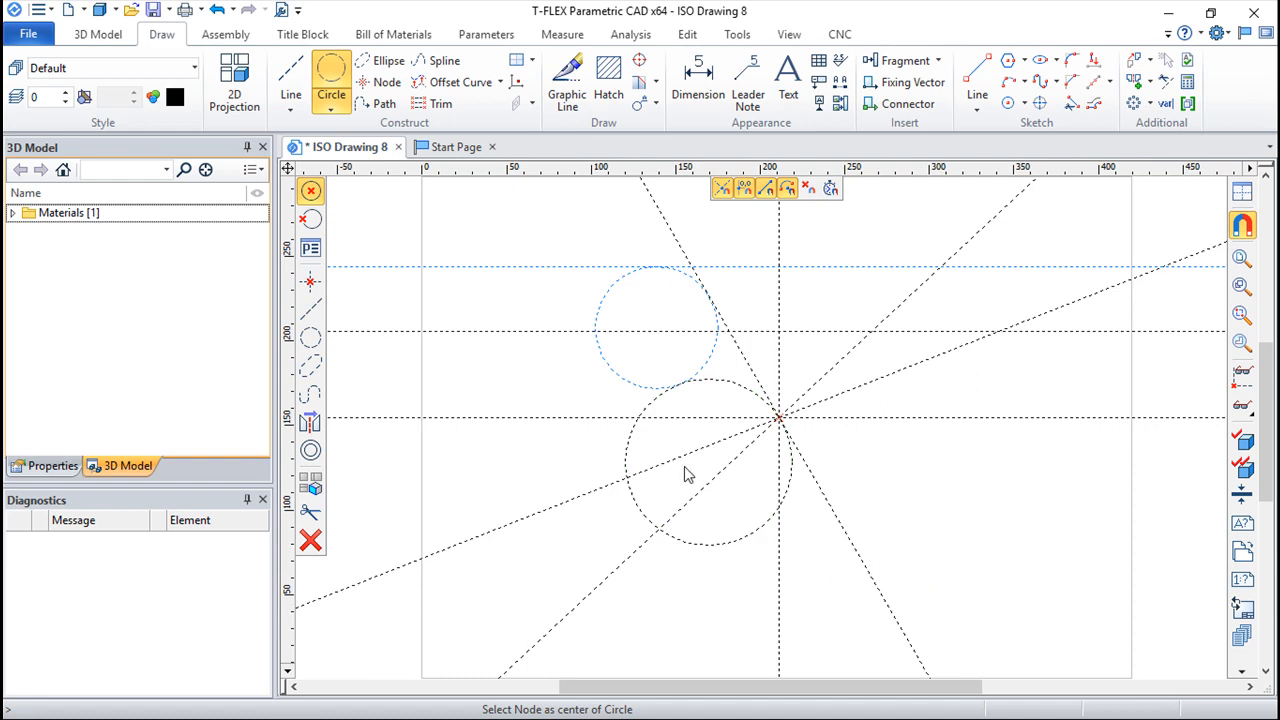
Step: Construct a circle of about 34 mm radius tangent to the blue circle and the large black circle, on their left side
left_click(607, 375)
left_click(627, 450)
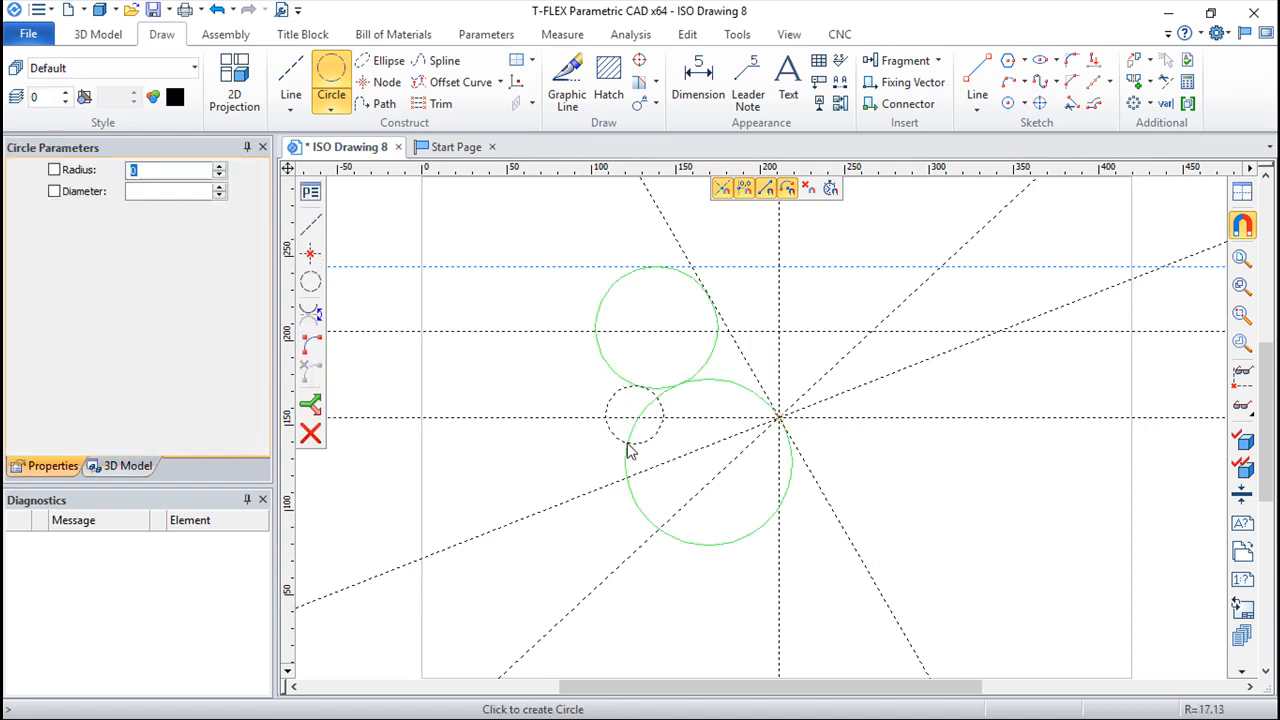
left_click(541, 462)
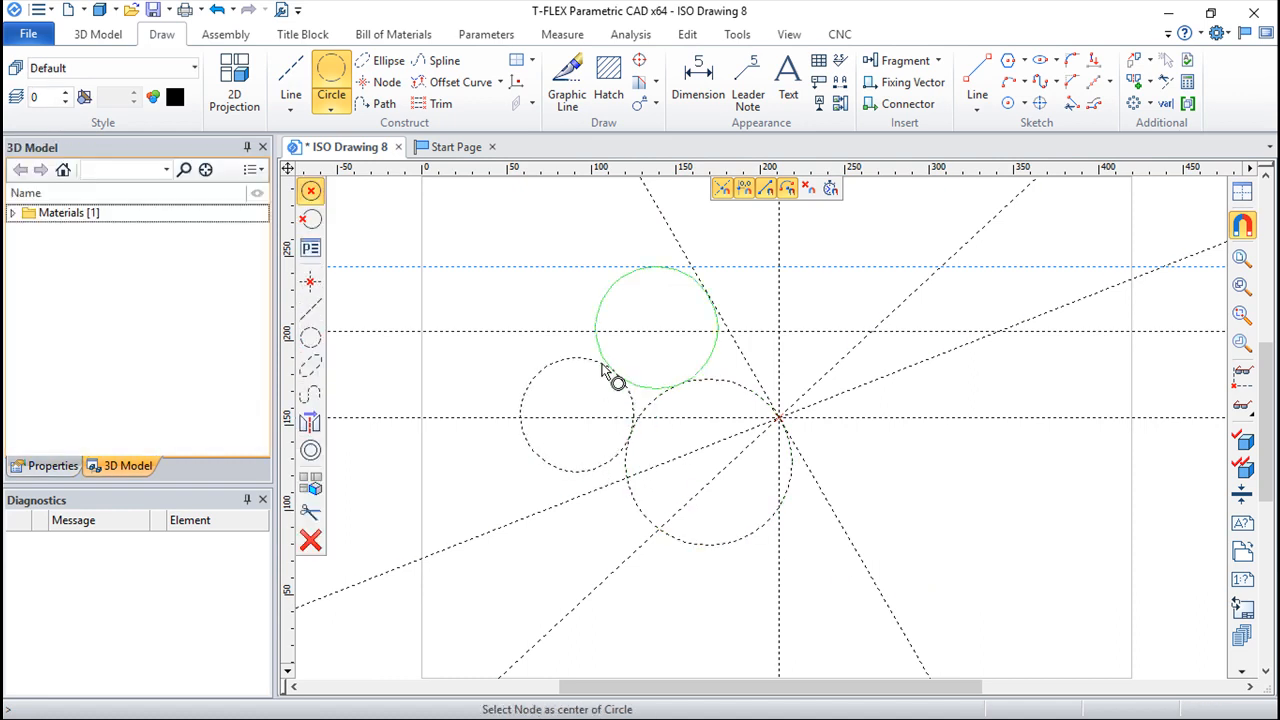
Step: Construct a circle of about 74 mm radius tangent to the blue circle and the leftmost circle, enclosing both
left_click(311, 191)
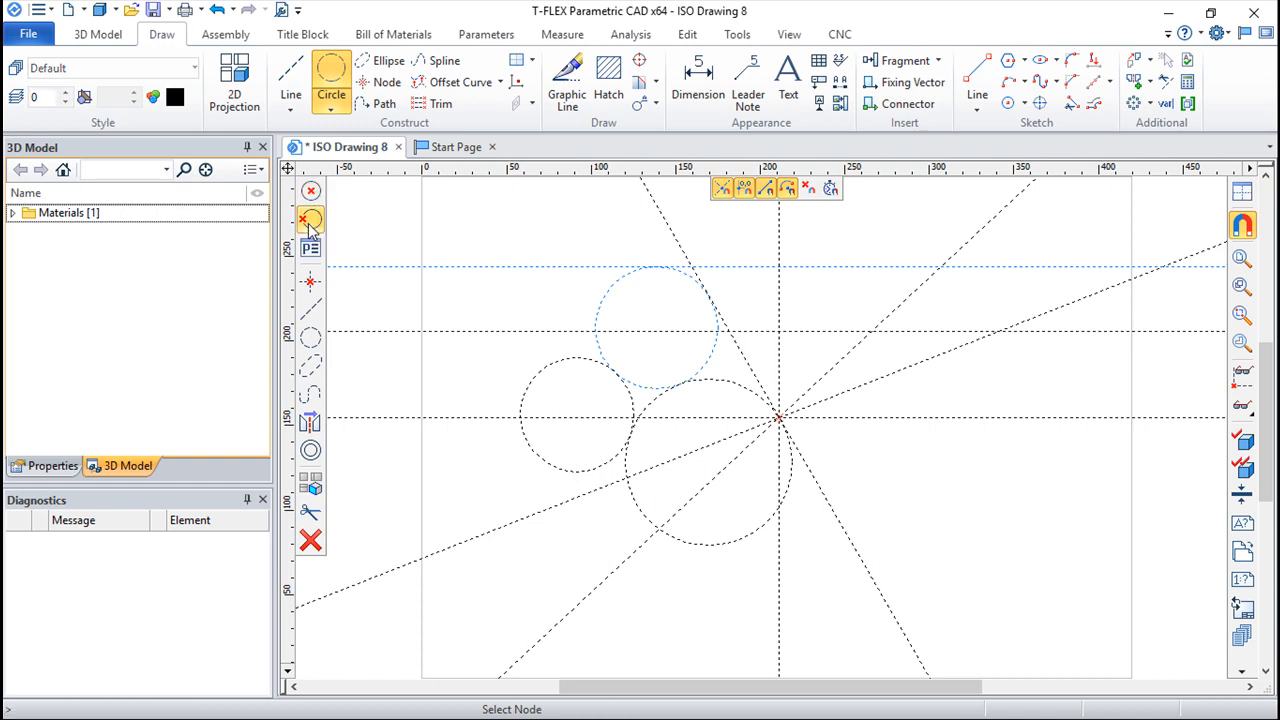
left_click(605, 315)
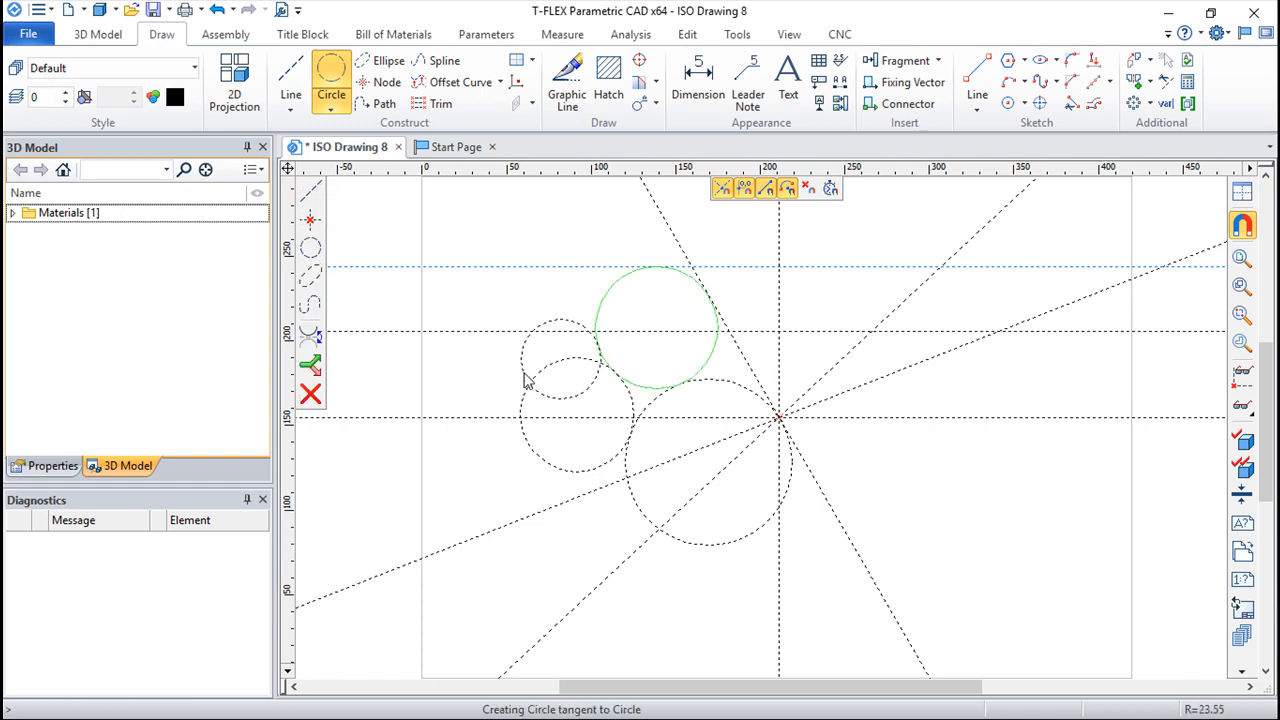
left_click(525, 380)
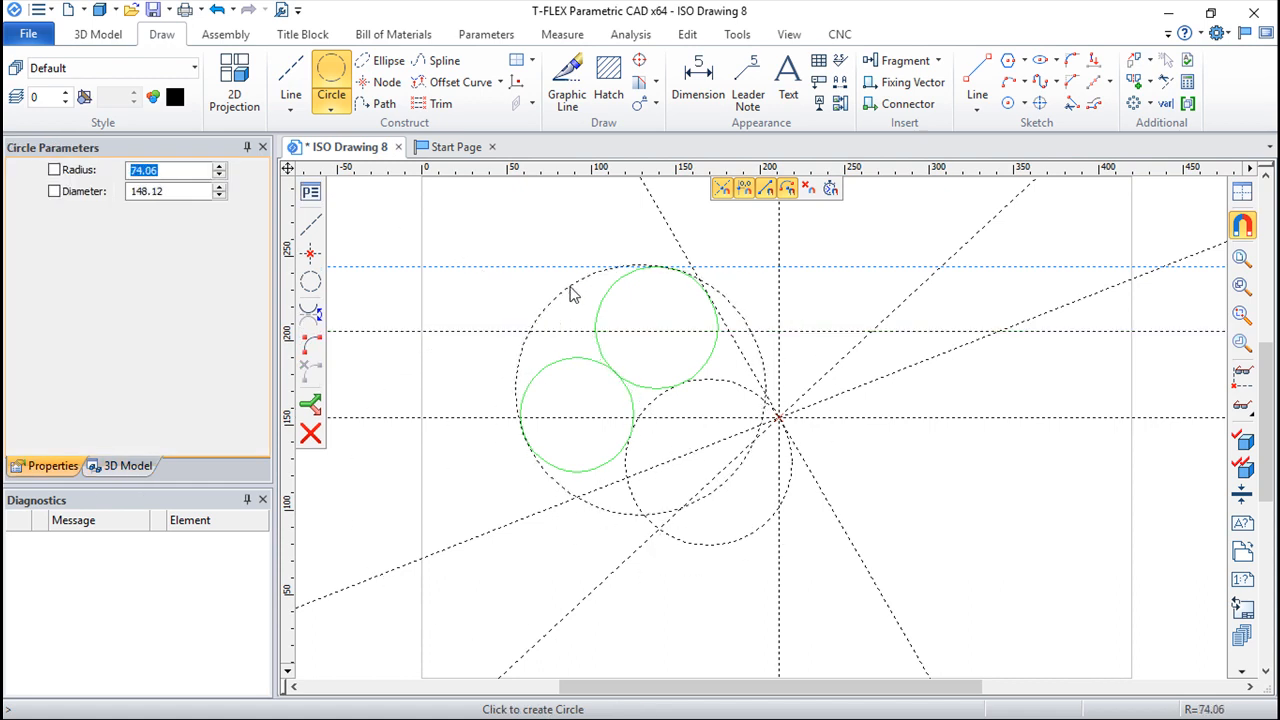
left_click(571, 300)
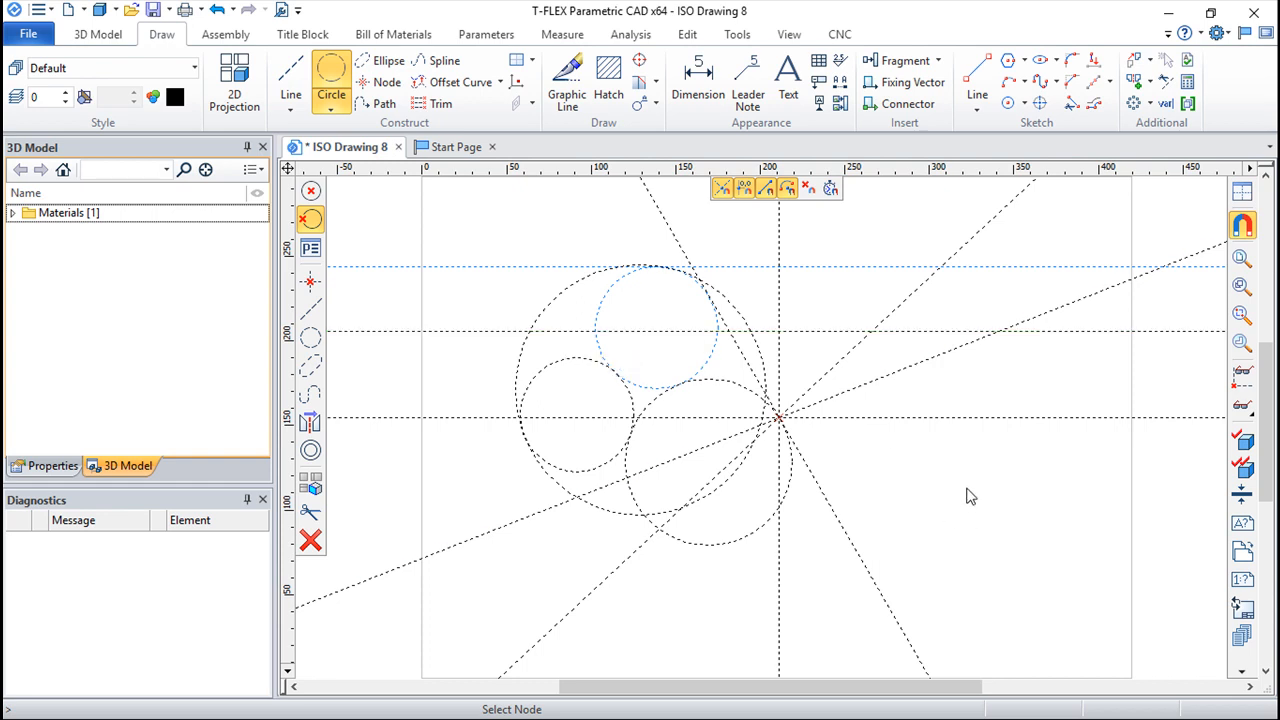
Step: Switch circle construction to selecting a node as center and view the level, layer and color parameters
middle_click_drag(966, 497, 924, 505)
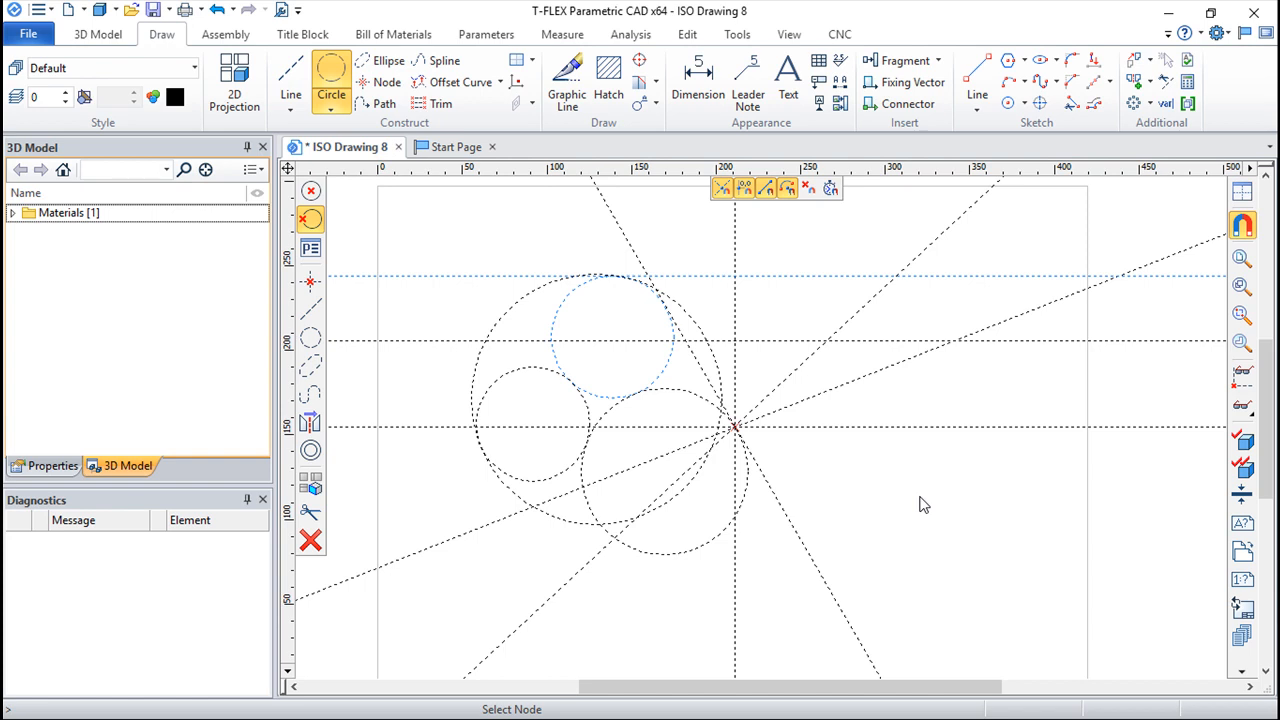
left_click(310, 191)
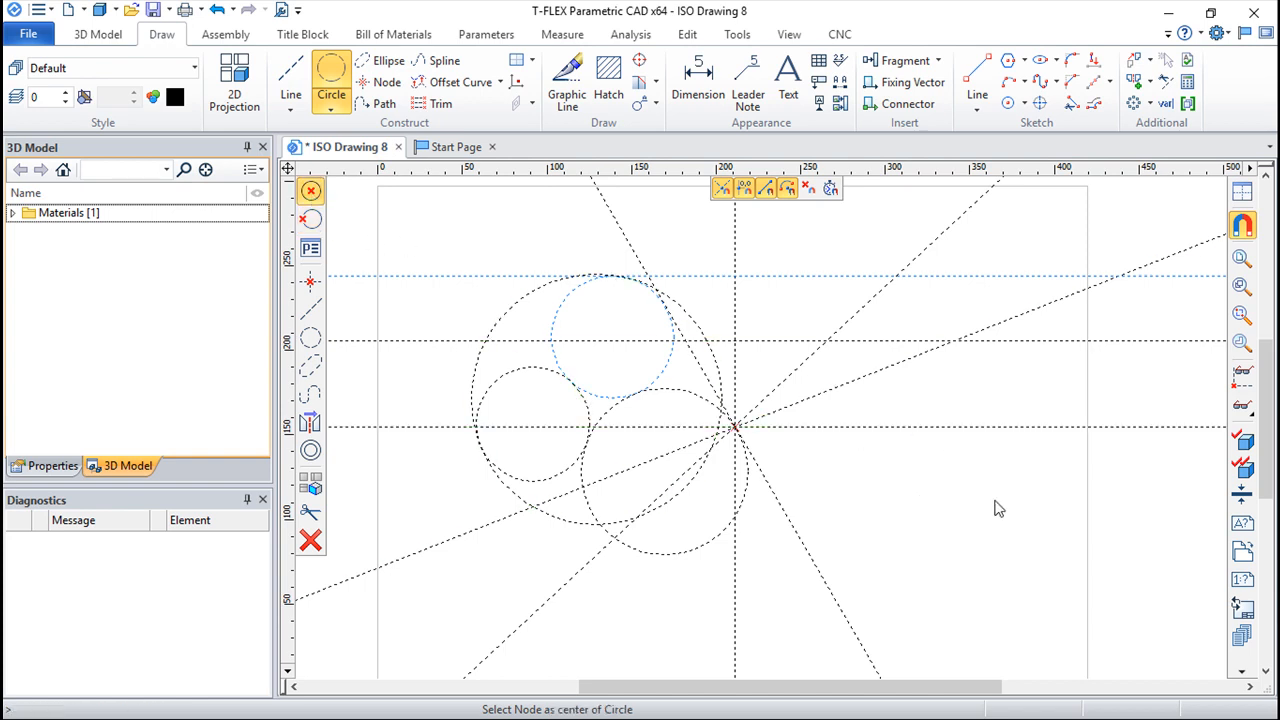
middle_click_drag(997, 509, 946, 509)
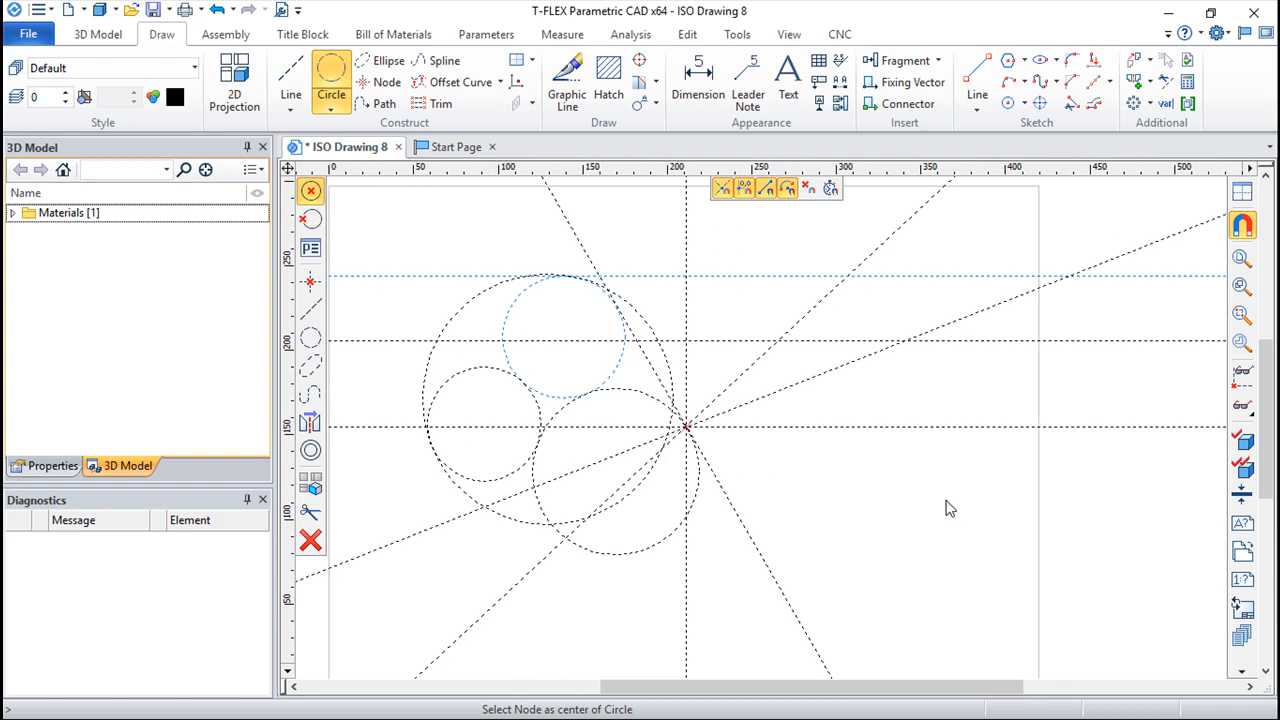
left_click(310, 248)
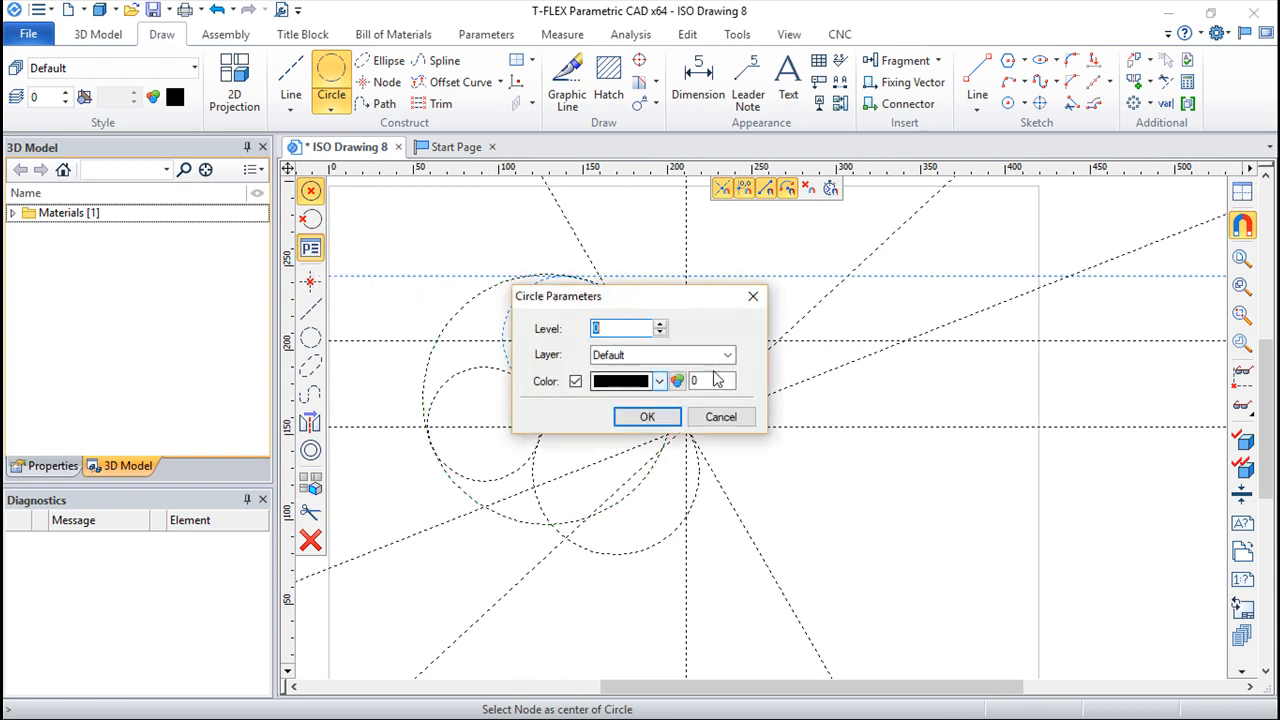
left_click(748, 297)
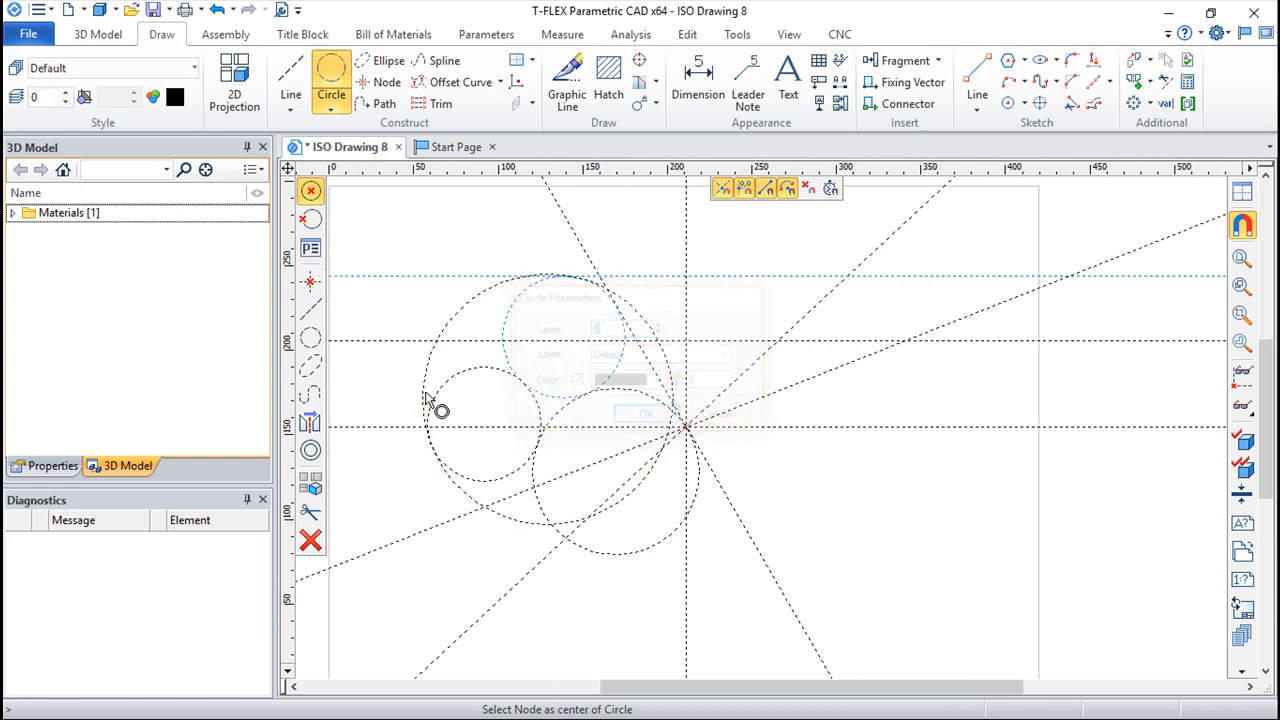
Step: Edit the leftmost construction circle and shrink its radius to about 28 mm
left_click(310, 512)
left_click(537, 422)
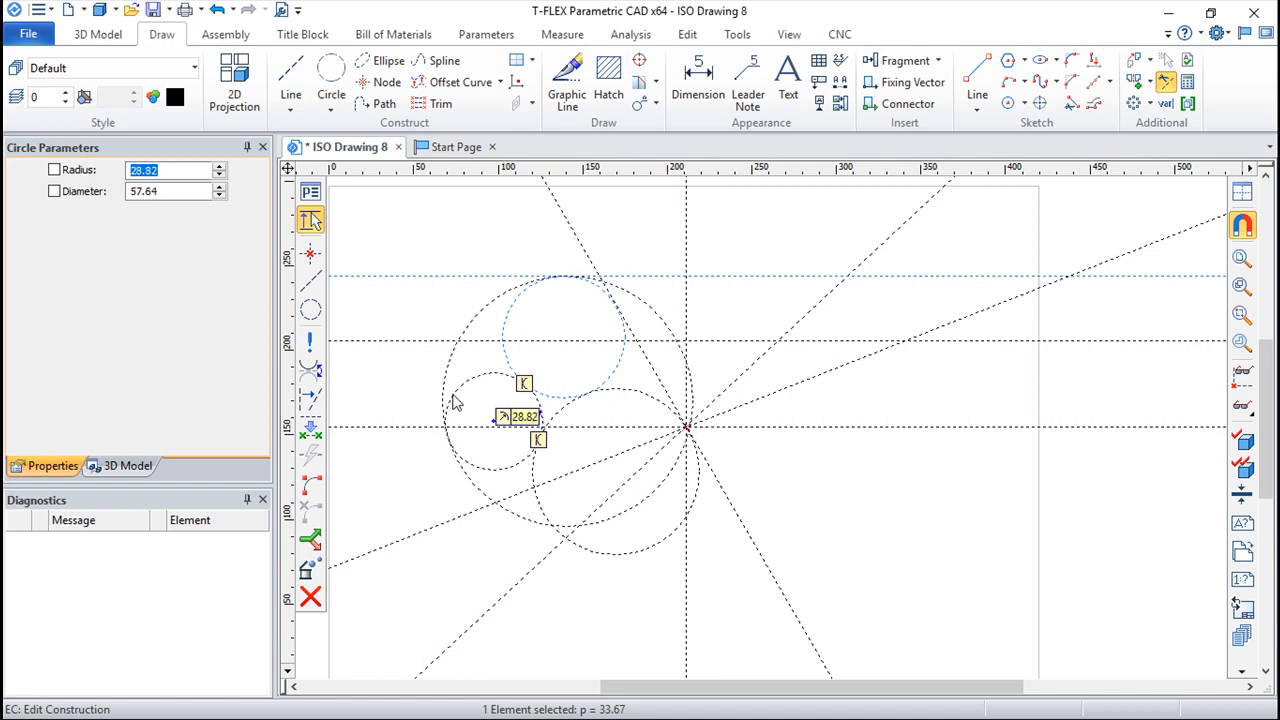
left_click(459, 396)
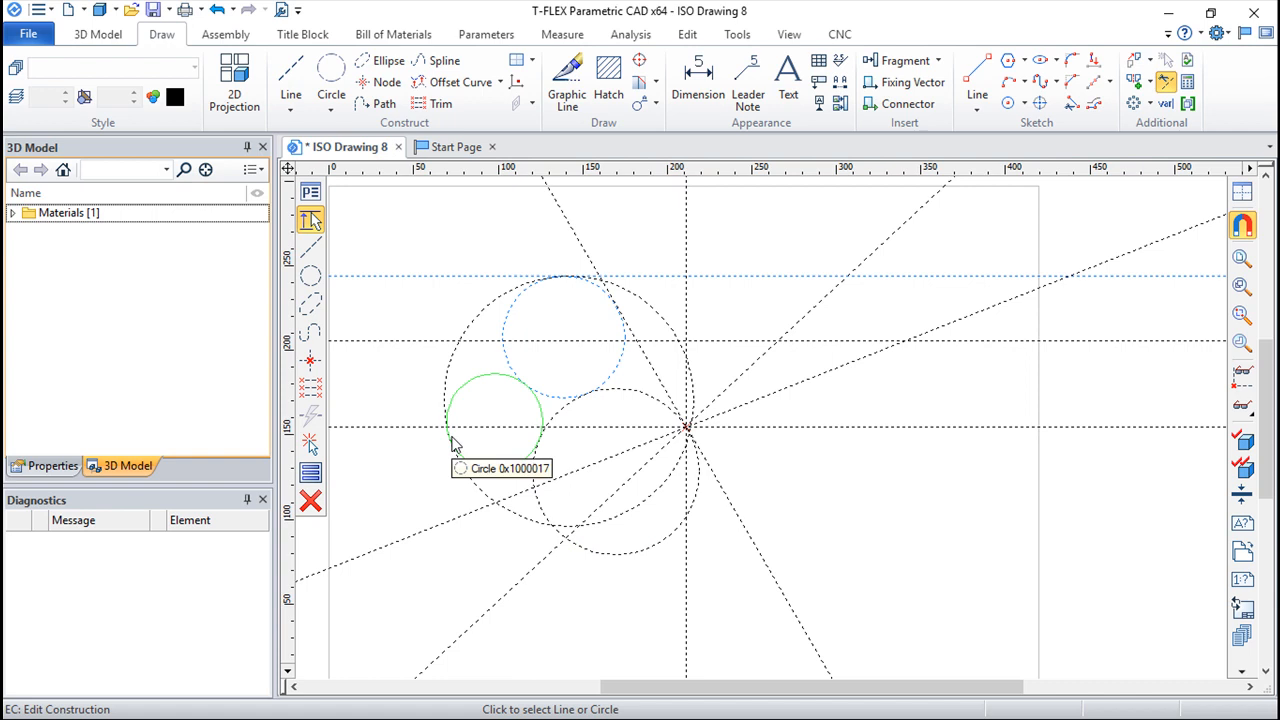
scroll(563, 443, "up", 2)
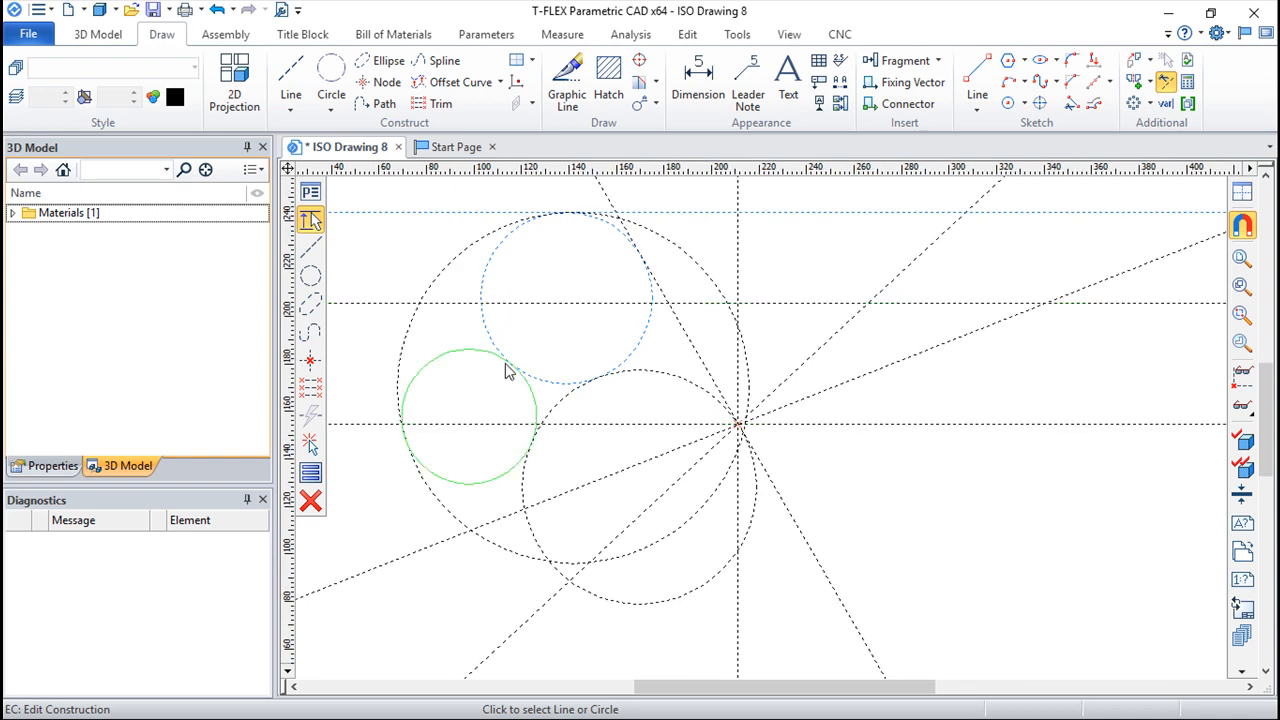
key("Escape")
key("Escape")
key("Escape")
Step: Construct a circle of about 40 mm radius tangent to the vertical base line and the 43° slanted line
scroll(928, 447, "down", 2)
mouse_move(918, 452)
middle_mouse_down()
mouse_move(851, 414)
mouse_move(723, 457)
middle_mouse_up()
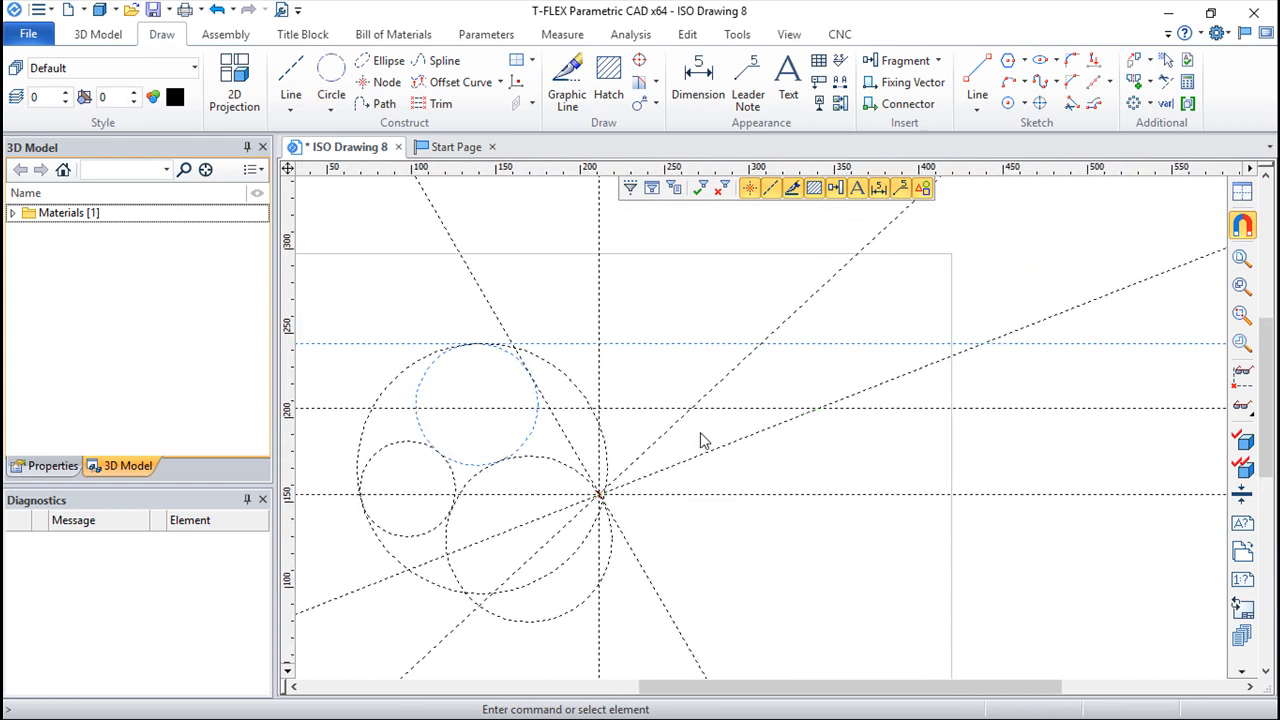
middle_click_drag(884, 433, 743, 380)
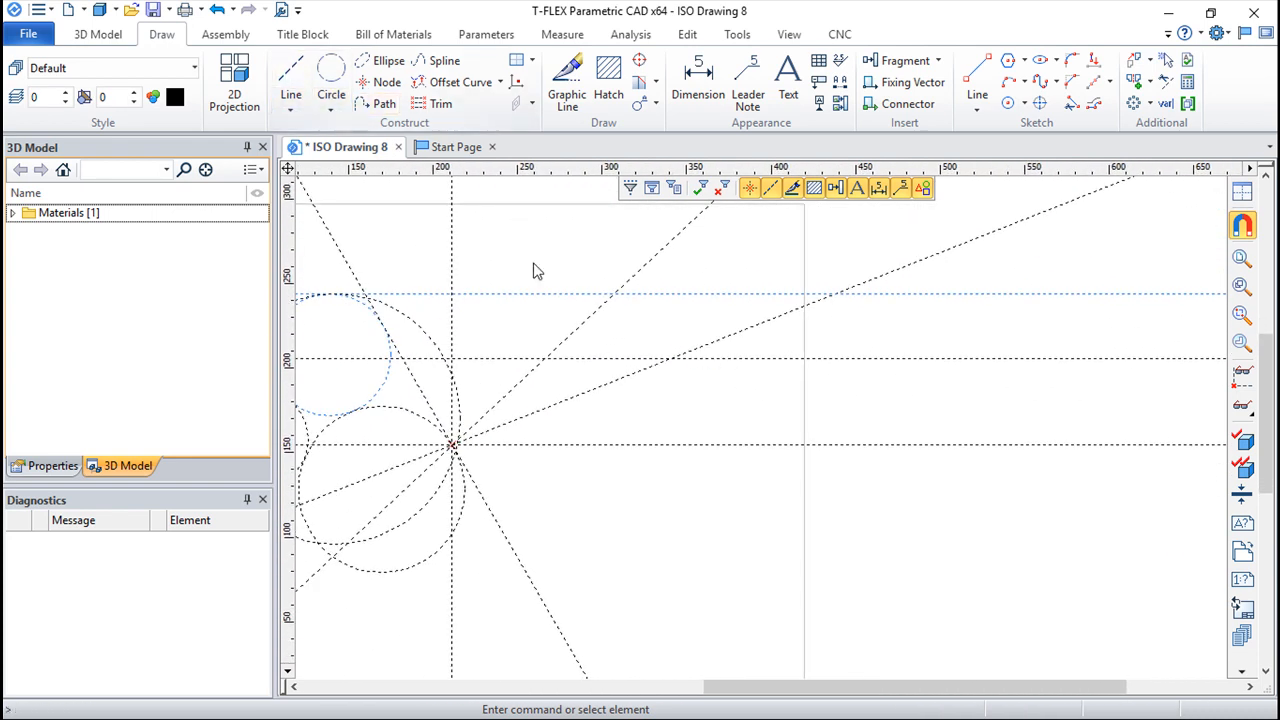
middle_click_drag(642, 333, 733, 368)
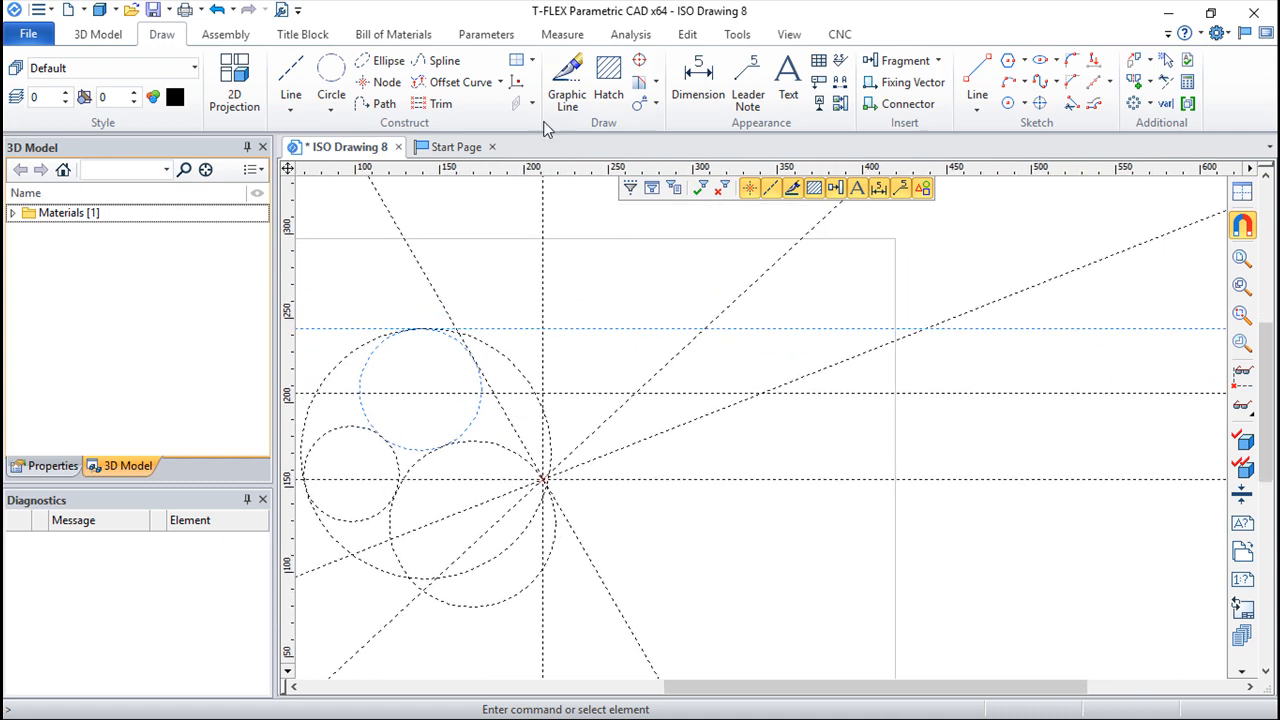
left_click(333, 80)
left_click(545, 287)
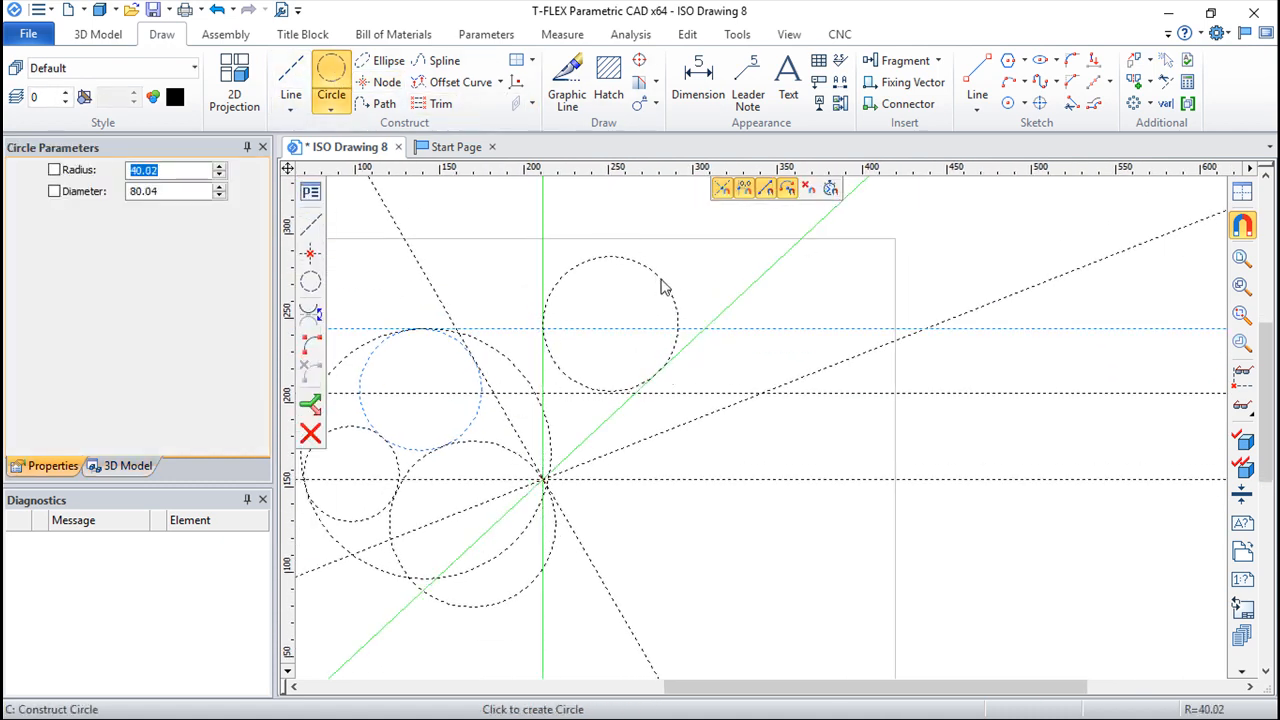
left_click(663, 286)
Step: Construct a horizontal line parallel to the horizontal base line and tangent to the top of the 40 mm radius circle
left_click(291, 80)
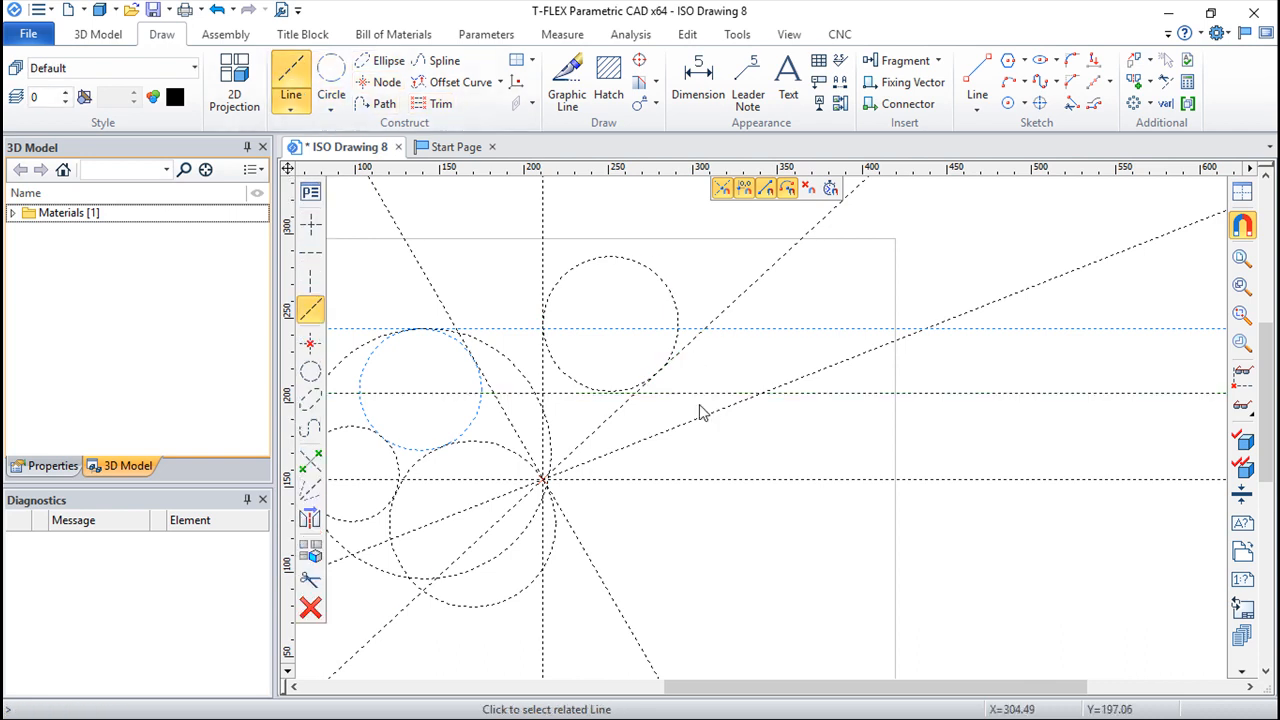
left_click(694, 481)
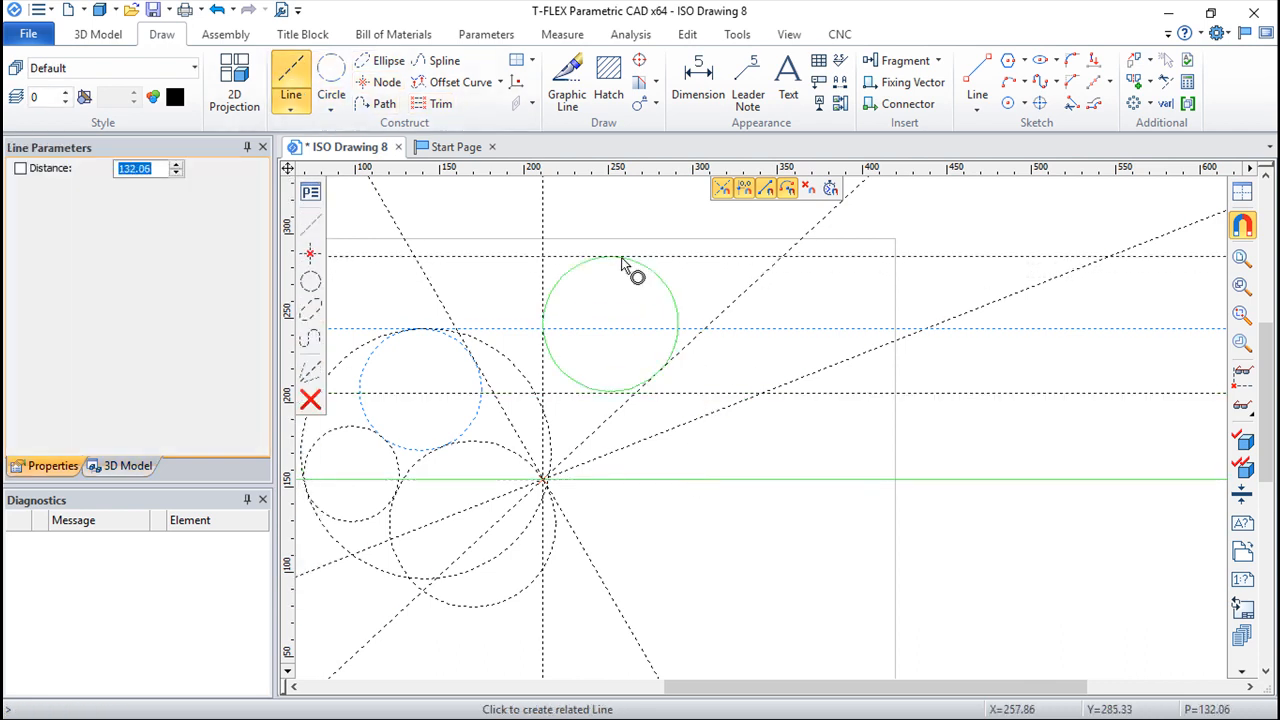
key("Escape")
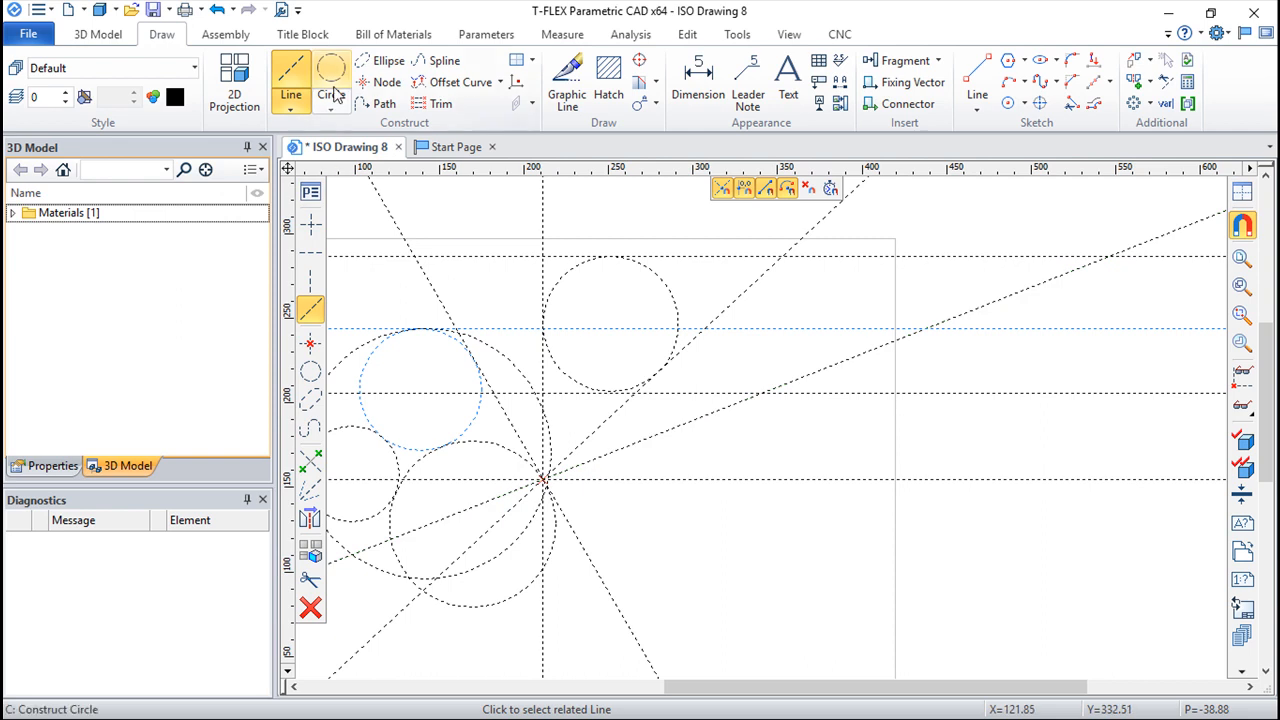
key("Escape")
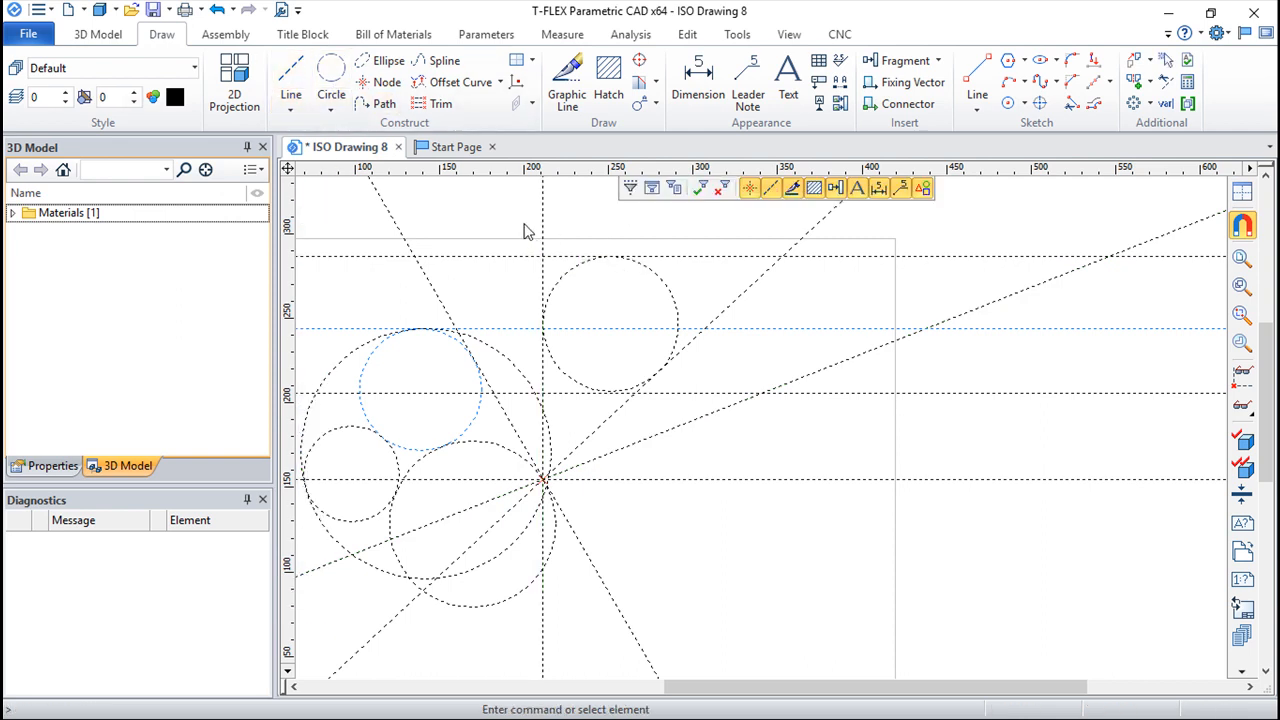
Step: Try to redefine the 43° slanted line's relations as a parallel about 94 mm from the vertical base line
type("ec")
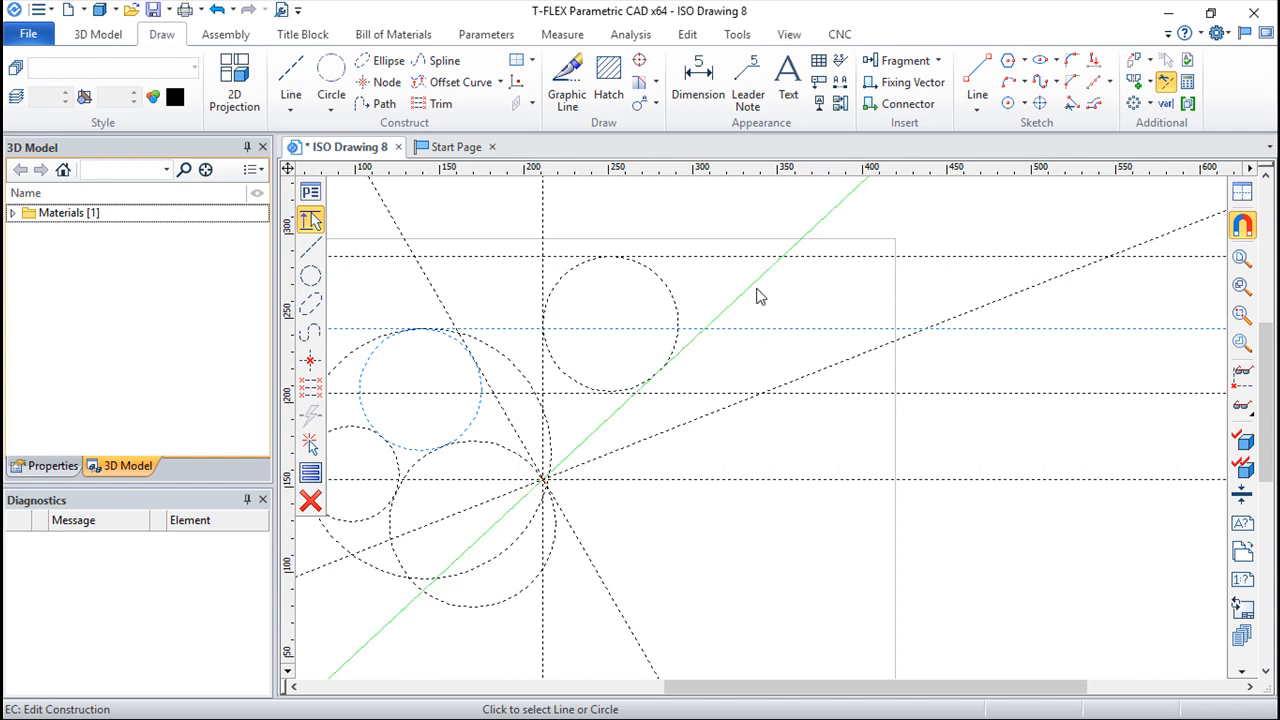
left_click(750, 296)
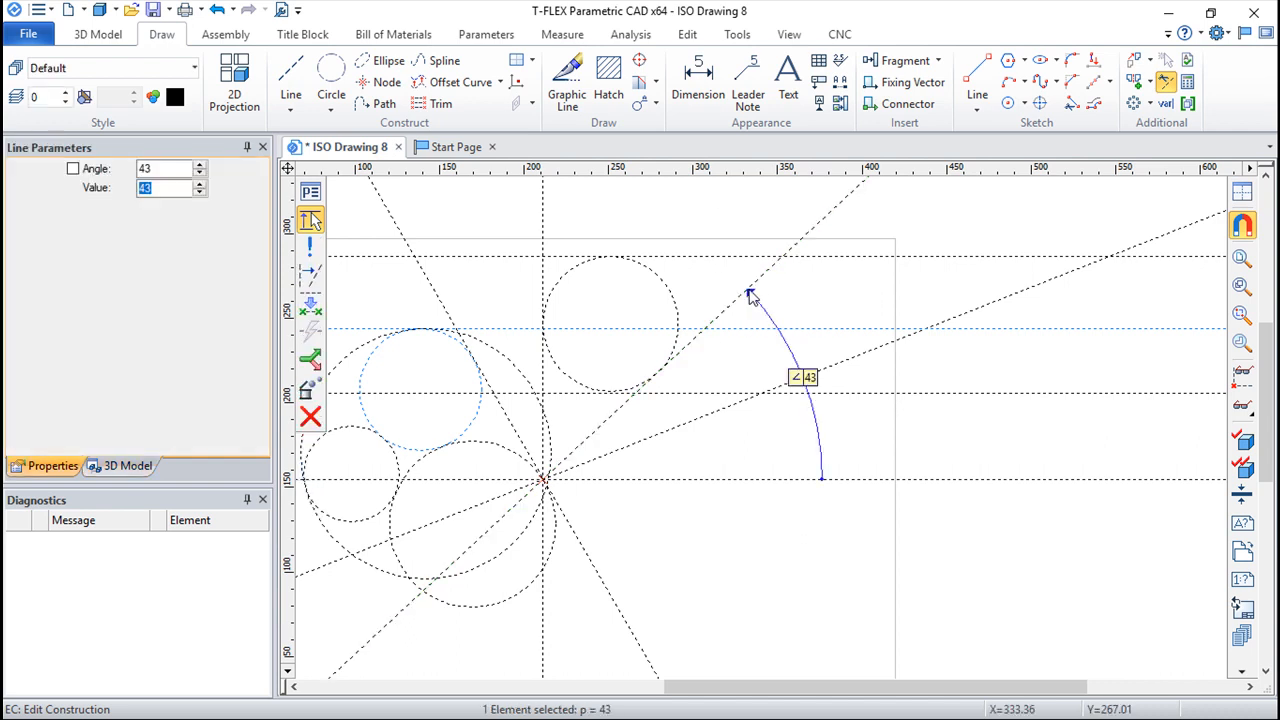
left_click_drag(750, 296, 320, 292)
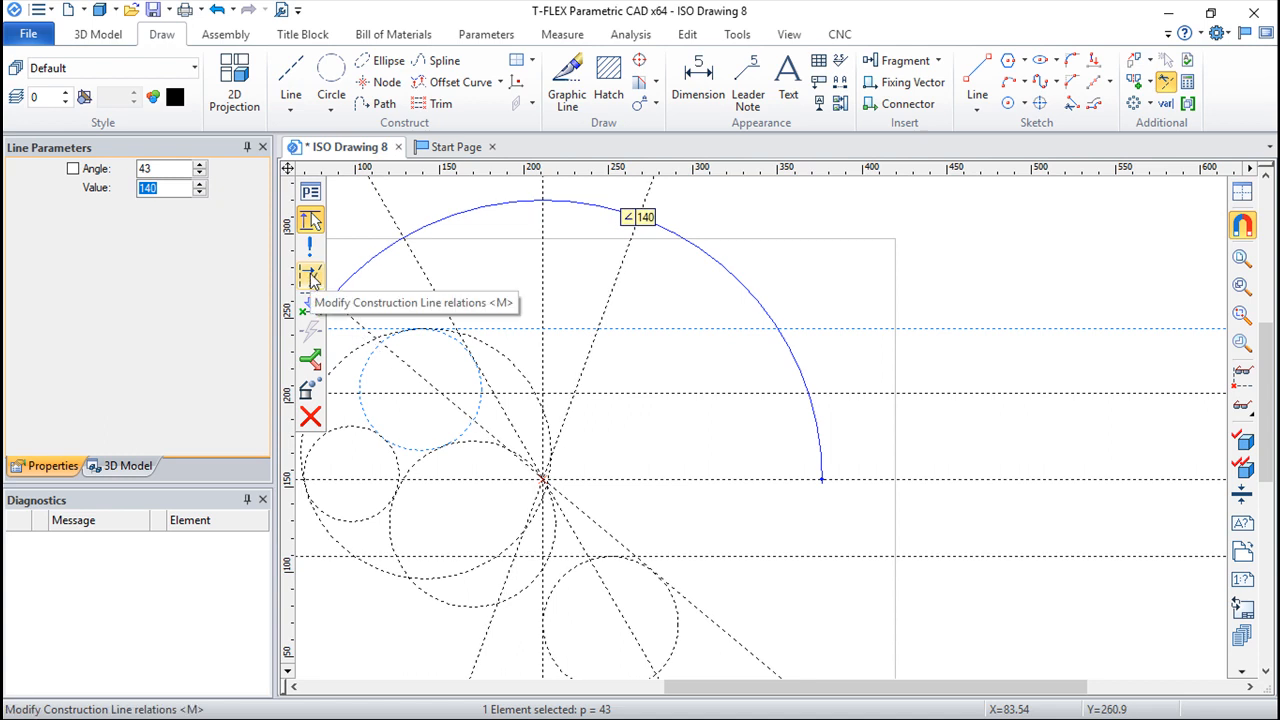
left_click(310, 280)
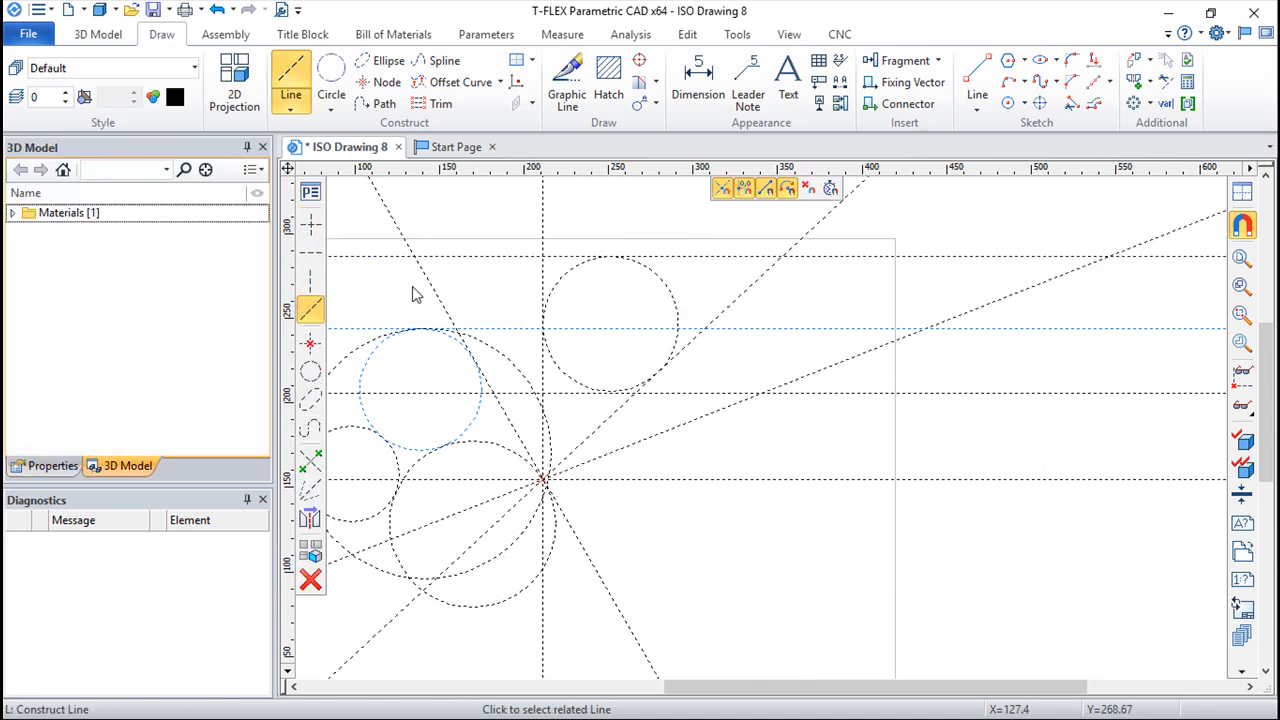
left_click(549, 284)
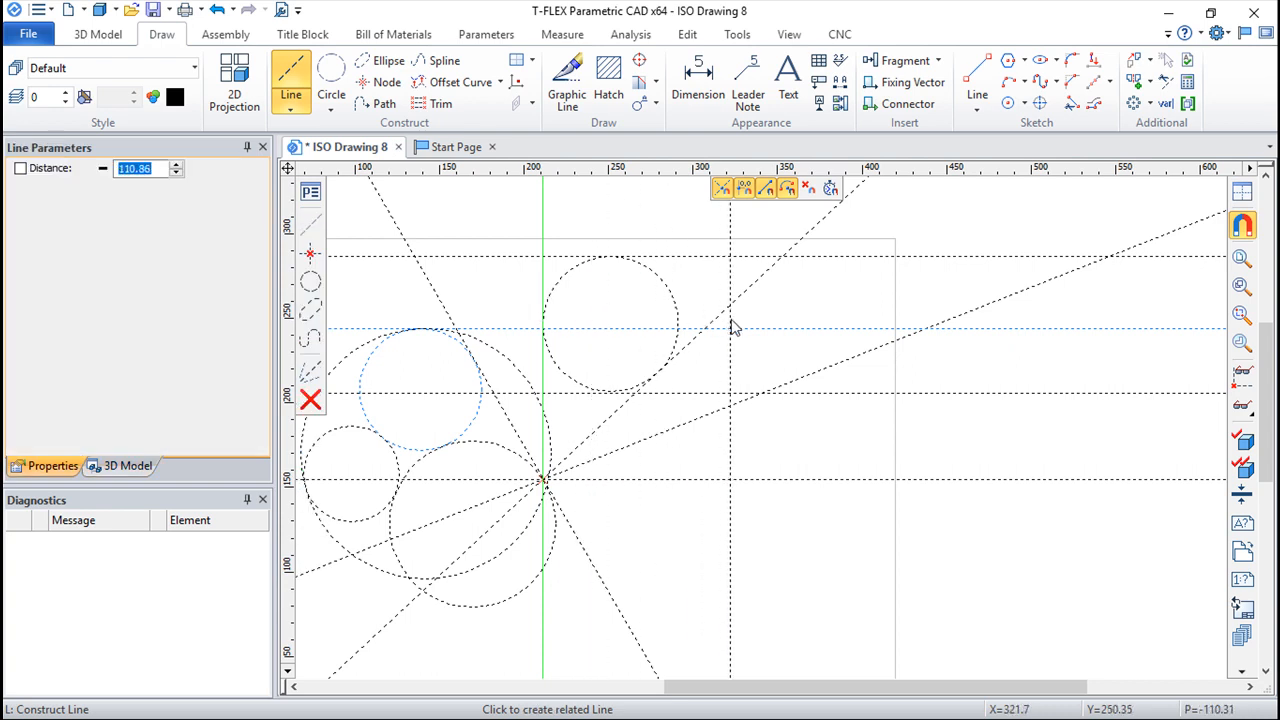
left_click(705, 380)
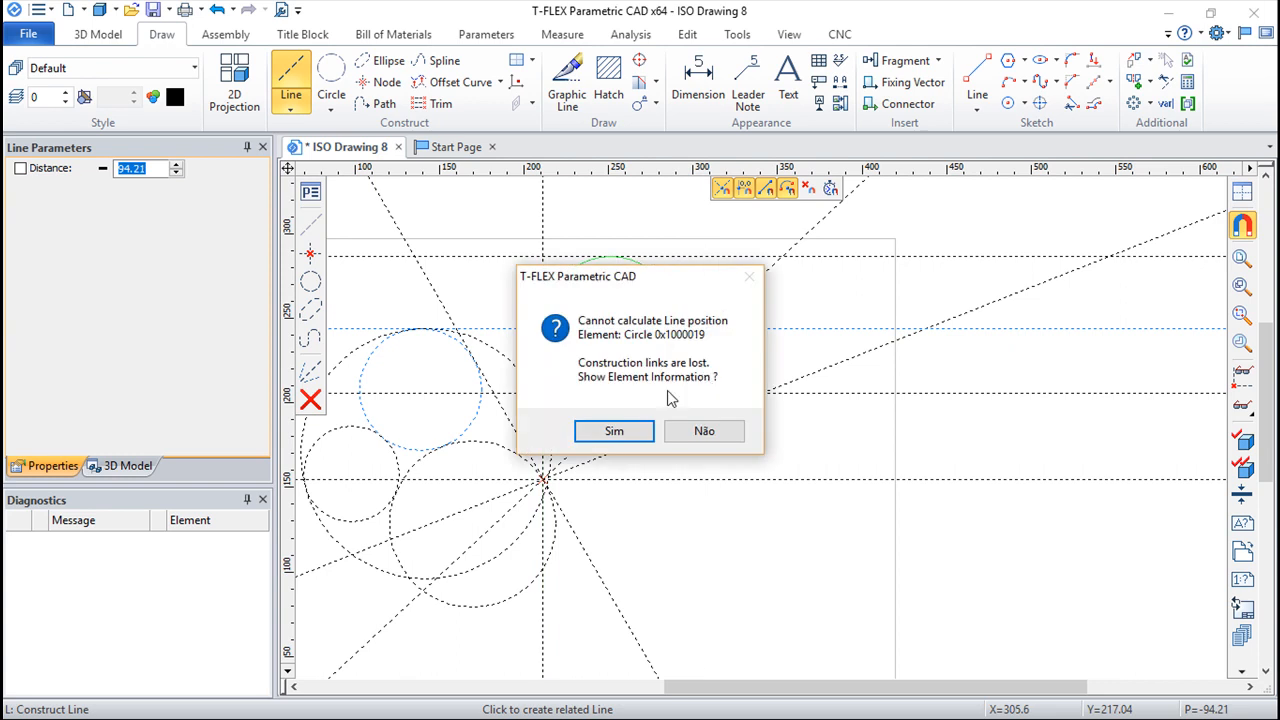
left_click(624, 436)
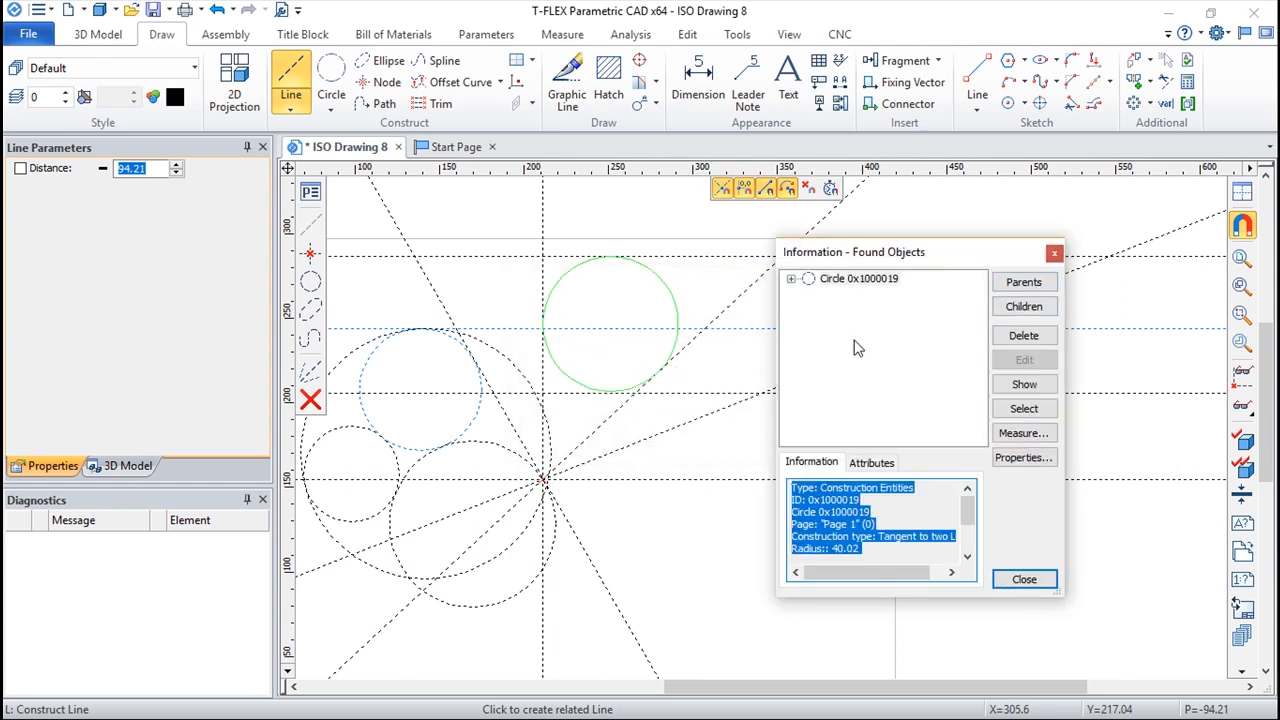
key("Escape")
key("Escape")
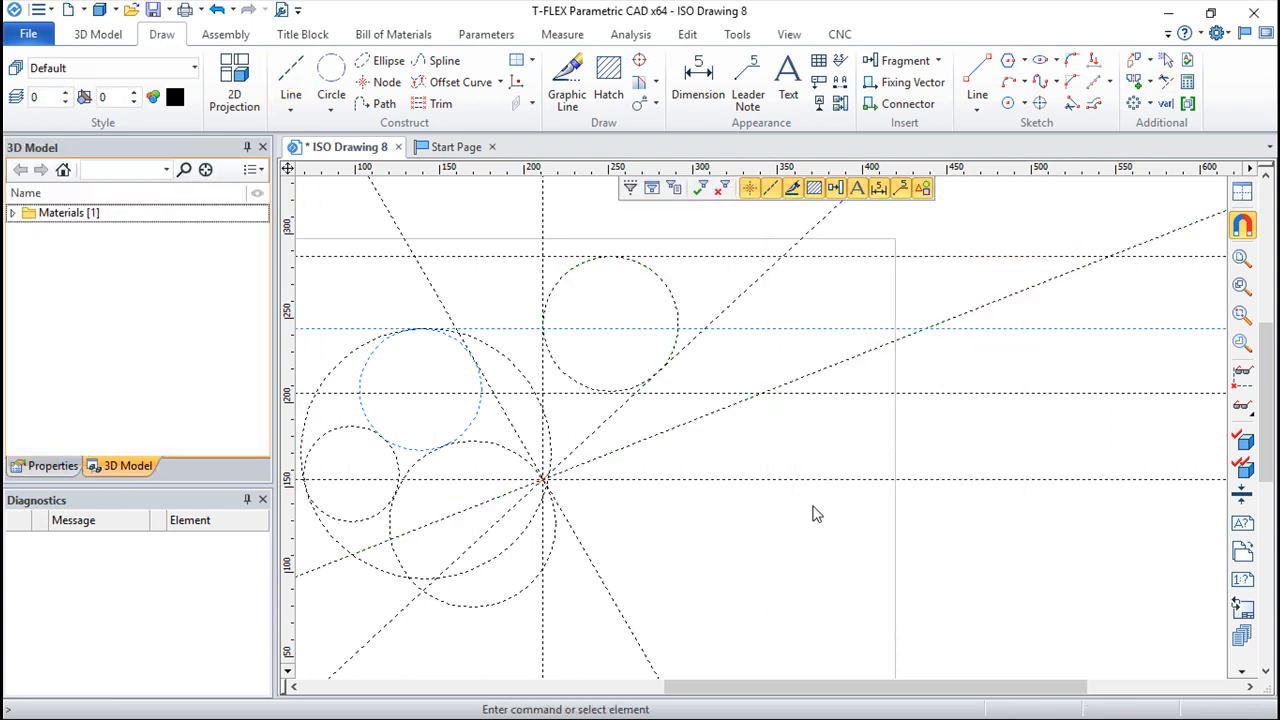
Step: Rotate the 43° slanted line steeper about the base intersection, to about 60°
scroll(818, 516, "down", 3)
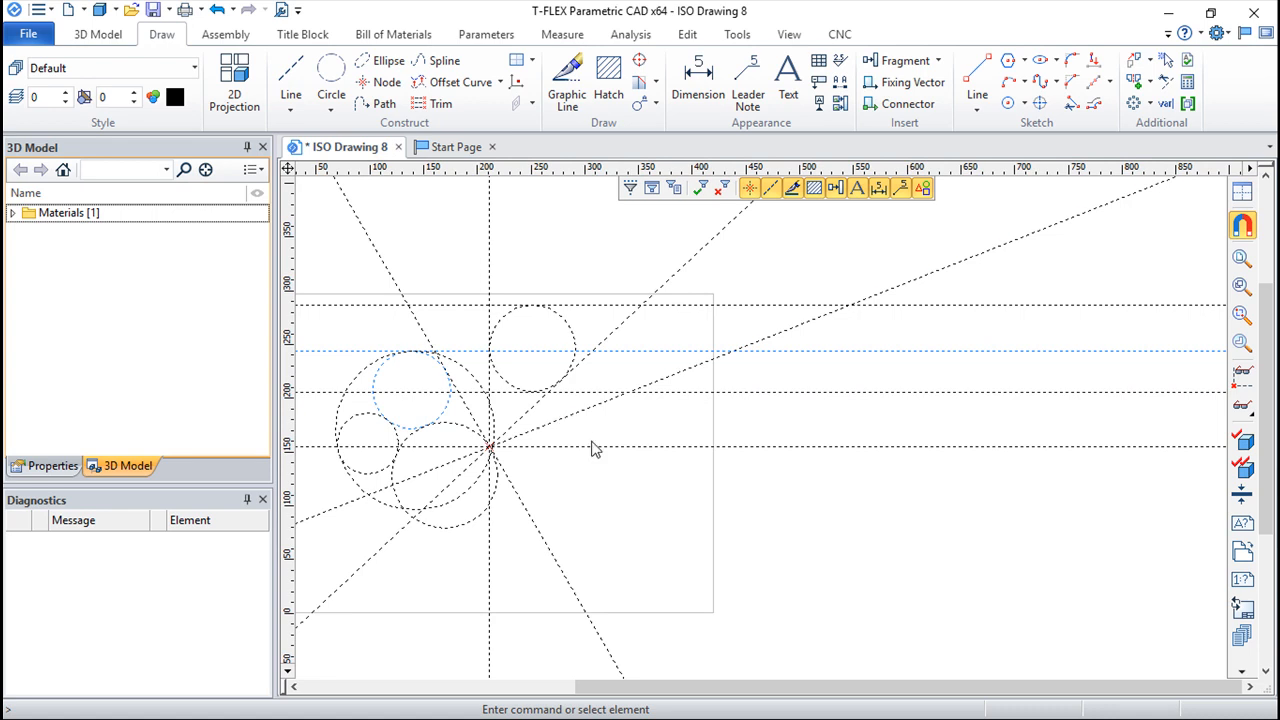
middle_click_drag(482, 381, 555, 390)
scroll(606, 405, "up", 1)
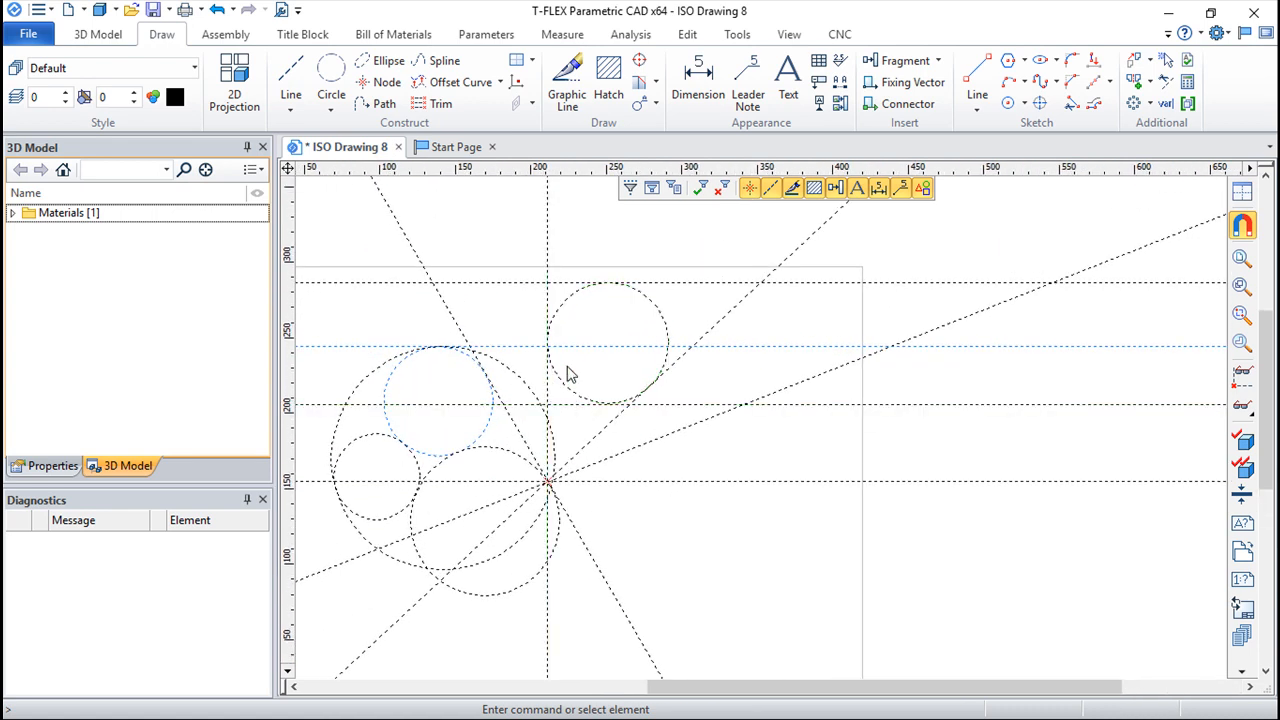
scroll(588, 352, "up", 1)
middle_click_drag(586, 335, 595, 327)
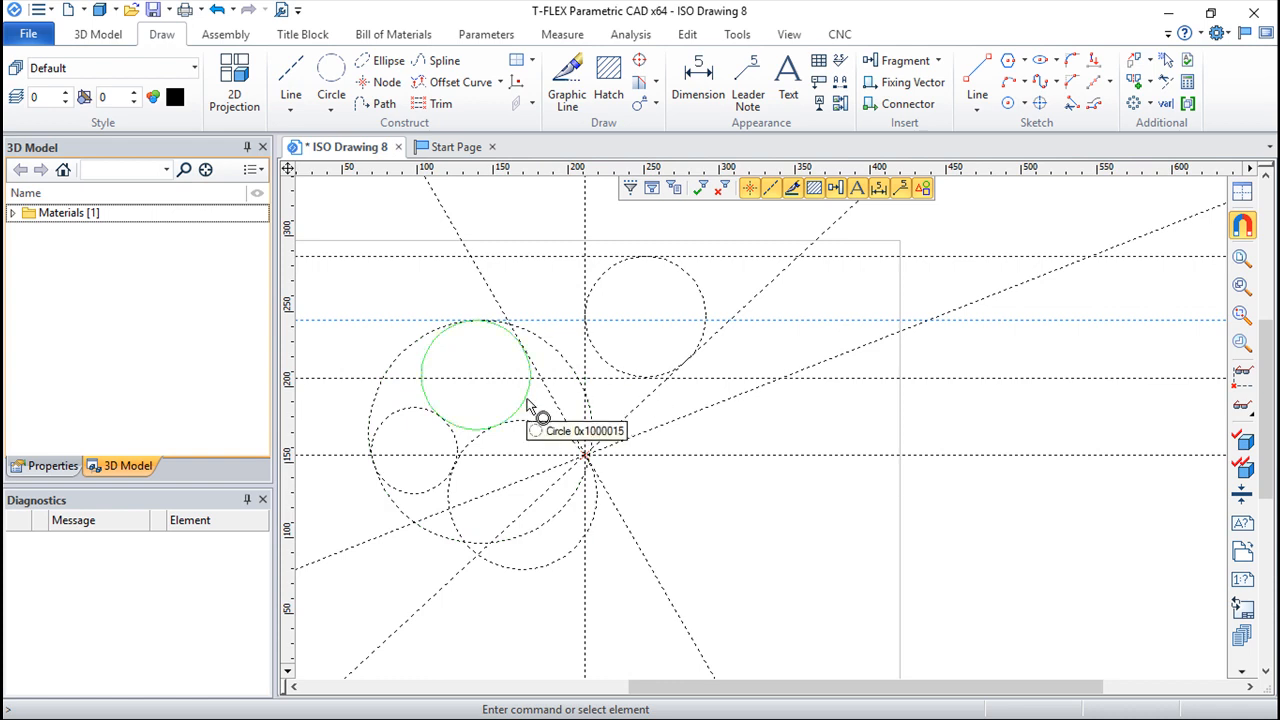
left_click(529, 404)
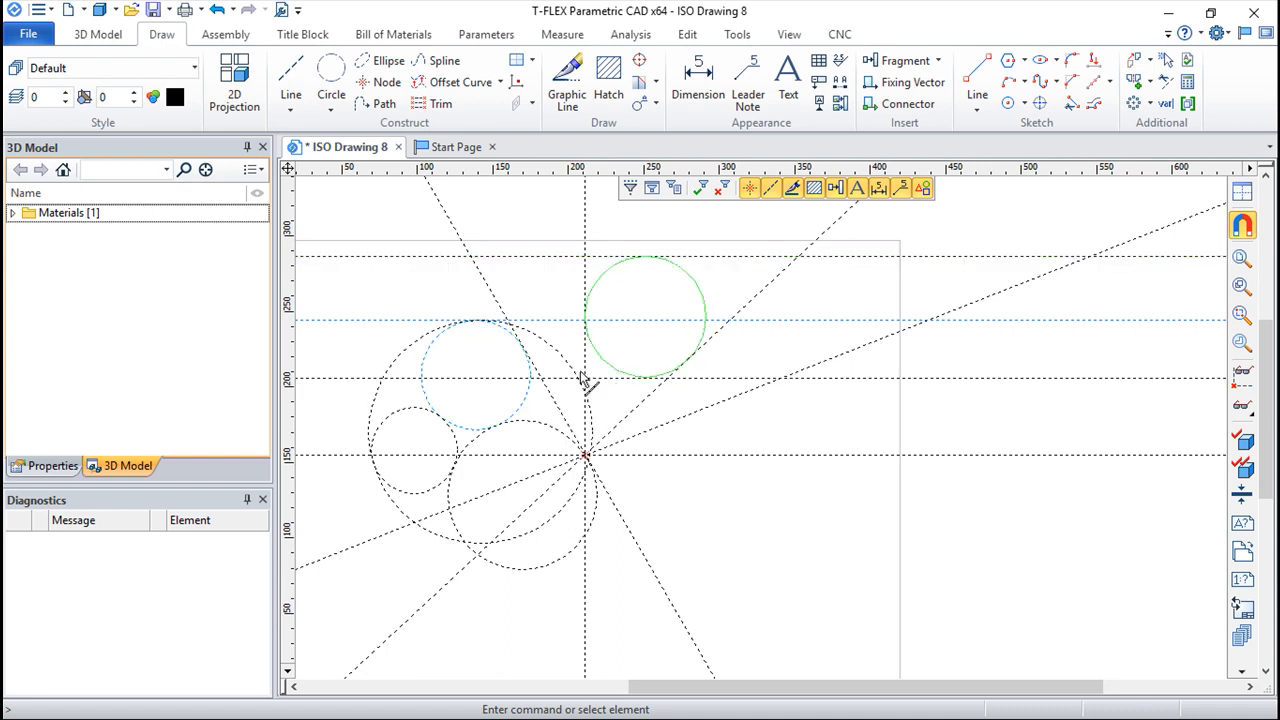
left_click(771, 292)
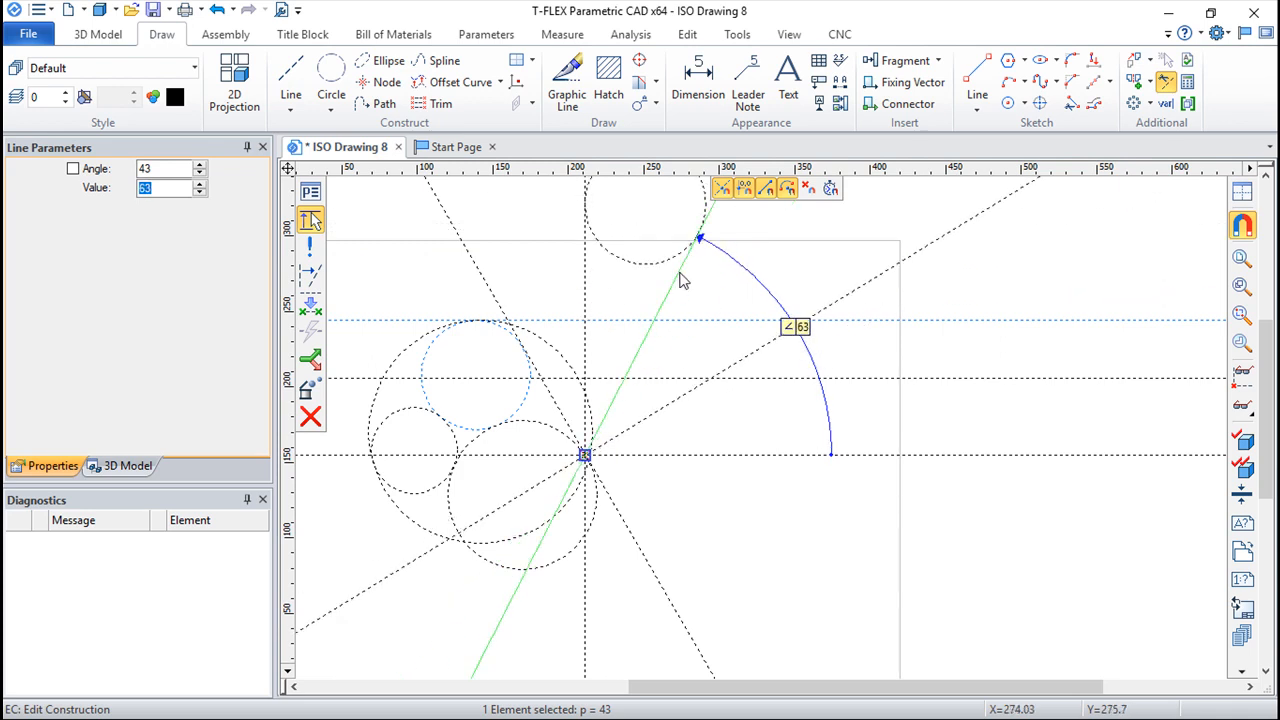
left_click(705, 308)
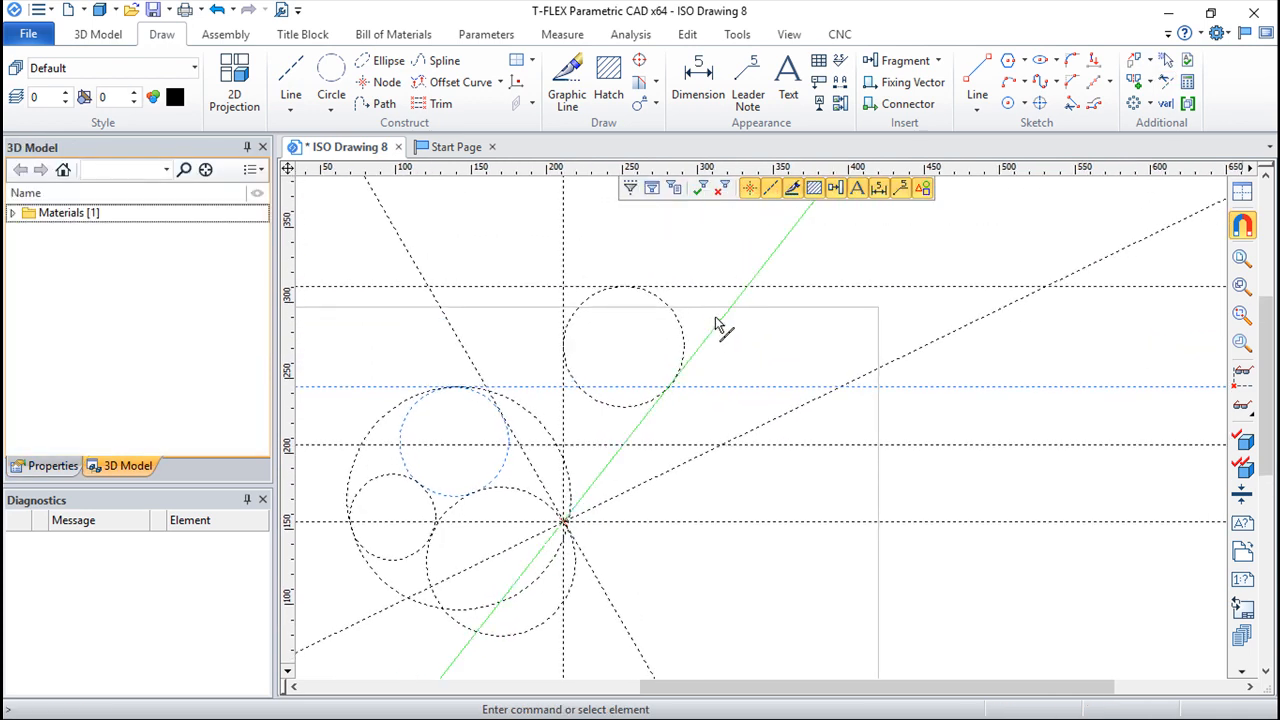
left_click(717, 321)
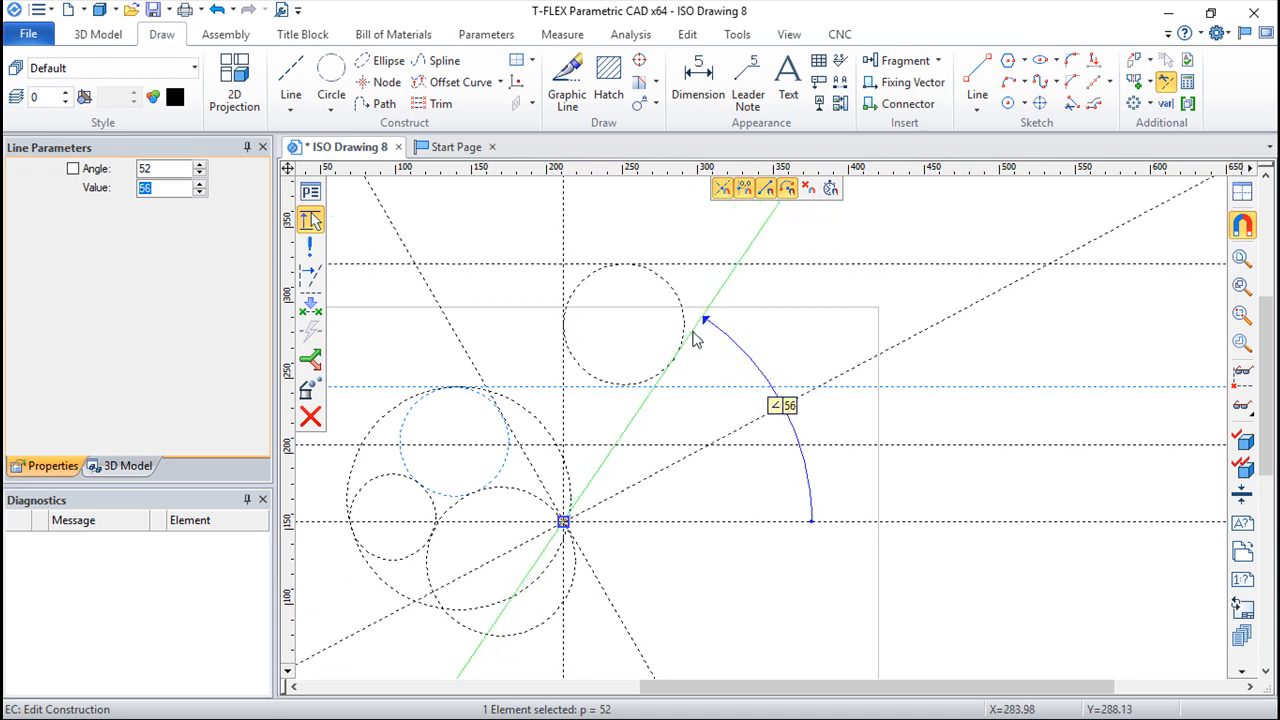
left_click(834, 360)
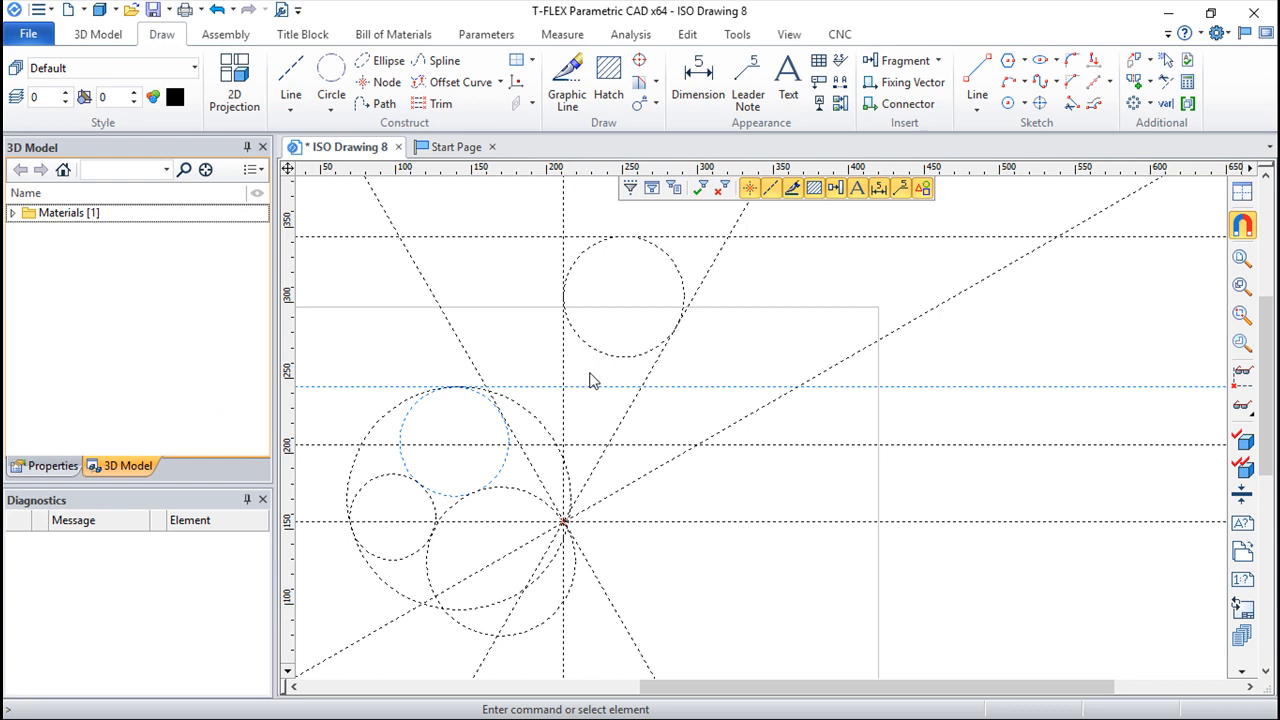
Step: Construct an ellipse centred where the uppermost horizontal line meets the 60° line, tangent to the vertical base line and the shallower slanted line
mouse_move(783, 345)
middle_mouse_down()
mouse_move(791, 372)
mouse_move(775, 363)
middle_mouse_up()
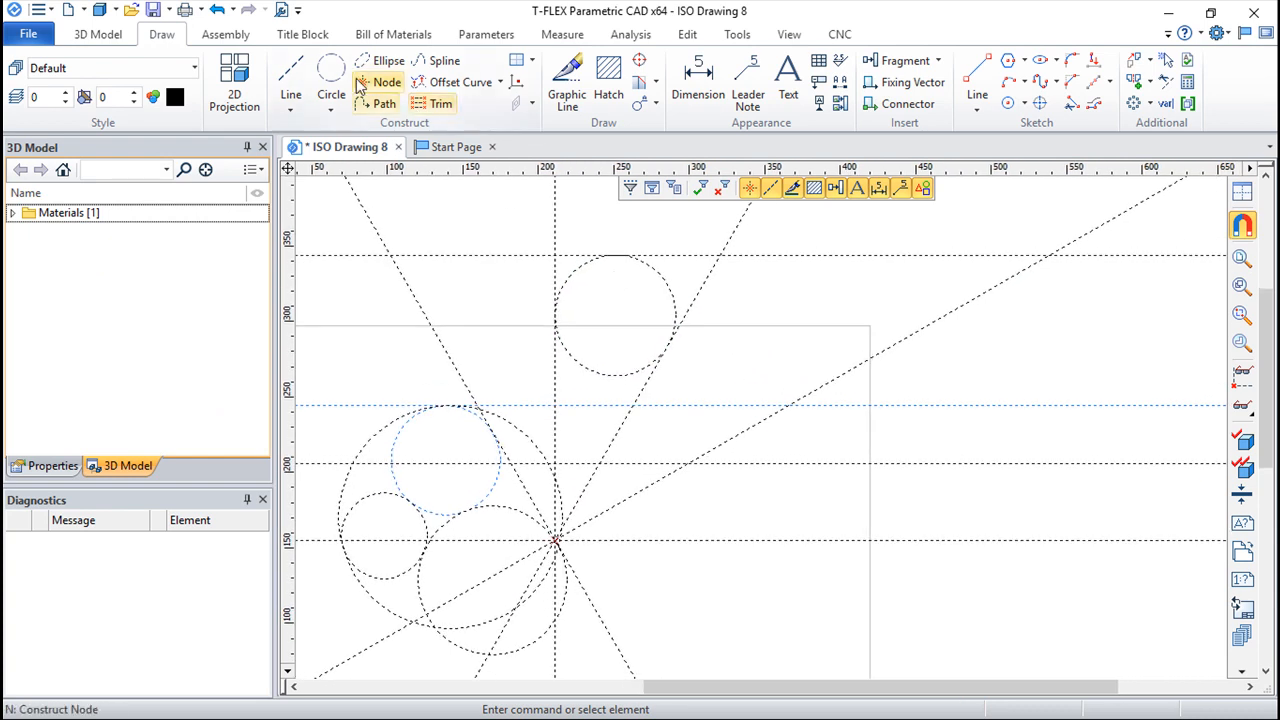
left_click(386, 61)
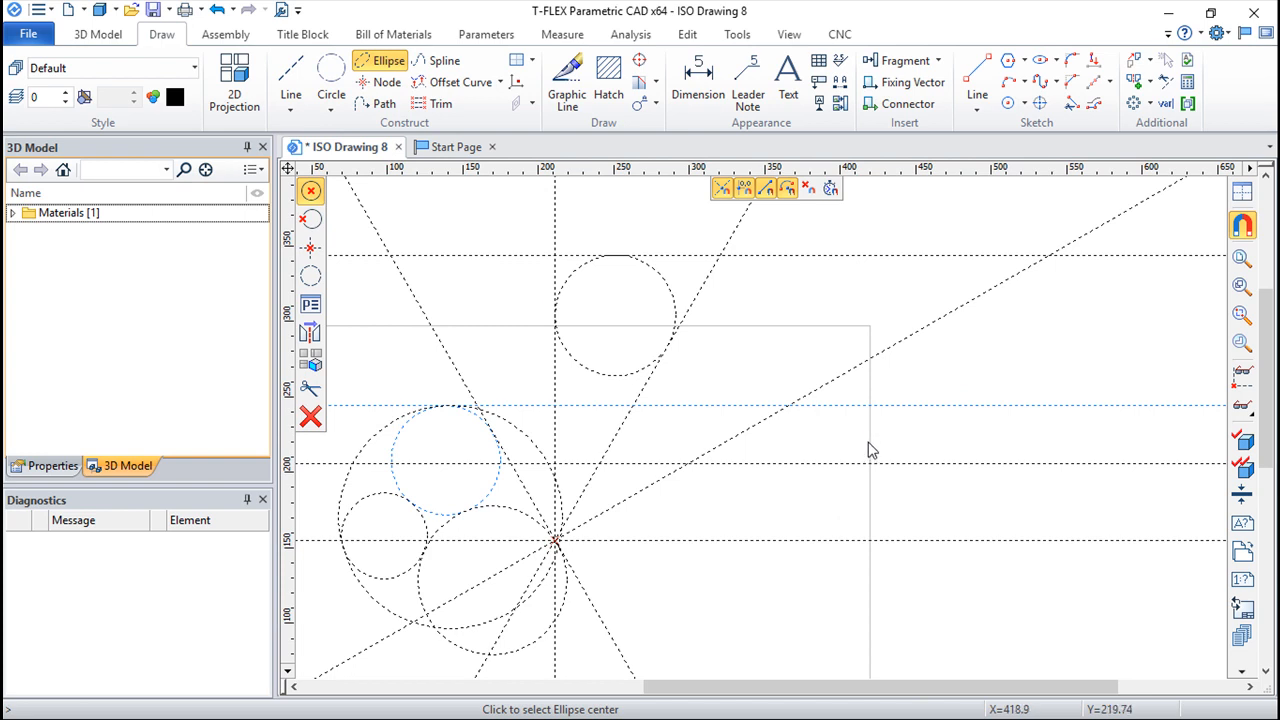
mouse_move(1015, 382)
middle_mouse_down()
mouse_move(961, 407)
mouse_move(1063, 410)
mouse_move(1042, 400)
middle_mouse_up()
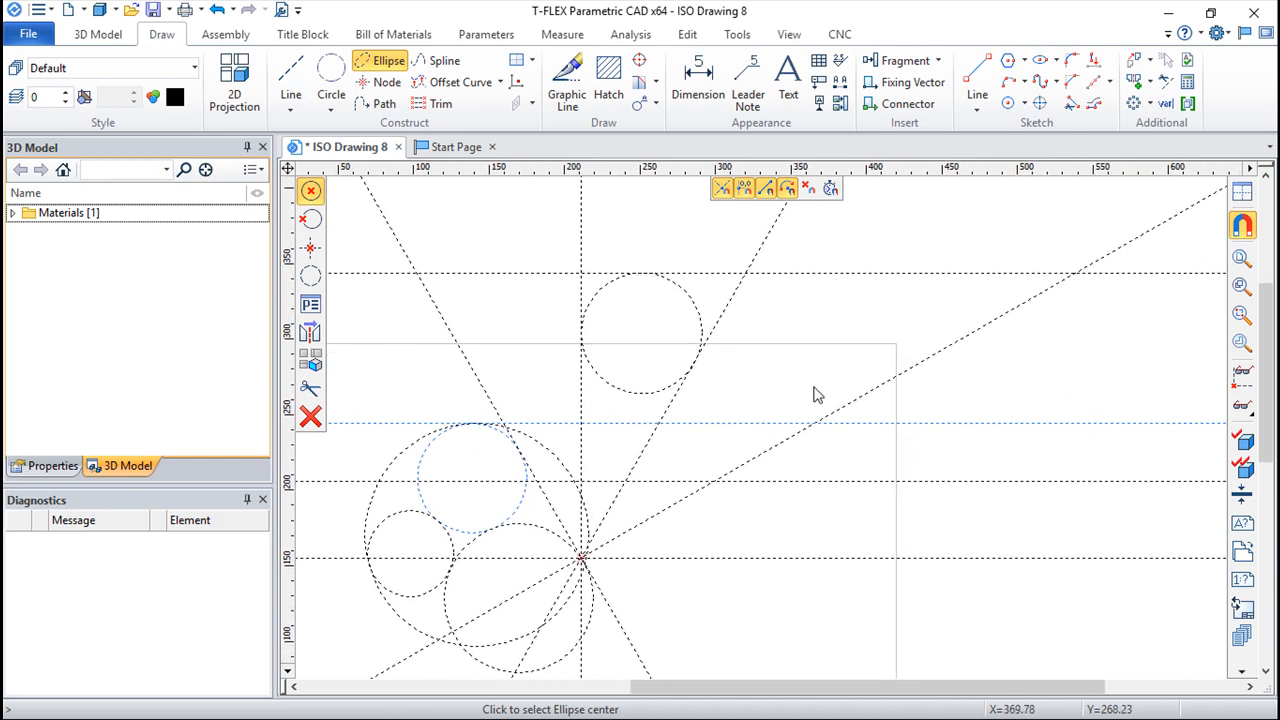
left_click(746, 274)
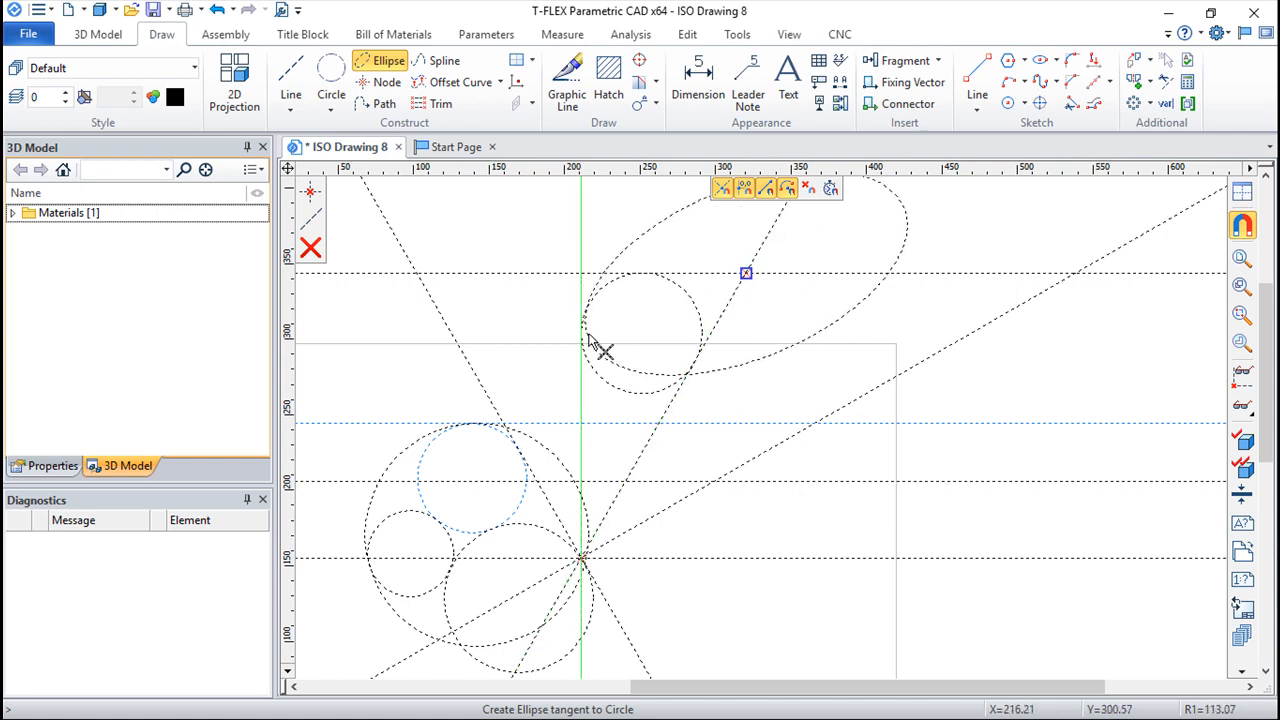
left_click(586, 300)
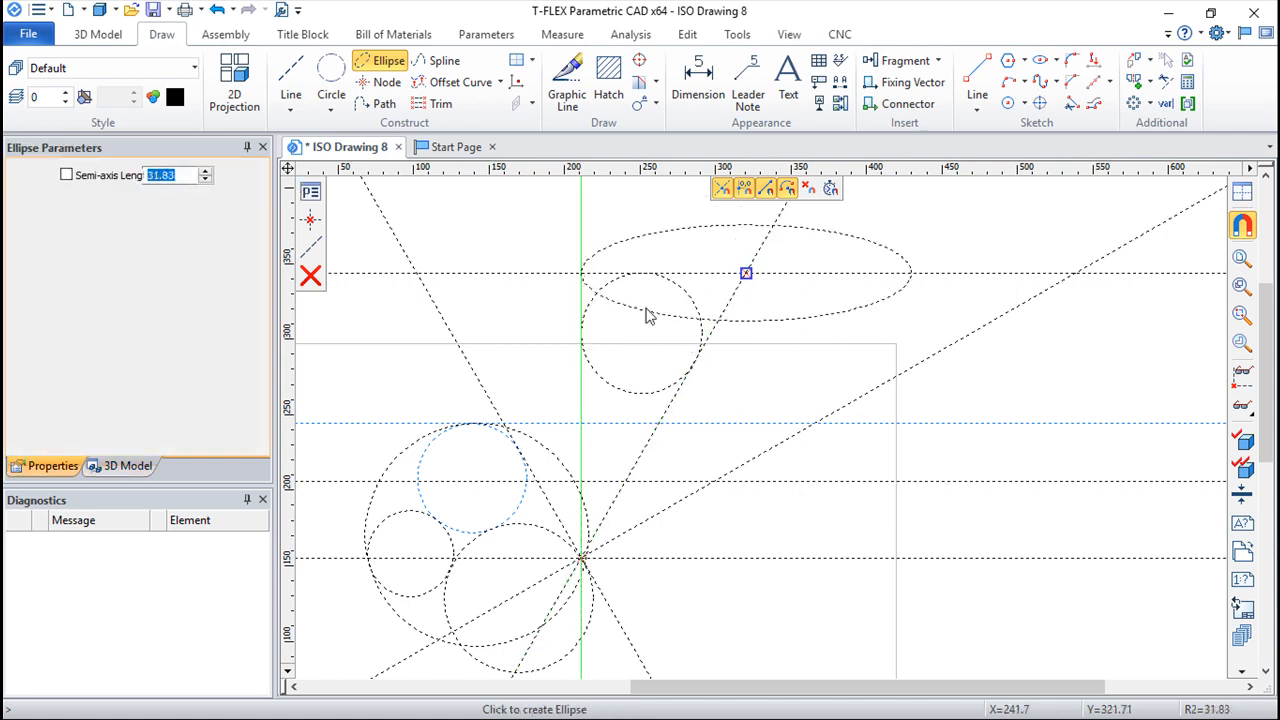
left_click(776, 447)
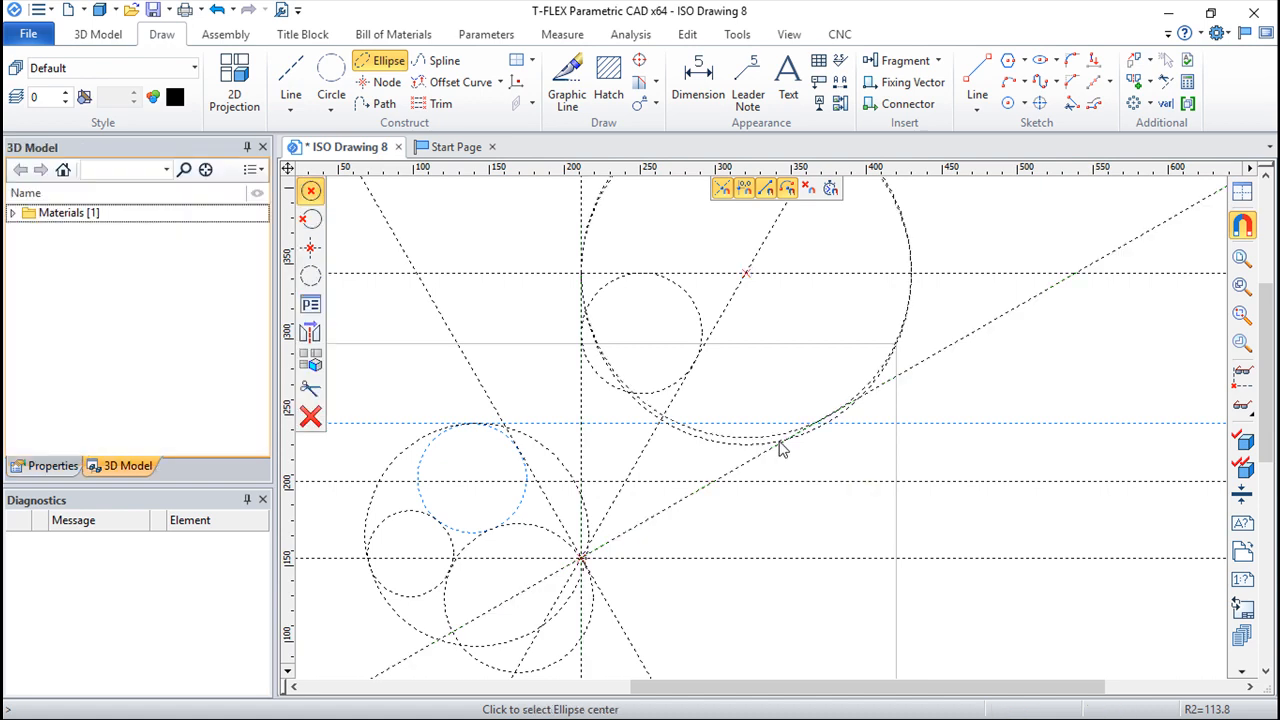
Step: Create a node at the upper intersection of the new ellipse and the 60° slanted line
scroll(976, 452, "down", 1)
middle_click_drag(942, 374, 931, 482)
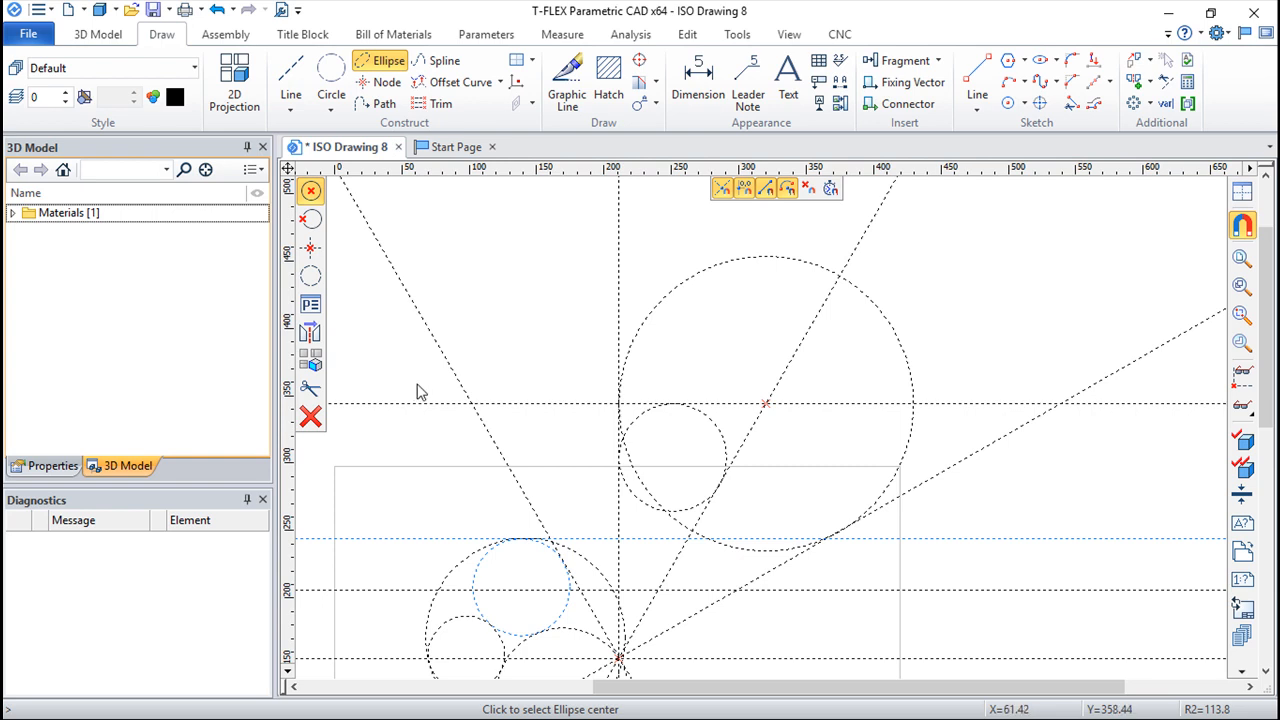
scroll(420, 392, "down", 3)
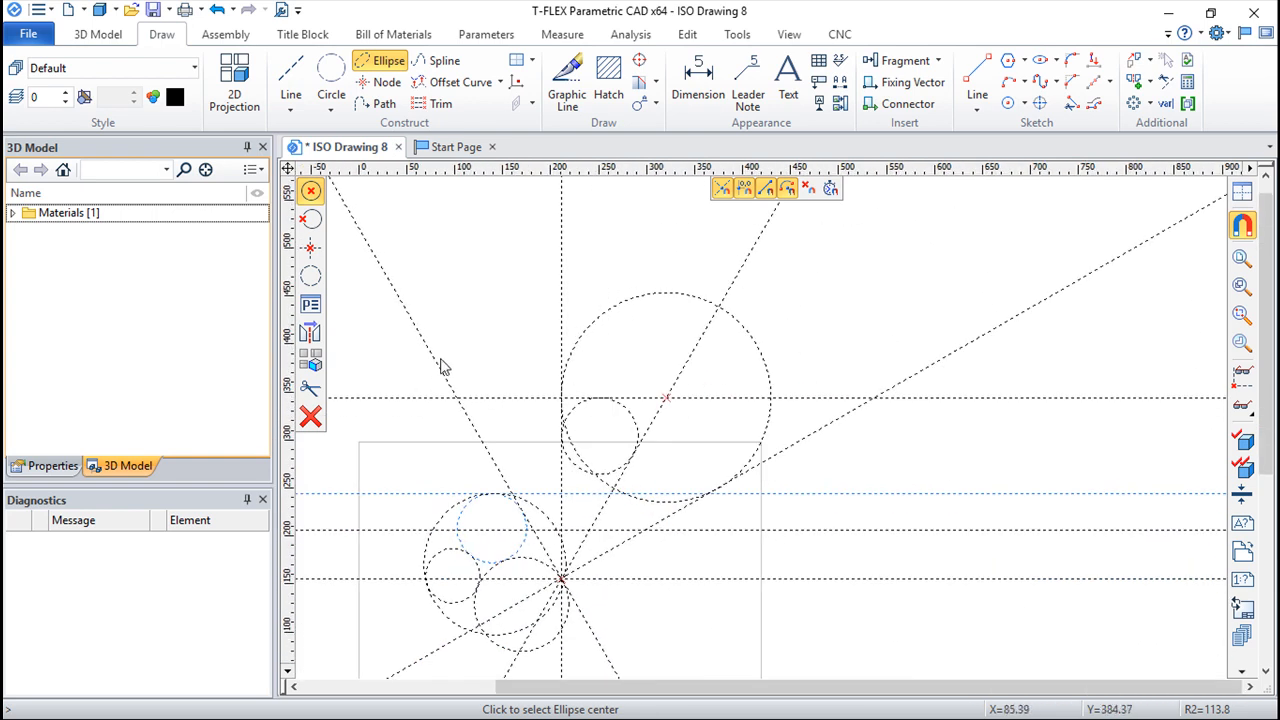
middle_click_drag(443, 365, 518, 342)
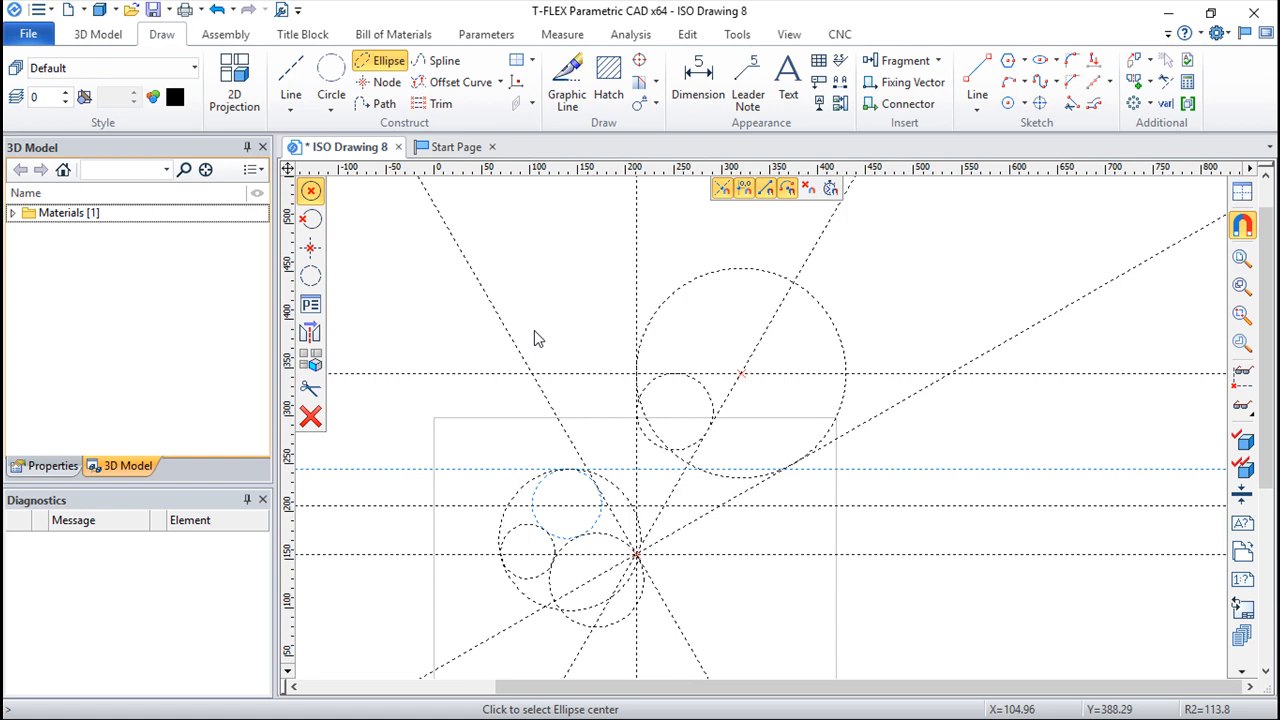
left_click(386, 83)
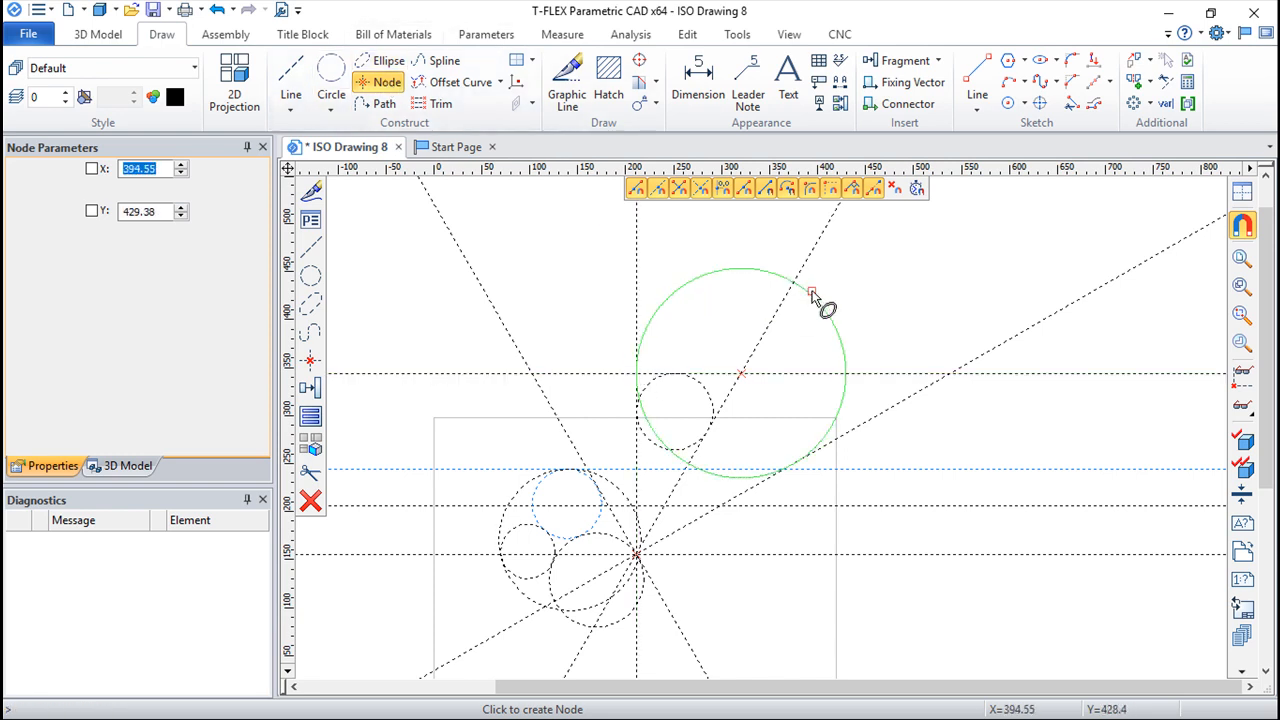
key("Escape")
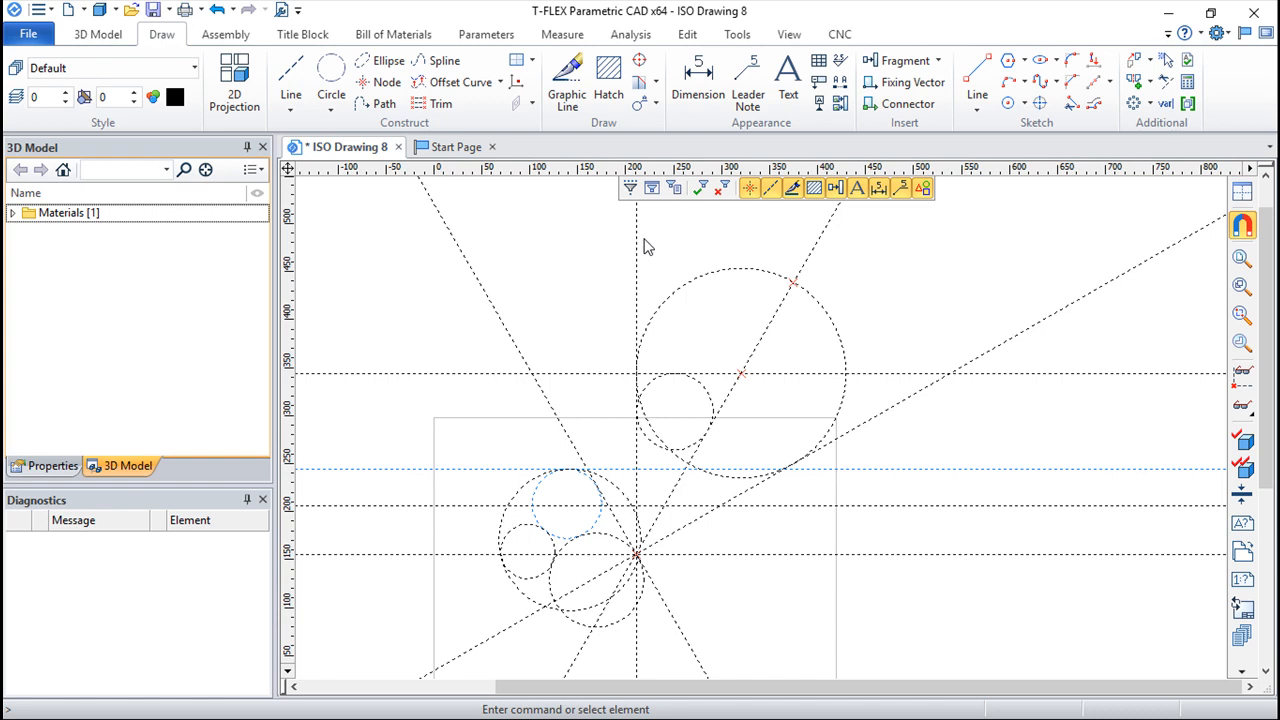
Step: Place two free nodes left of the ellipse, at about X 132, Y 447 and about X 172, Y 383
left_click(380, 84)
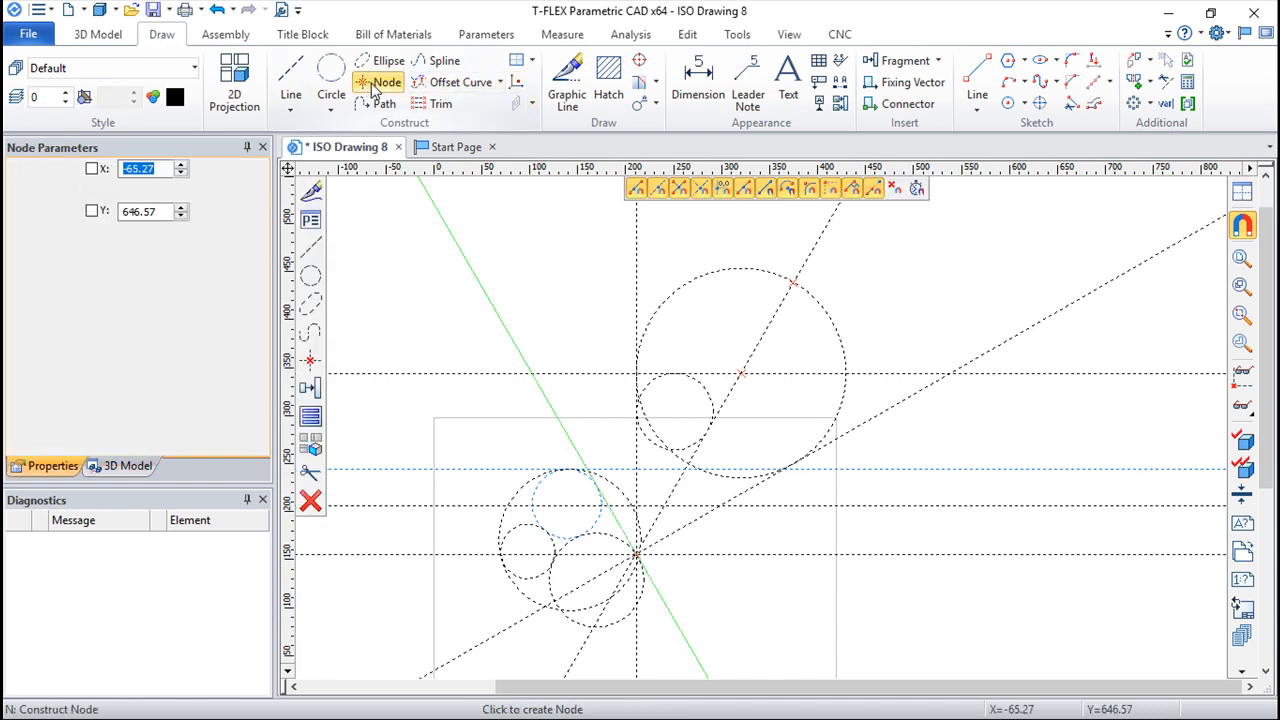
left_click(560, 276)
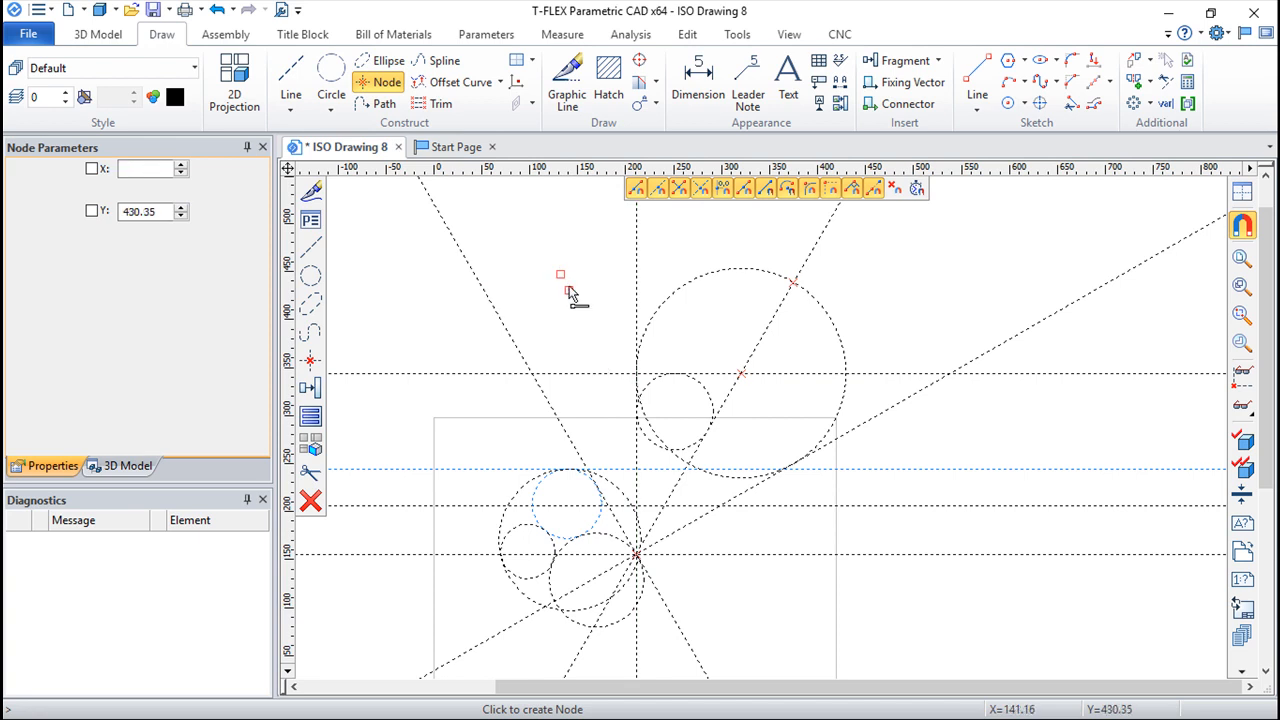
left_click(599, 336)
key("Escape")
Step: Construct a line through the upper free node and the node on the ellipse
left_click(291, 78)
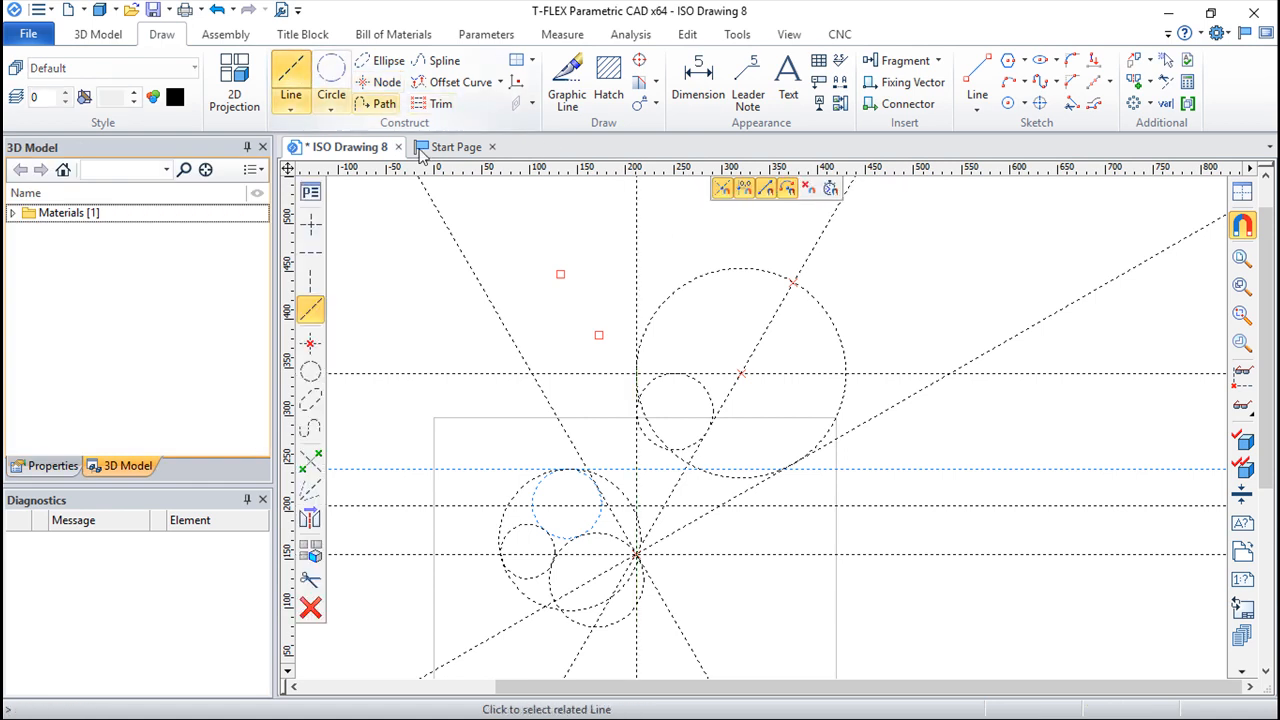
left_click(561, 276)
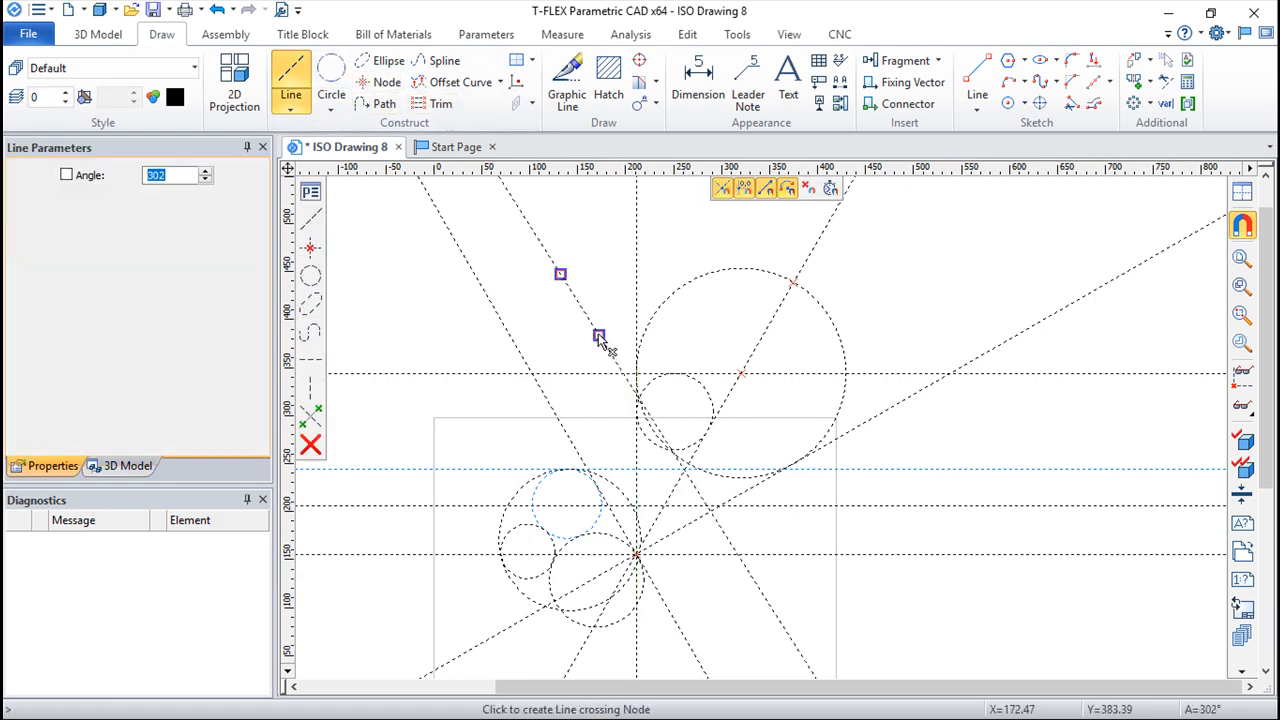
left_click(793, 284)
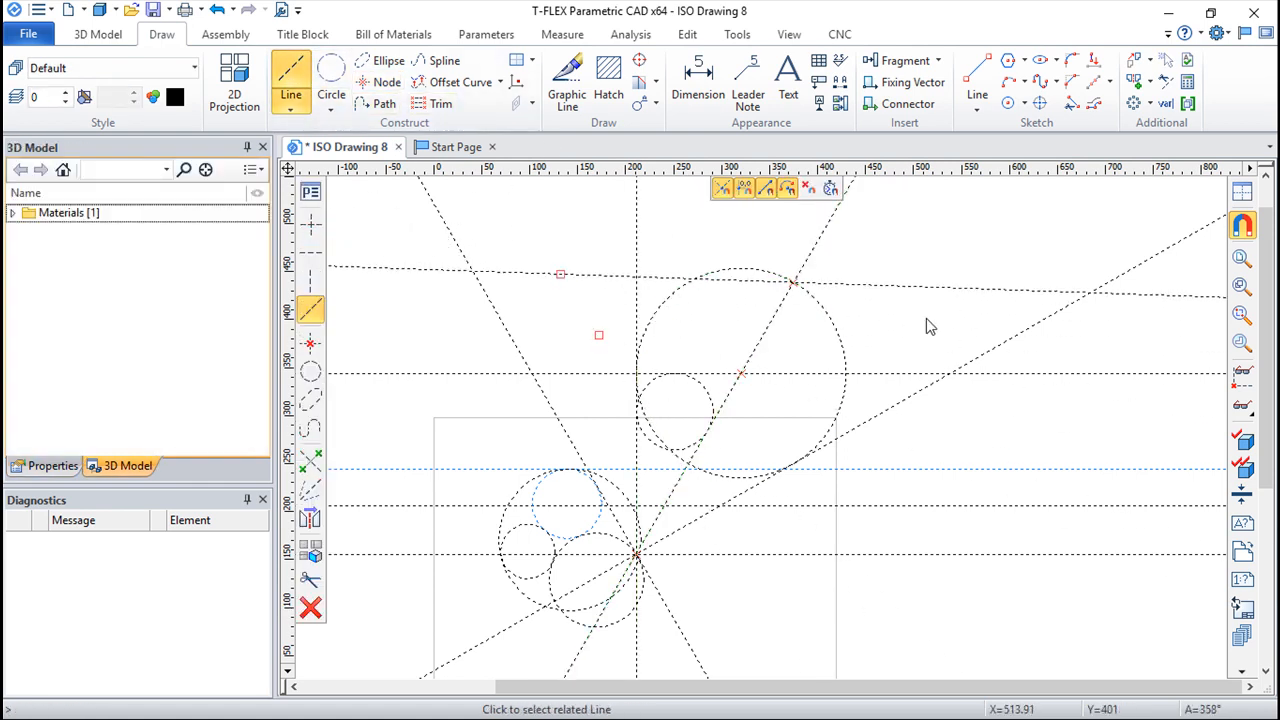
key("Escape")
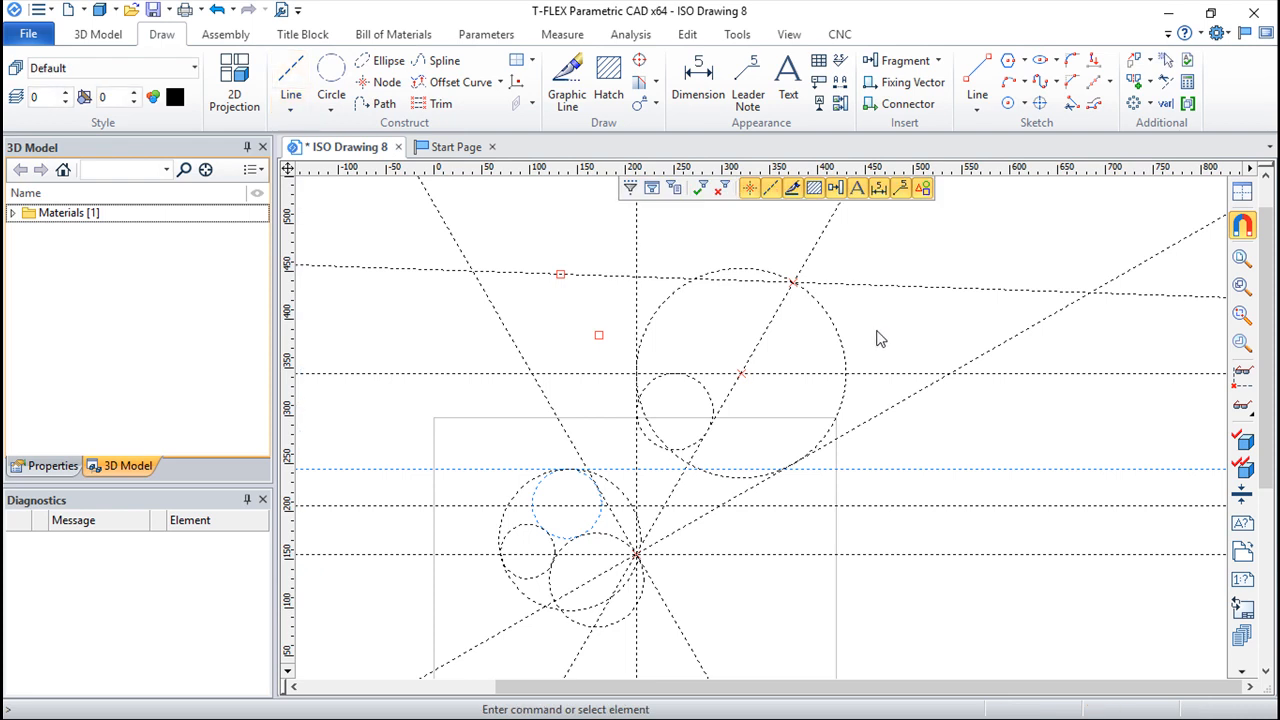
Step: Move the upper free node upward to about X 132, Y 513
left_click(561, 273)
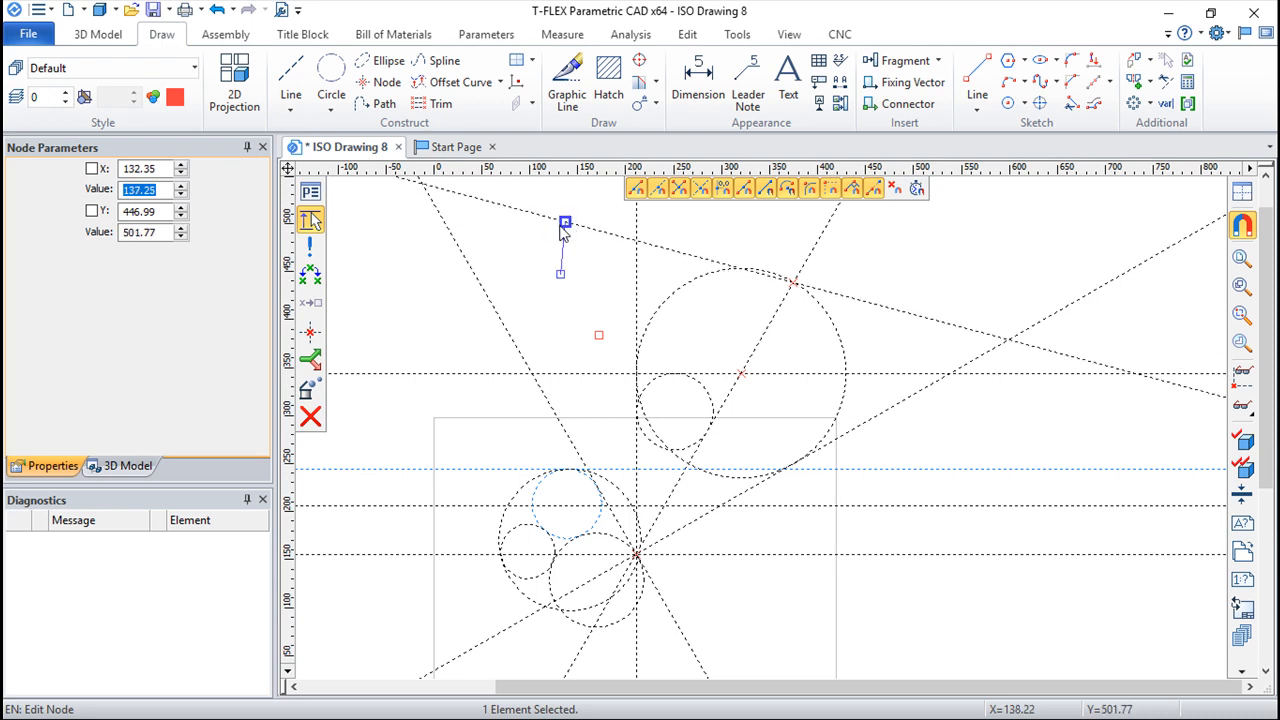
middle_click_drag(557, 229, 554, 345)
left_click(556, 328)
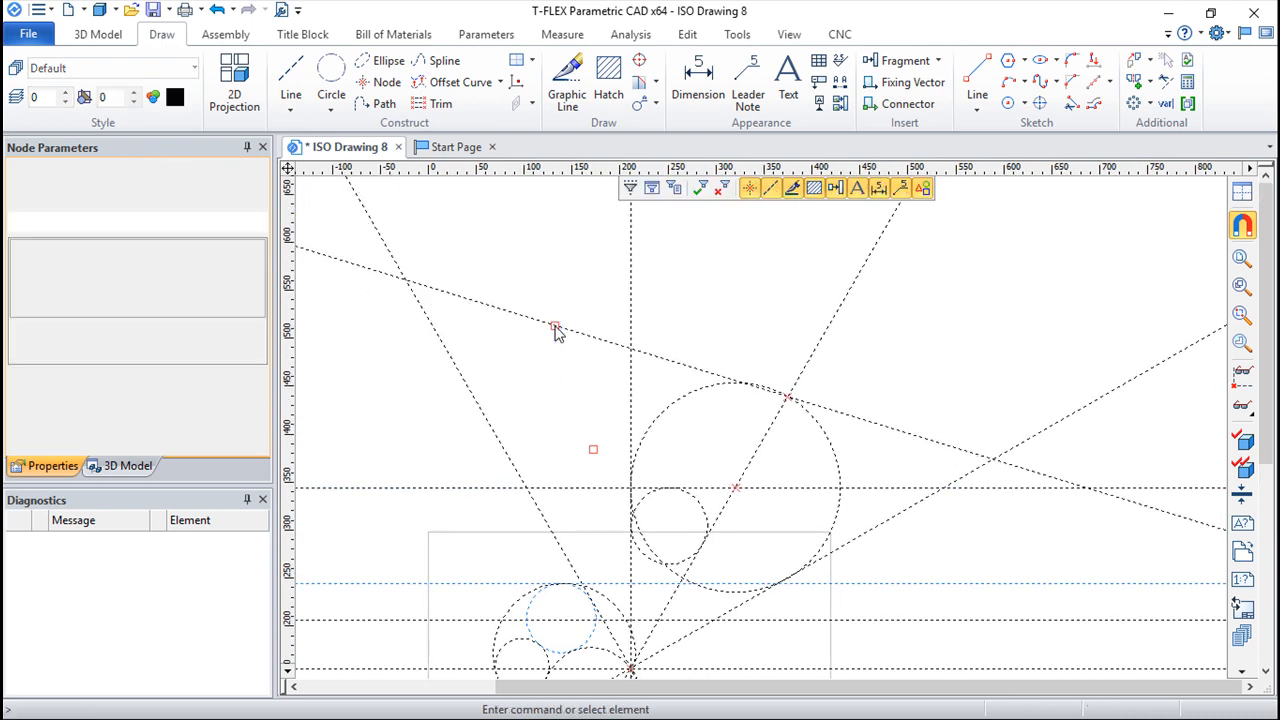
Step: Examine which construction elements the node on the ellipse depends on
left_click(787, 398)
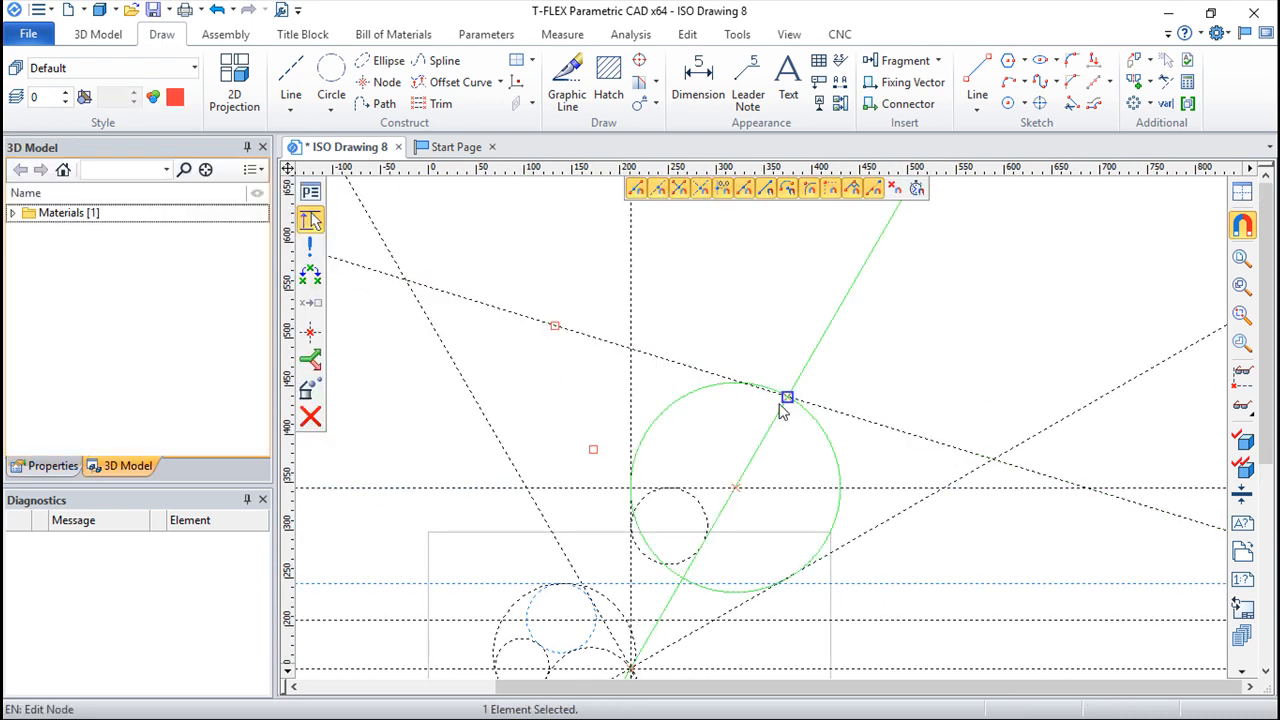
scroll(795, 405, "up", 2)
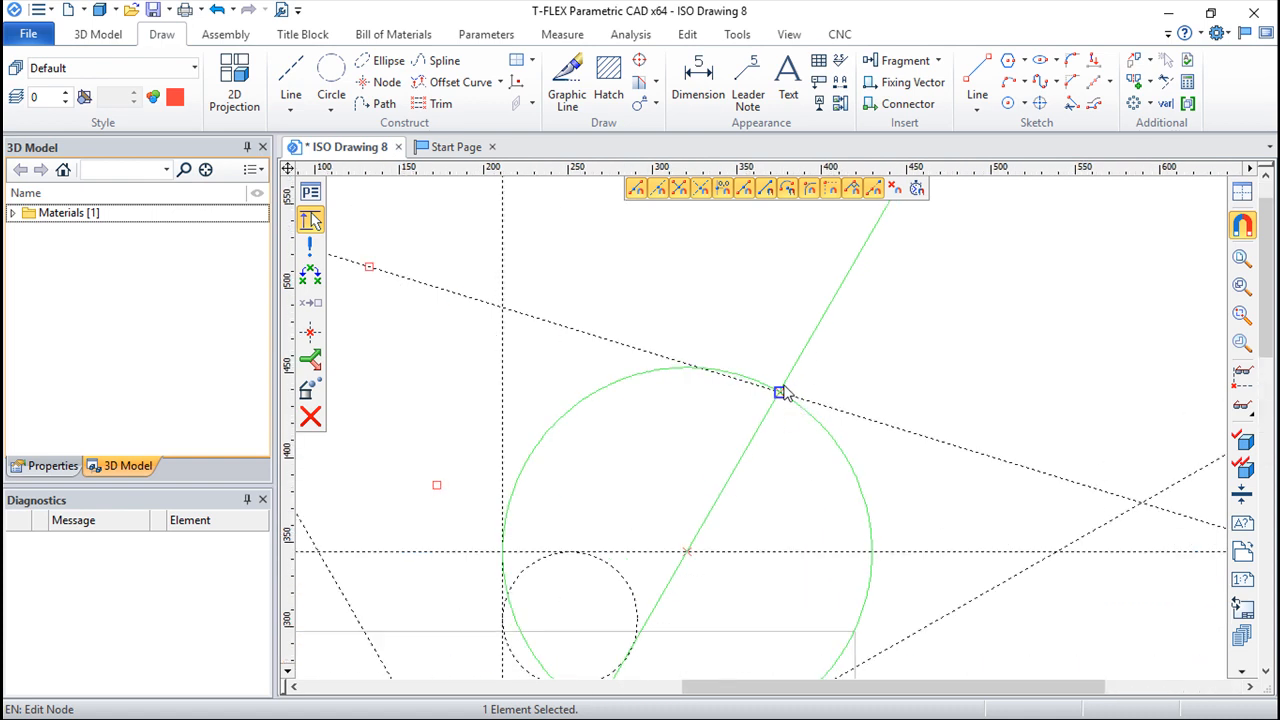
middle_click_drag(897, 341, 976, 377)
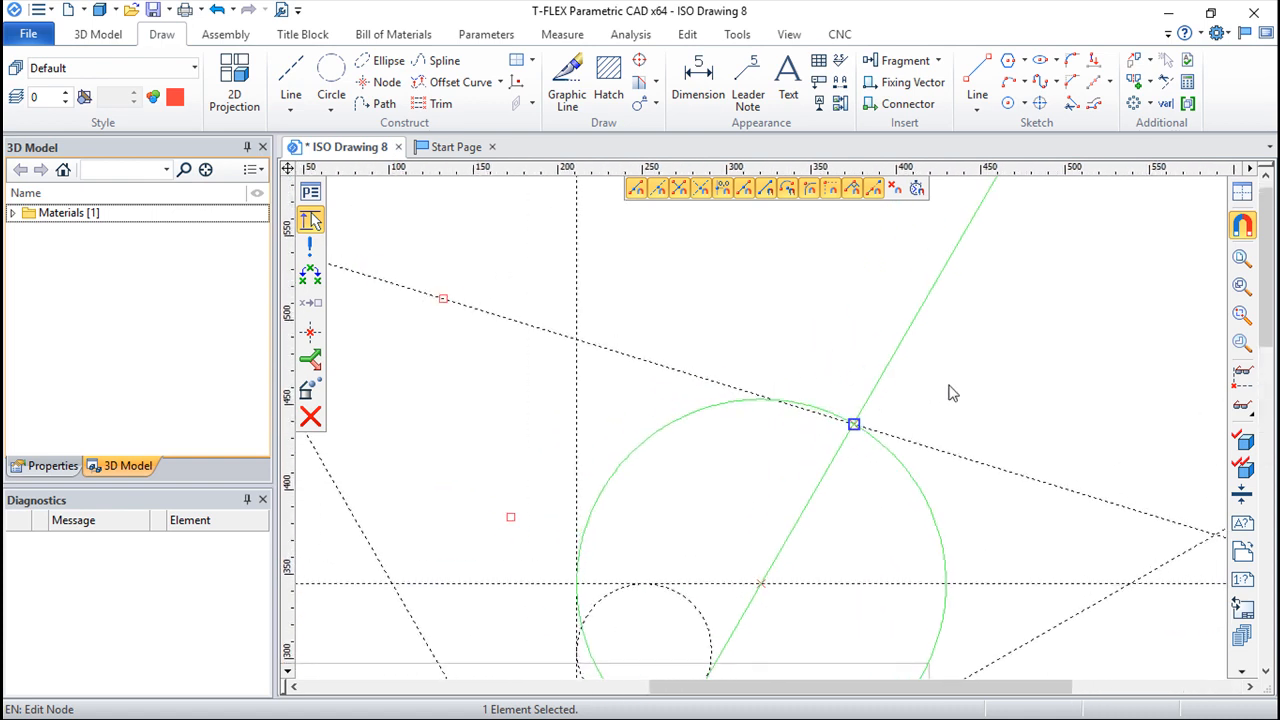
key("Escape")
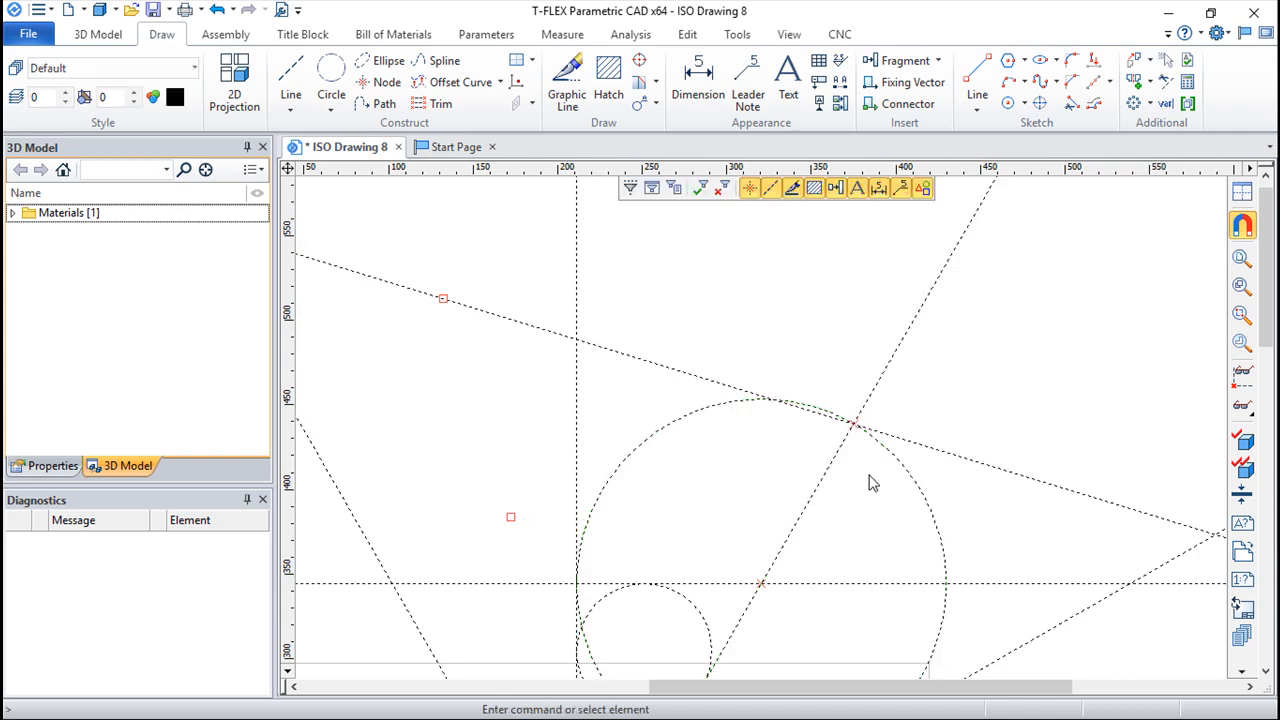
Step: Rotate the 60° slanted line a few degrees steeper about the base intersection
left_click(840, 455)
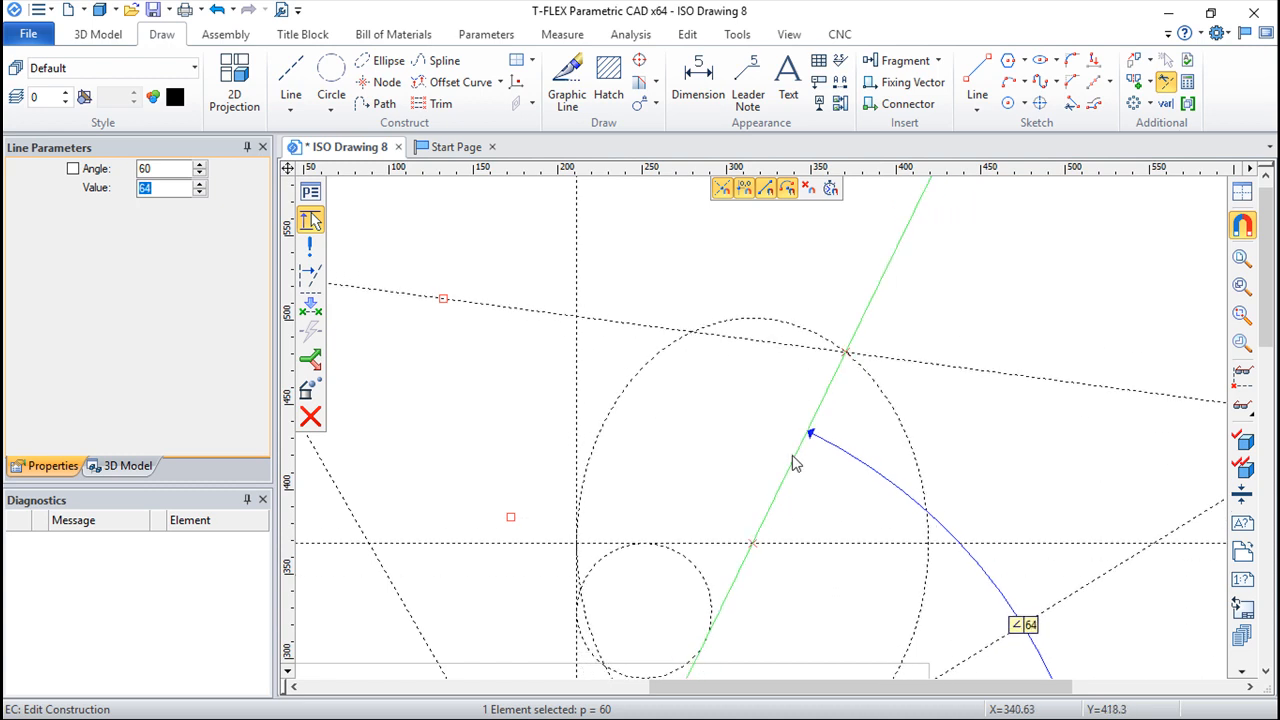
left_click(777, 453)
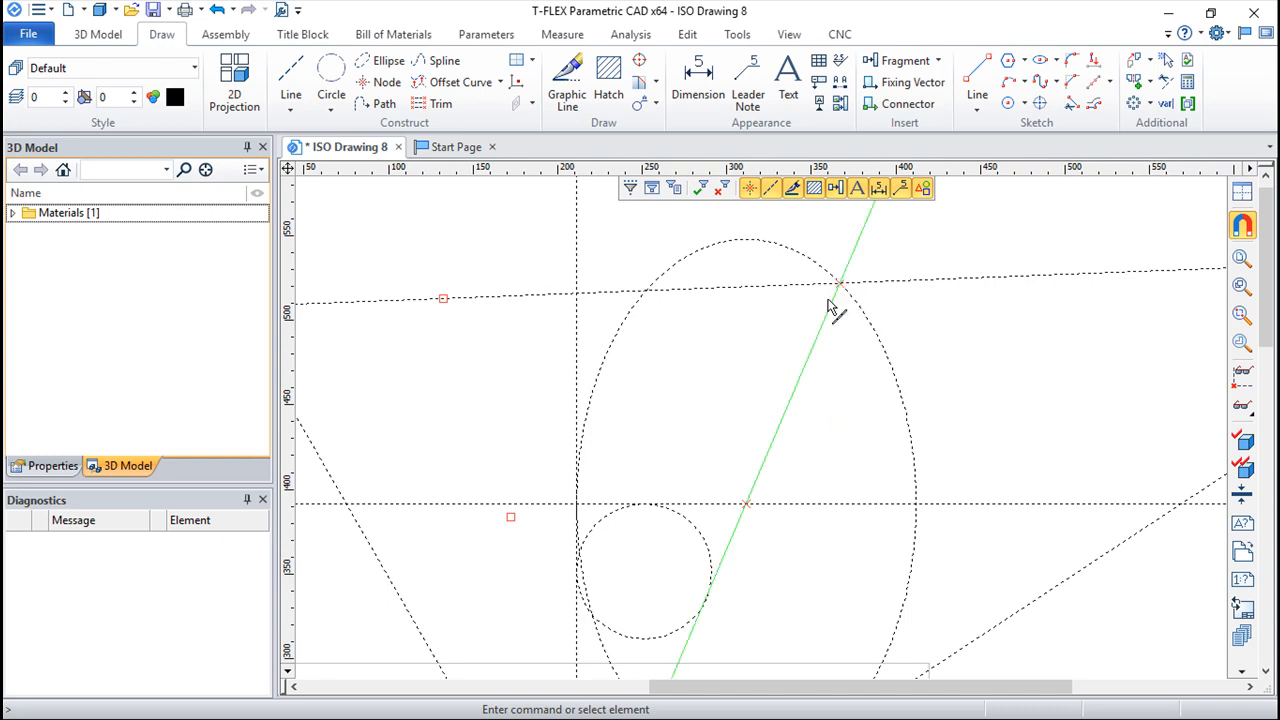
scroll(769, 357, "down", 1)
scroll(769, 357, "down", 4)
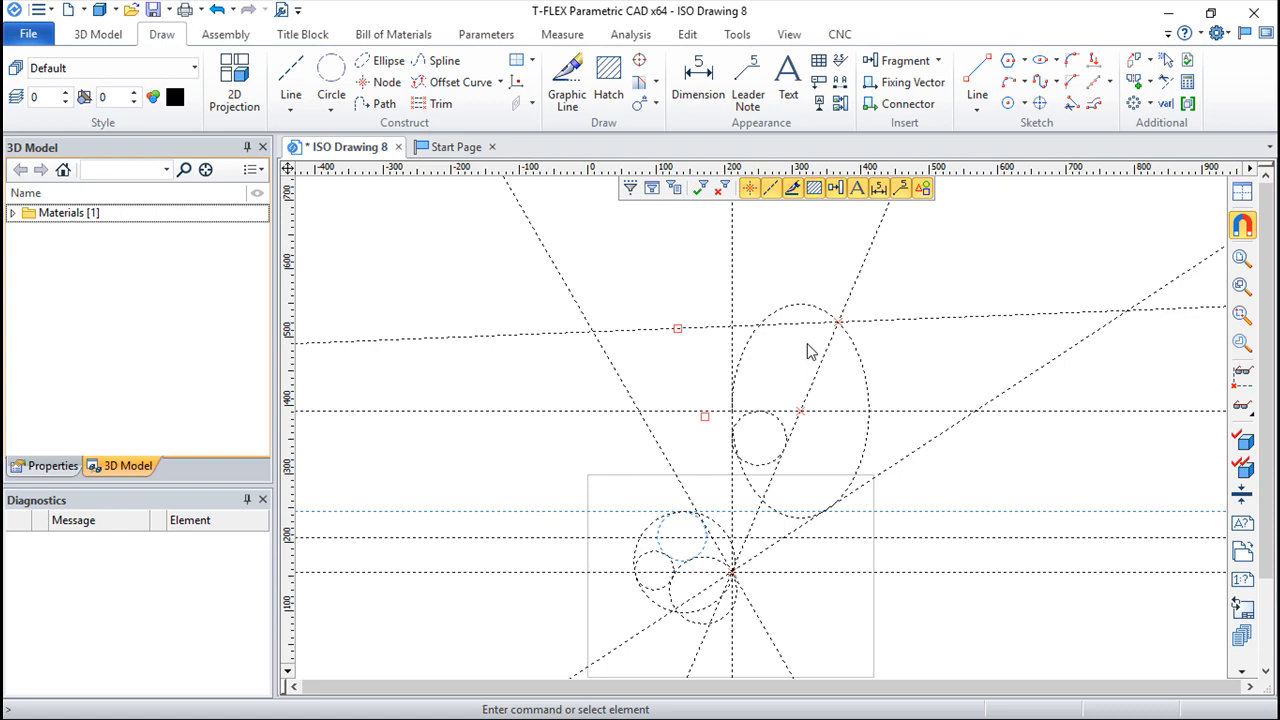
middle_click_drag(886, 309, 810, 320)
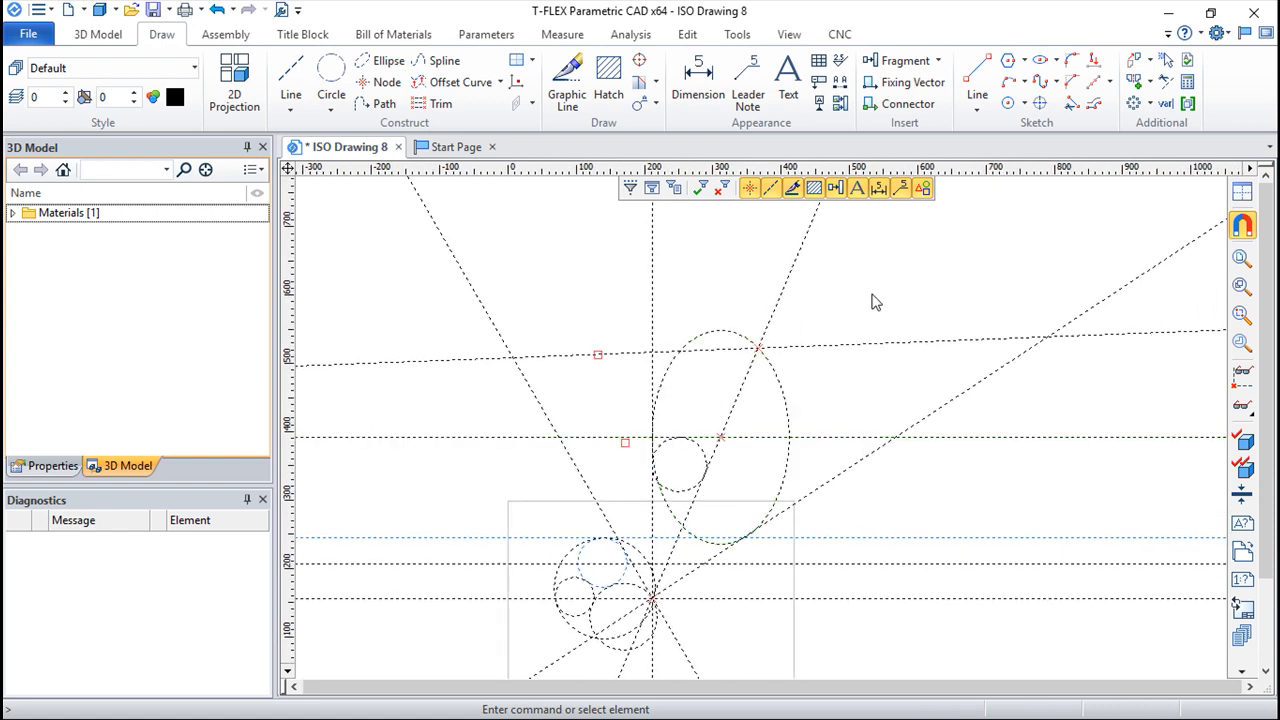
middle_click_drag(713, 366, 680, 400)
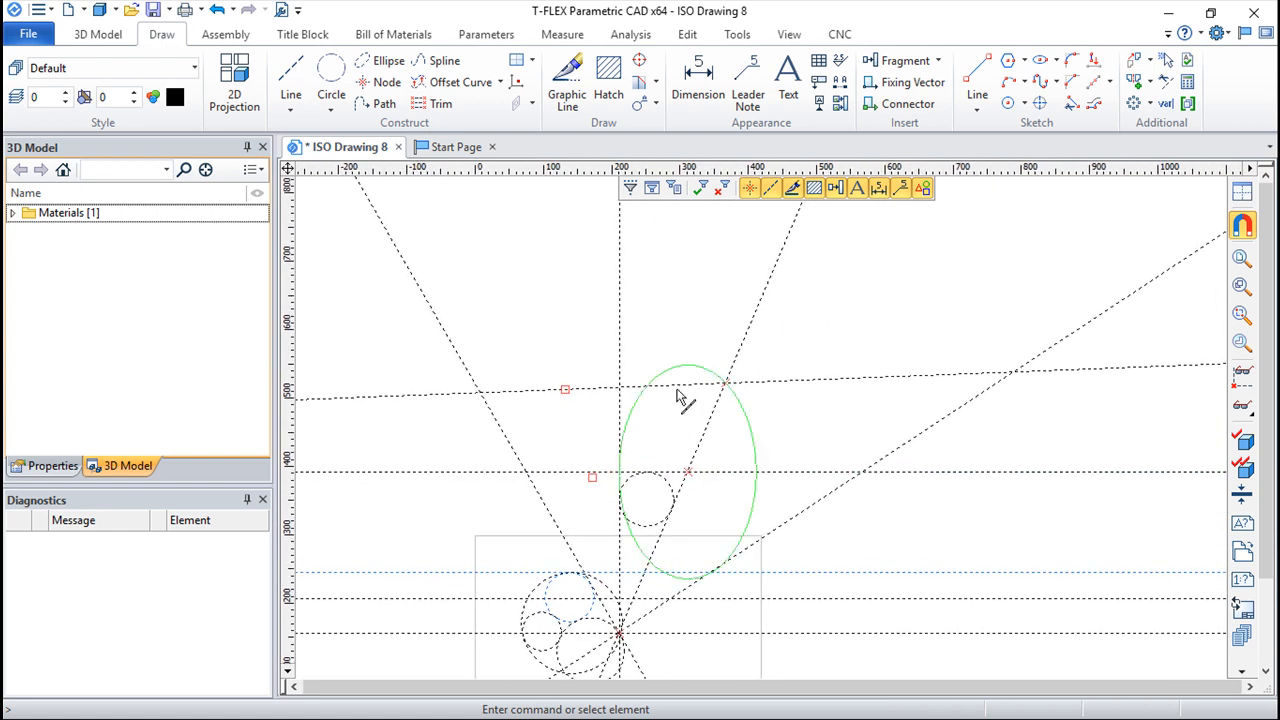
left_click(564, 391)
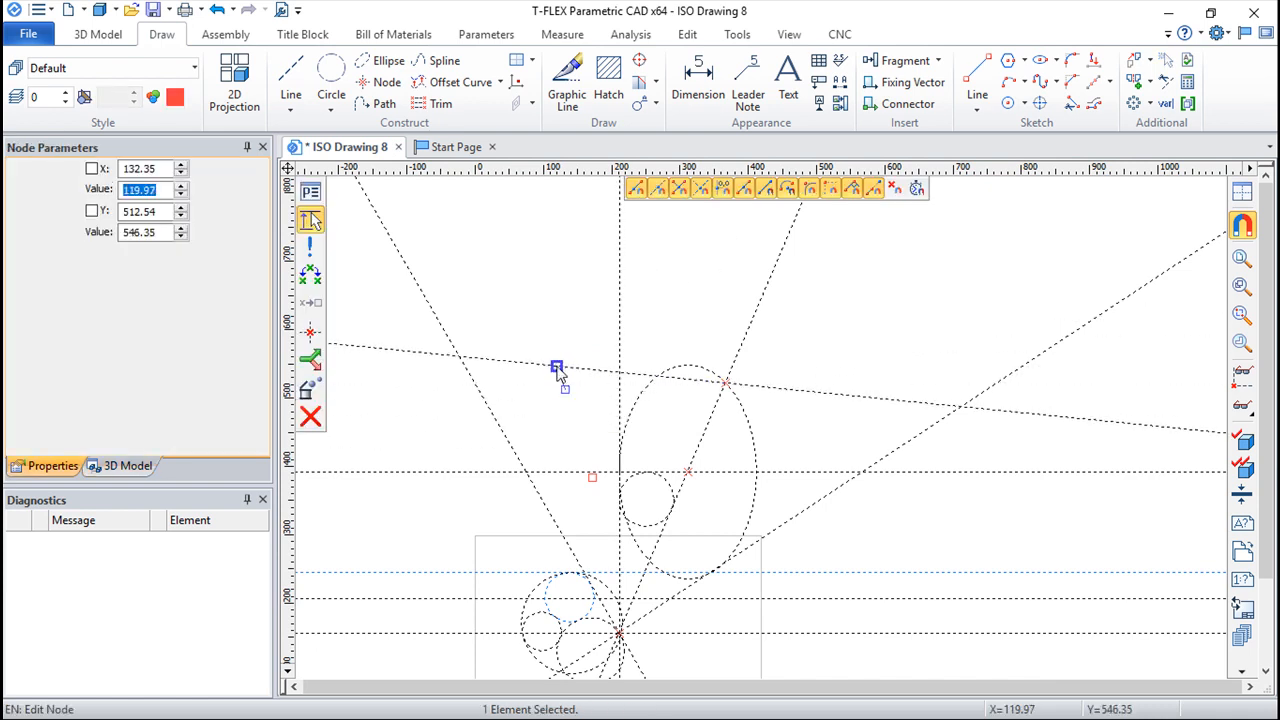
key("Escape")
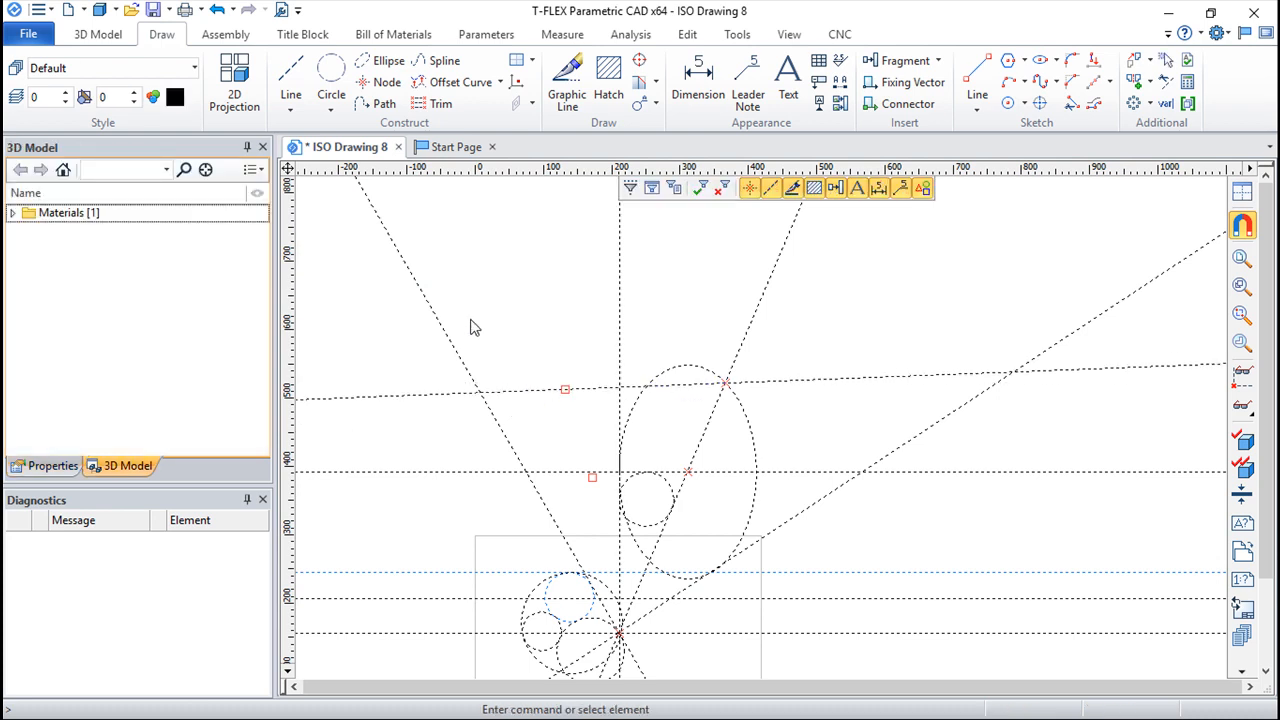
Step: Construct a four-point spline from two new free nodes above the sheet, through the node on the ellipse, to a new free node beyond it
left_click(441, 67)
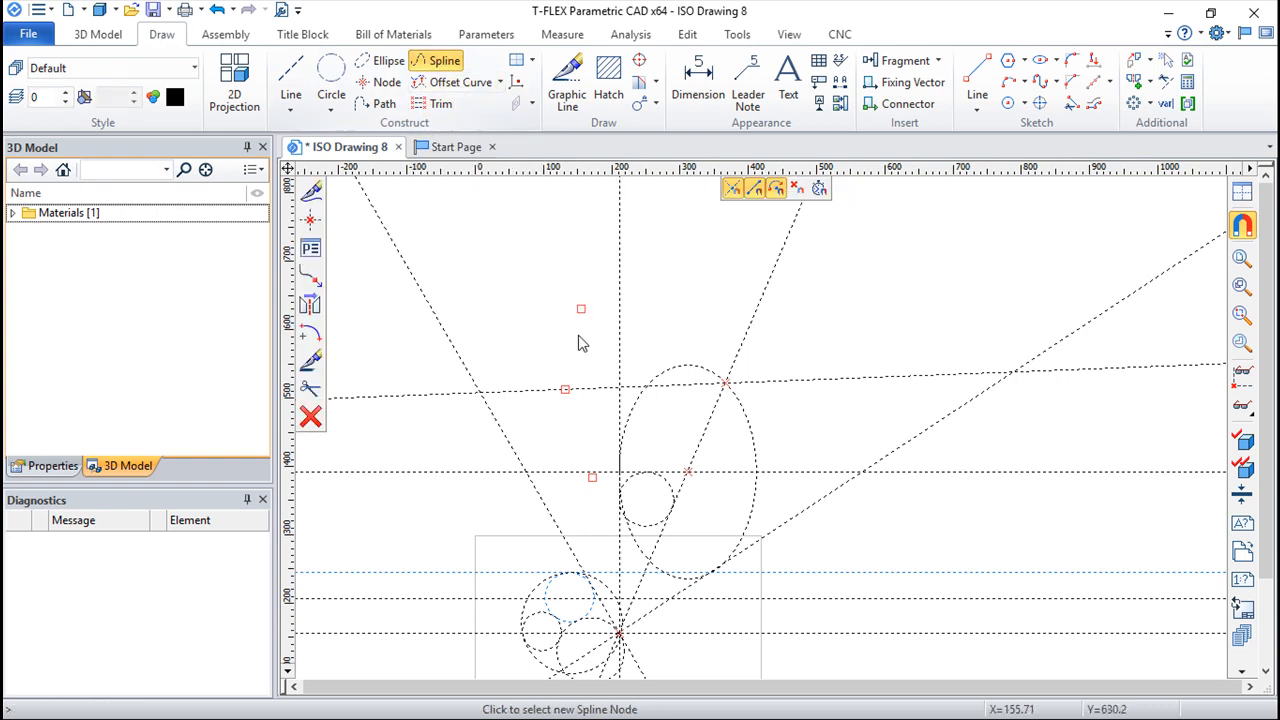
left_click(394, 449)
left_click(489, 253)
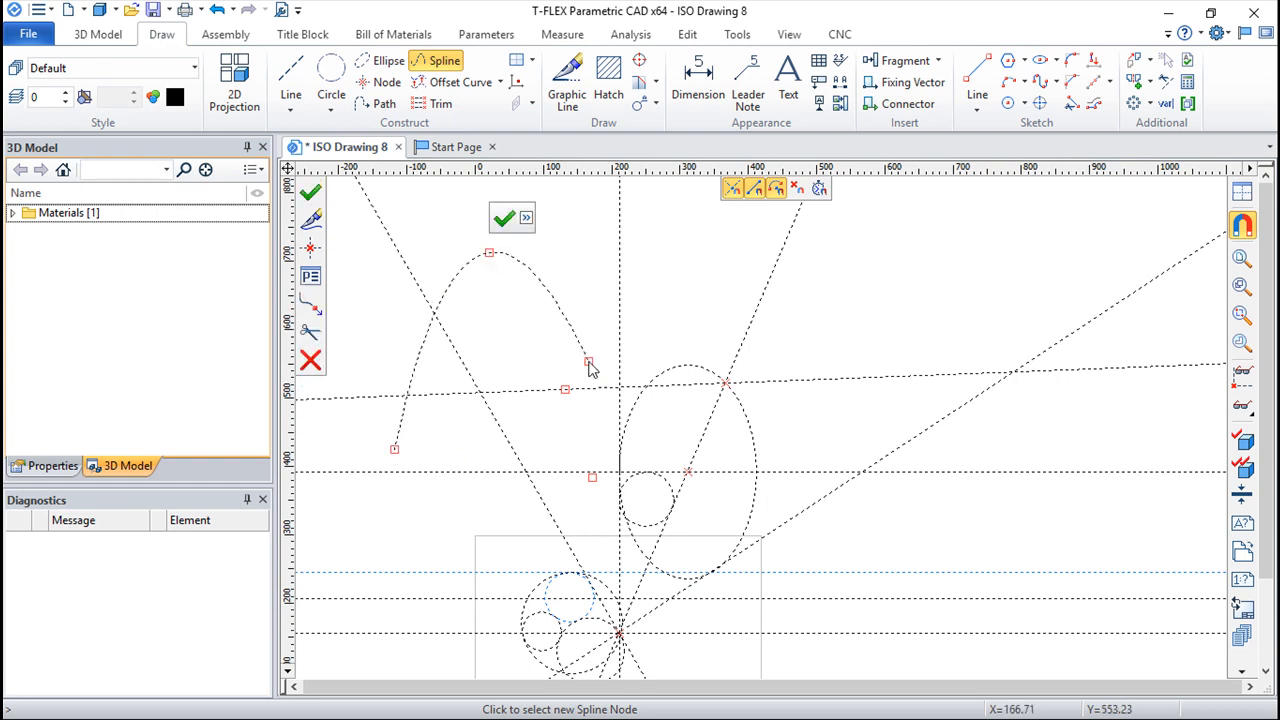
left_click(725, 383)
left_click(858, 283)
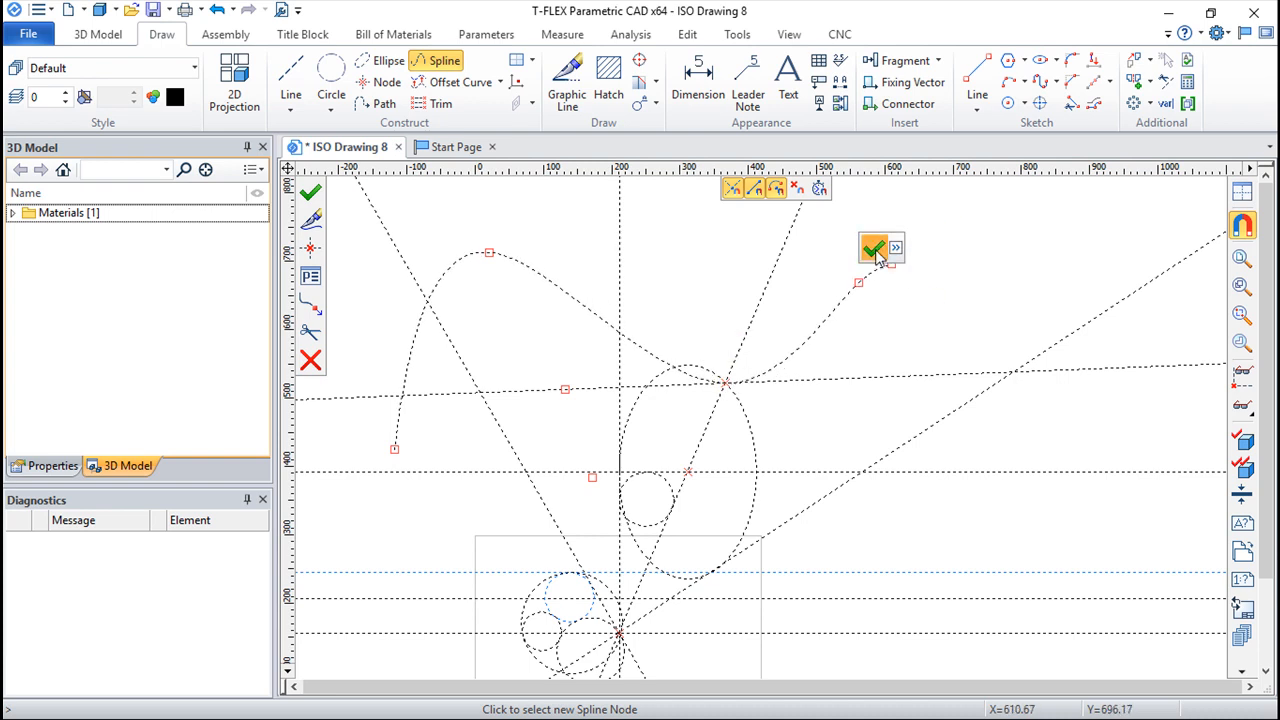
left_click(874, 250)
key("Escape")
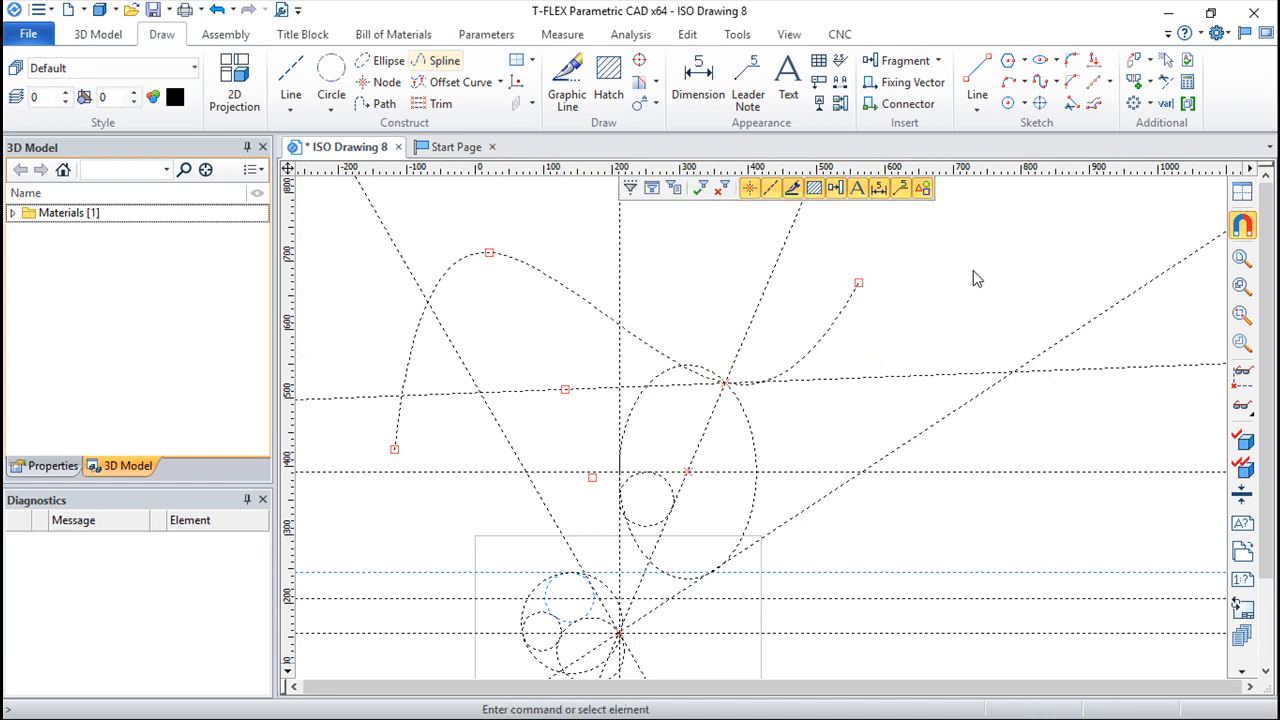
Step: Move the spline's peak node slightly up and to the left
left_click(490, 255)
left_click(474, 226)
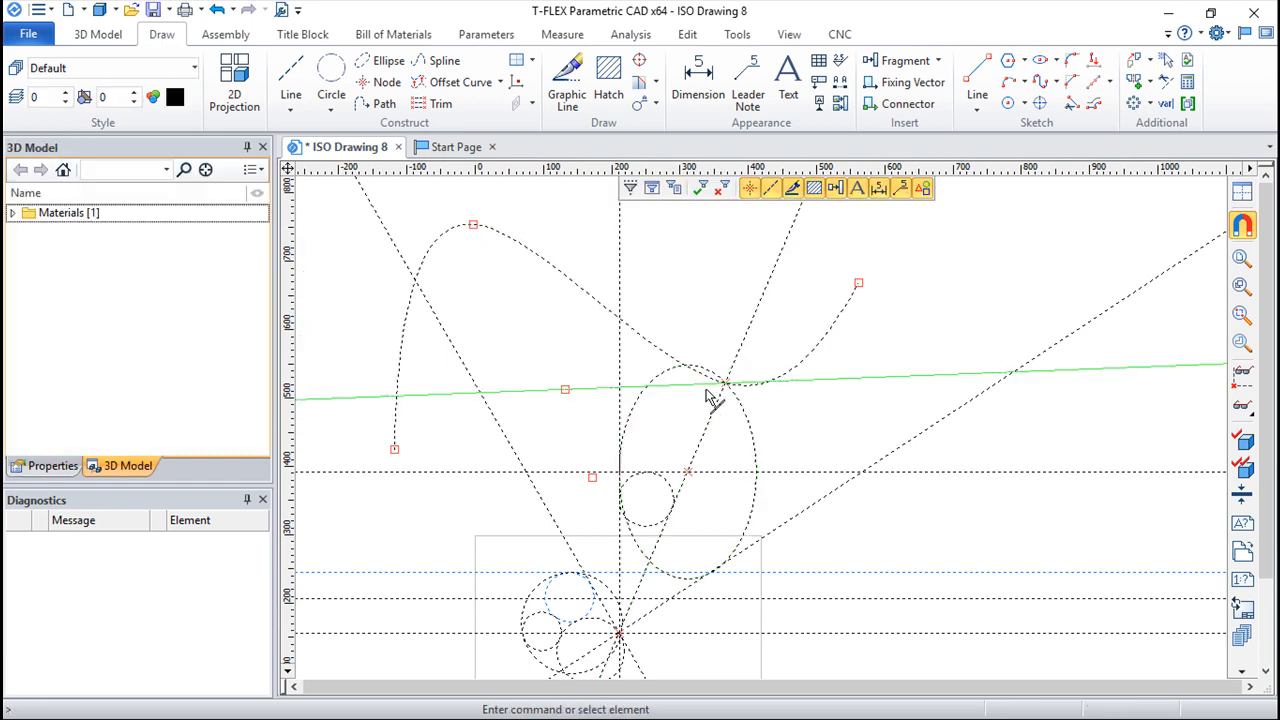
Step: Try rotating the slanted line through the ellipse's centre steeper about the base intersection
left_click(757, 338)
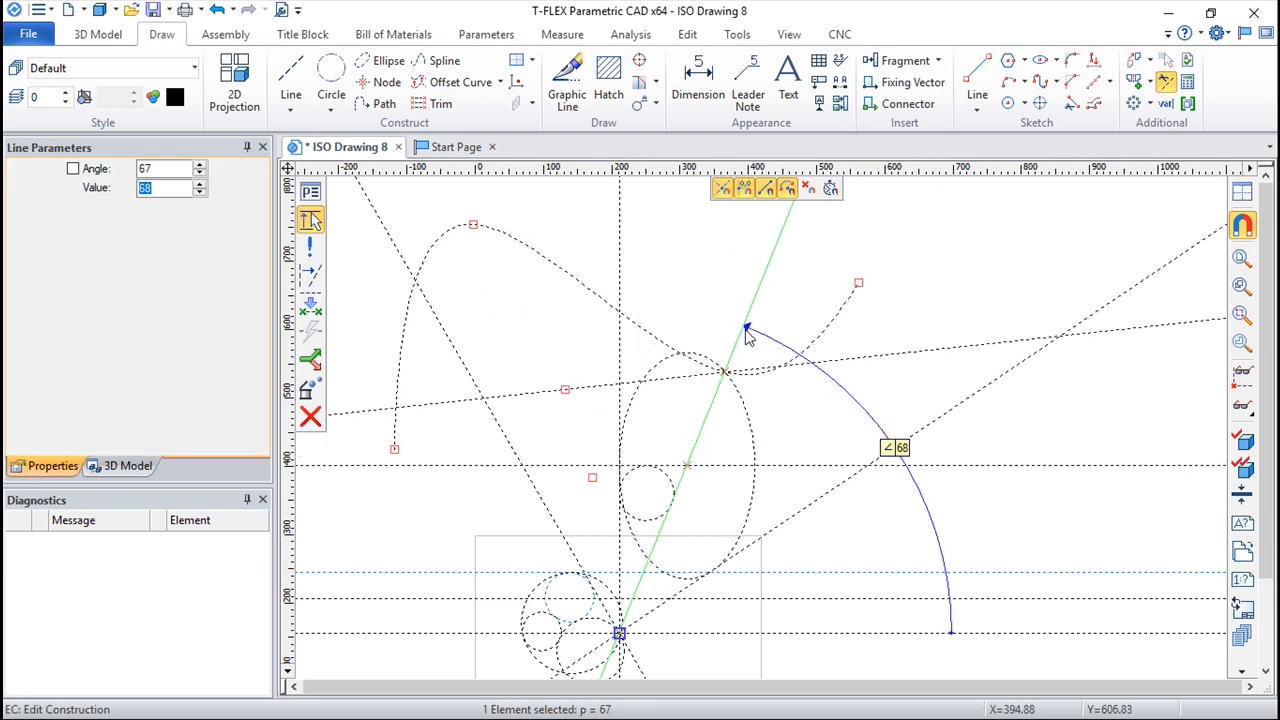
left_click(744, 328)
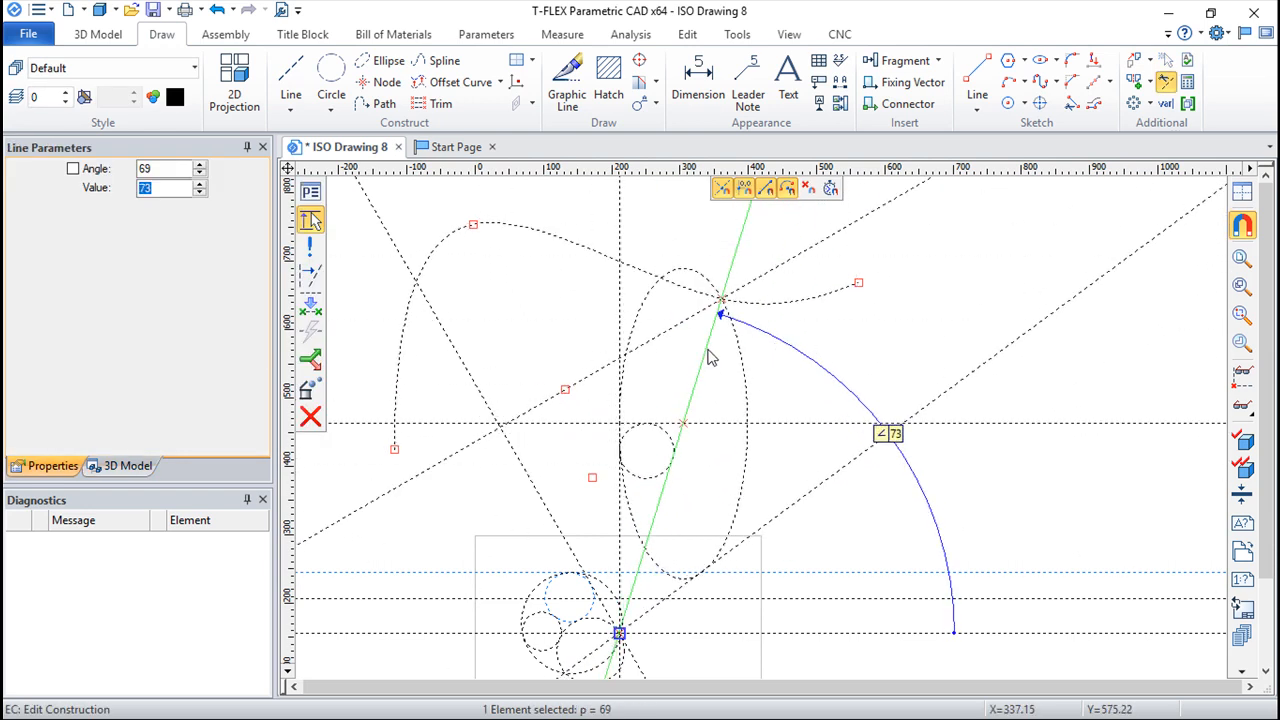
left_click(735, 361)
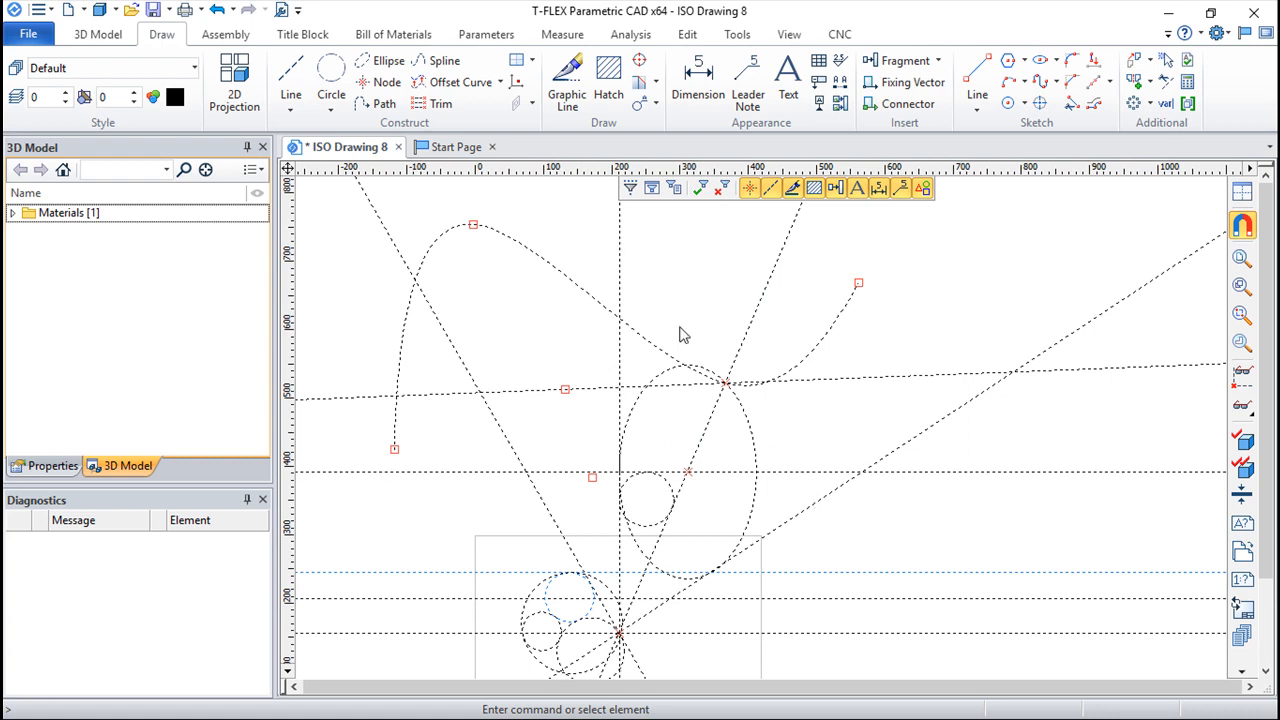
left_click(500, 82)
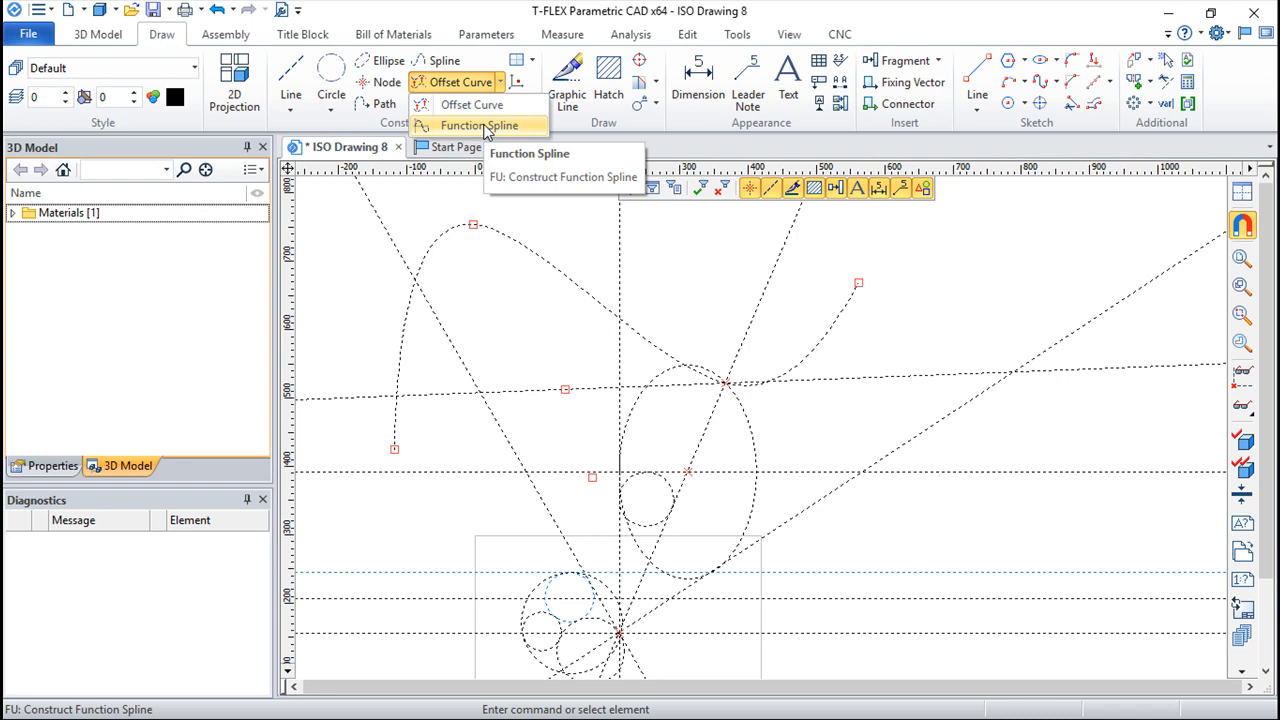
left_click(465, 67)
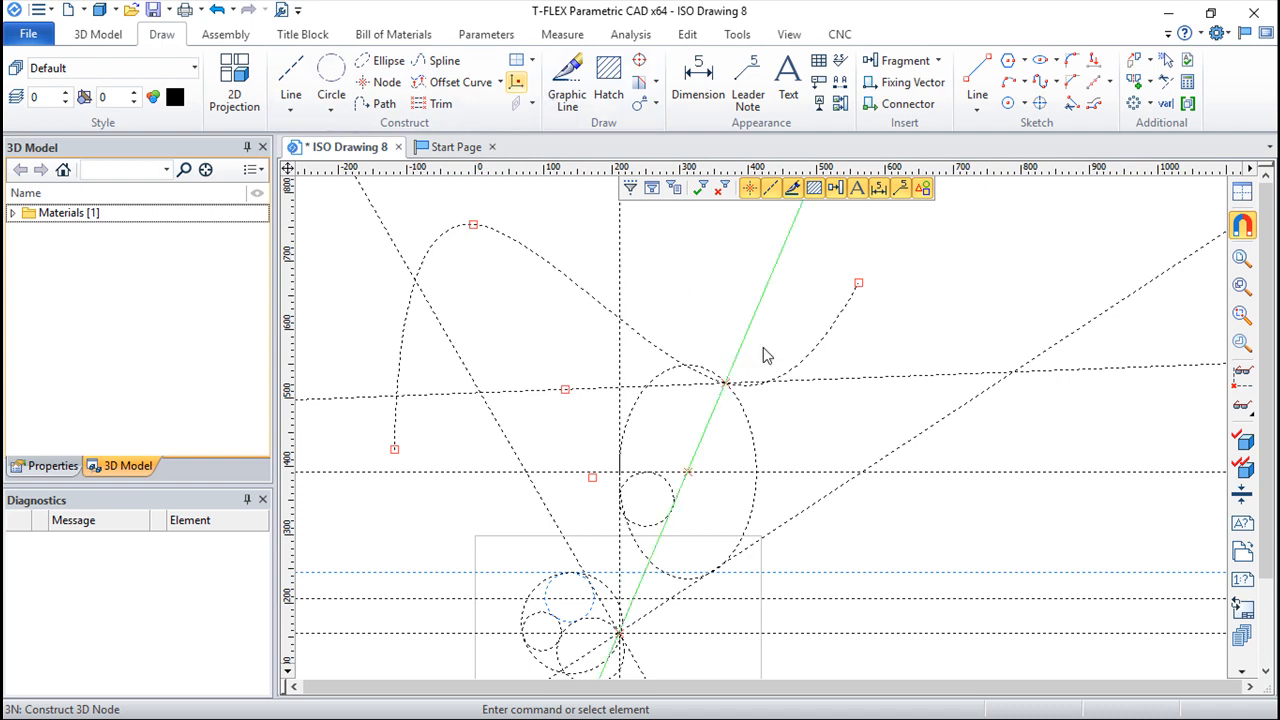
left_click(842, 336)
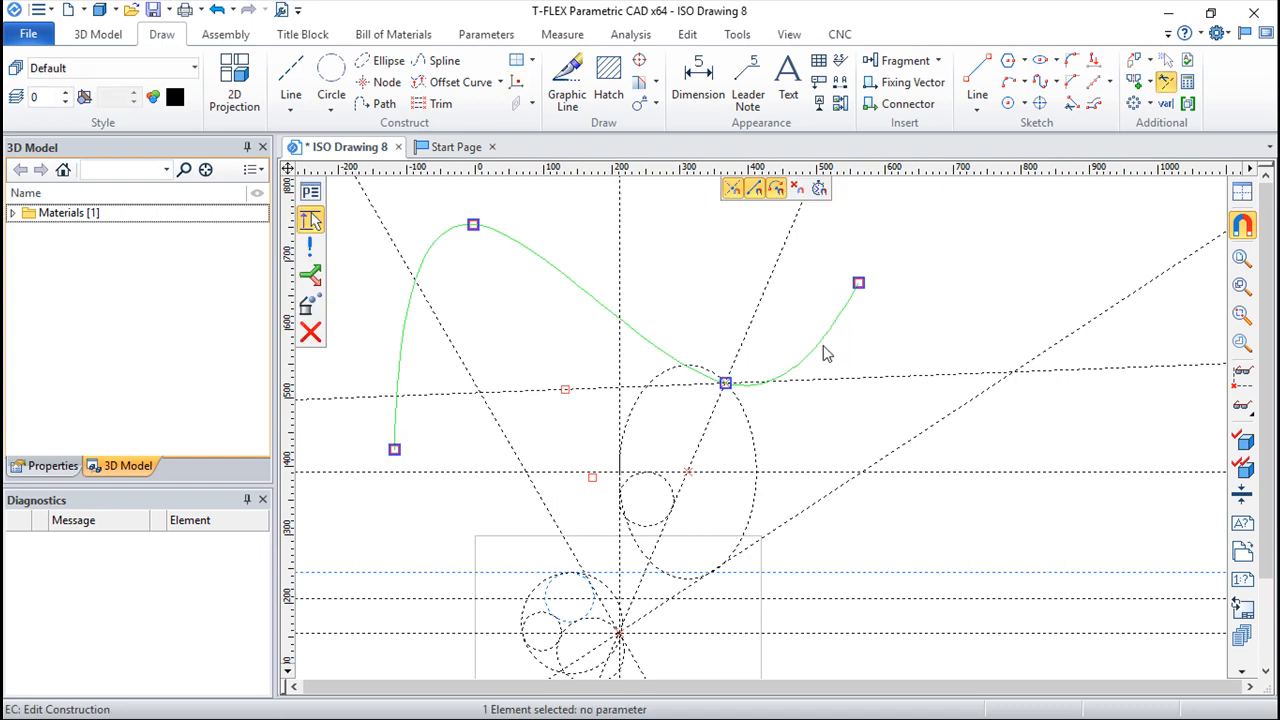
key("Escape")
Step: Construct an offset curve of the spline, placed below it and passing through the ellipse
left_click(462, 84)
left_click(831, 334)
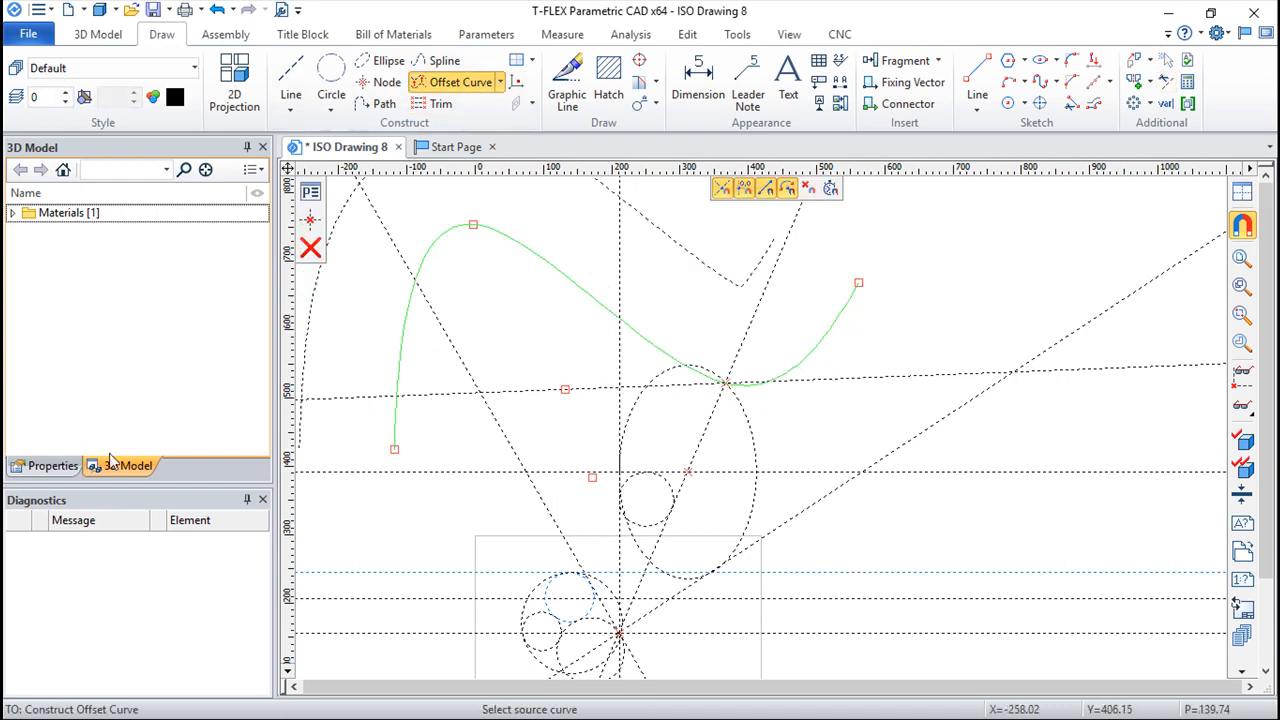
left_click(40, 466)
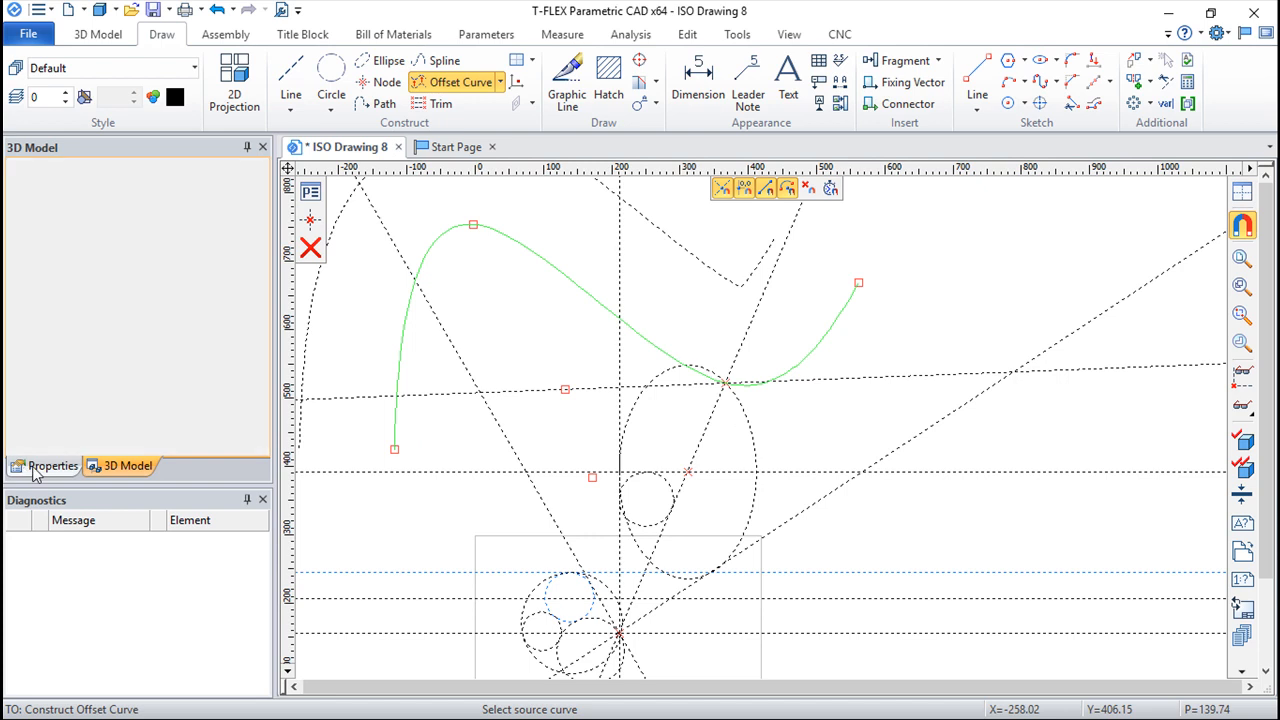
left_click(828, 421)
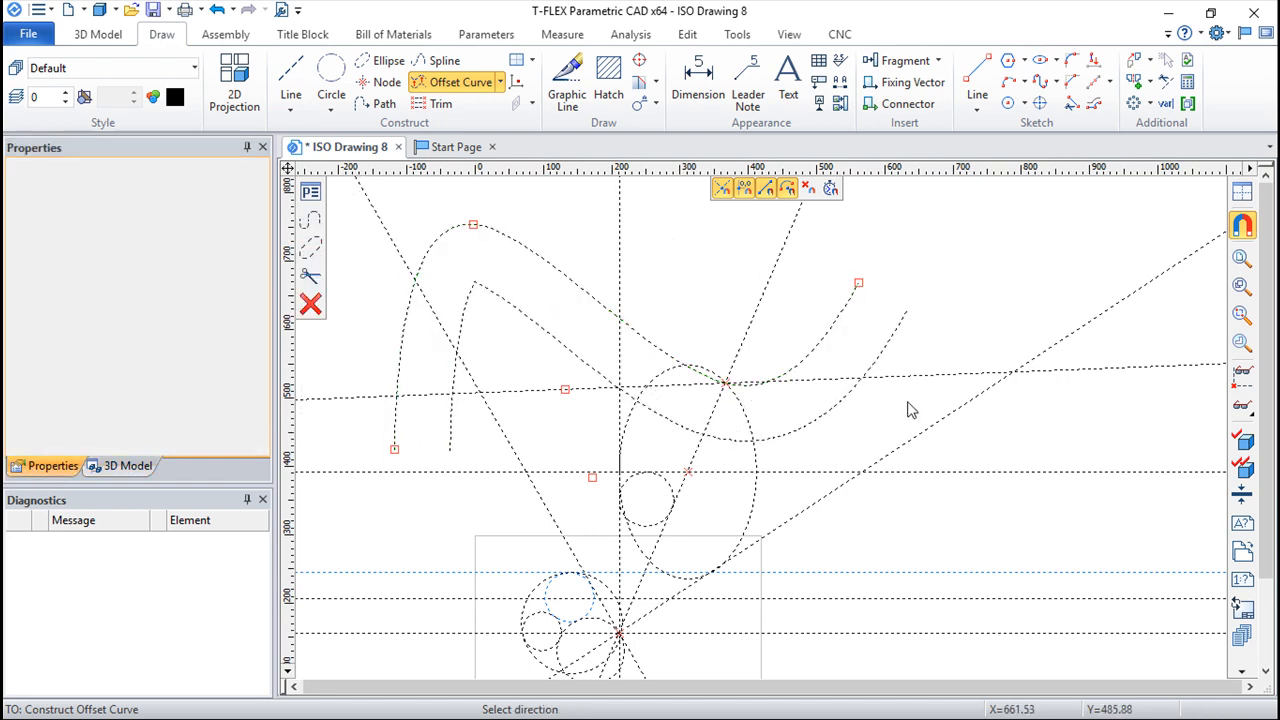
Step: Try an outward offset curve of the ellipse
left_click(770, 464)
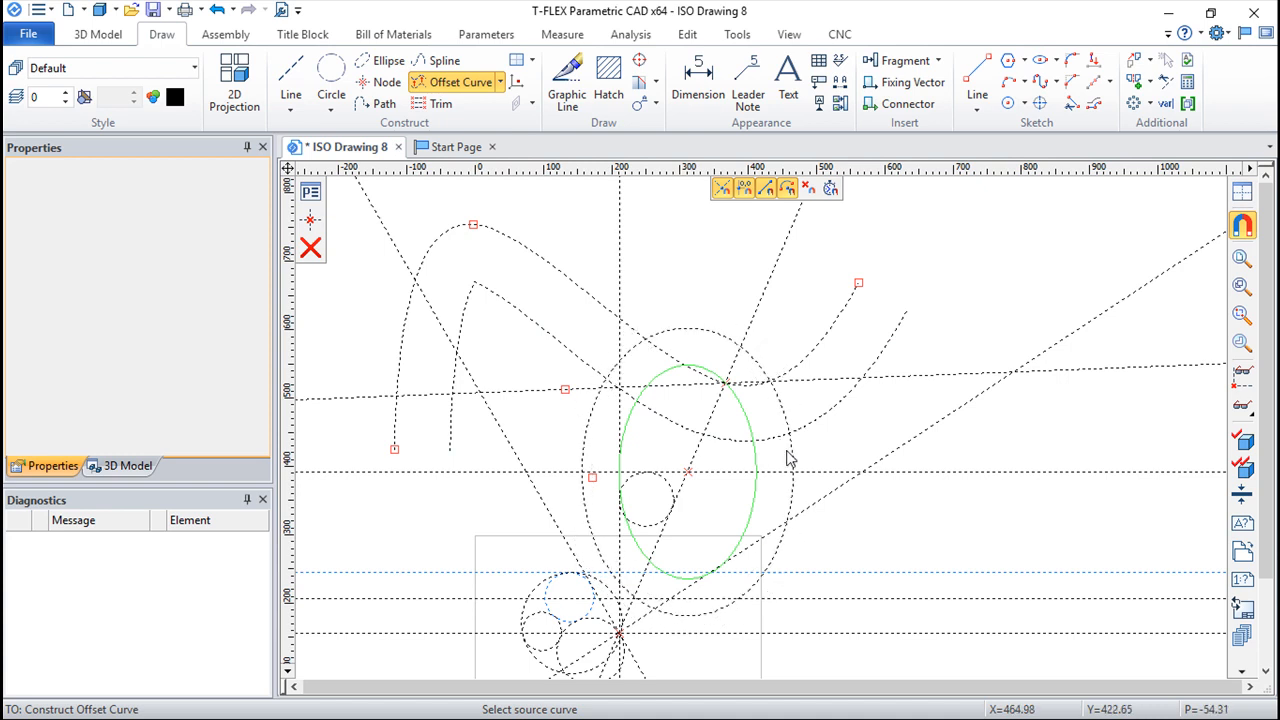
left_click(797, 453)
key("Escape")
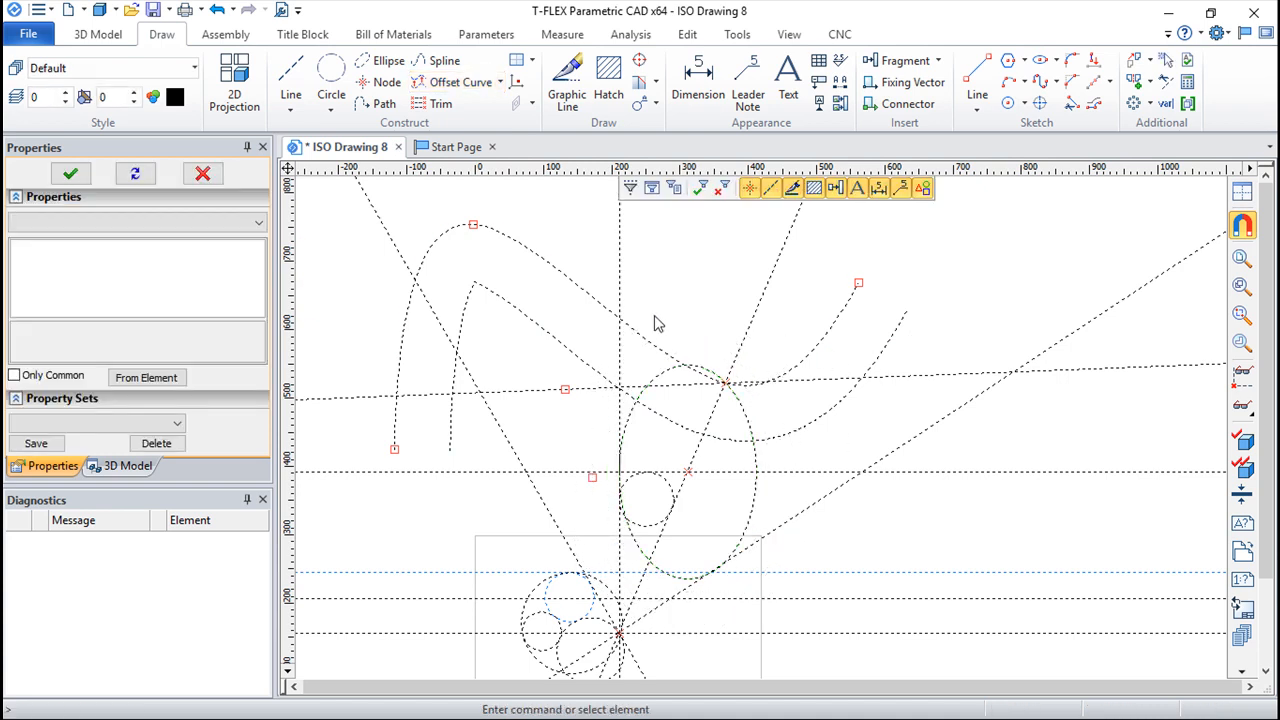
left_click(502, 83)
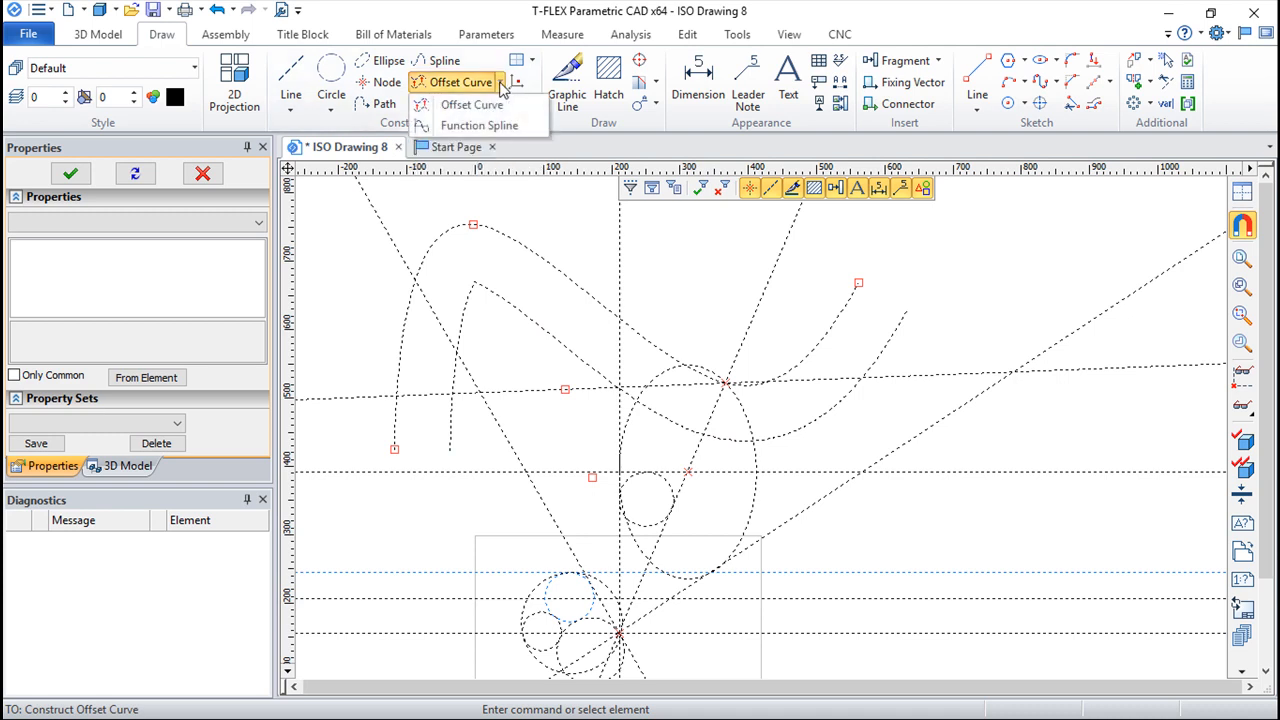
left_click(466, 126)
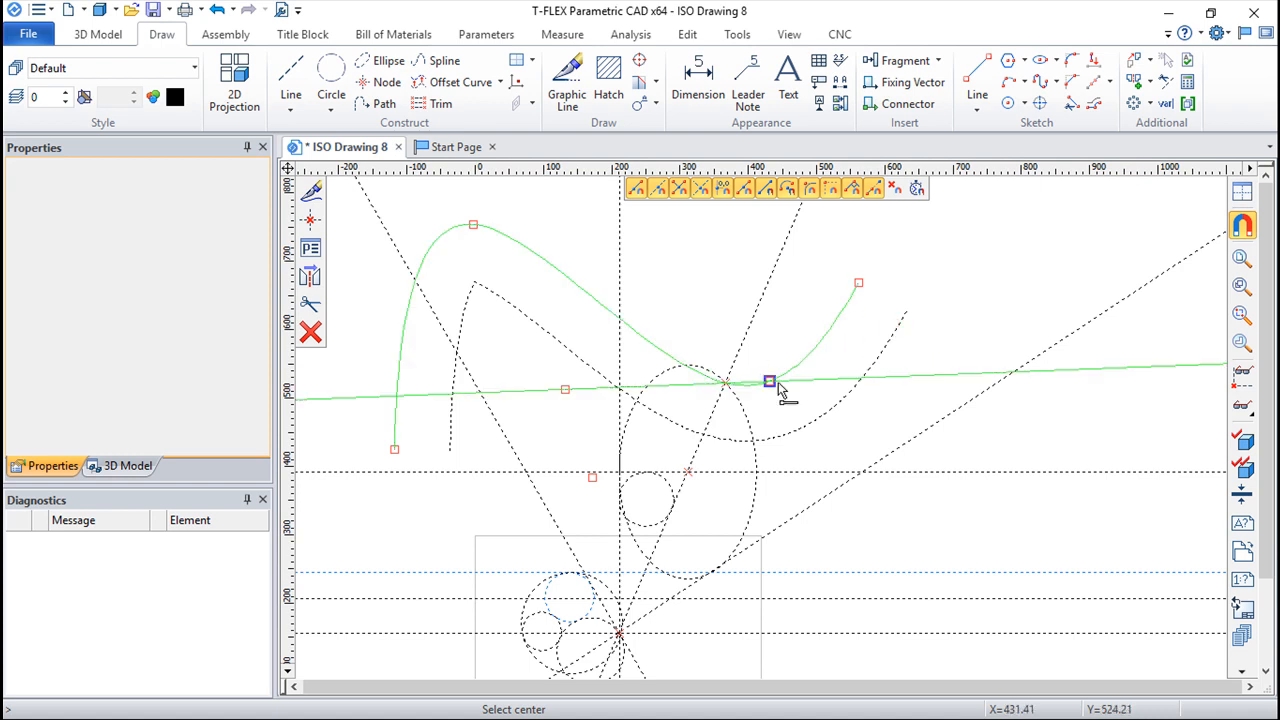
scroll(800, 378, "down", 3)
scroll(680, 452, "up", 4)
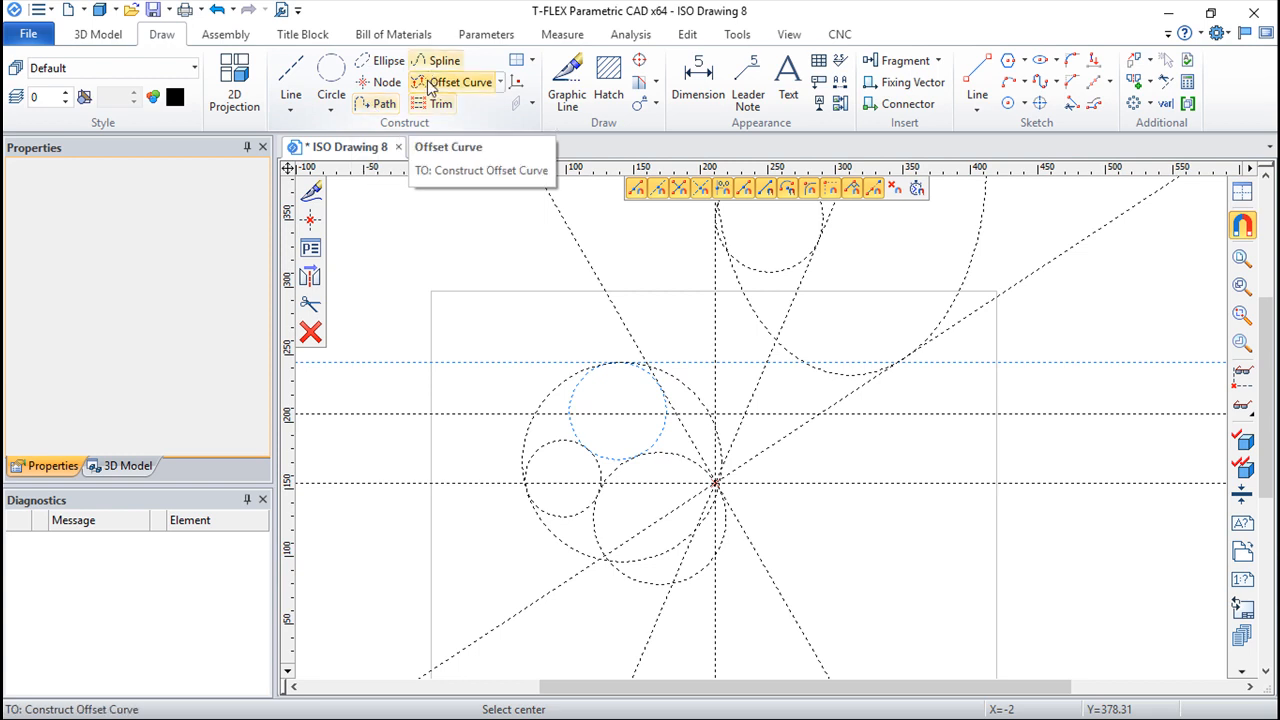
scroll(475, 333, "up", 2)
scroll(563, 303, "down", 2)
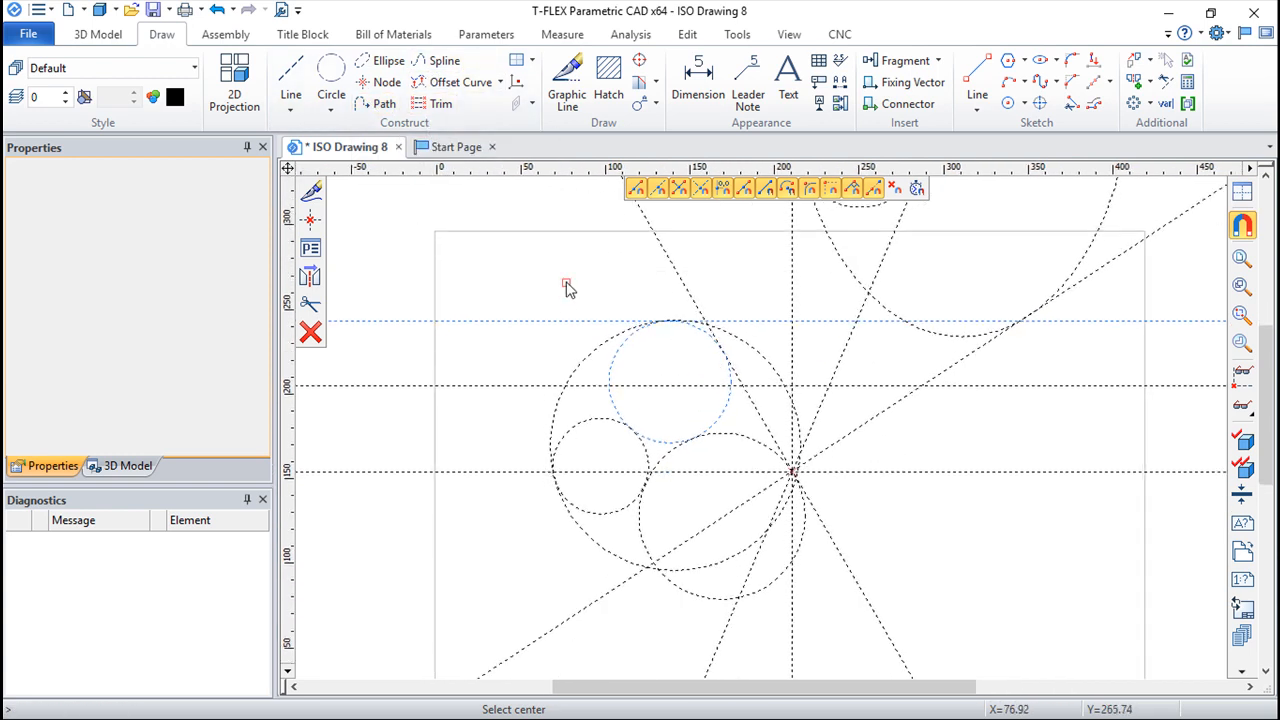
Step: Start a path from the free node above the sheet, around the large circle's left arc, along the 150 line and over the lower circle to the base intersection
left_click(376, 104)
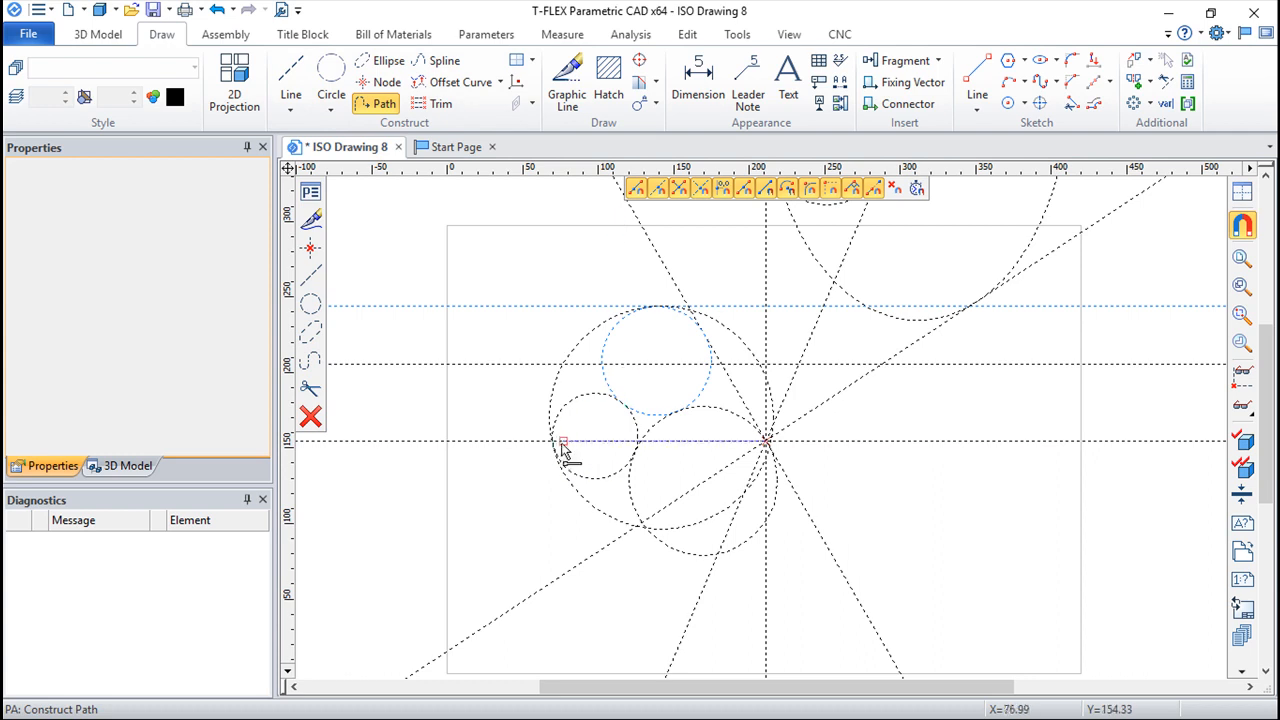
middle_click_drag(621, 207, 535, 319)
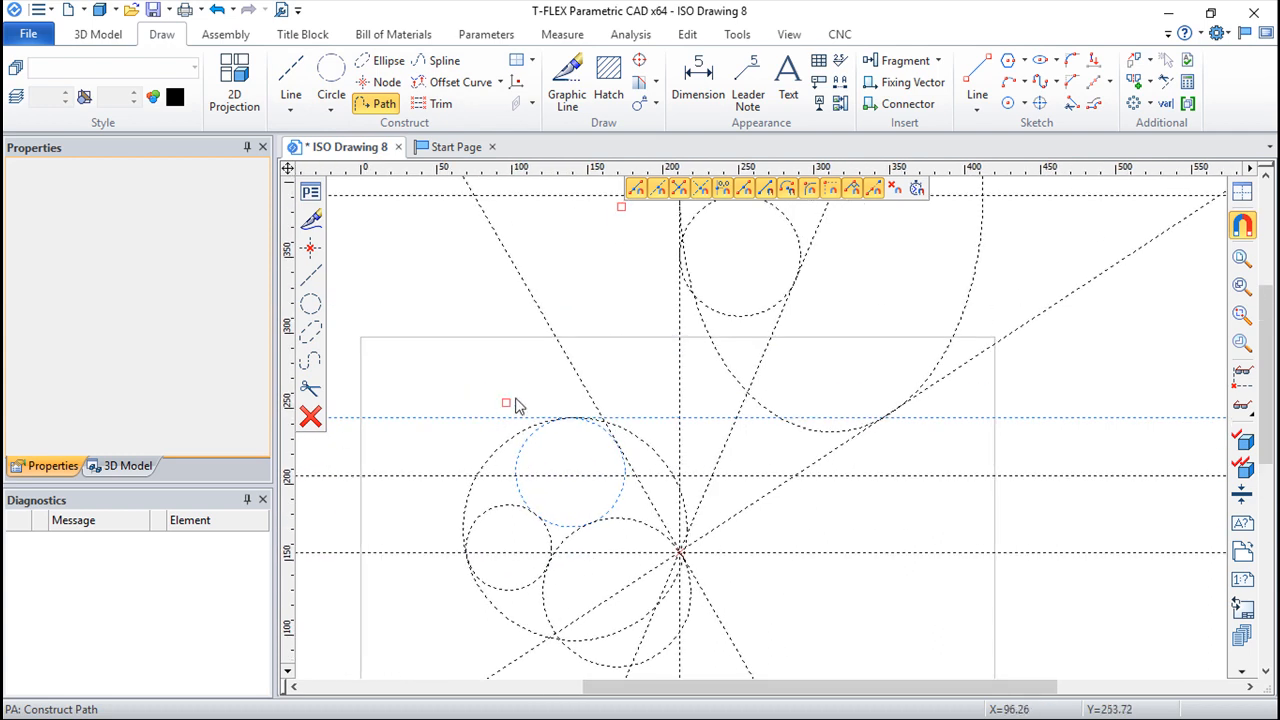
left_click(621, 207)
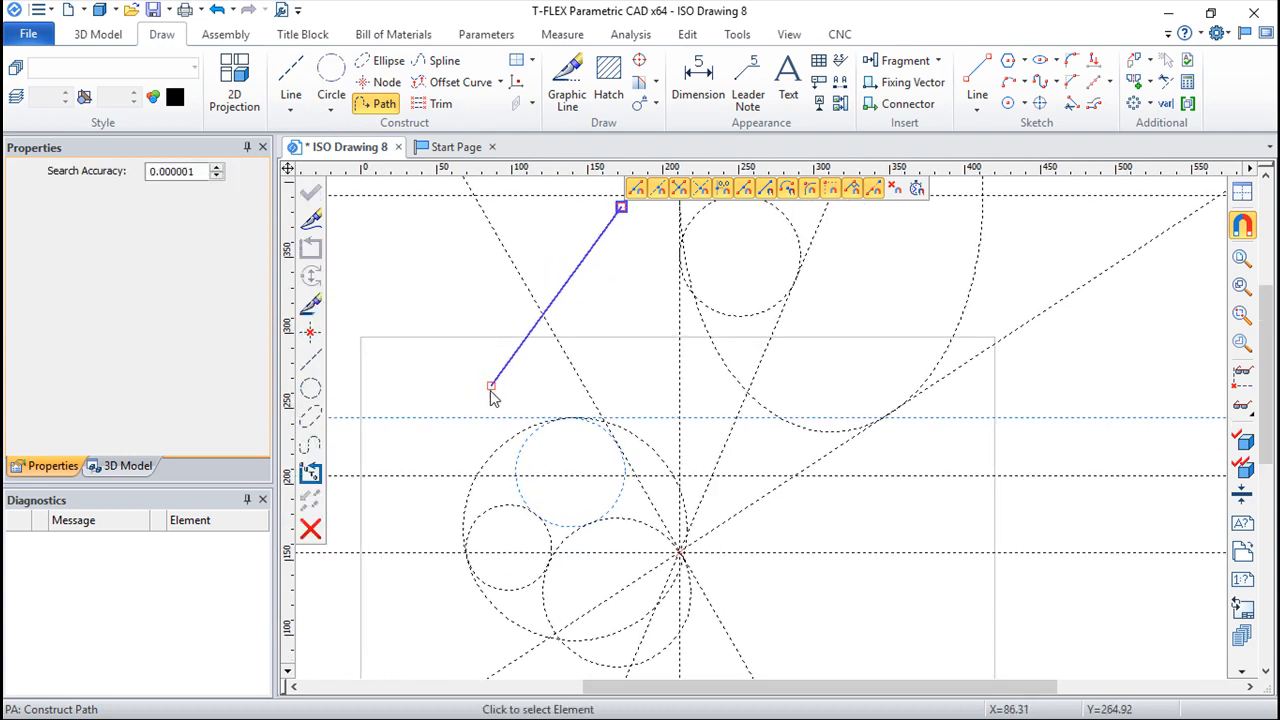
left_click(568, 418)
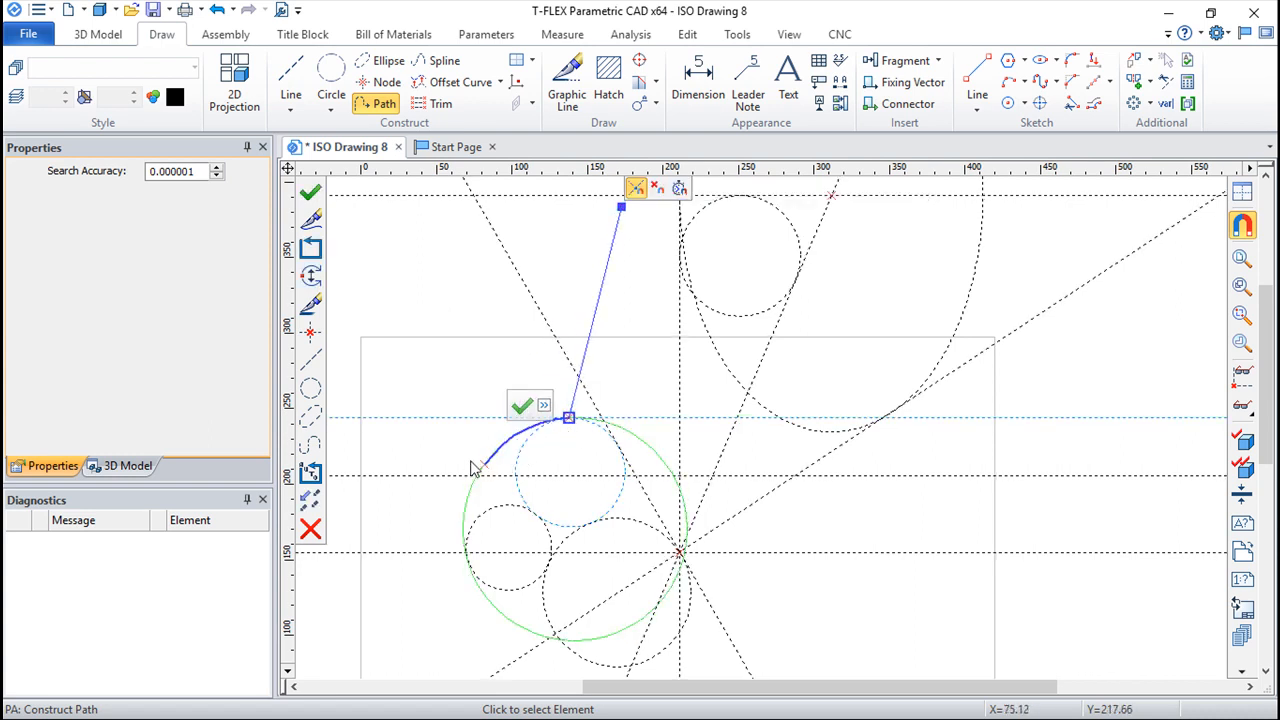
left_click(465, 552)
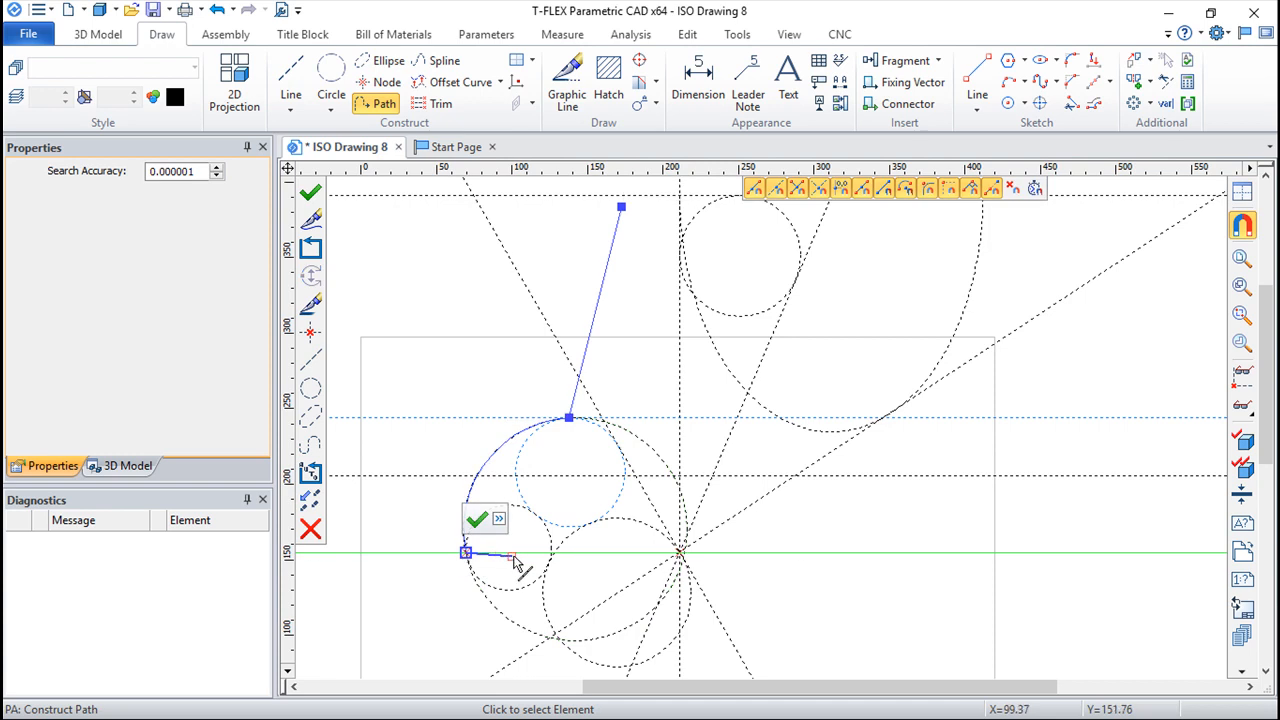
left_click(562, 553)
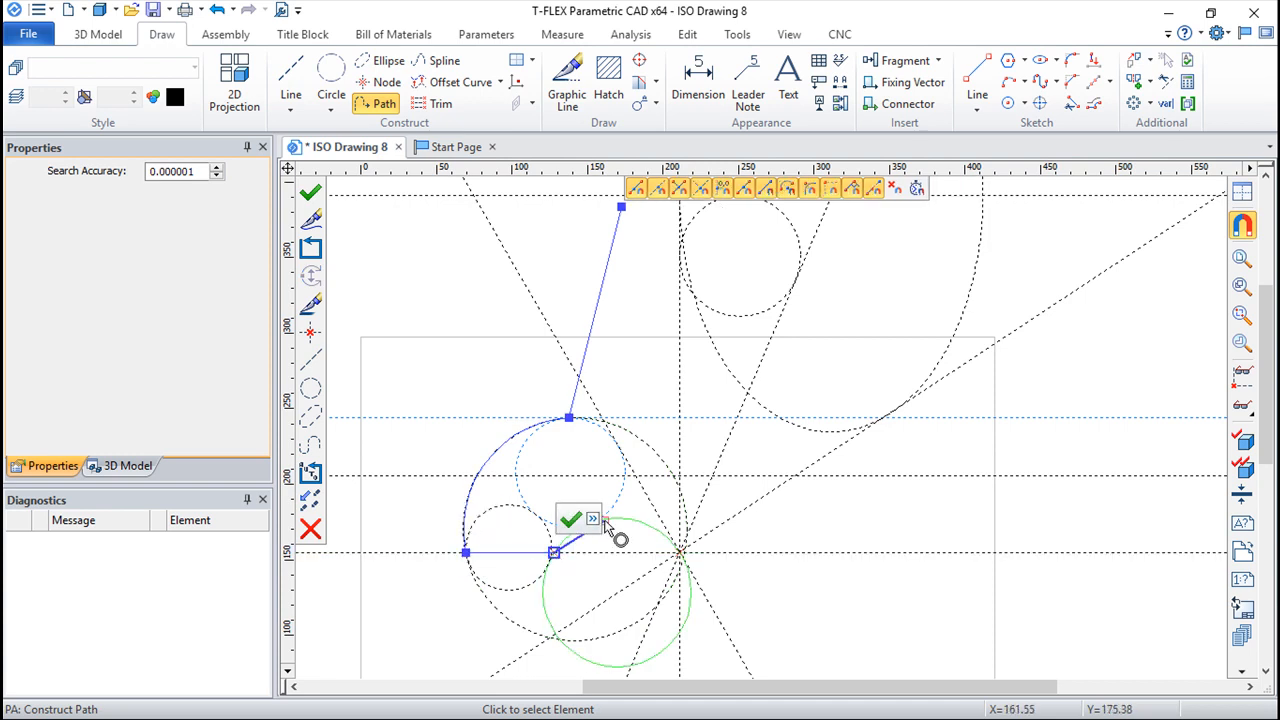
left_click(680, 553)
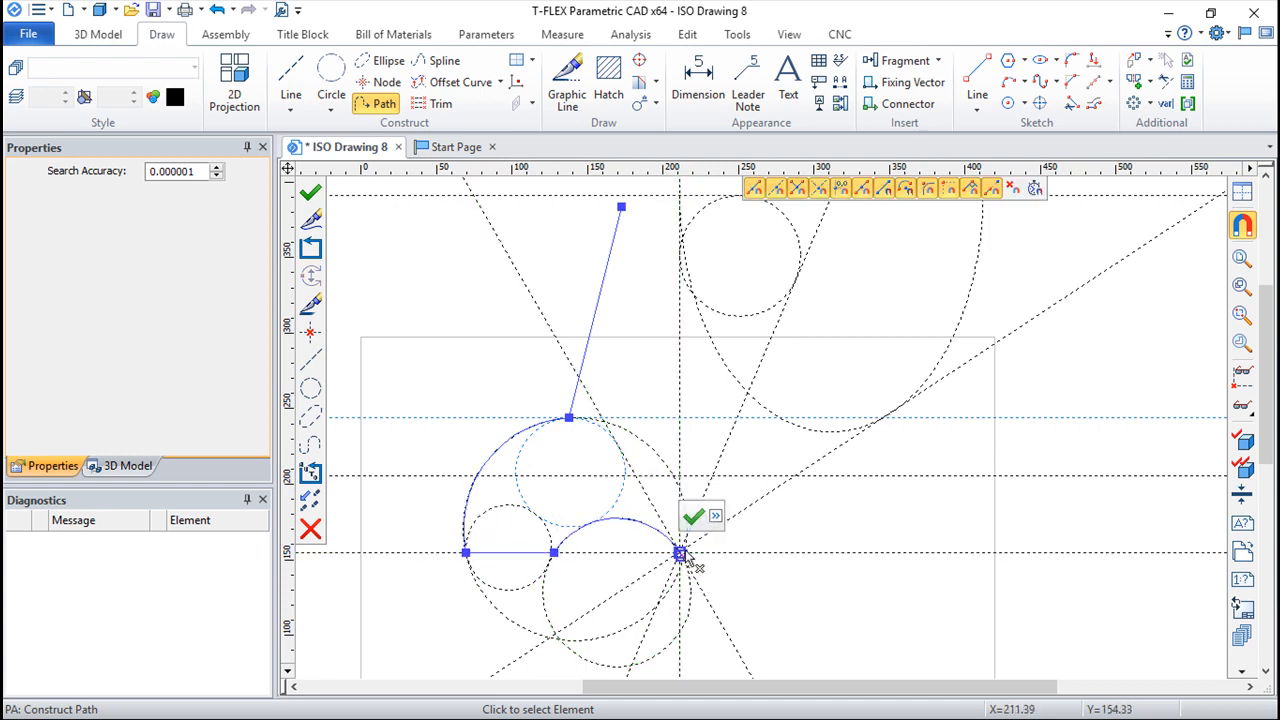
Step: Continue the path straight to the ellipse's lower right, along the ellipse to its horizontal centre line, and finish it at the ellipse's centre
left_click(886, 416)
middle_click_drag(1034, 242, 1076, 536)
left_click(1025, 494)
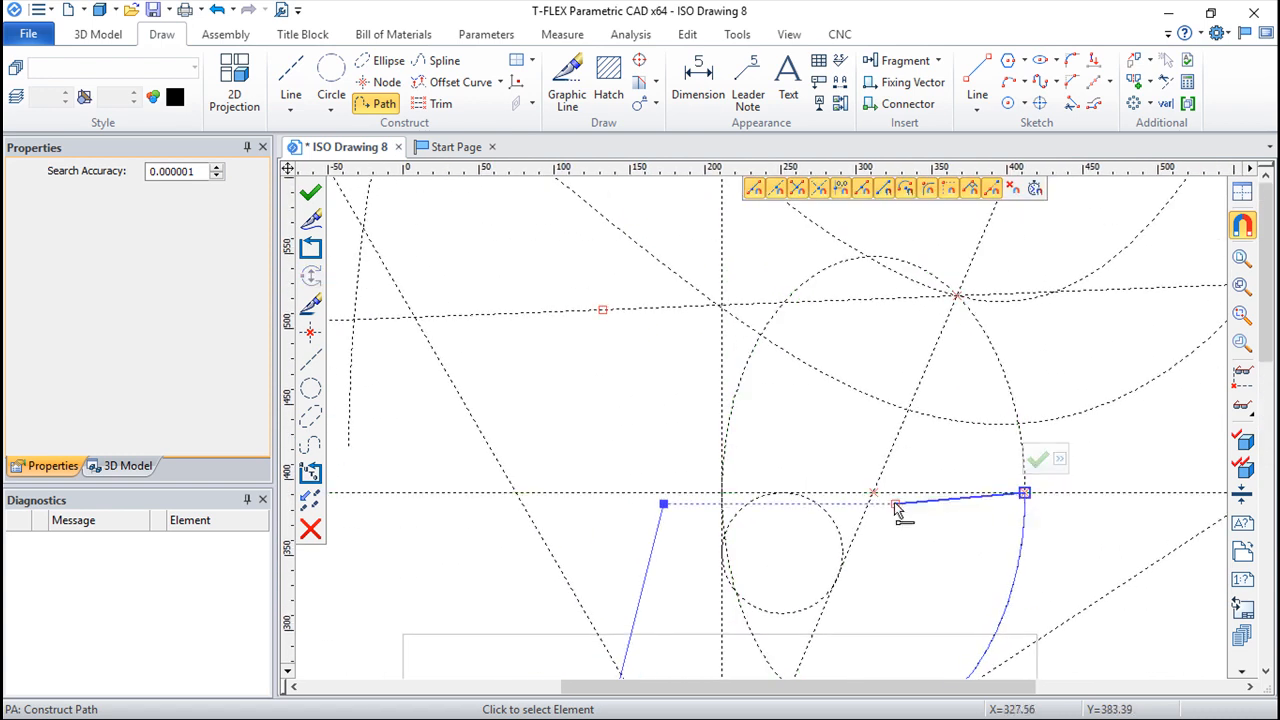
left_click(874, 492)
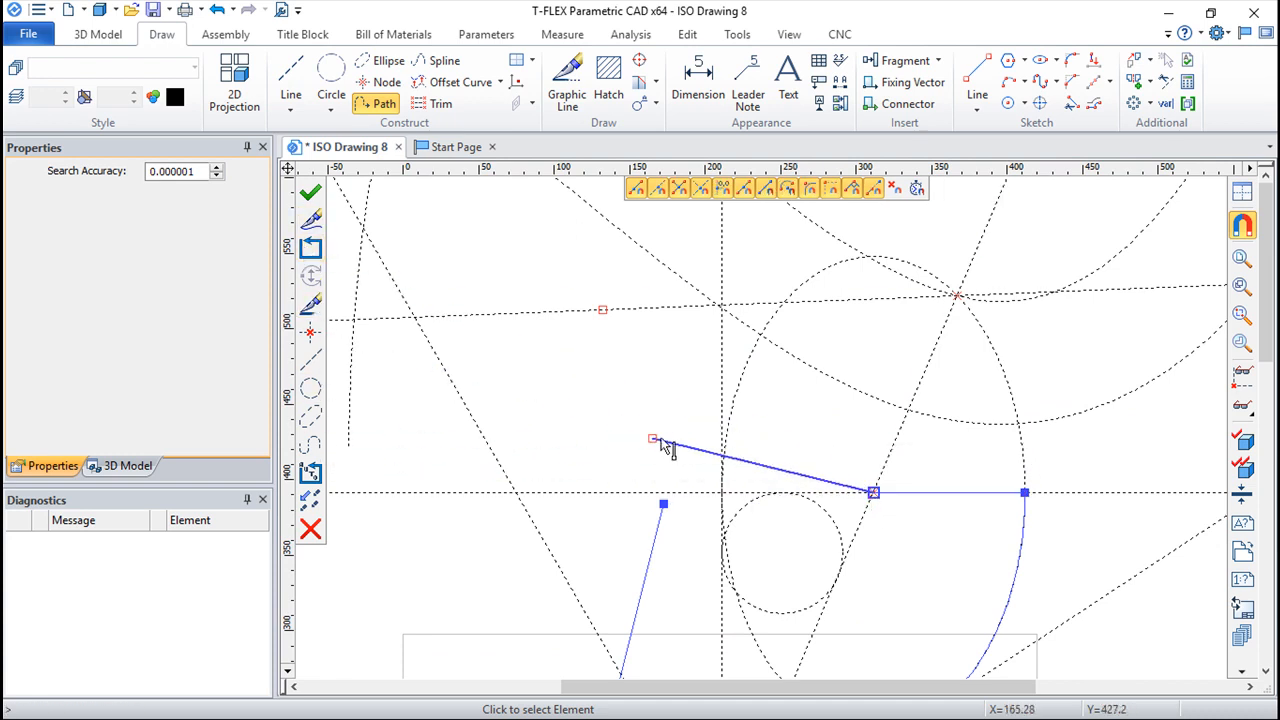
left_click(312, 197)
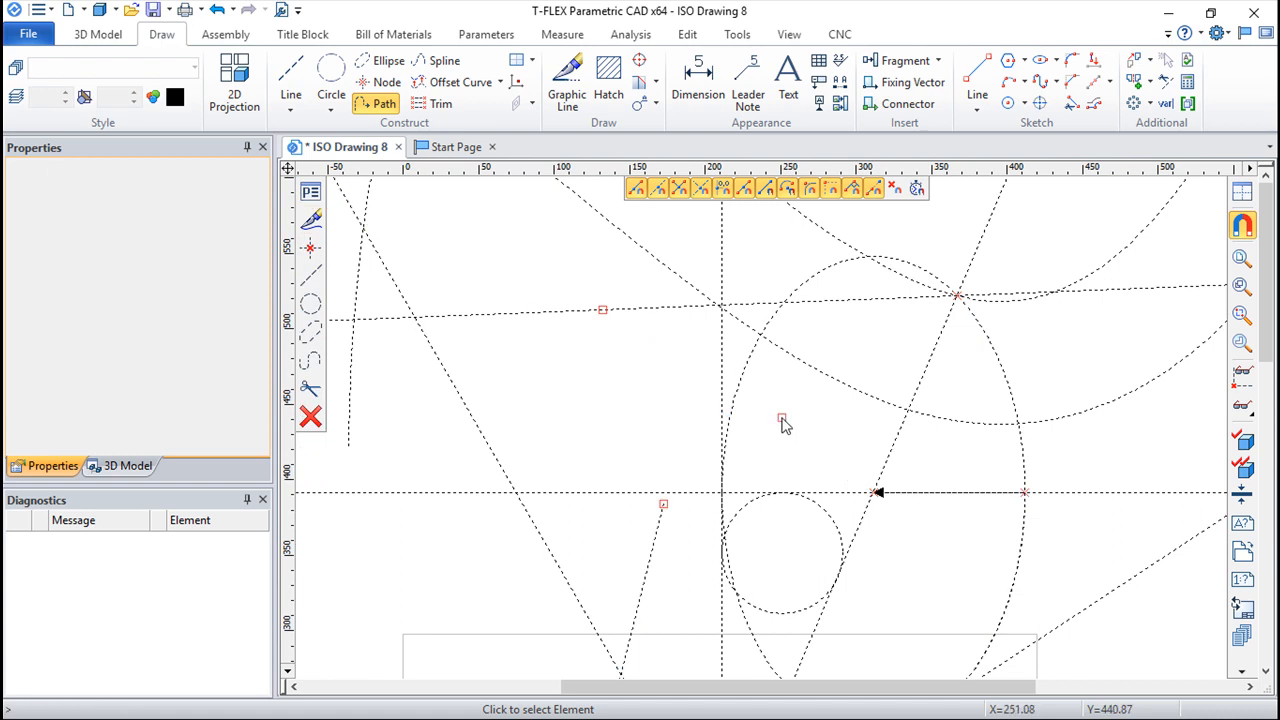
Step: Prepare an offset curve of the path and set its colour to Red
middle_click_drag(761, 406, 699, 232)
scroll(724, 482, "down", 1)
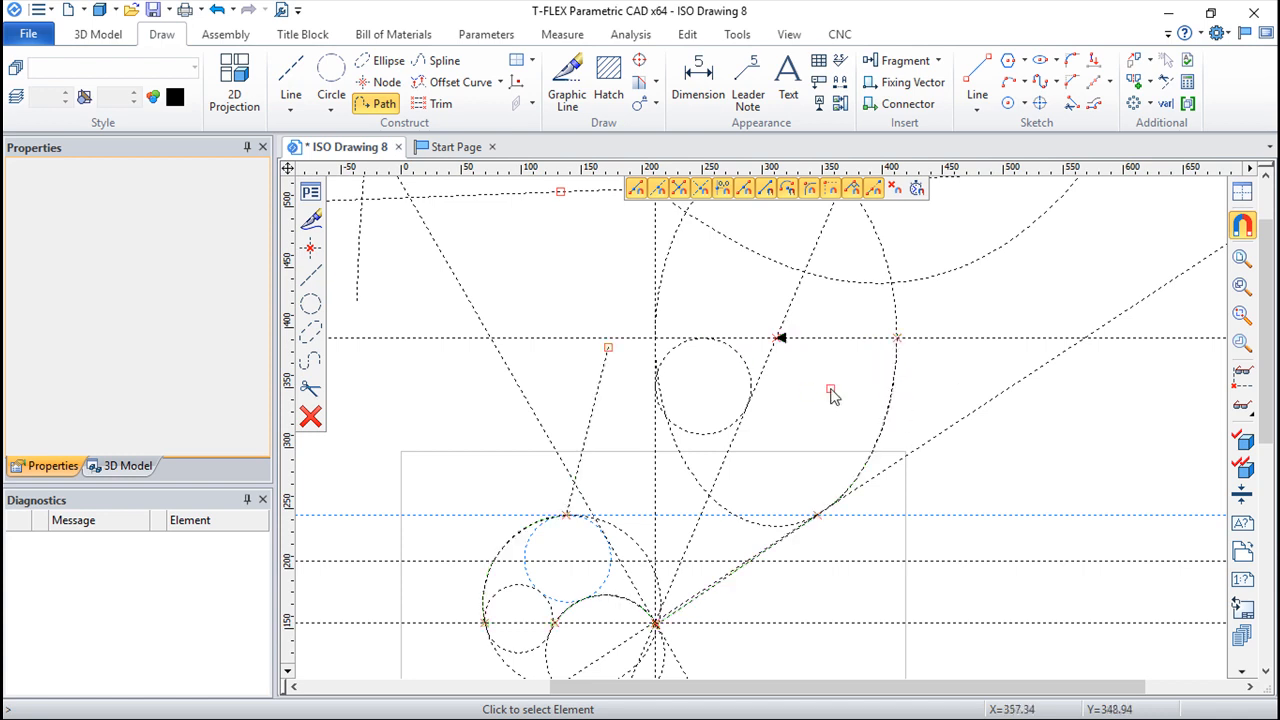
left_click(455, 82)
left_click(683, 228)
left_click(848, 355)
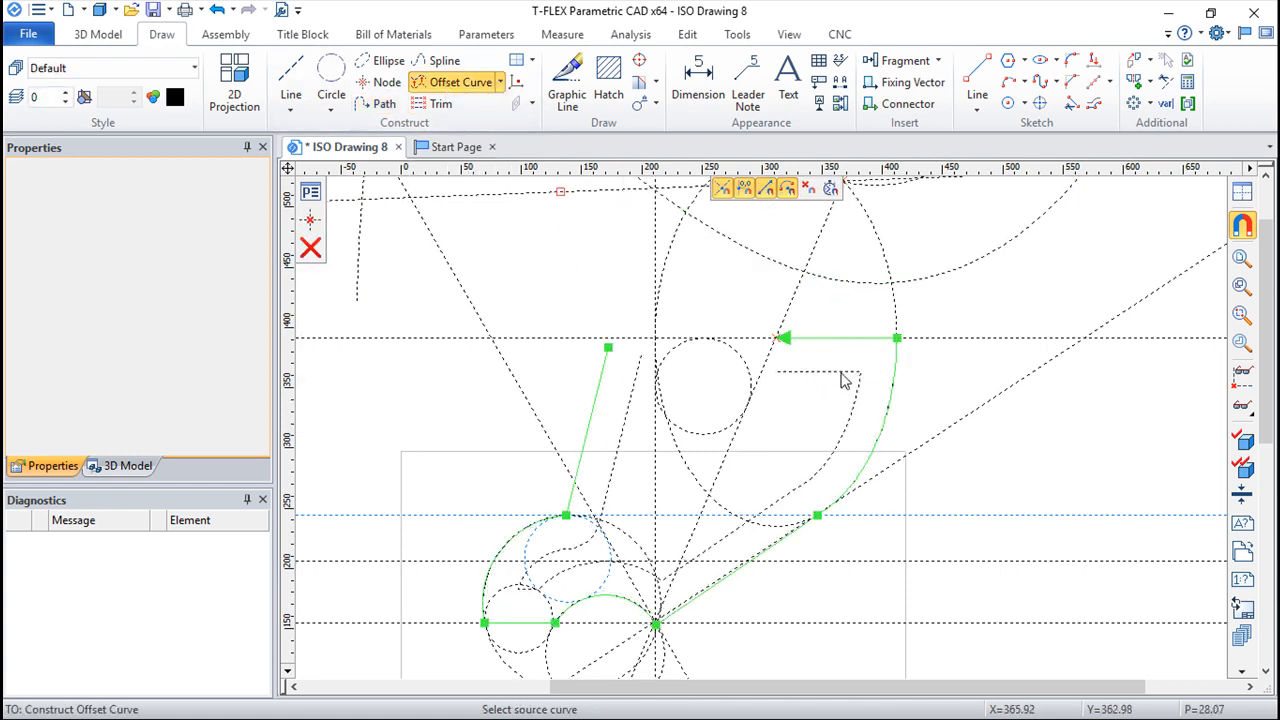
left_click(845, 372)
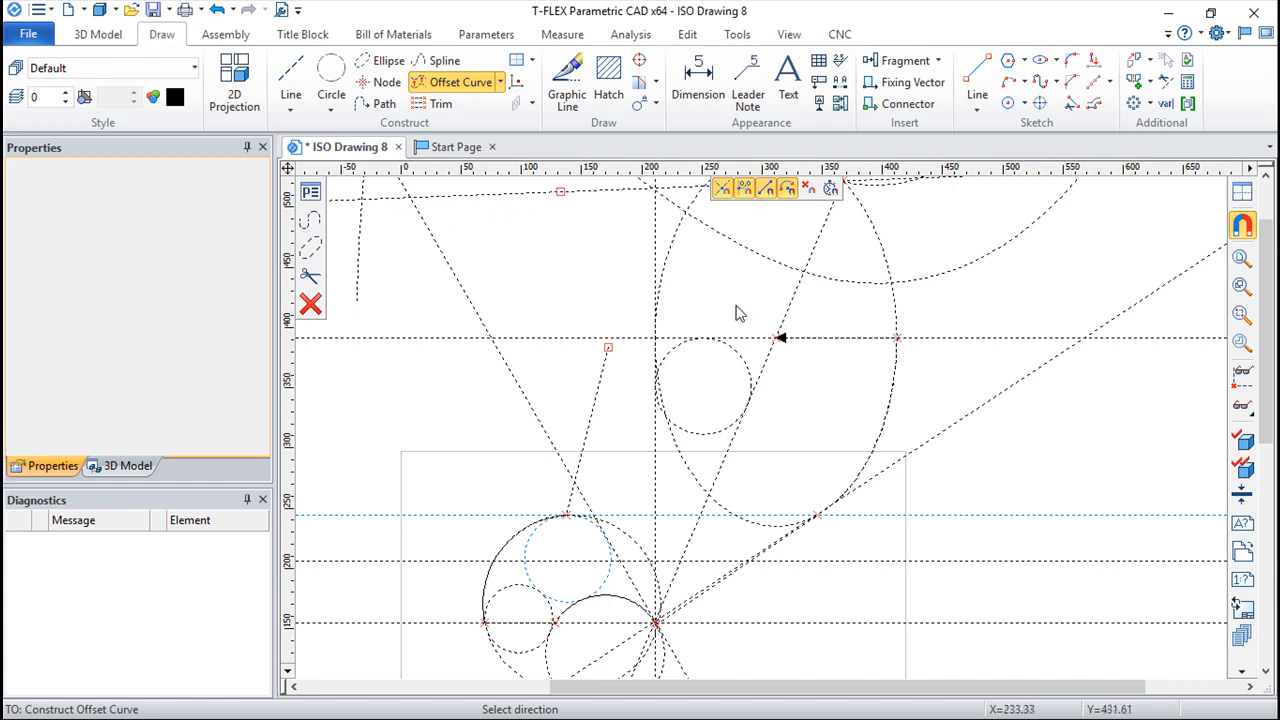
left_click(310, 192)
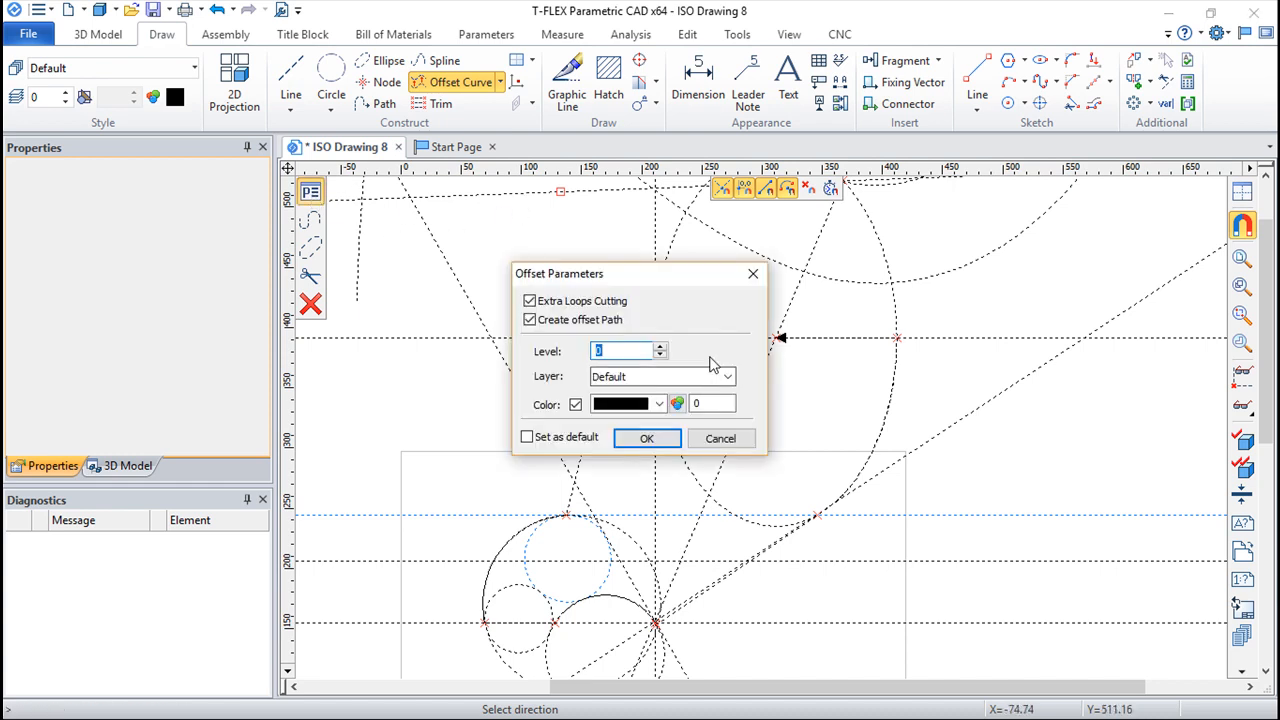
left_click(658, 404)
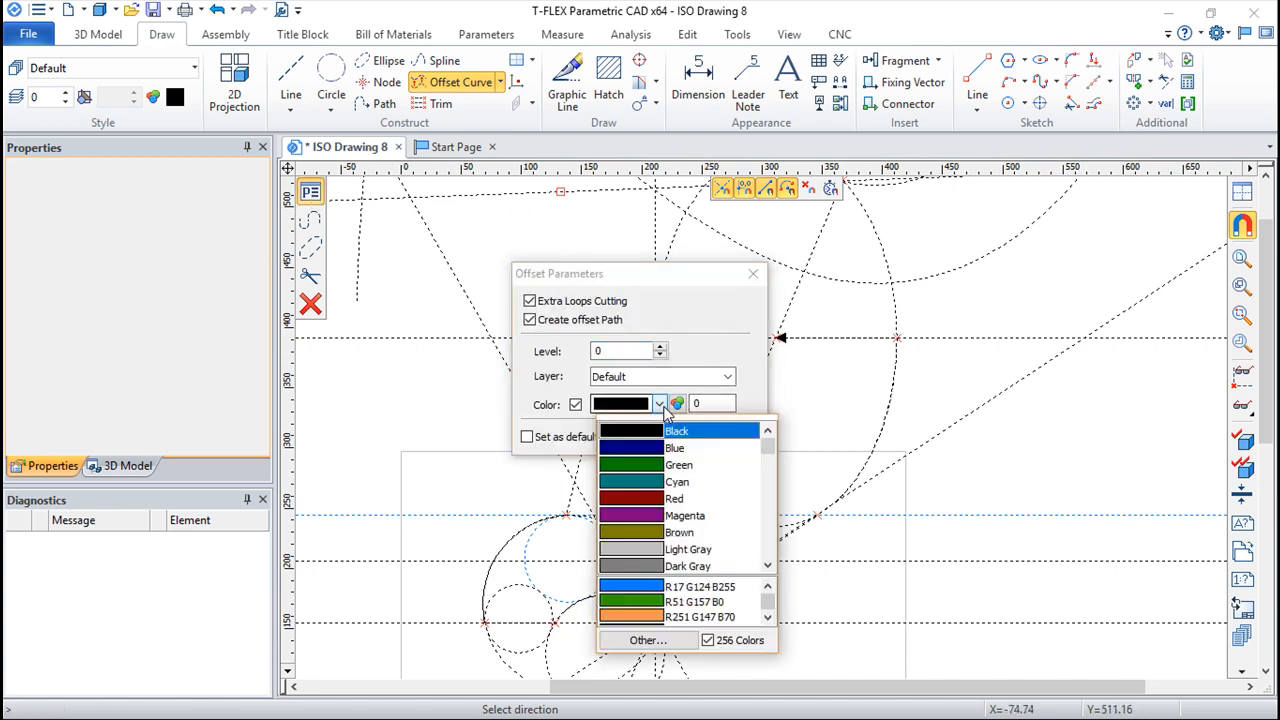
left_click(643, 500)
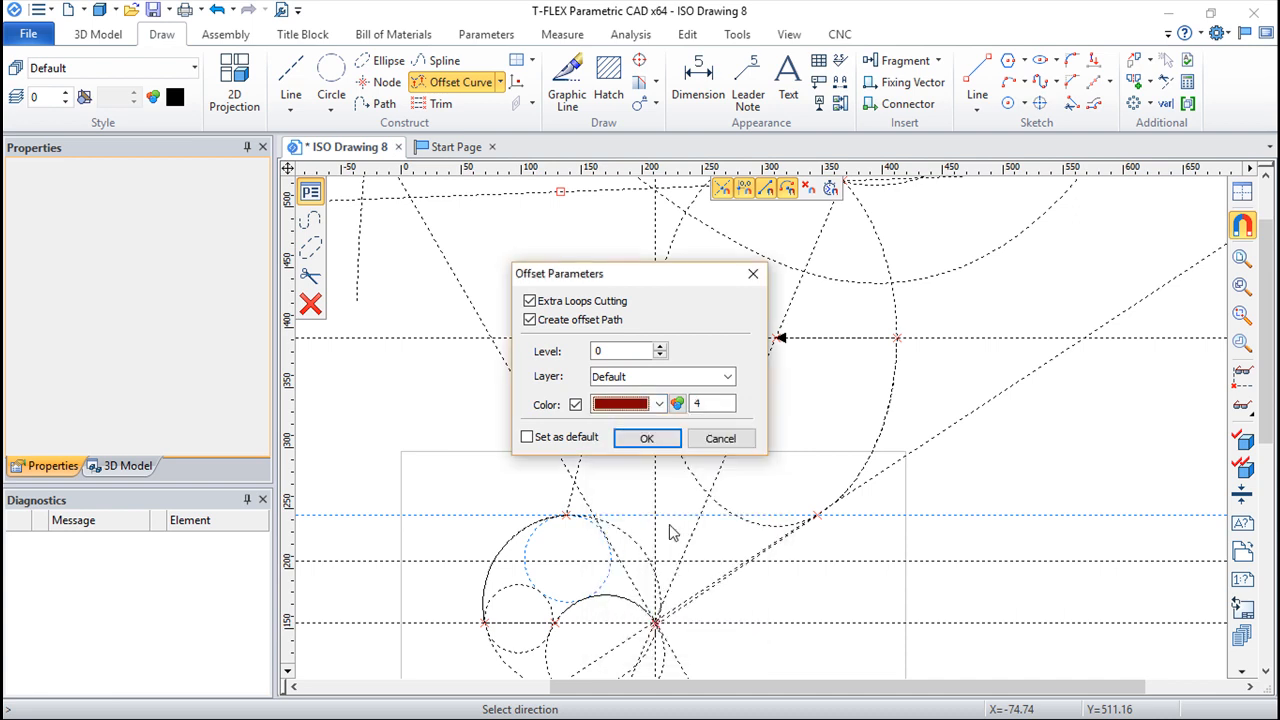
left_click(649, 437)
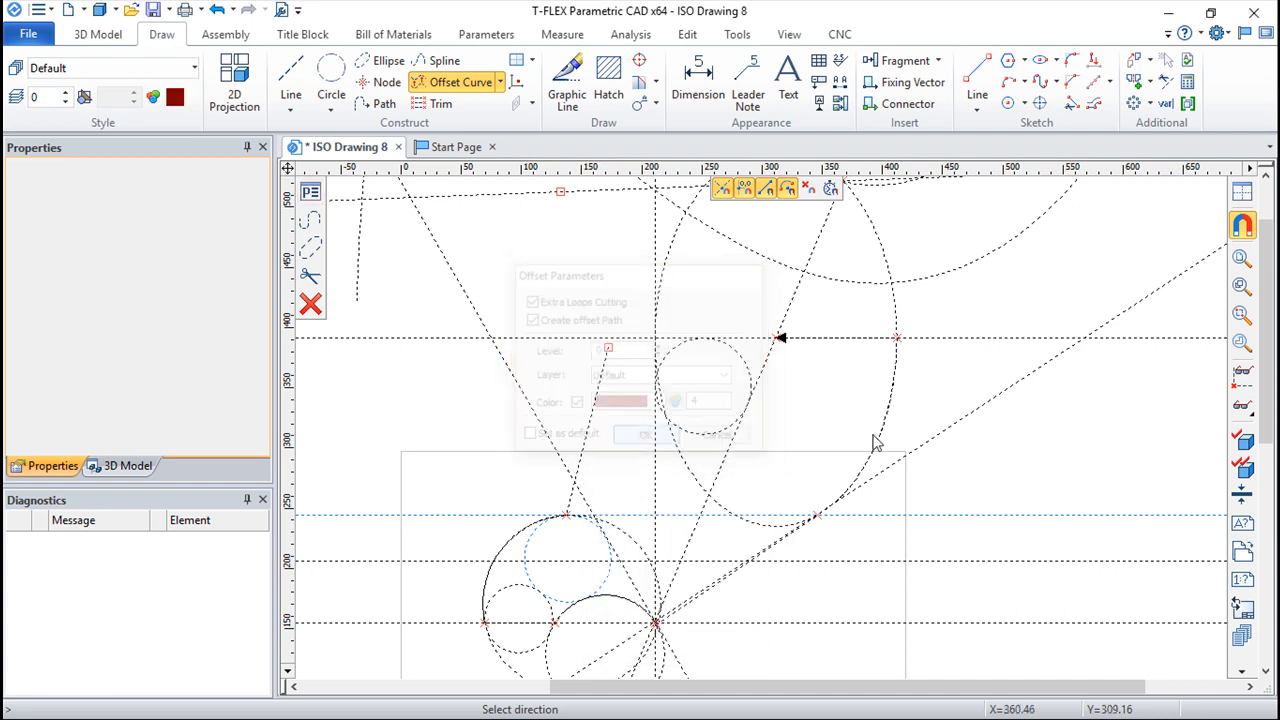
Step: Construct the red offset curve on the inner side of the path, below its end segment at the ellipse's centre
left_click(857, 355)
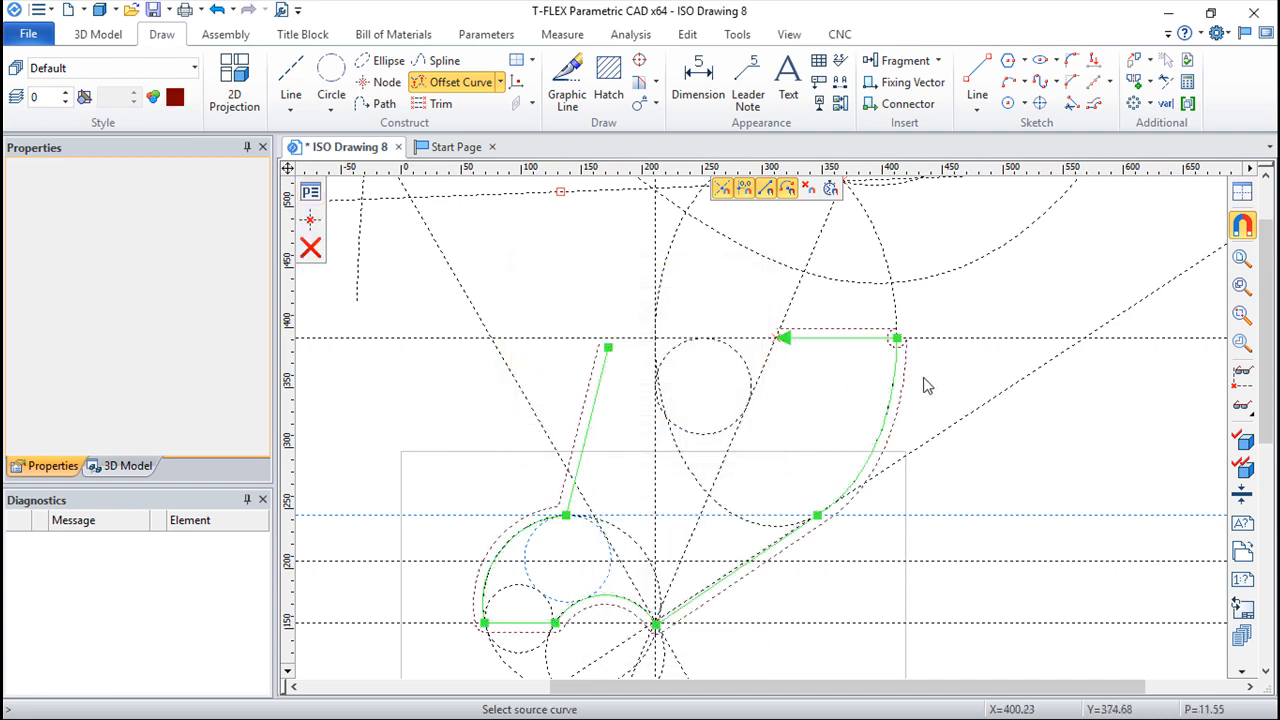
left_click(857, 374)
key("Escape")
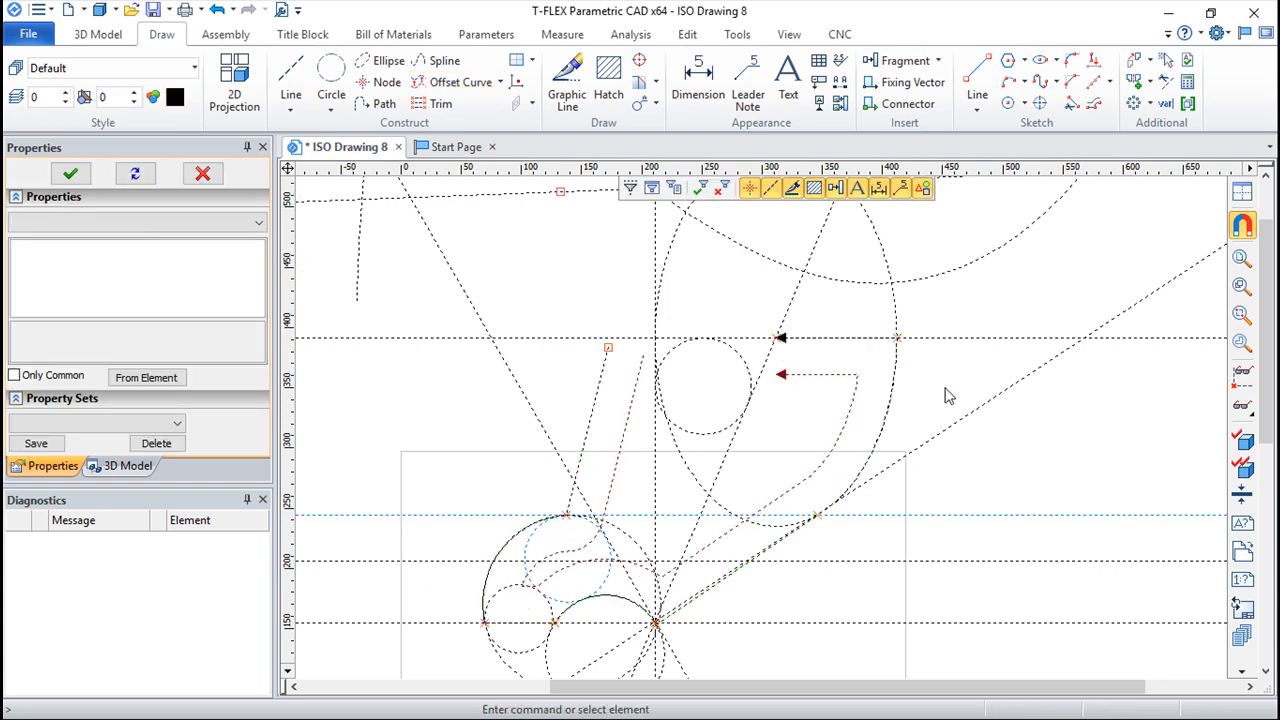
scroll(674, 400, "up", 3)
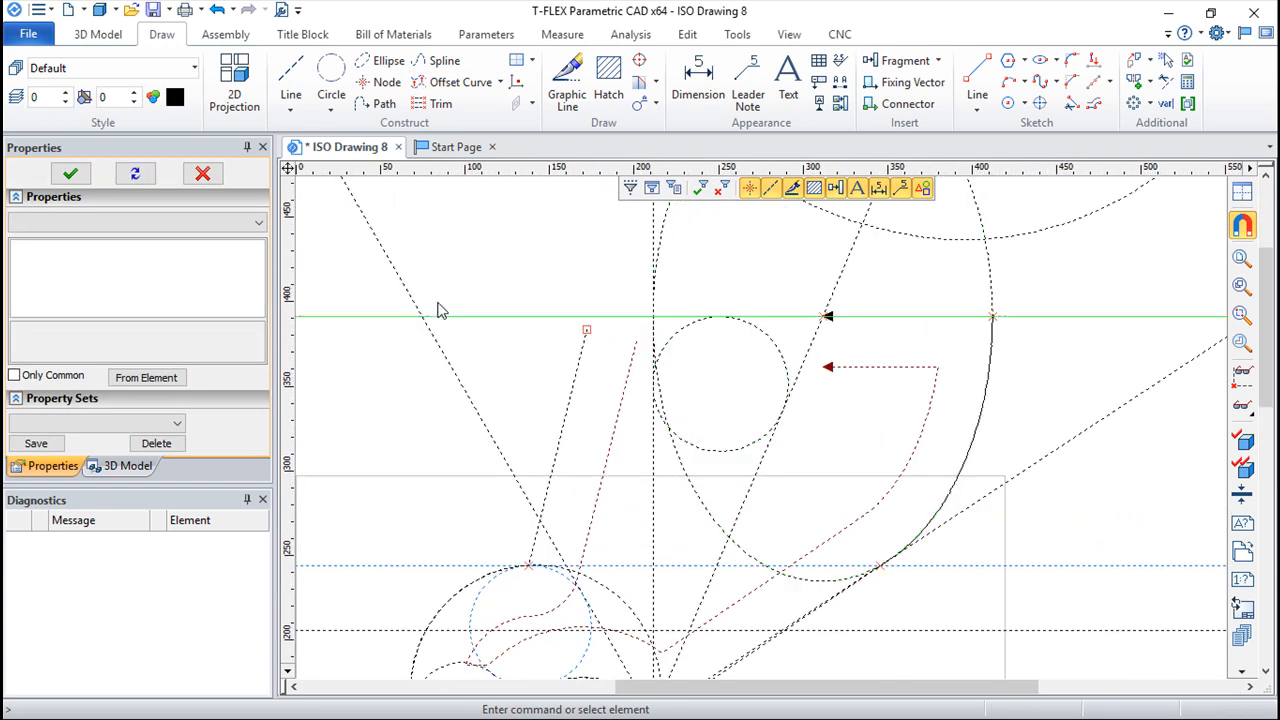
Step: Examine the path, its red offset curve and the spline with its offset across the whole construction
scroll(514, 329, "down", 2)
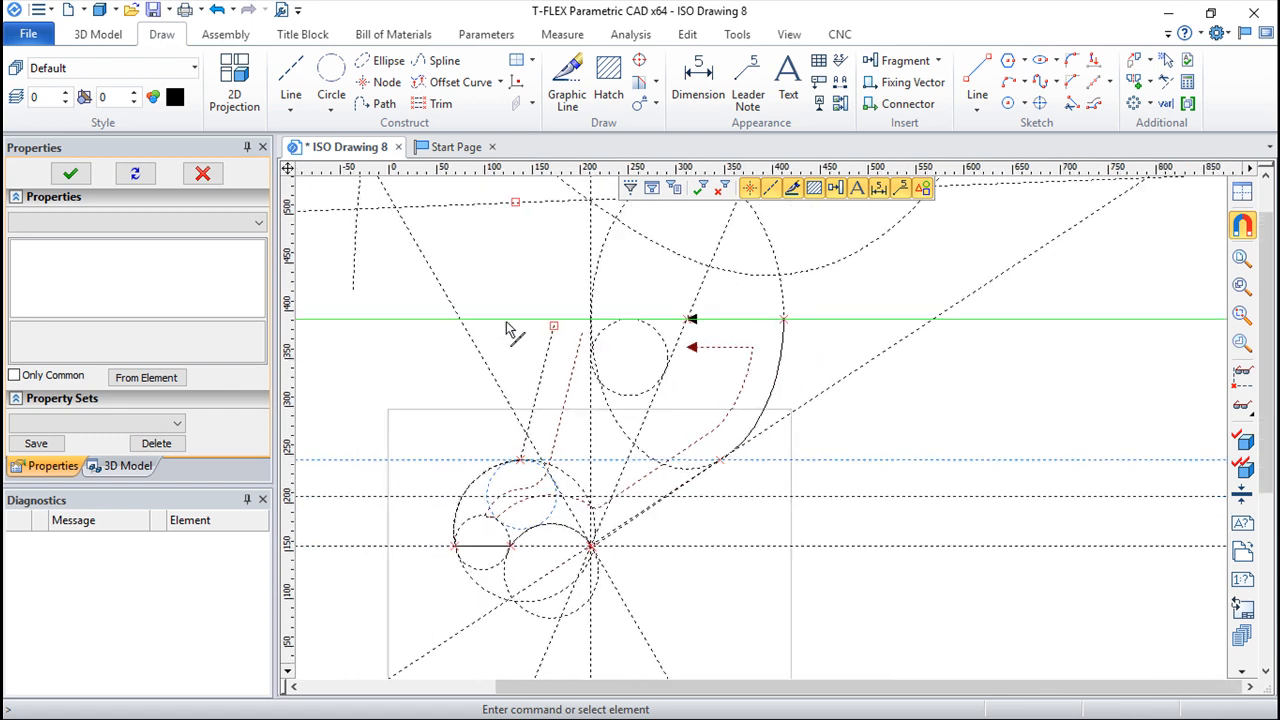
scroll(611, 337, "down", 1)
middle_click_drag(634, 283, 731, 270)
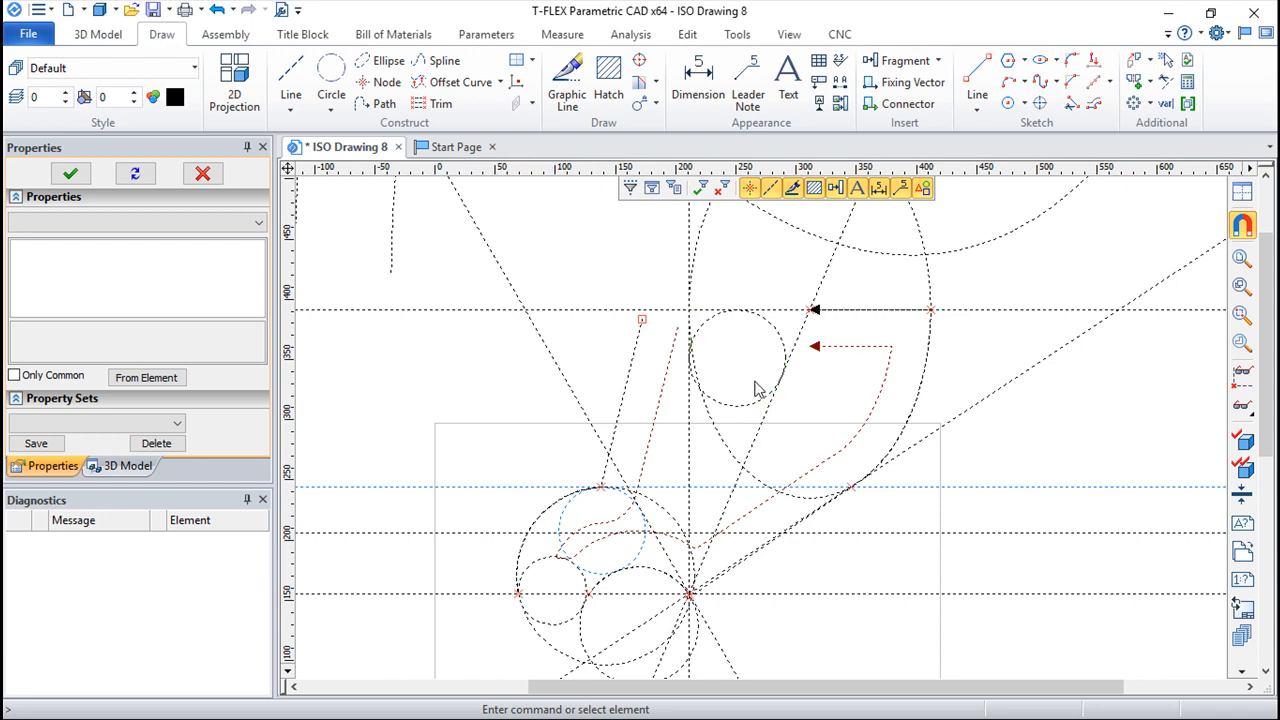
middle_click_drag(729, 463, 757, 362)
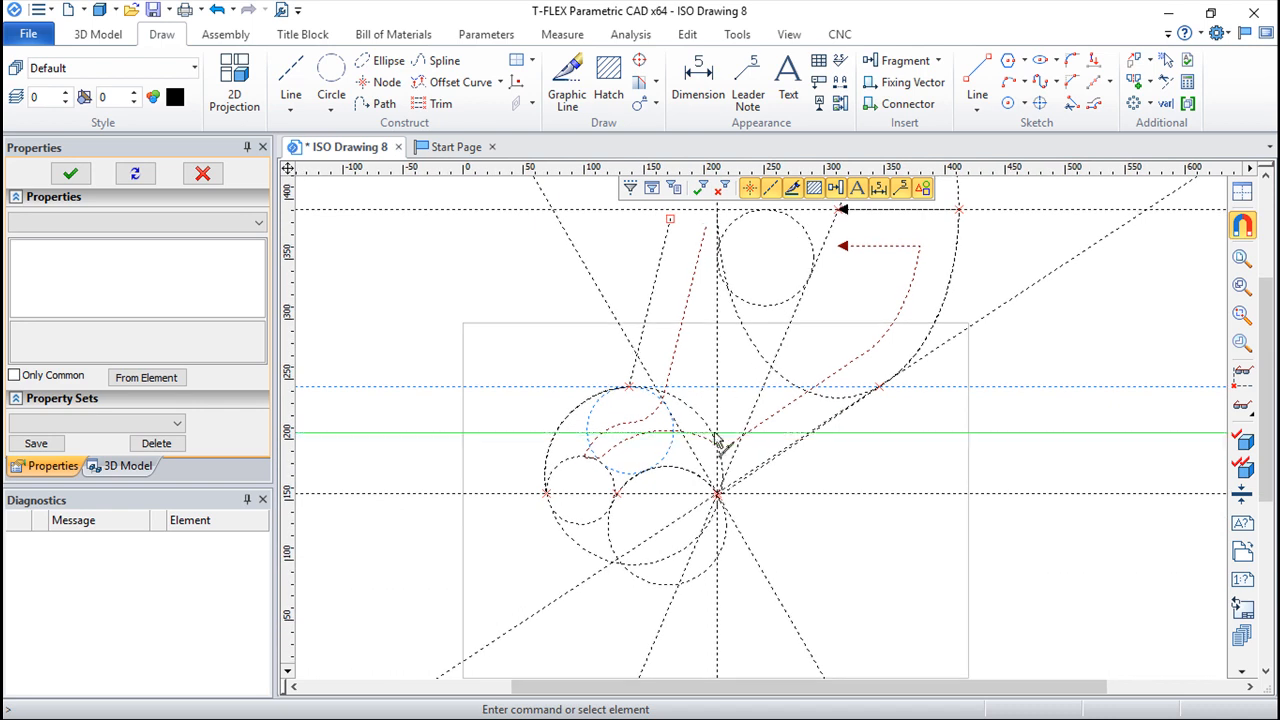
scroll(696, 438, "down", 1)
scroll(697, 440, "down", 1)
scroll(689, 454, "up", 4)
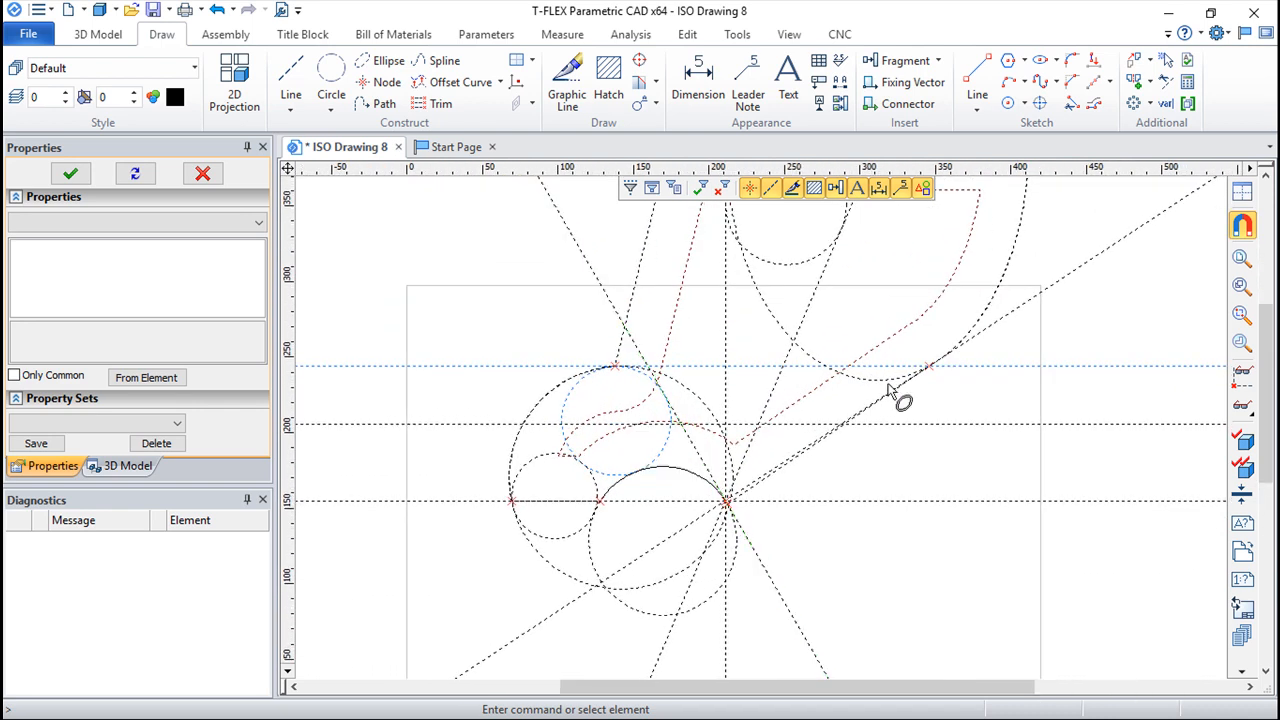
scroll(768, 428, "down", 2)
mouse_move(567, 359)
middle_mouse_down()
mouse_move(825, 405)
mouse_move(826, 430)
middle_mouse_up()
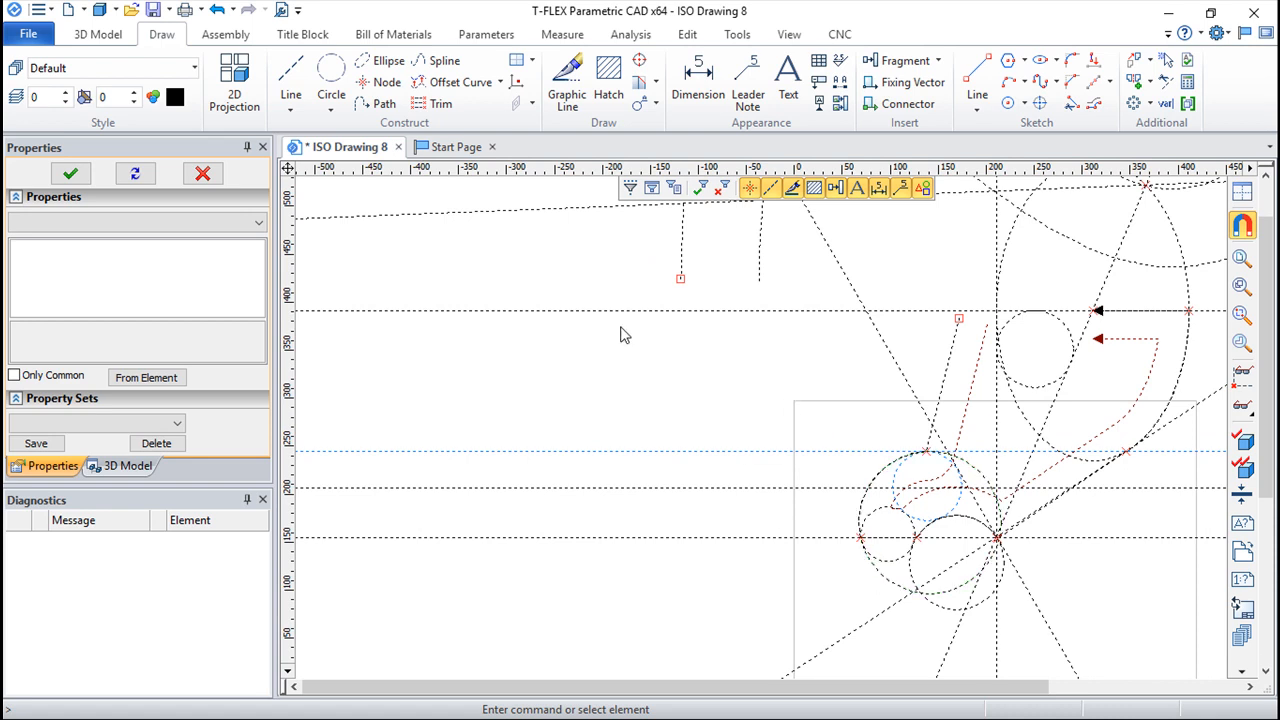
mouse_move(838, 379)
middle_mouse_down()
mouse_move(725, 335)
mouse_move(732, 511)
mouse_move(660, 512)
middle_mouse_up()
scroll(725, 336, "up", 2)
scroll(724, 337, "down", 5)
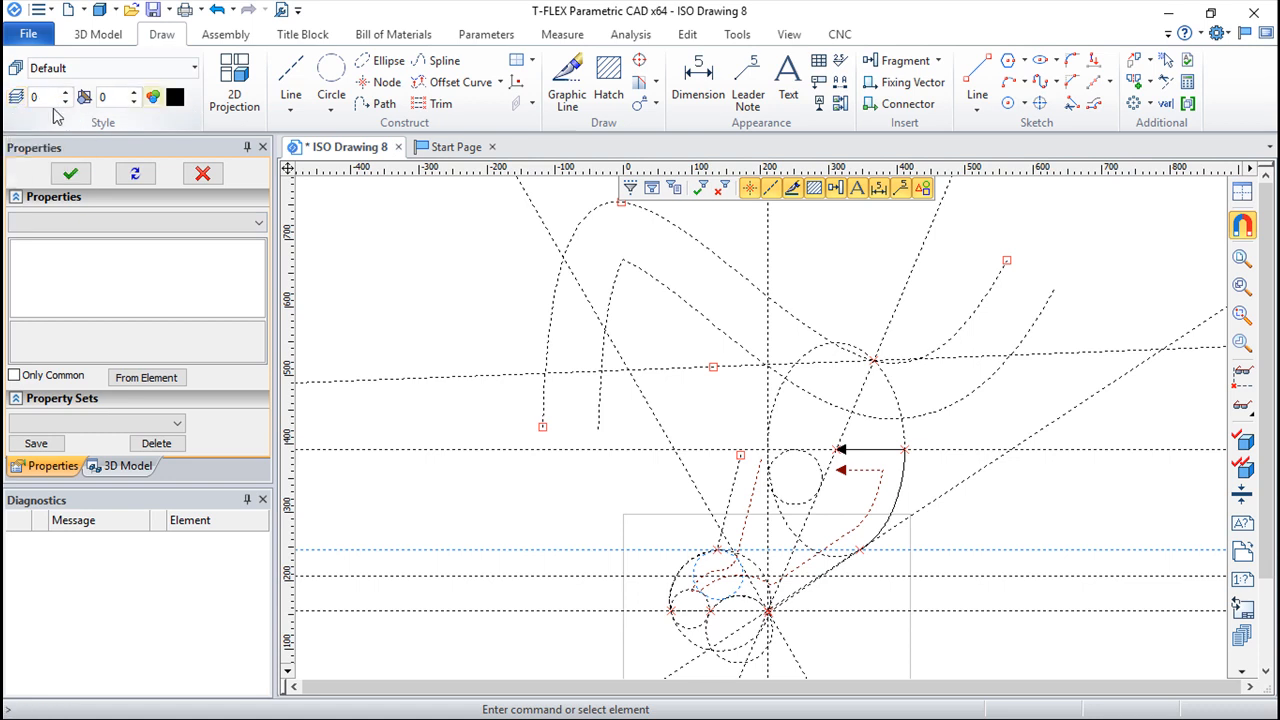
Step: Set the level of the spline's offset curve to 1
left_click(13, 101)
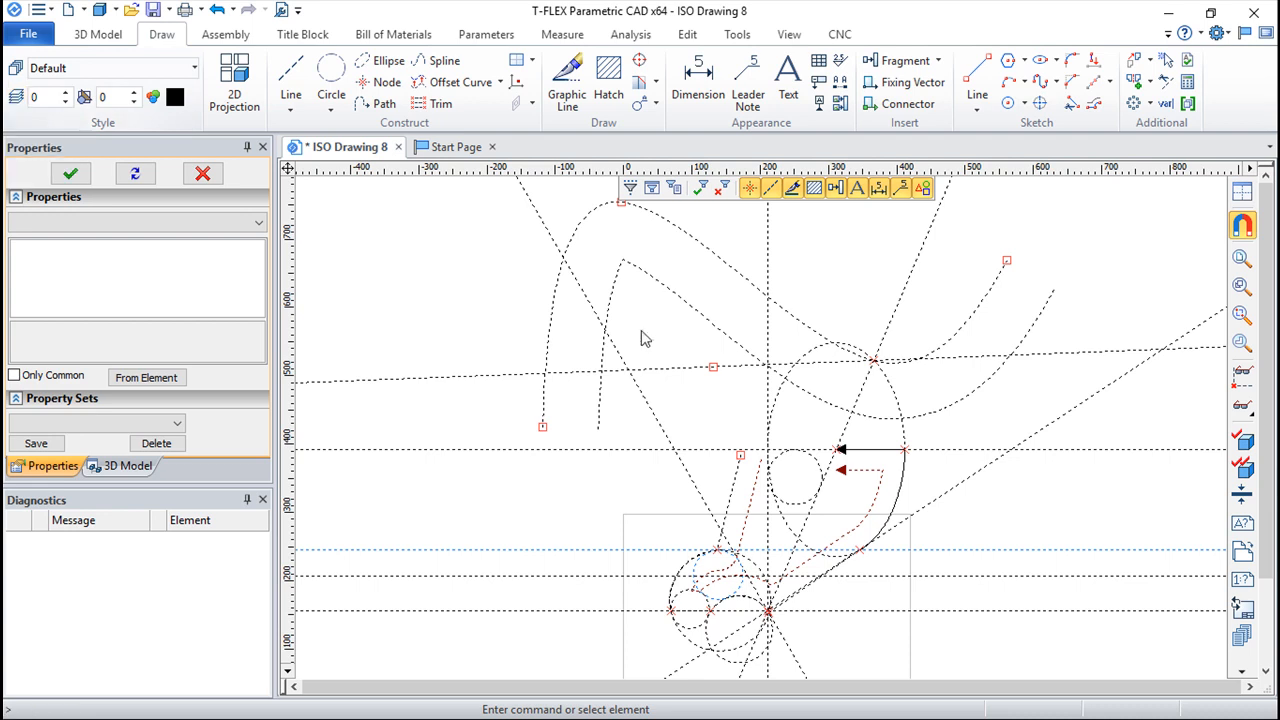
left_click(722, 335)
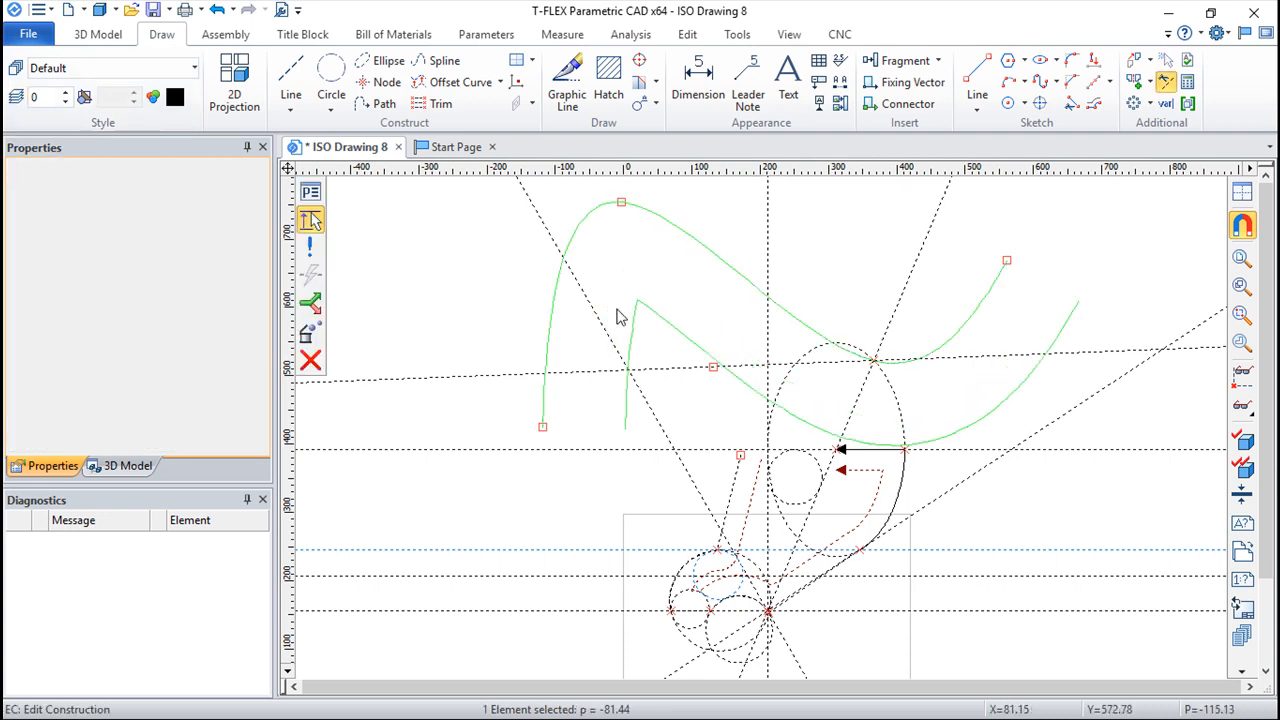
left_click(310, 192)
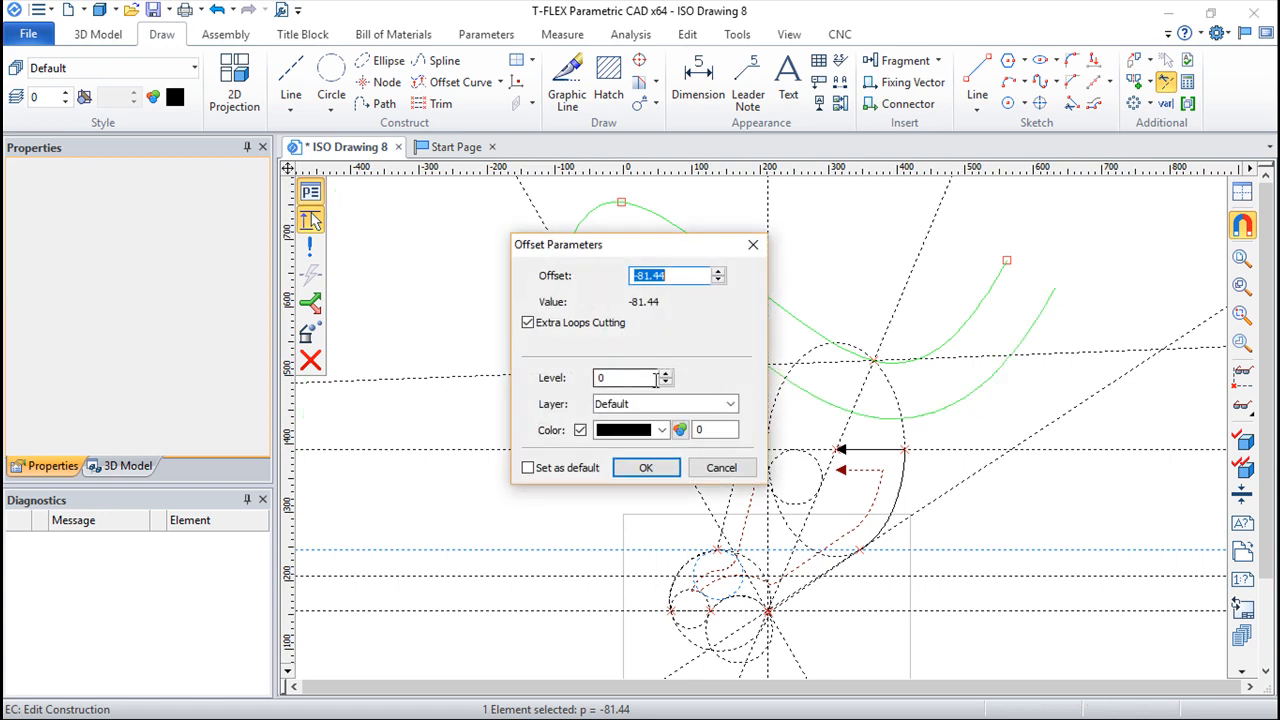
left_click(613, 377)
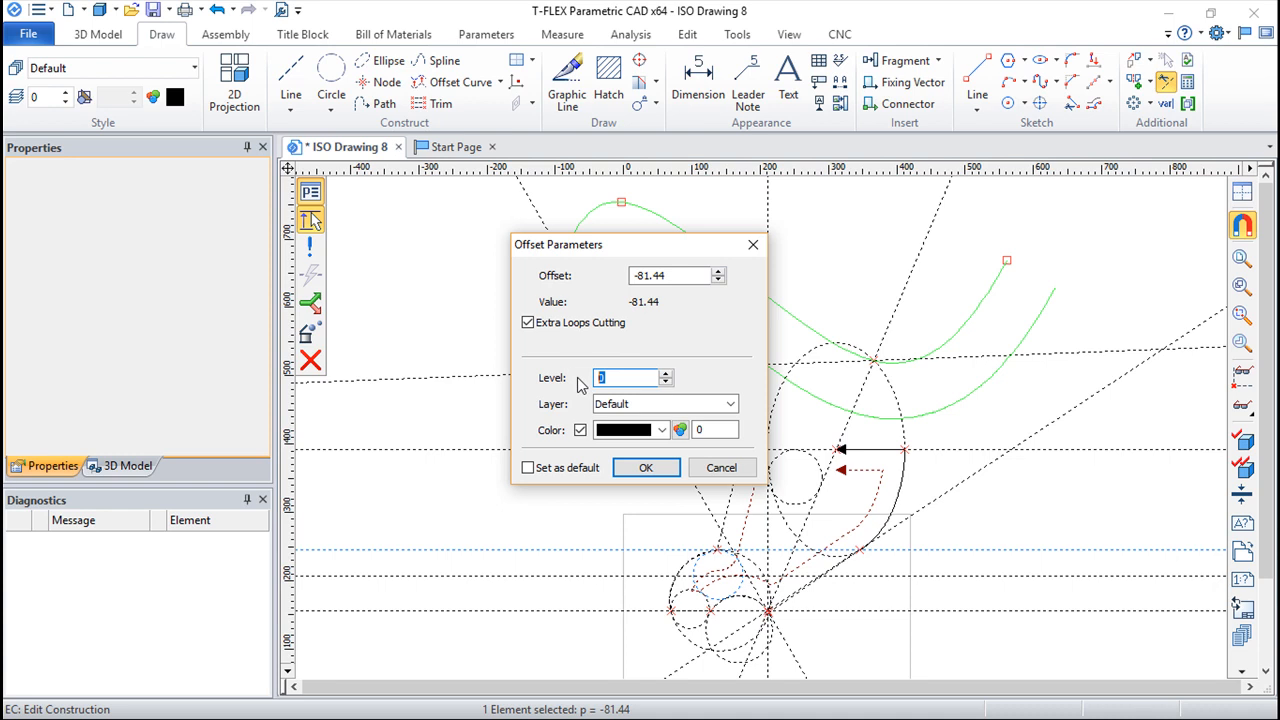
left_click(645, 467)
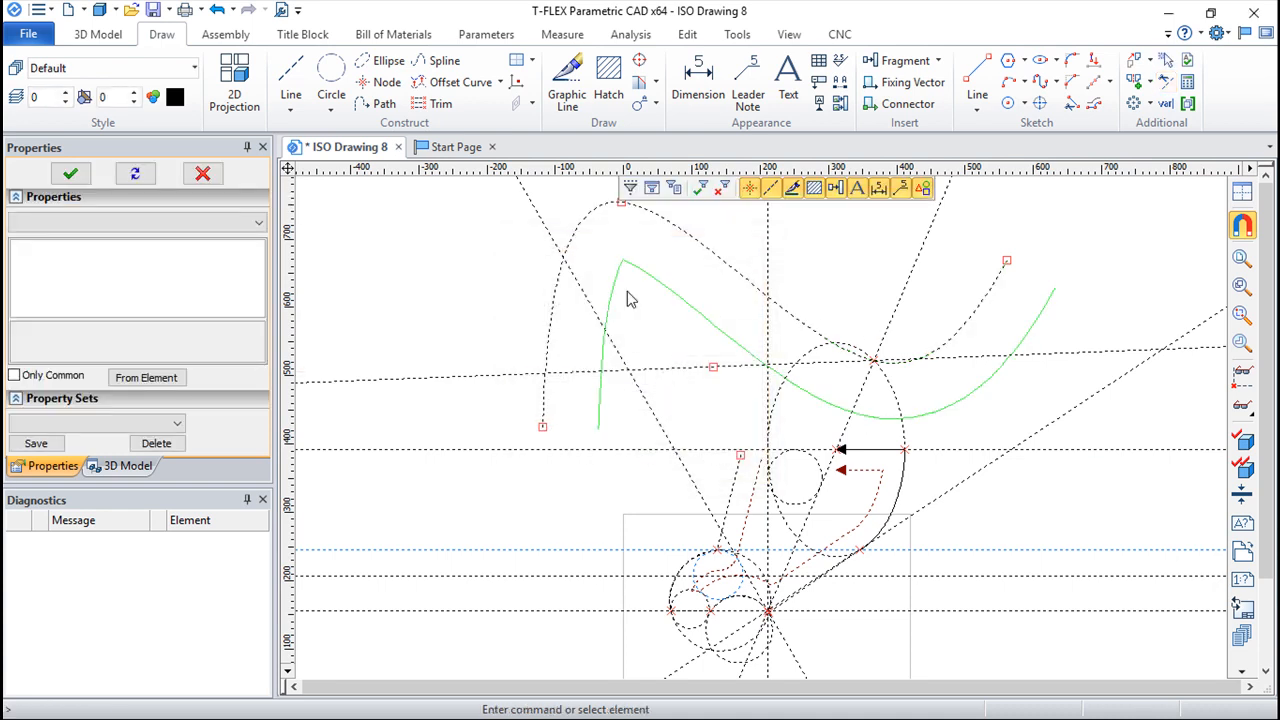
Step: Limit the visible levels of construction elements and nodes to start from 1
left_click(18, 100)
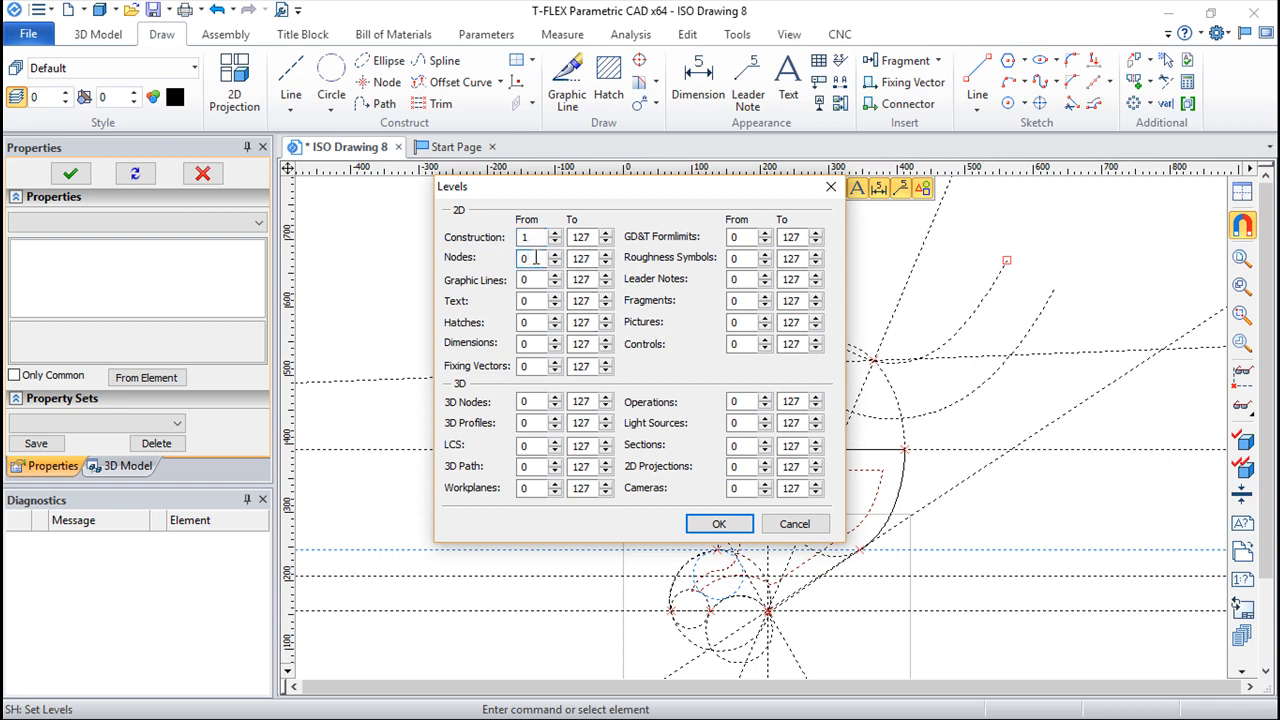
type("1")
left_click(719, 523)
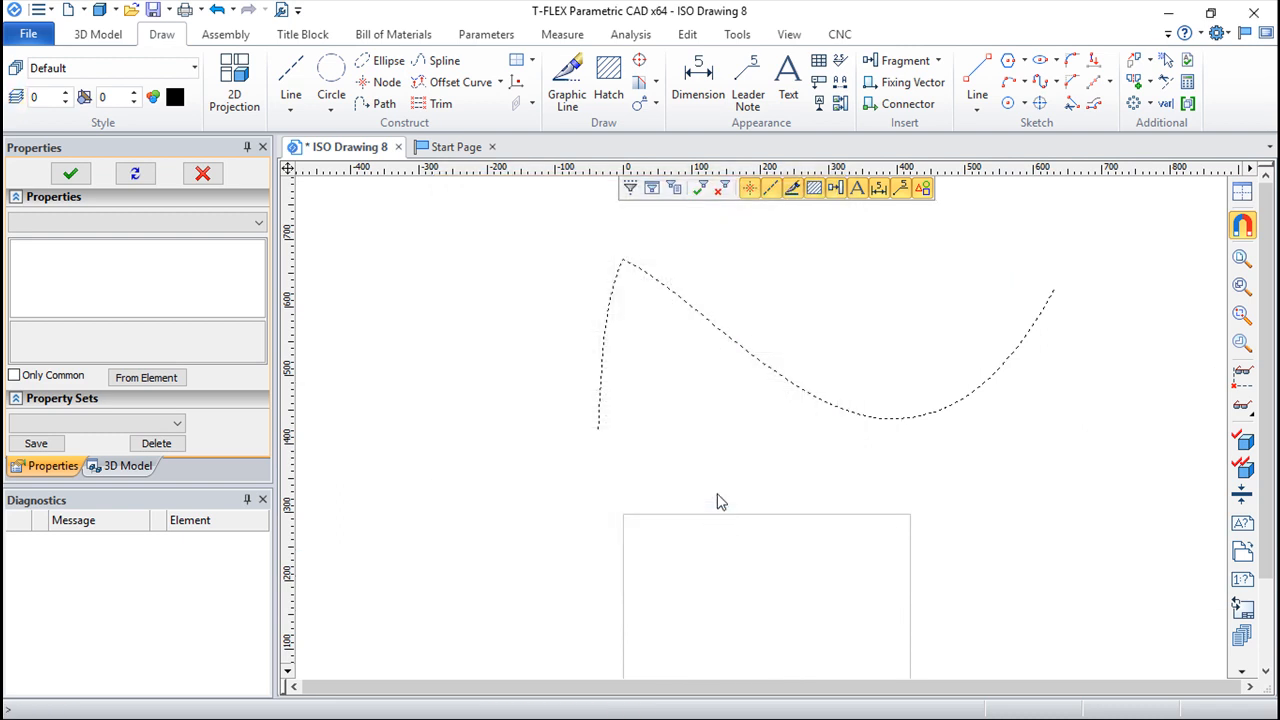
scroll(786, 346, "down", 2)
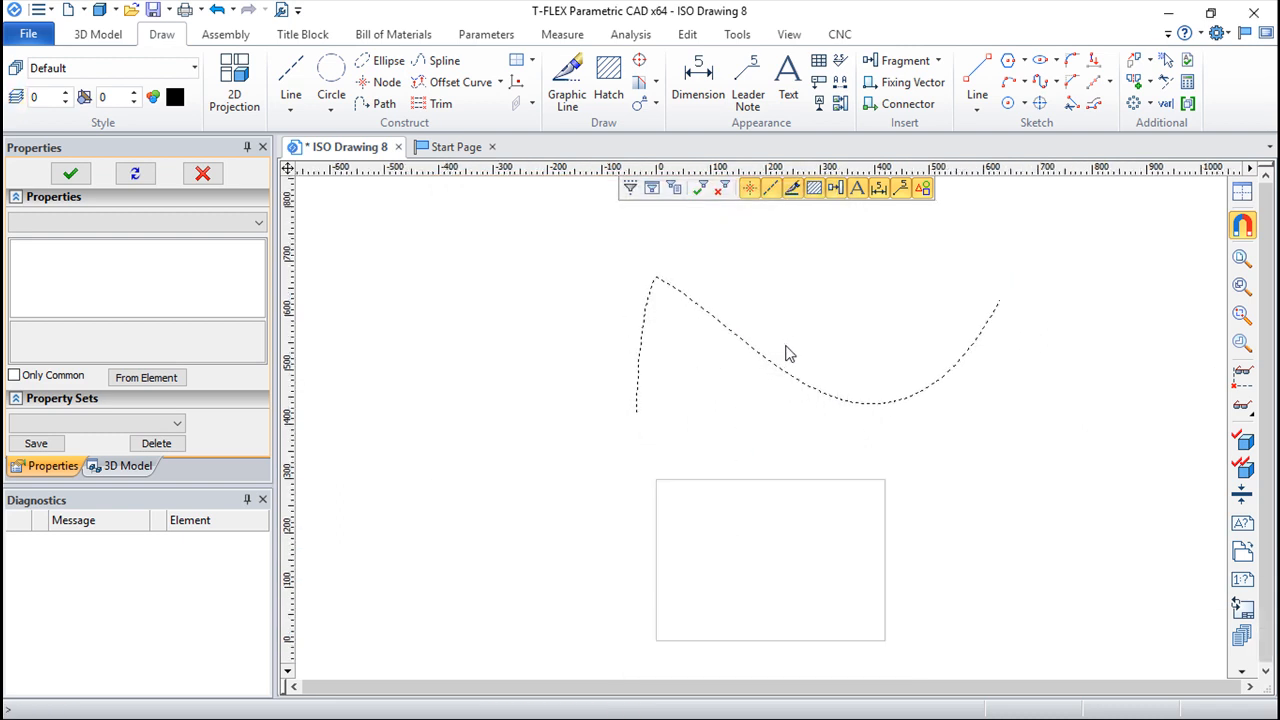
scroll(786, 346, "up", 4)
middle_click_drag(857, 338, 811, 380)
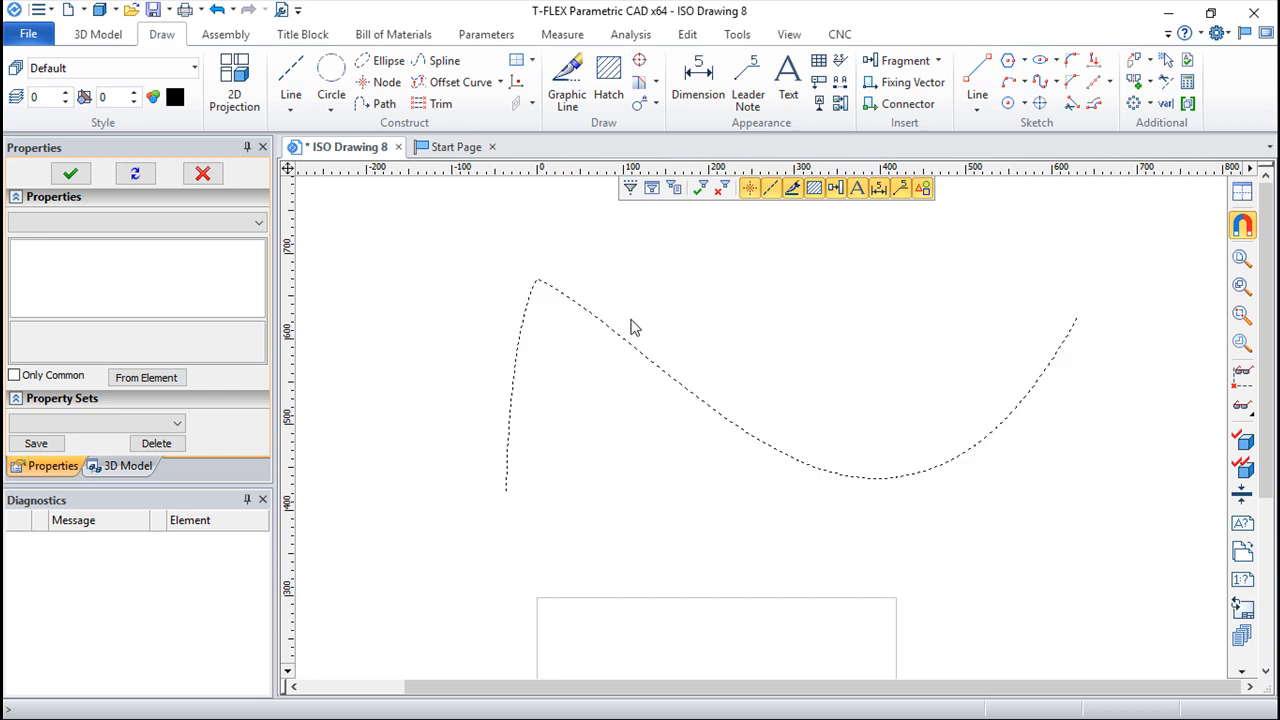
Step: Set the lowest visible level for nodes to 0
left_click(16, 96)
left_click(527, 258)
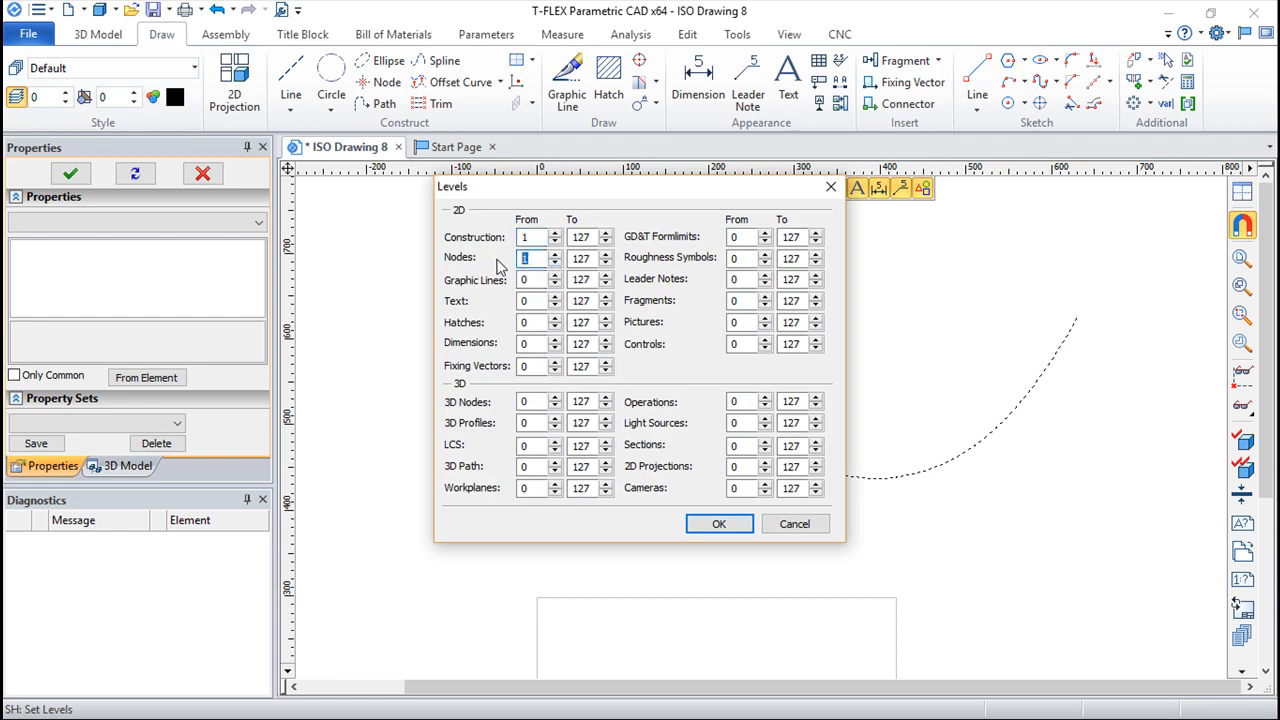
key("Return")
scroll(640, 367, "down", 5)
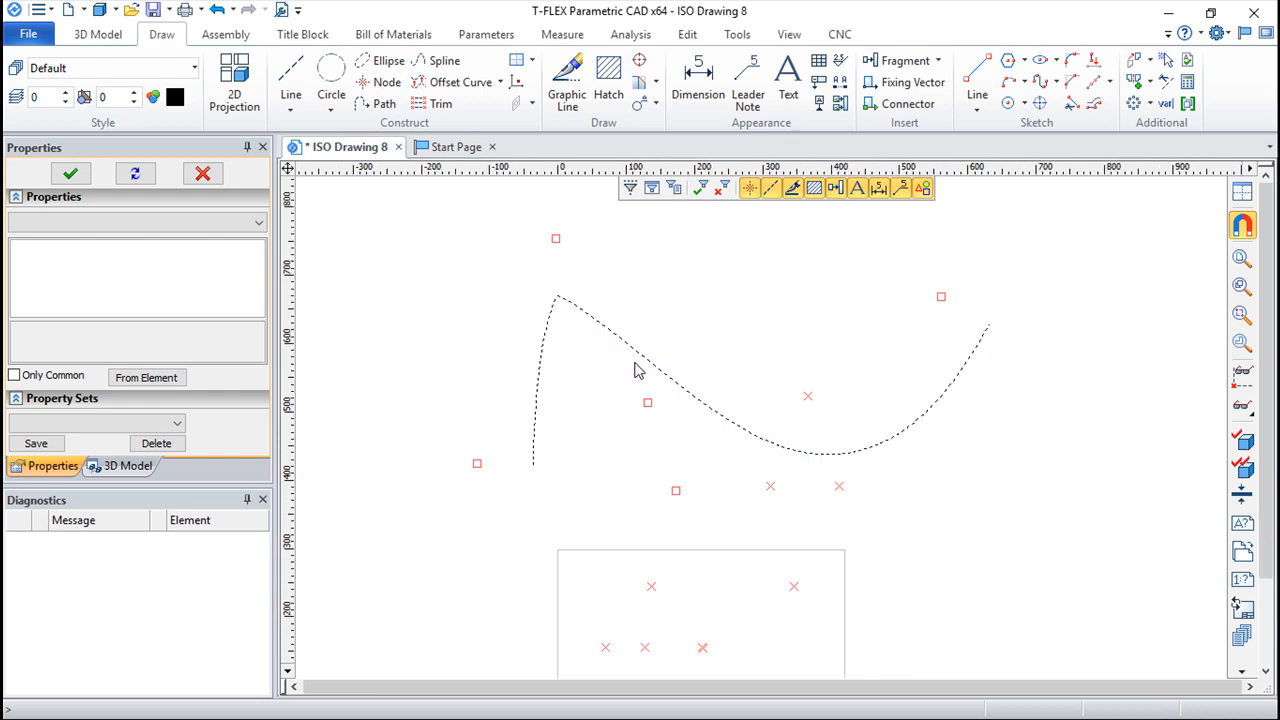
scroll(629, 371, "up", 3)
scroll(626, 369, "down", 1)
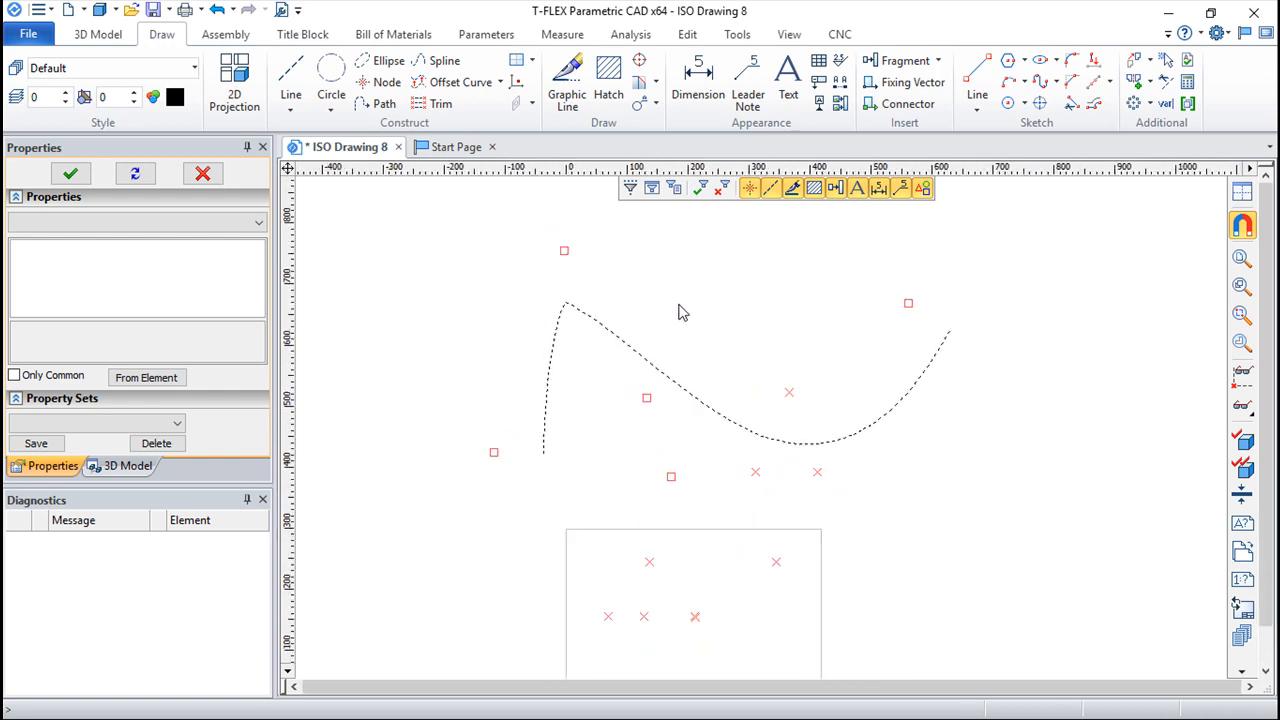
Step: Try -126 as the lowest visible level for construction elements, and set it to 0
left_click(16, 96)
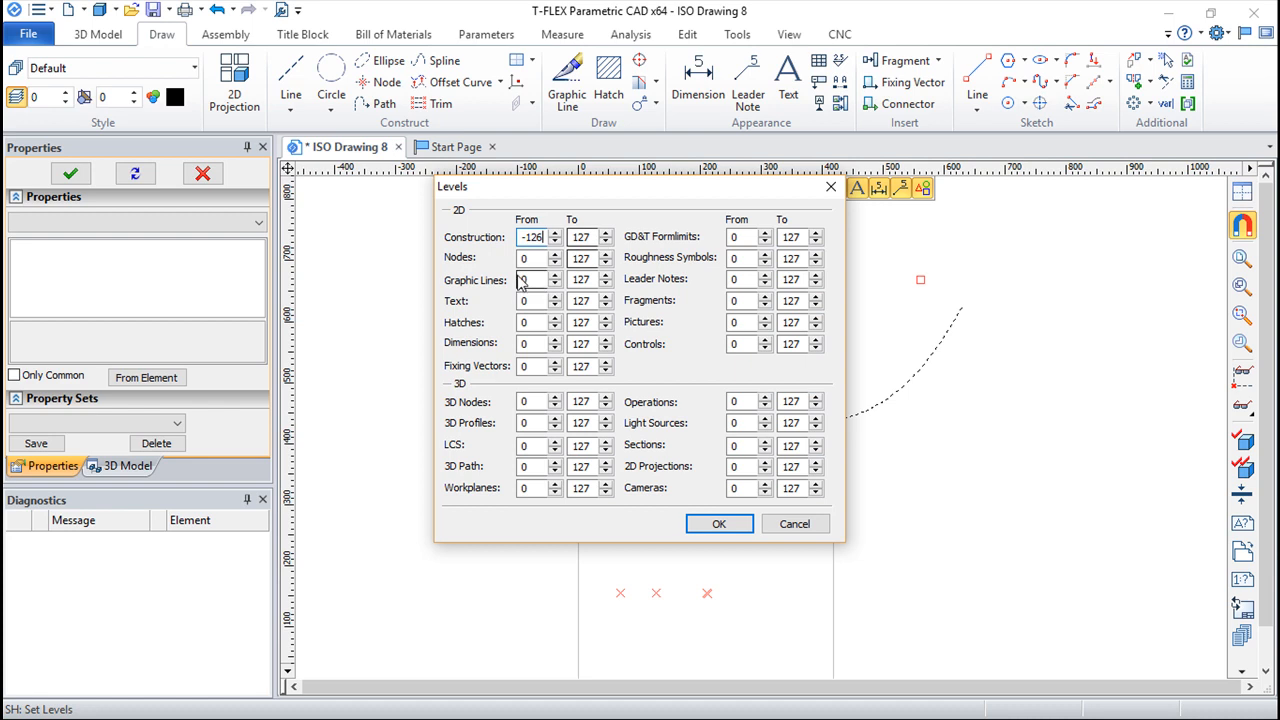
left_click(707, 529)
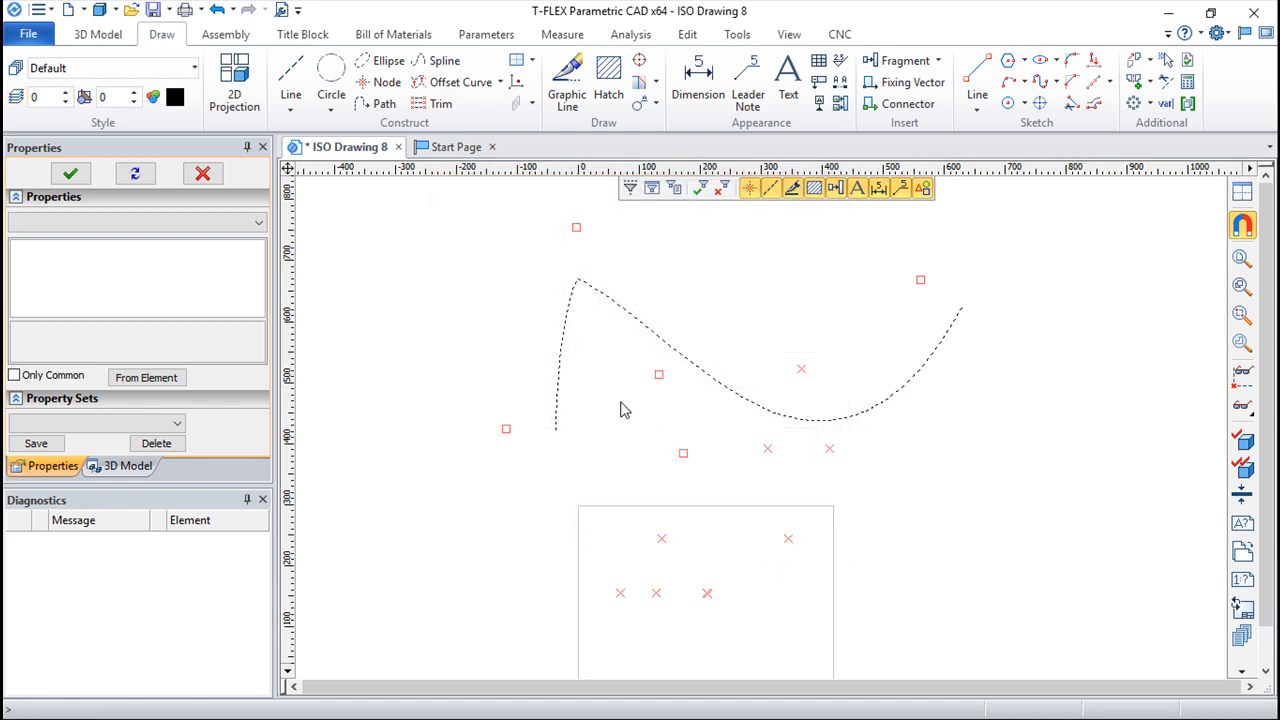
left_click(16, 96)
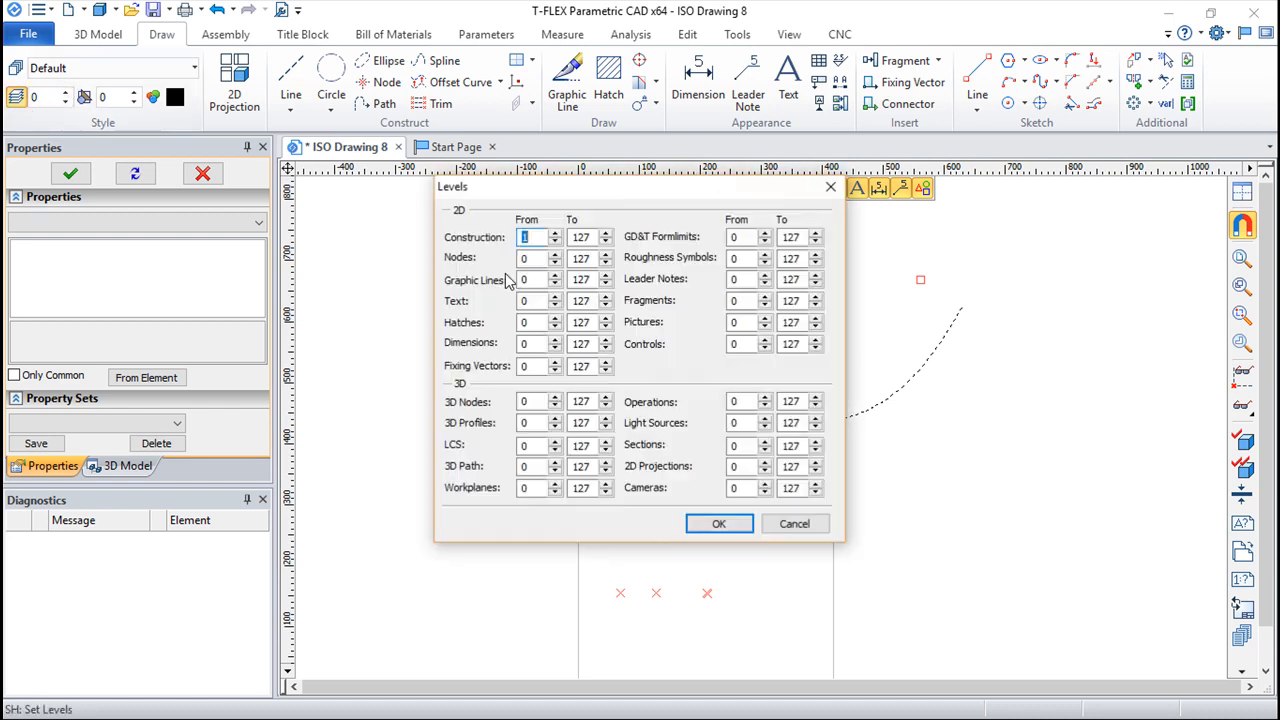
type("0")
key("Return")
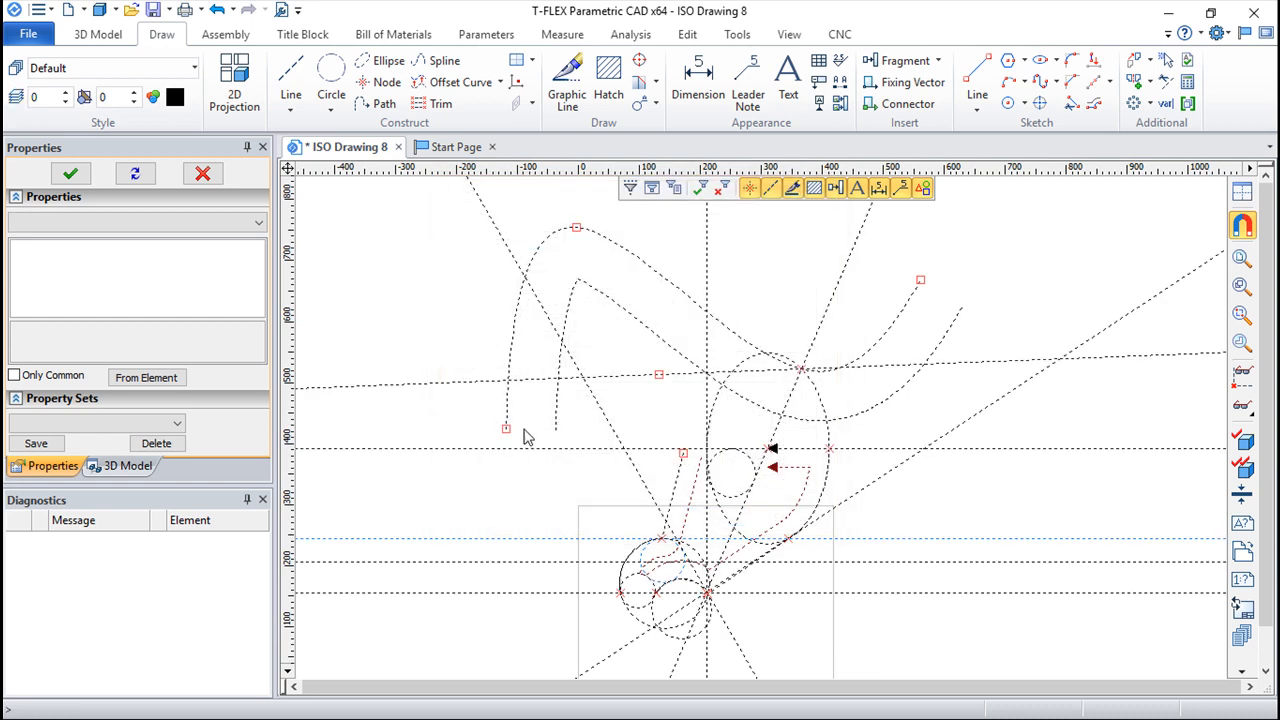
Step: Construct a vertical line far to the left of the sheet and a line at about 54° through its intersection with the ellipse's horizontal centre line
scroll(524, 430, "down", 2)
scroll(430, 427, "up", 5)
middle_click_drag(430, 391, 660, 397)
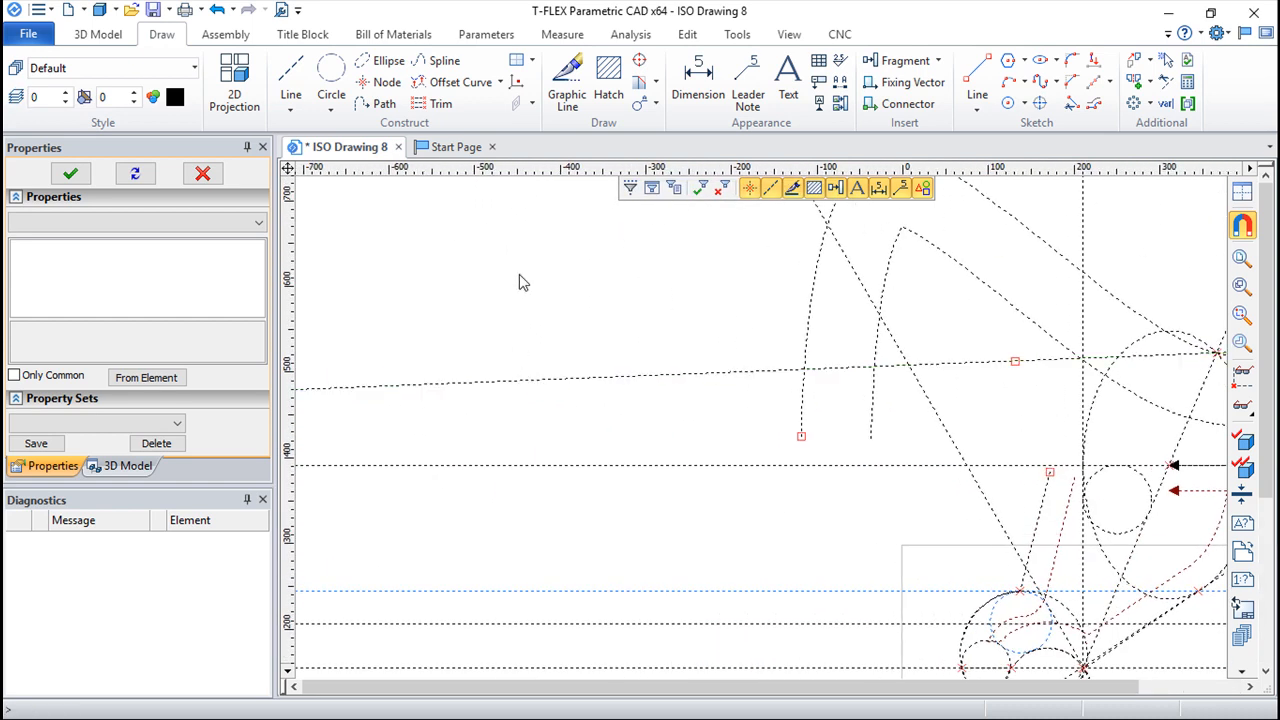
left_click(290, 76)
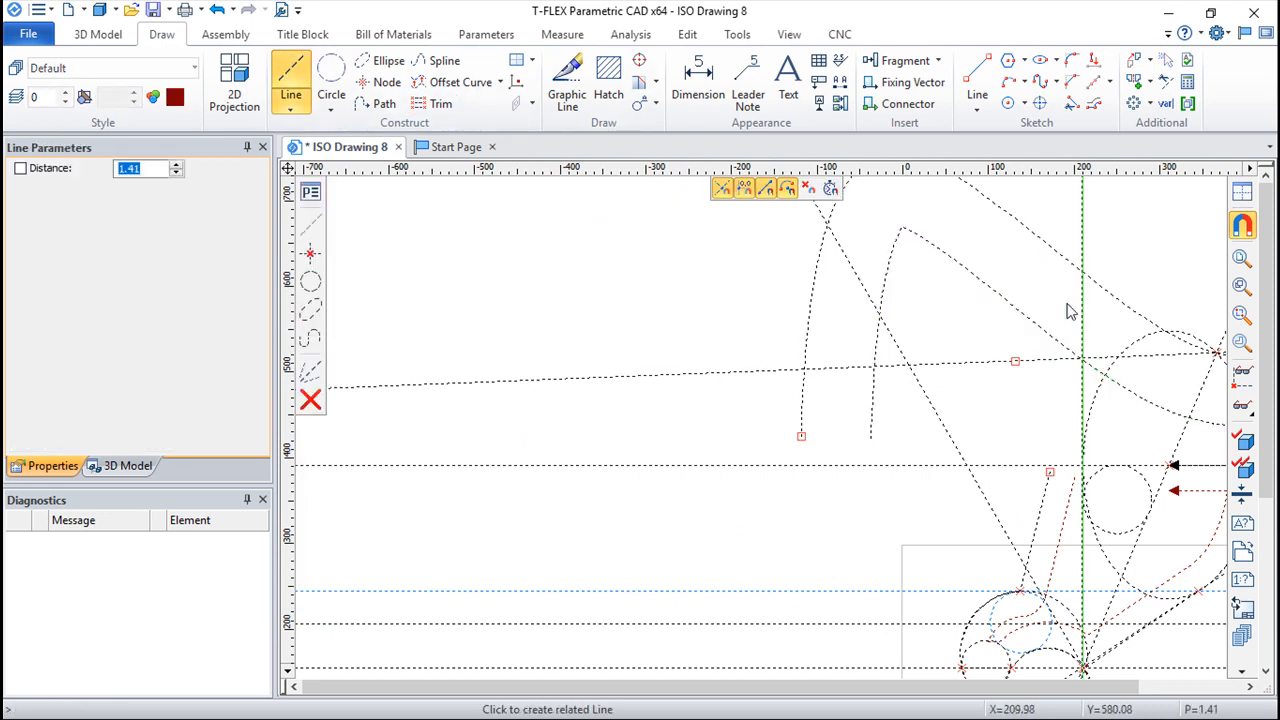
left_click(460, 366)
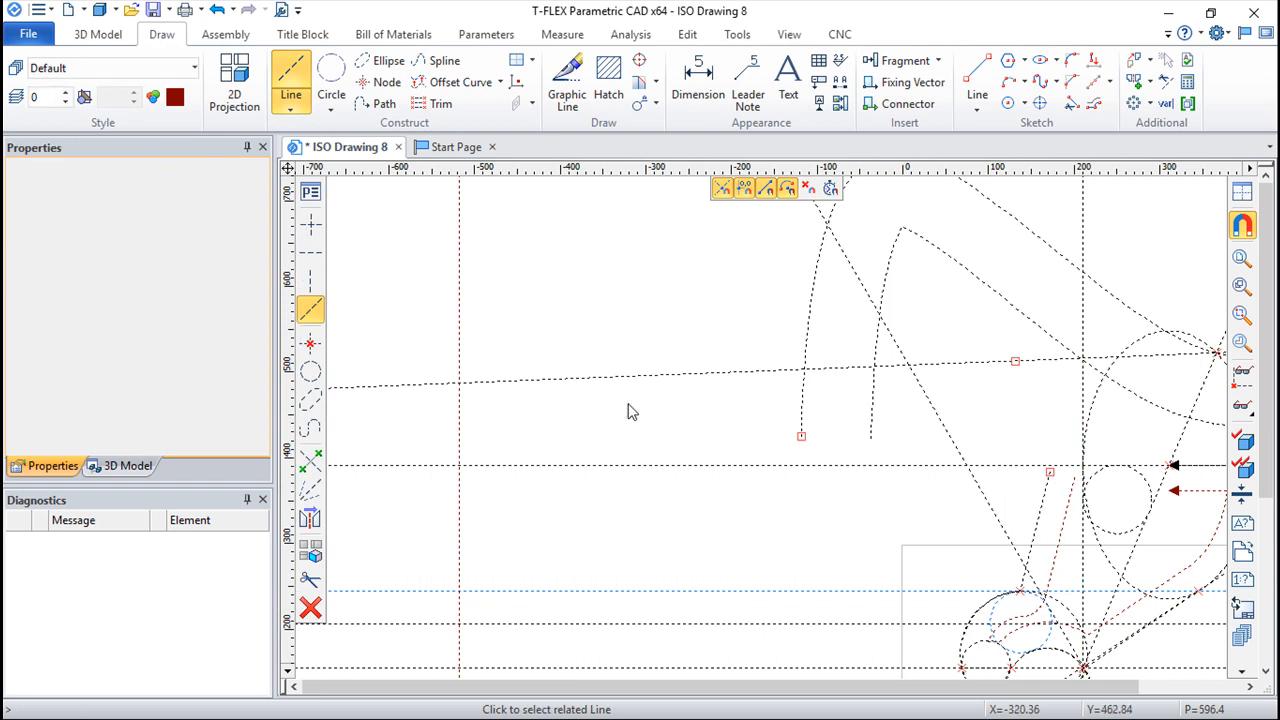
left_click(460, 466)
left_click(590, 288)
Step: Construct a circle with a radius of about 72 tangent to the new vertical line and the angled line
middle_click_drag(671, 328, 738, 471)
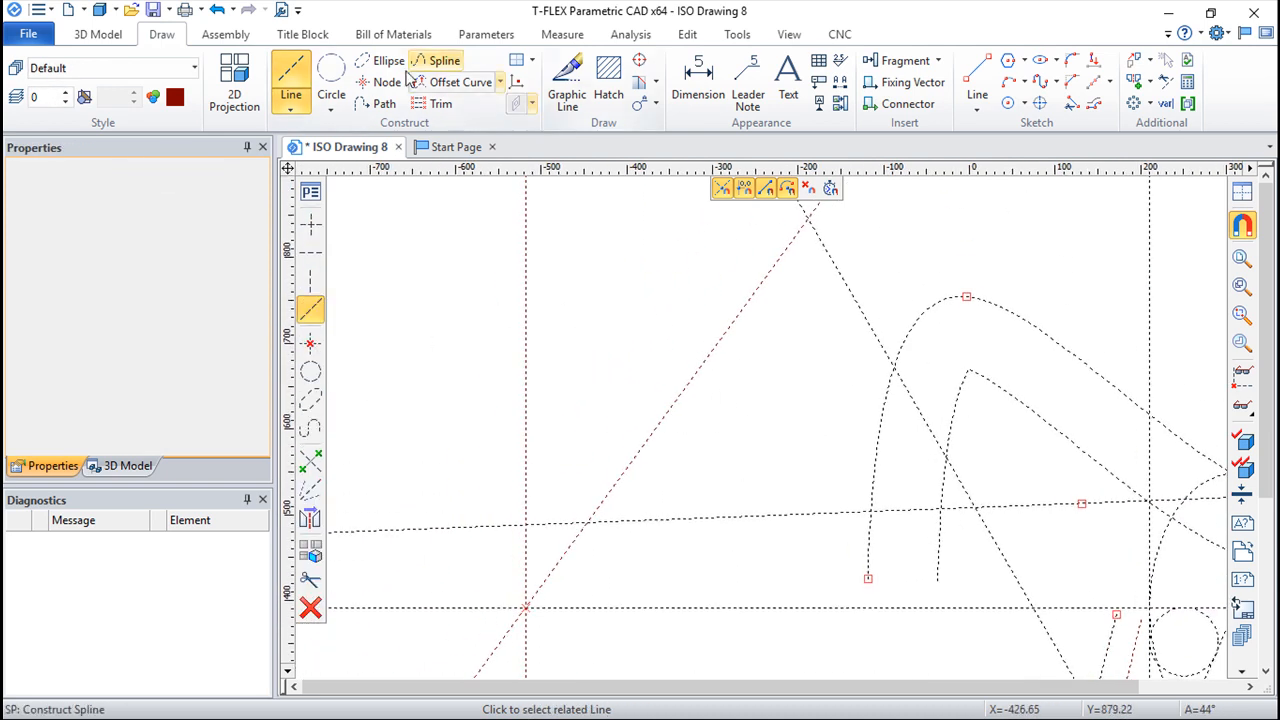
left_click(331, 75)
left_click(527, 362)
left_click(640, 446)
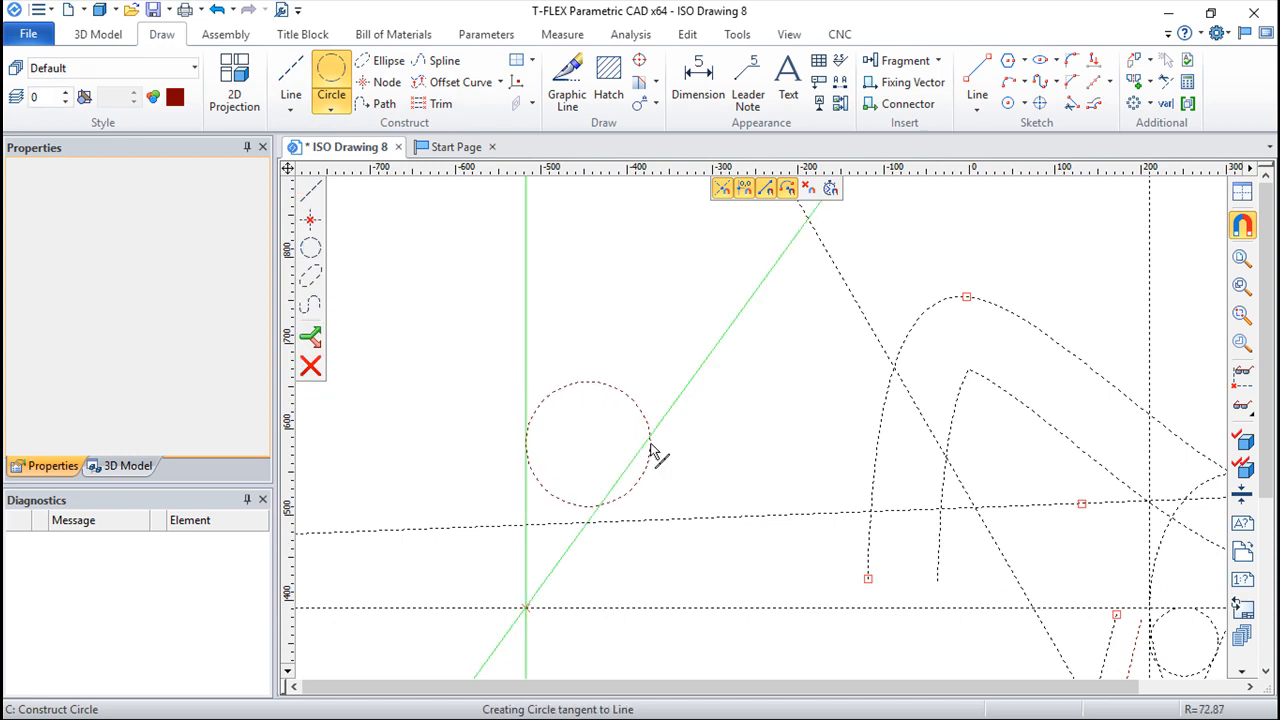
left_click(609, 362)
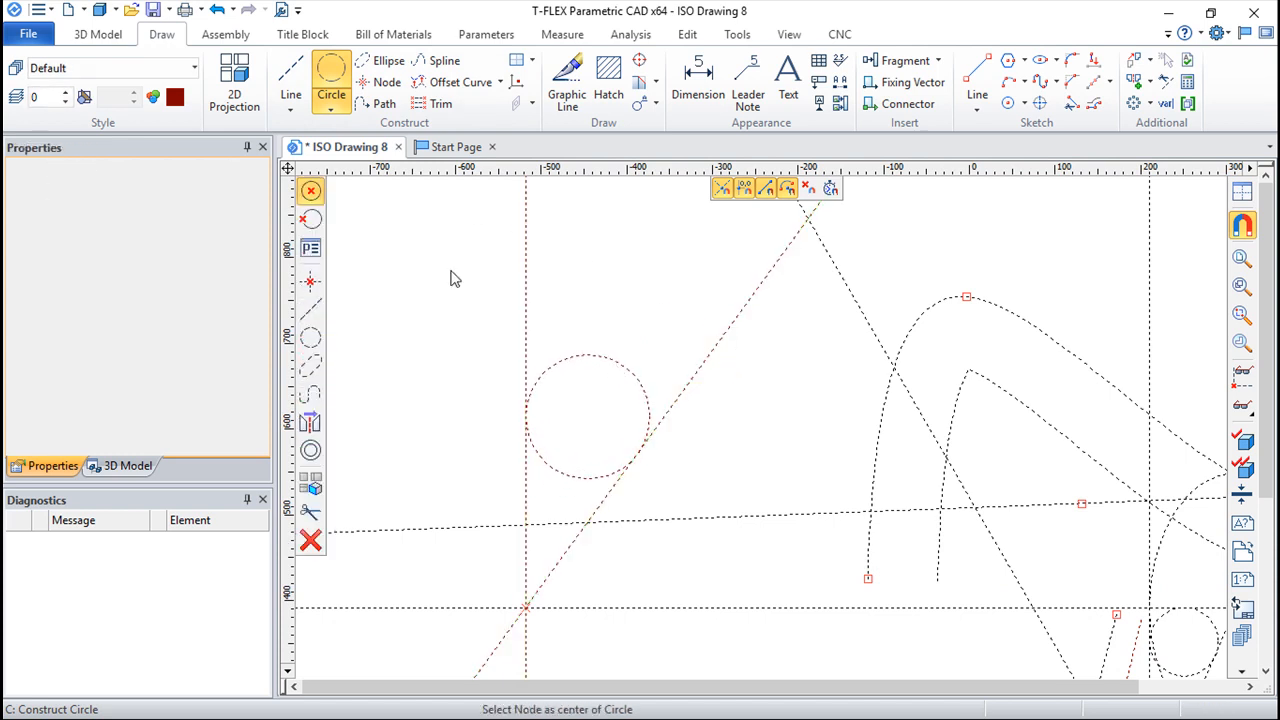
Step: Construct a horizontal line, related to the ellipse's horizontal centre line, touching the top of the new circle
left_click(291, 80)
left_click(629, 621)
left_click(588, 355)
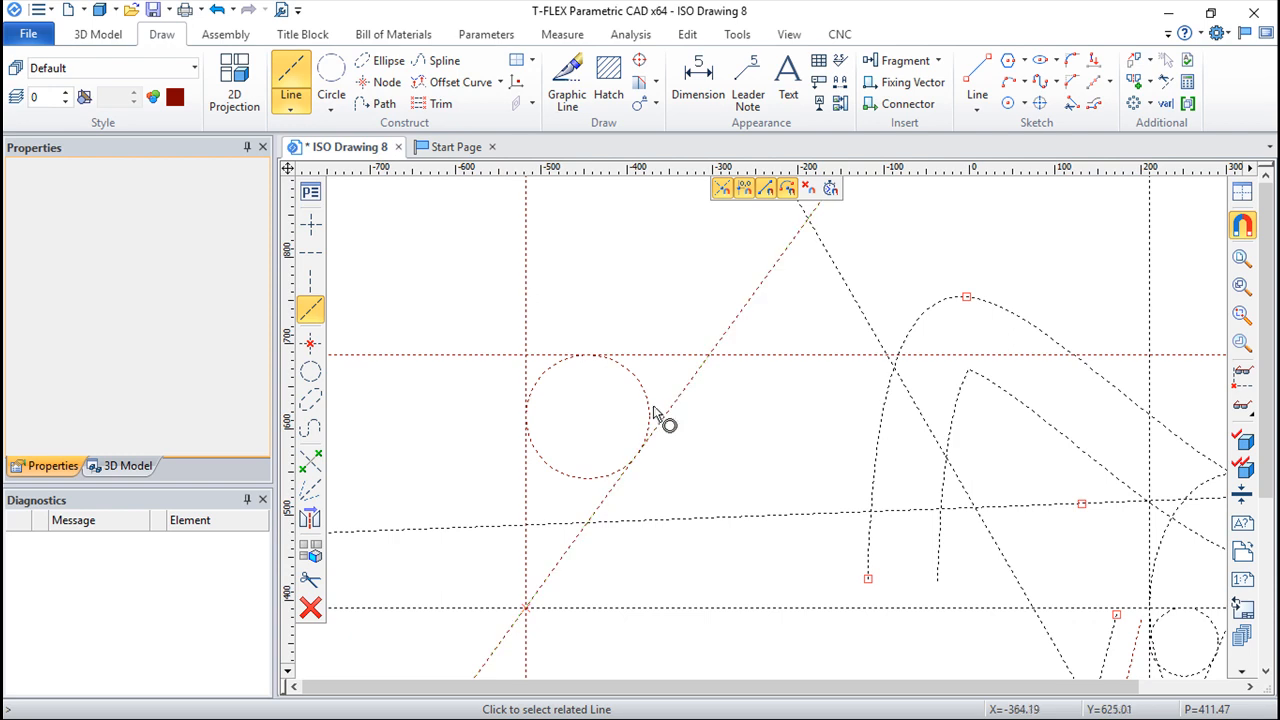
key("Escape")
Step: Try to redefine the angled line as parallel to the new vertical line at a distance of 169.84, and show the dependent circle's element information
key("c")
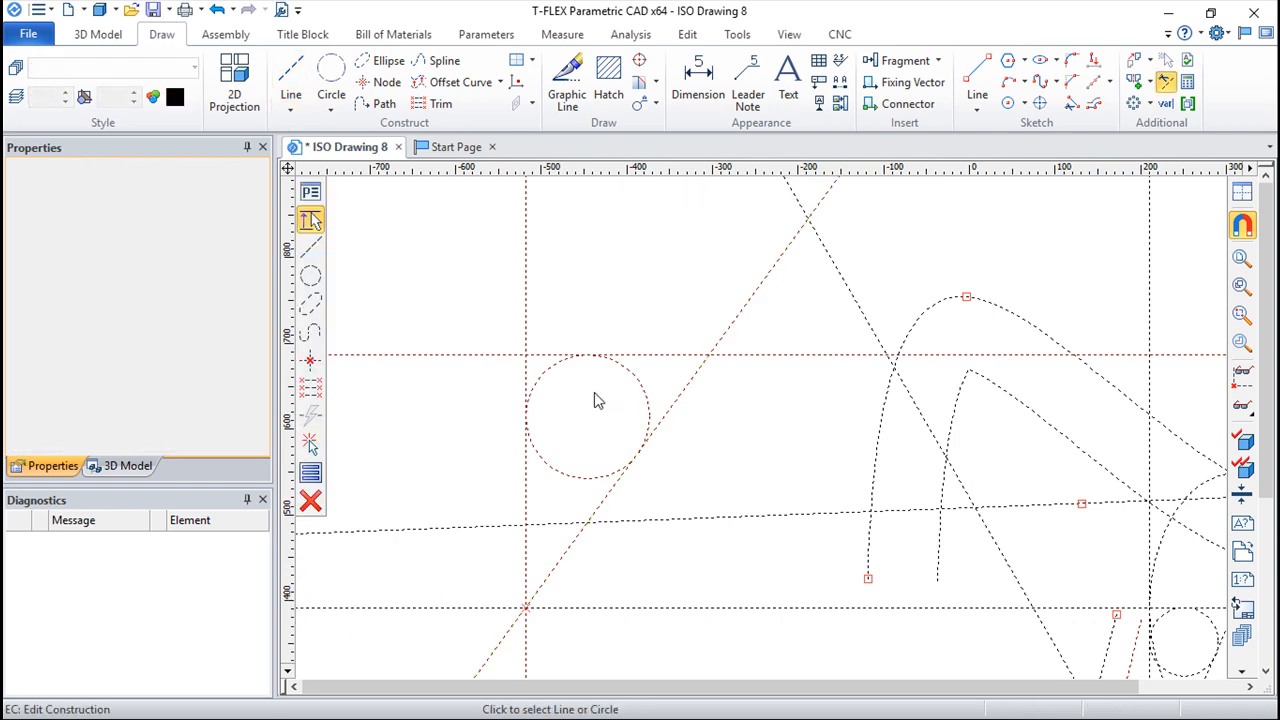
left_click(697, 386)
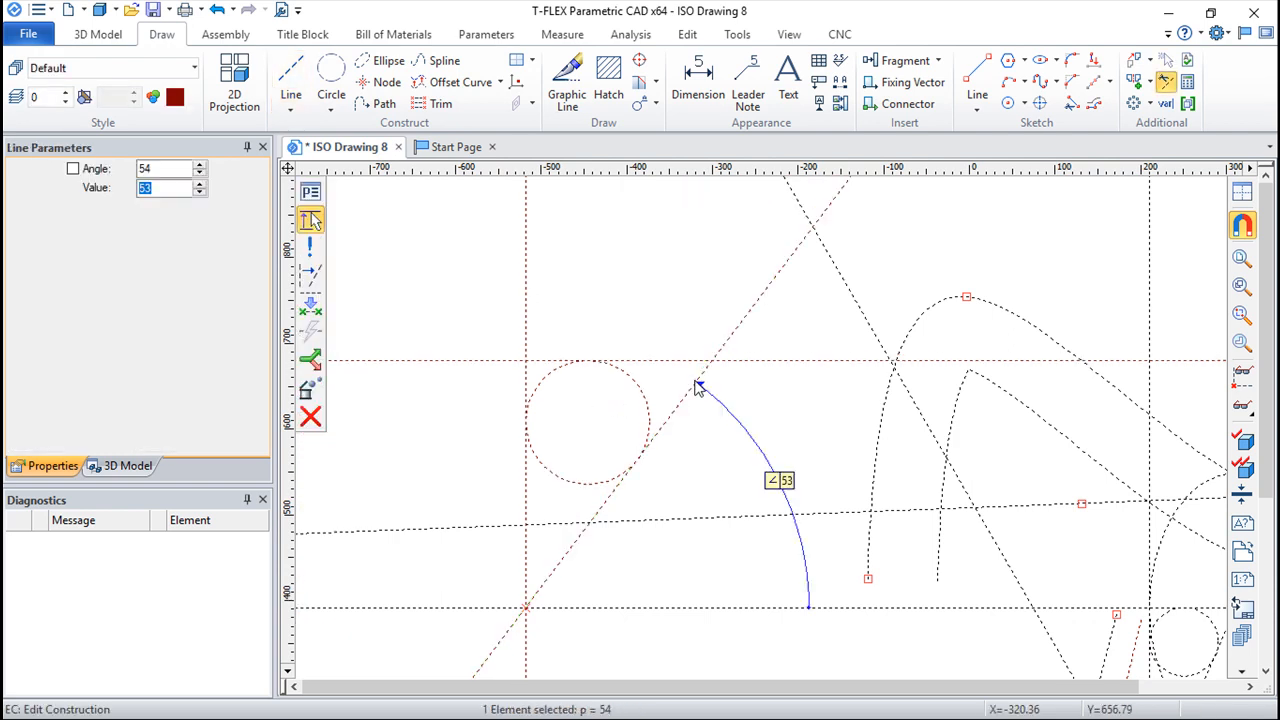
left_click(311, 286)
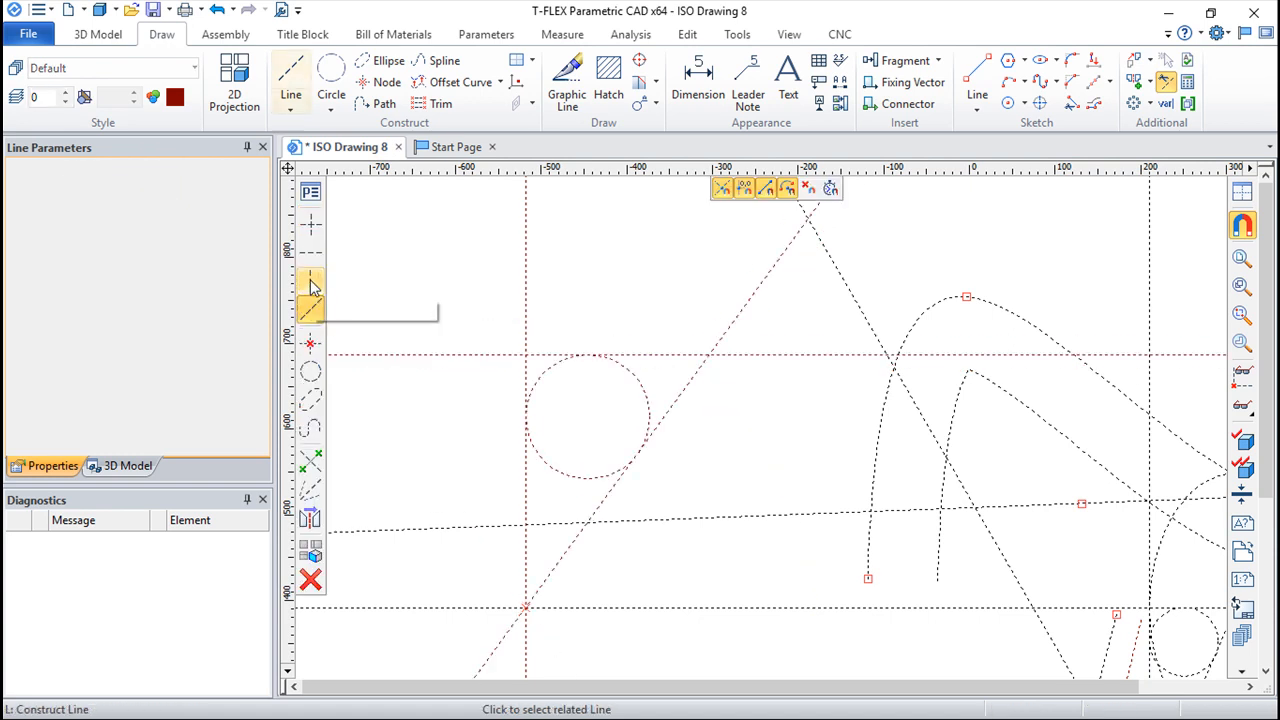
left_click(528, 314)
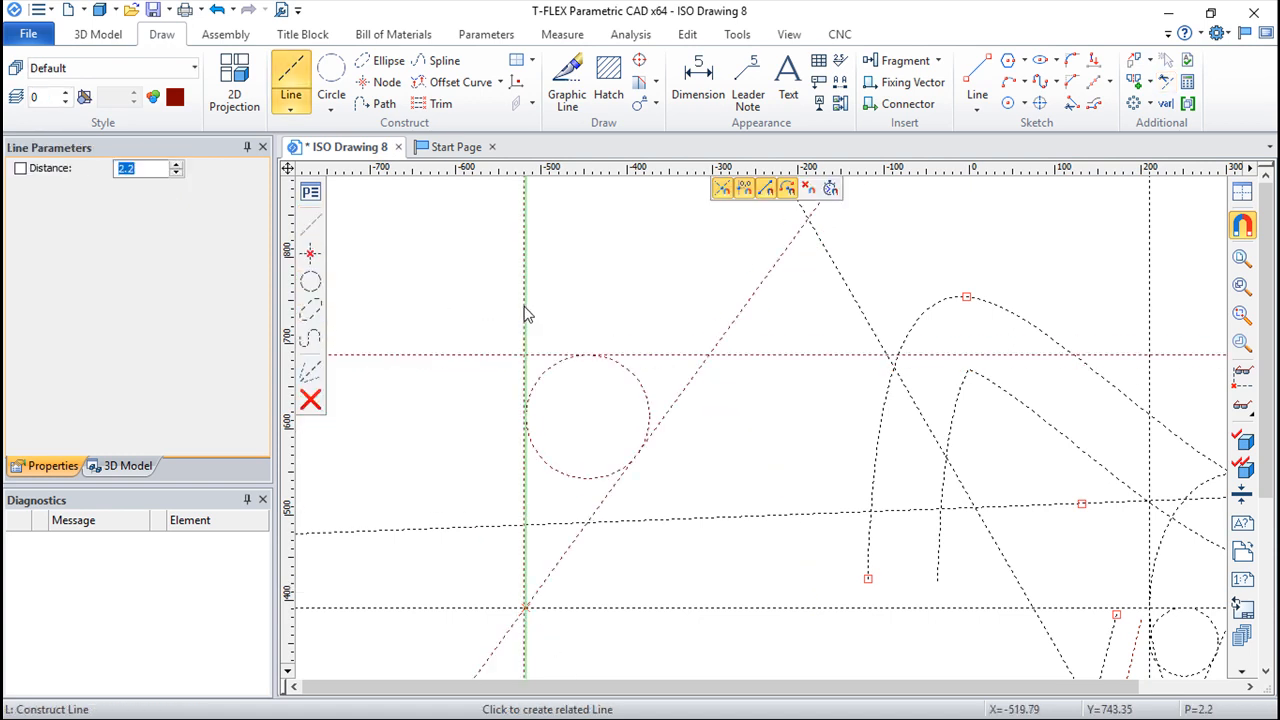
left_click(673, 367)
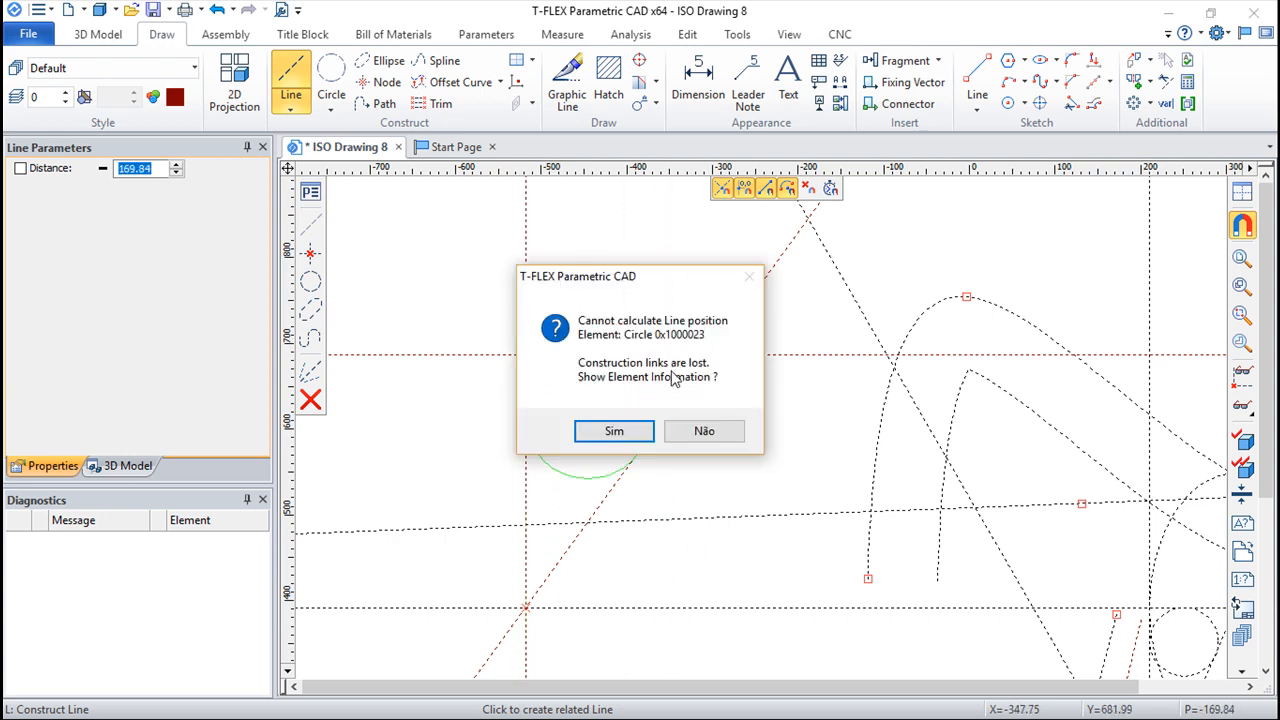
left_click(614, 431)
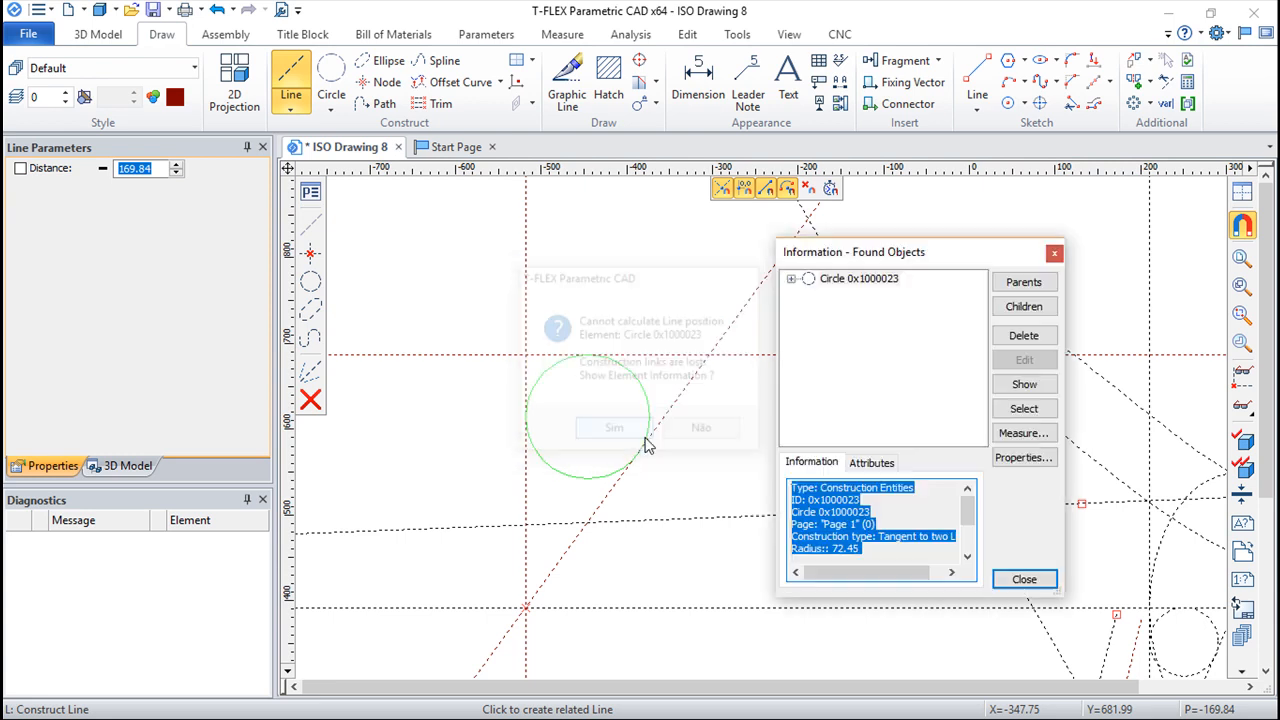
Step: Leave the line edit, close ISO Drawing 8 without saving its changes, and create a new ISO Drawing
key("Escape")
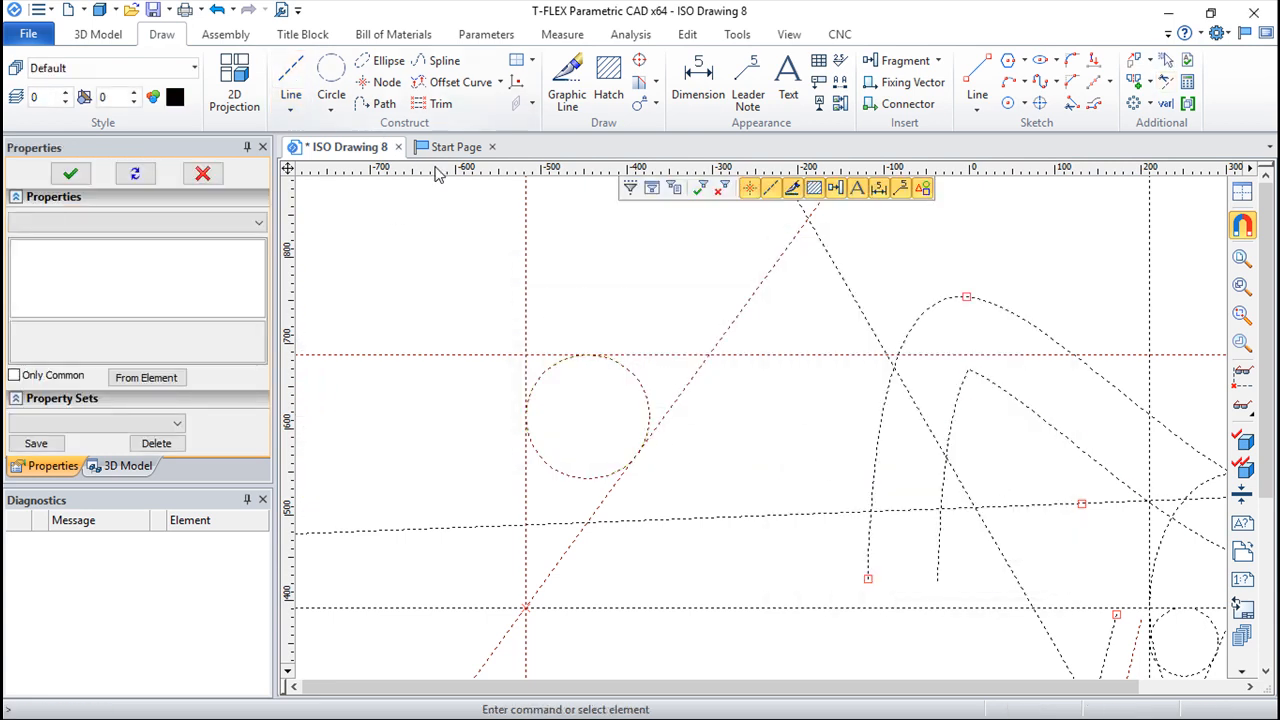
left_click(397, 148)
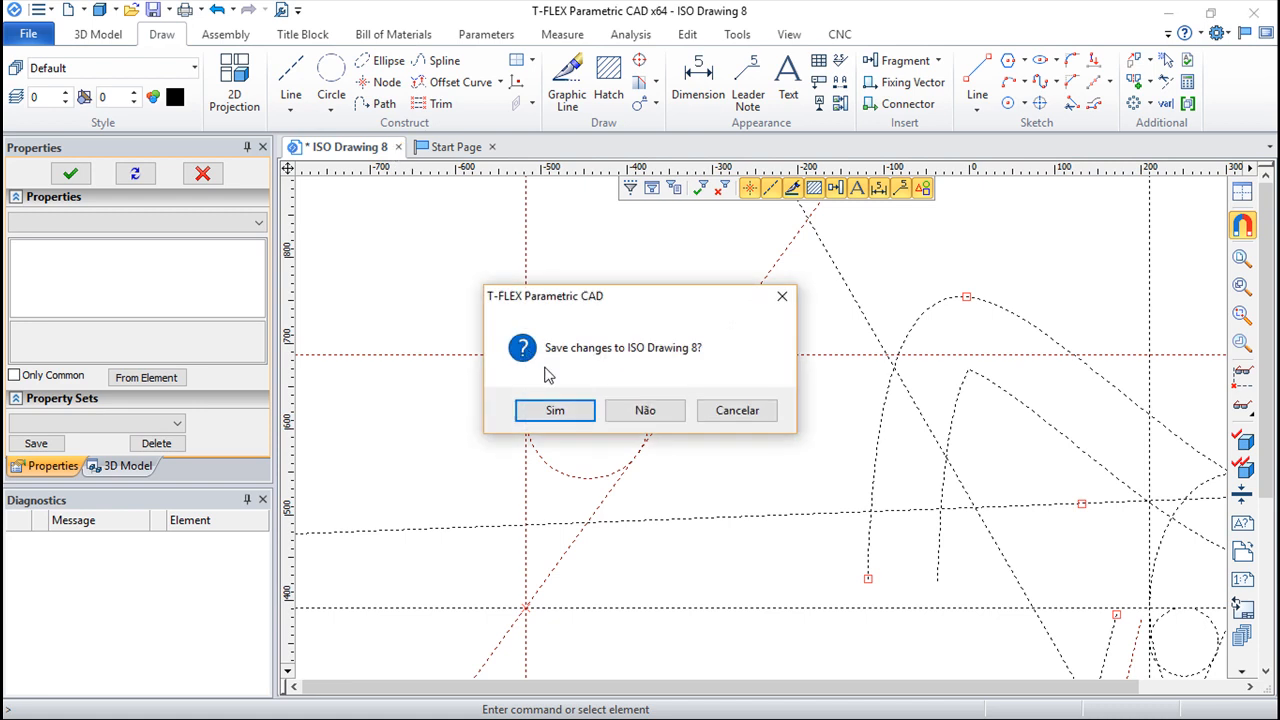
left_click(636, 407)
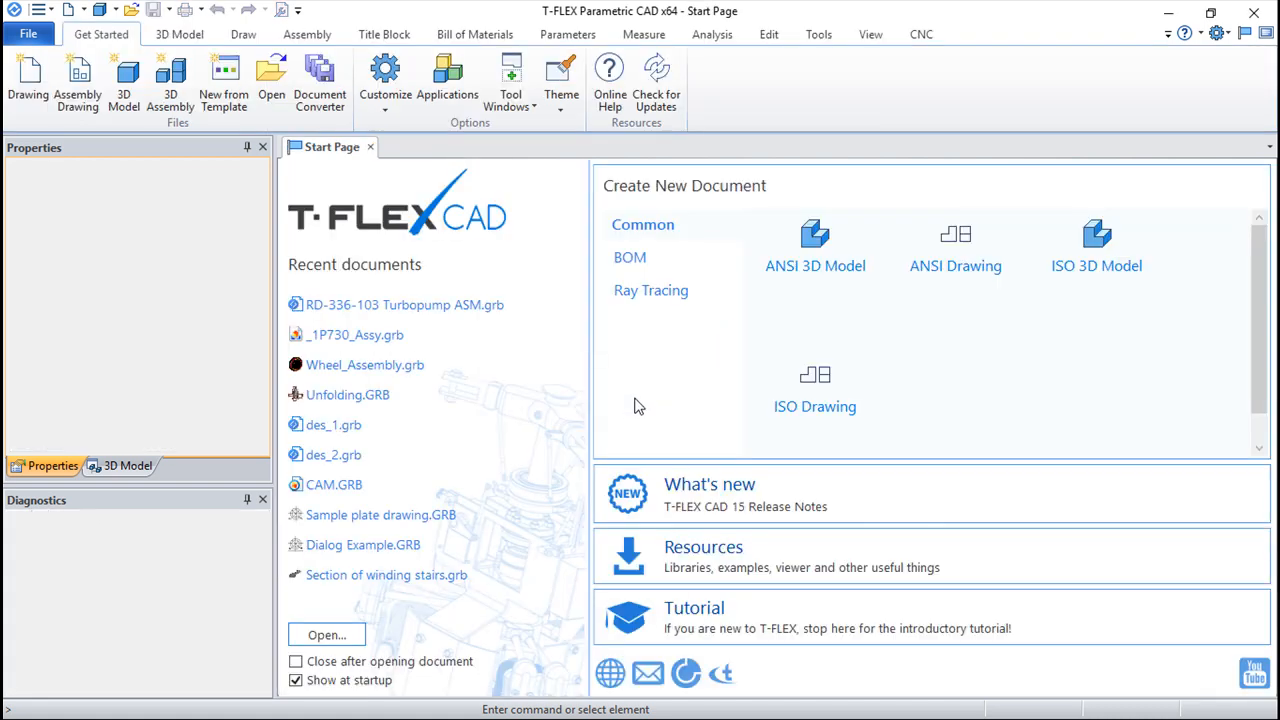
left_click(795, 408)
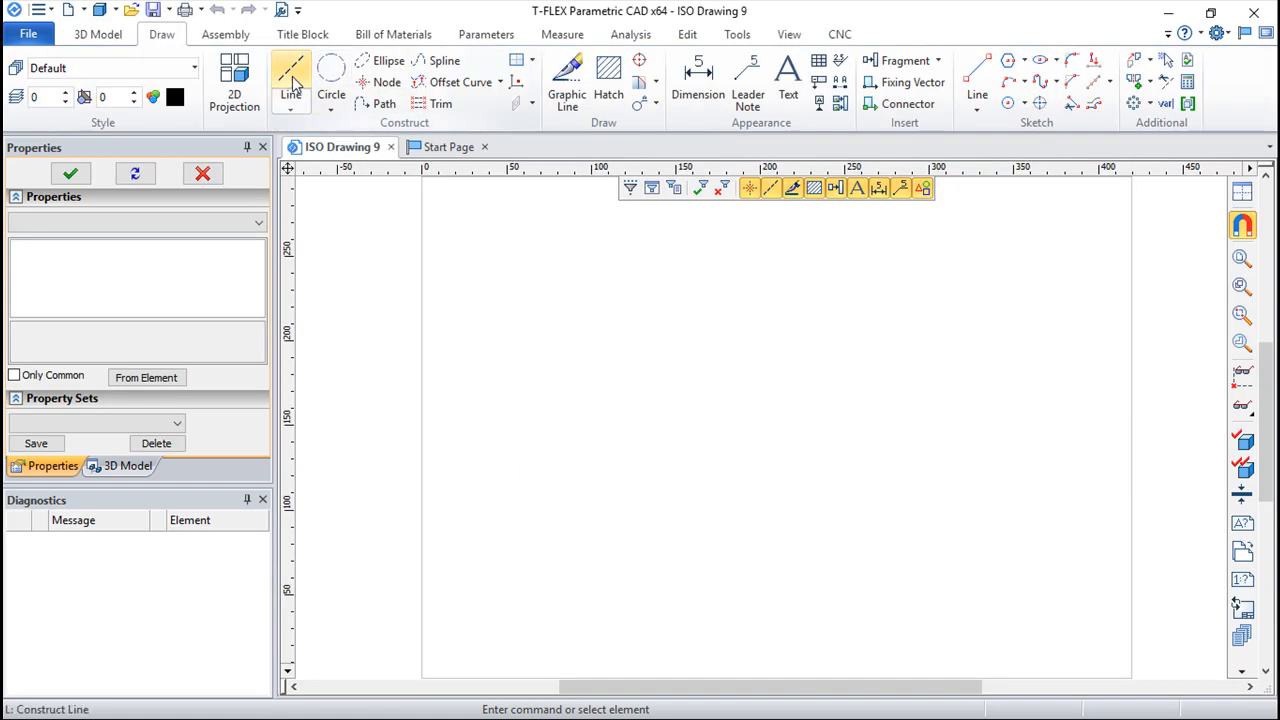
Step: Construct crossing horizontal and vertical lines with a node near the middle of the sheet, at about Y 147
left_click(294, 88)
left_click(739, 431)
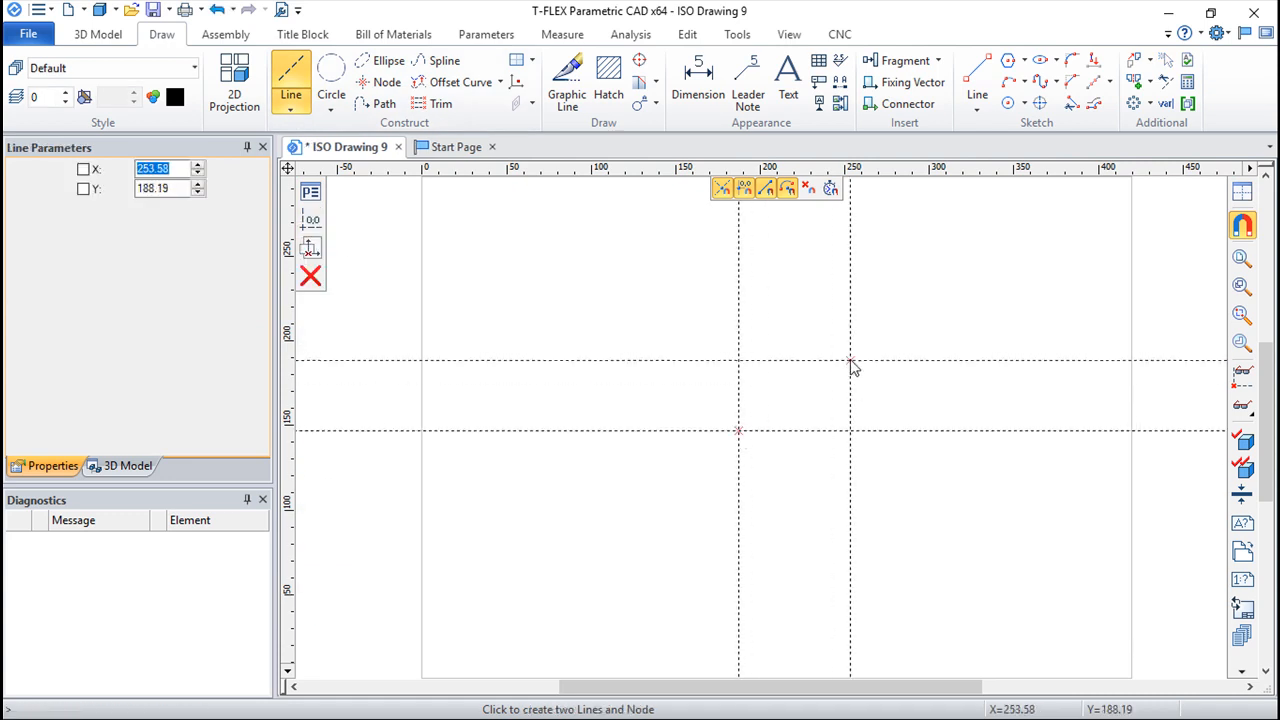
right_click(852, 361)
Step: Construct a line through the crossing node at an angle of about 46°
scroll(851, 362, "up", 3)
middle_click_drag(655, 365, 732, 376)
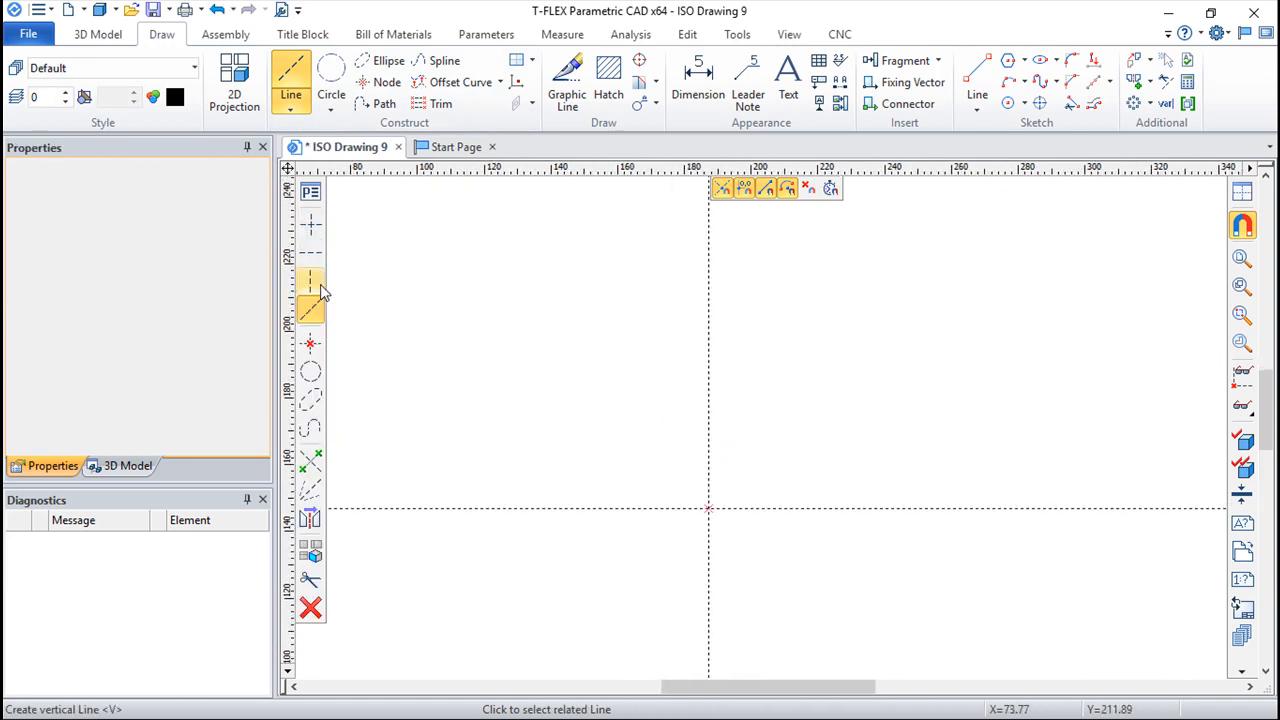
left_click(708, 509)
left_click(857, 360)
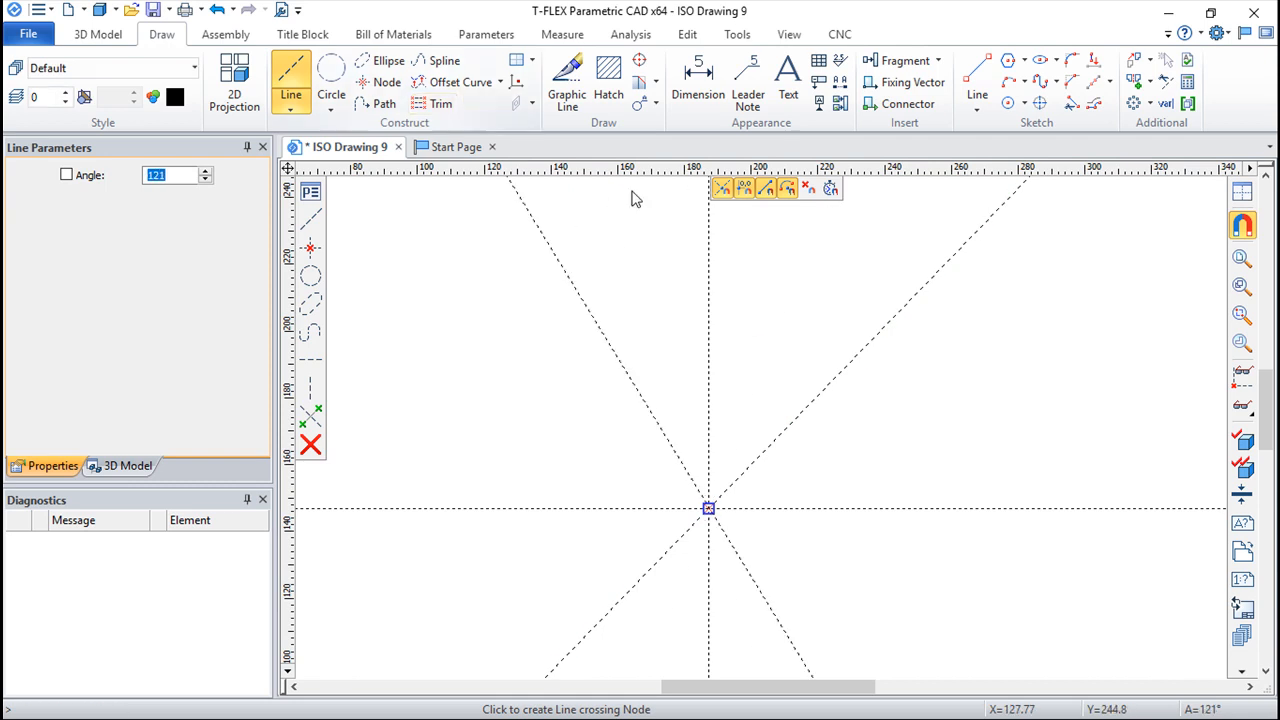
key("Escape")
Step: Construct a circle tangent to the angled line and the vertical line, above the node
left_click(331, 80)
left_click(806, 415)
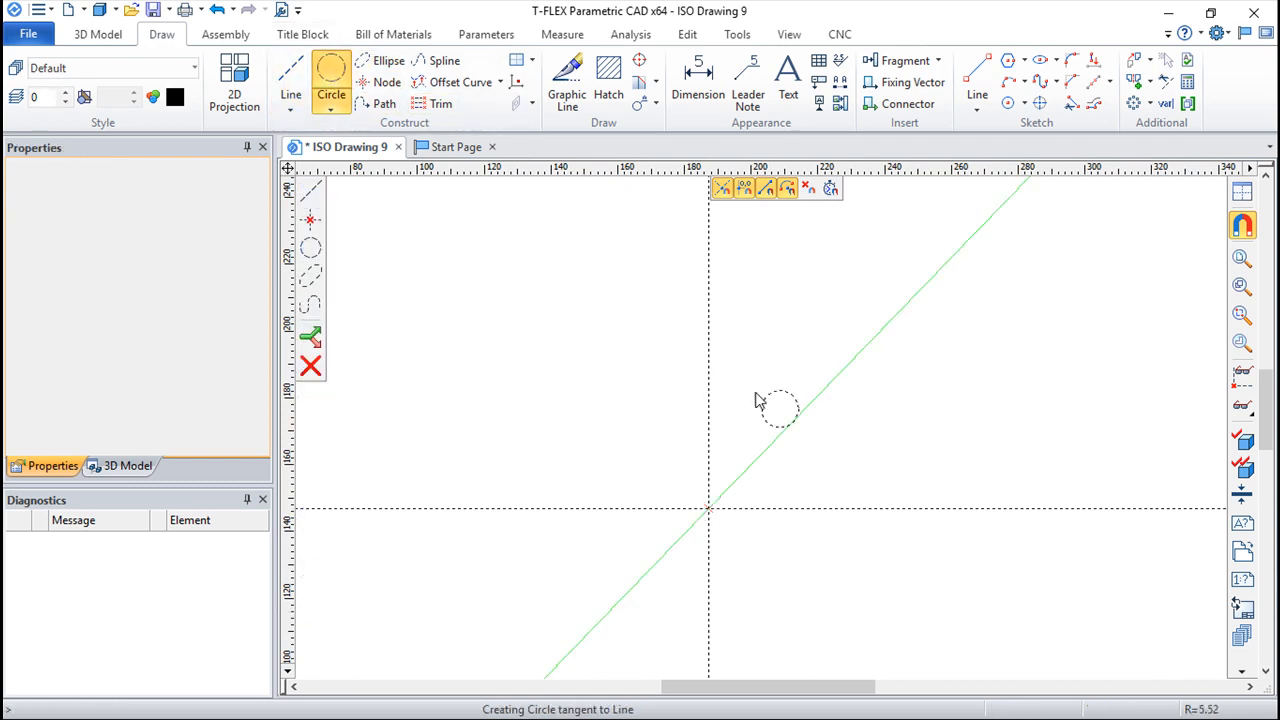
left_click(773, 304)
key("Escape")
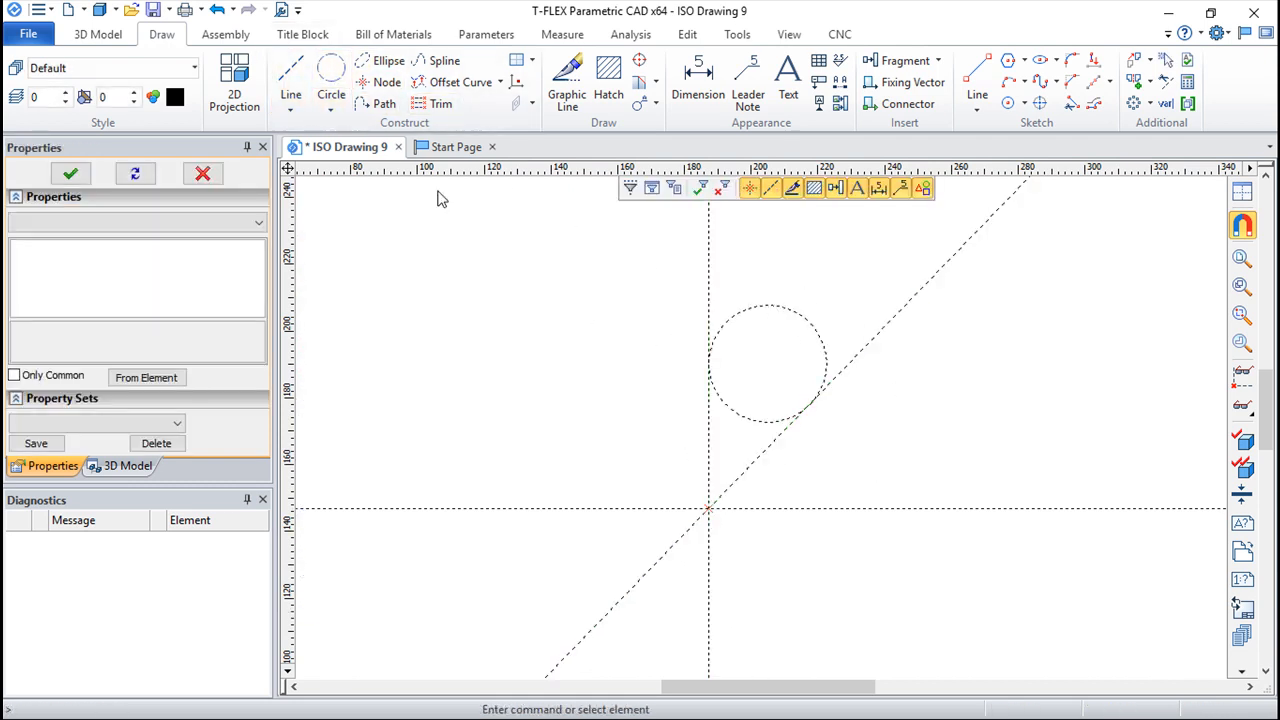
Step: Try moving the base horizontal line with its dependent elements, and cancel the edit
left_click(810, 509)
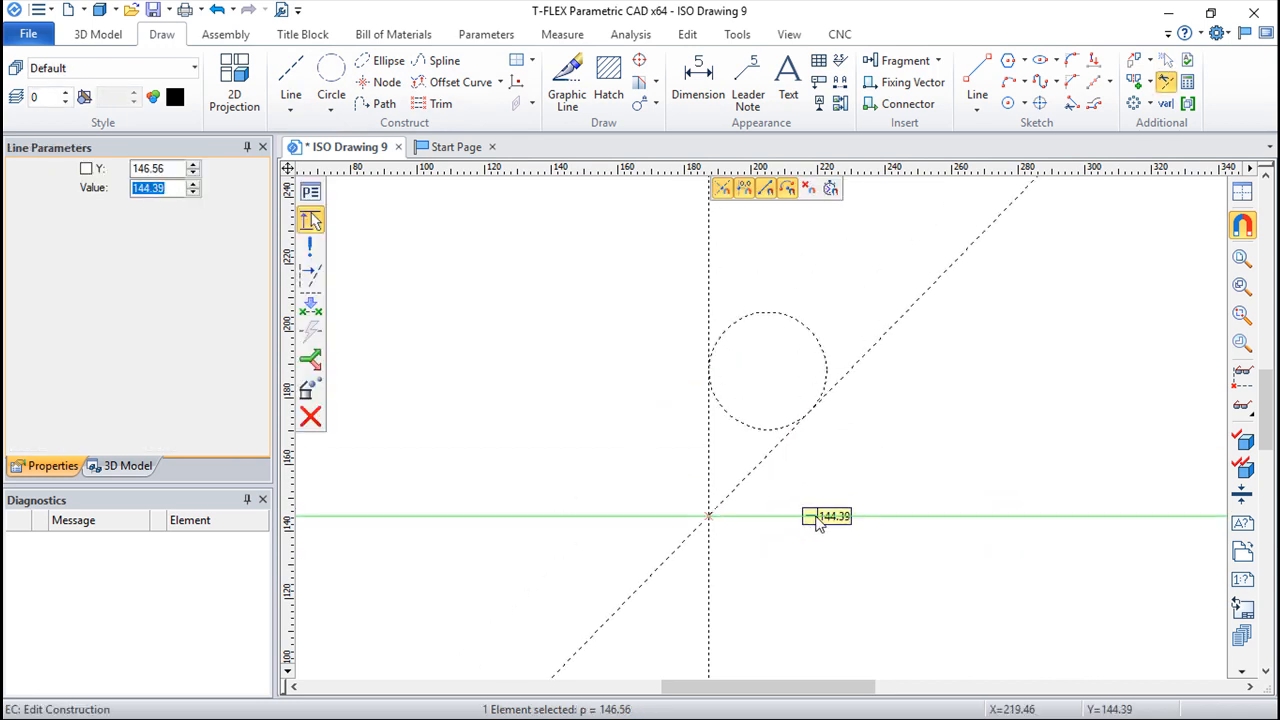
left_click(816, 522)
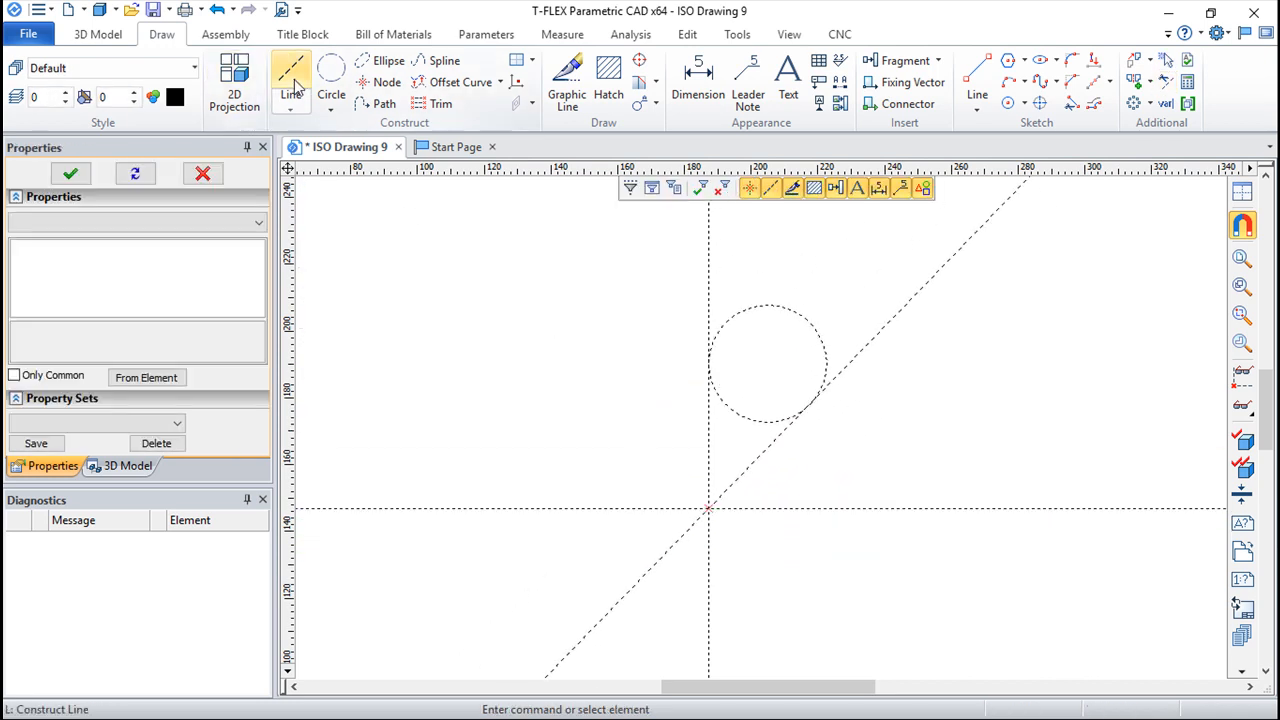
left_click(903, 510)
key("Escape")
Step: Construct a horizontal line related to the base horizontal line and tangent to the top of the circle
left_click(294, 80)
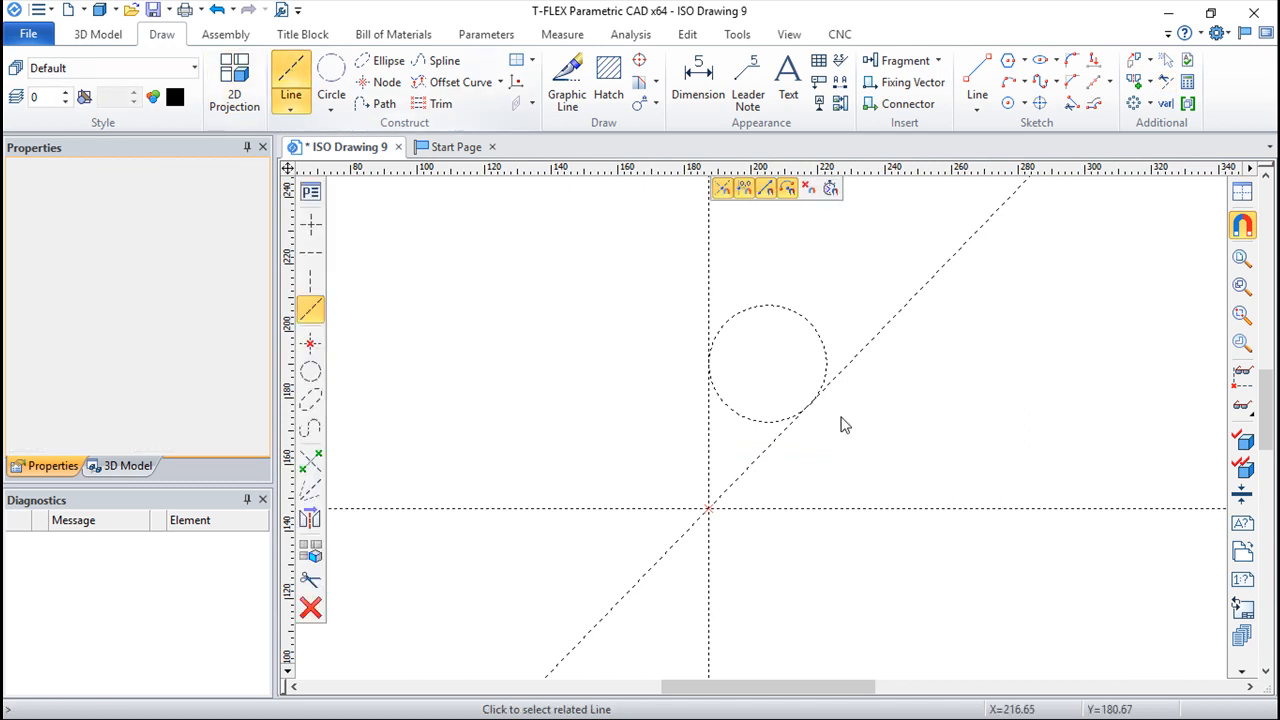
left_click(868, 510)
left_click(777, 304)
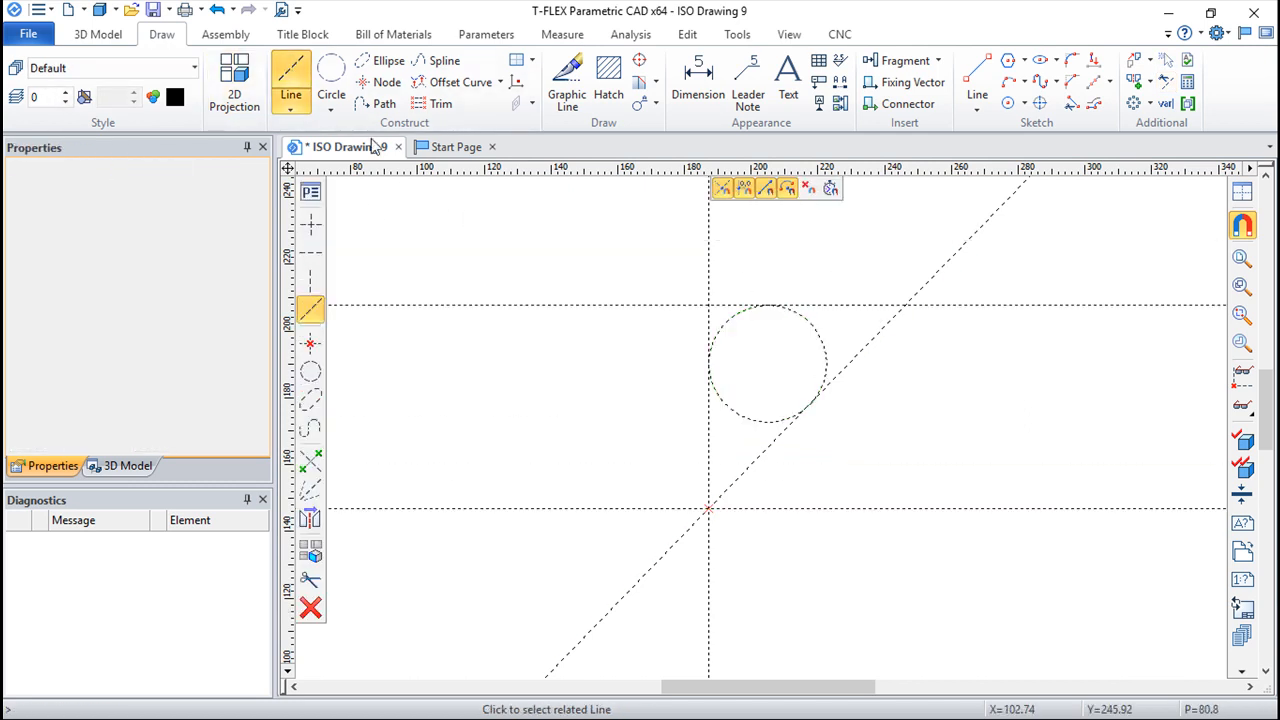
key("Escape")
Step: Try to redefine the angled line as parallel to the vertical line at a distance of 42.91, declining the element information
key("e")
key("c")
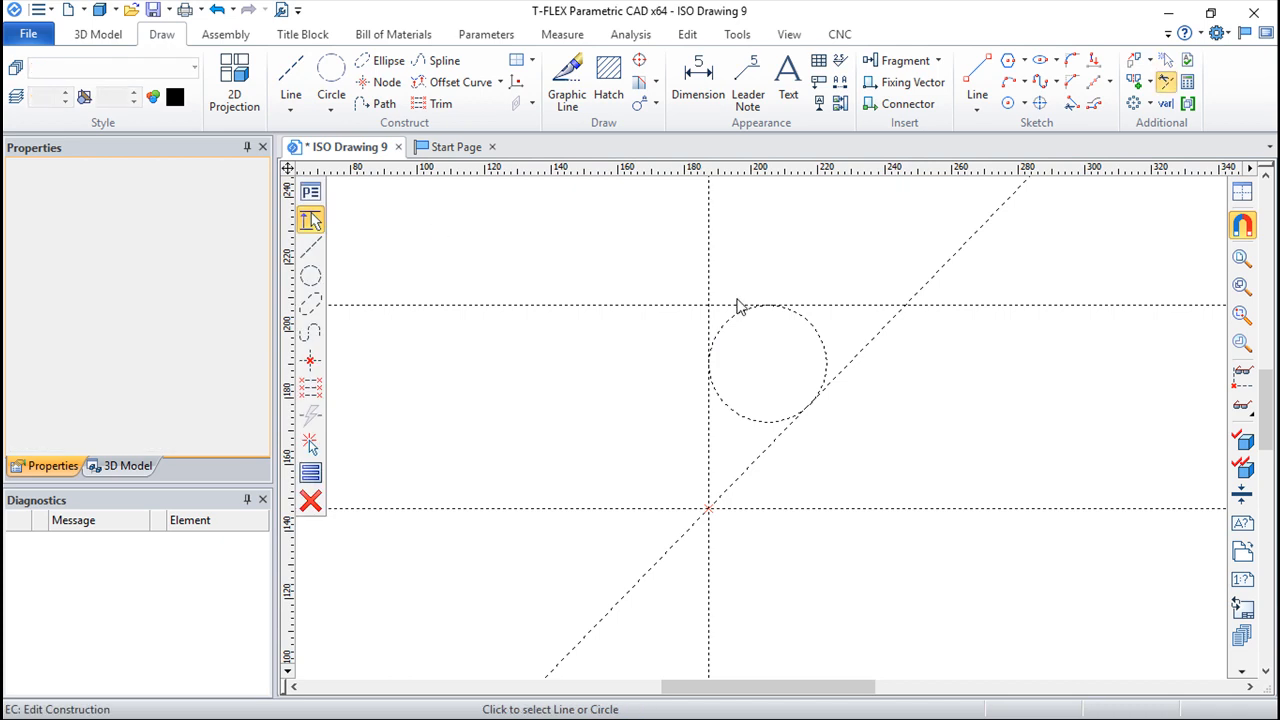
left_click(870, 357)
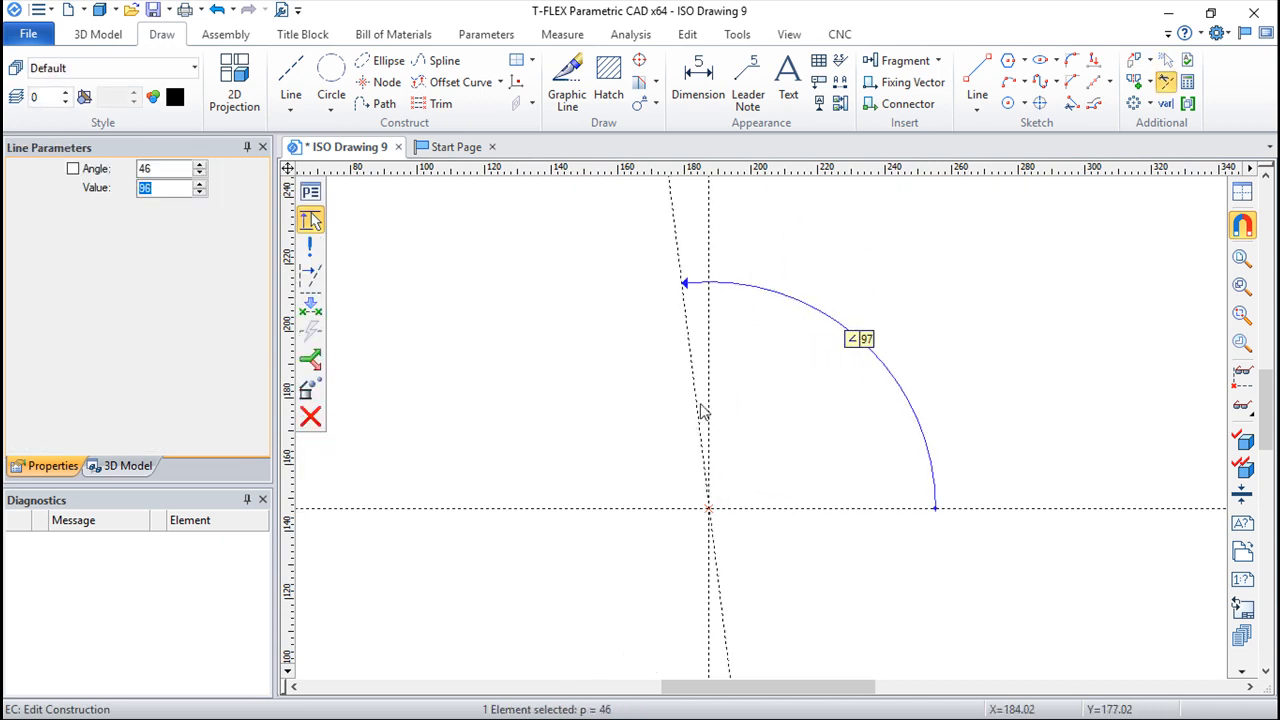
left_click(313, 271)
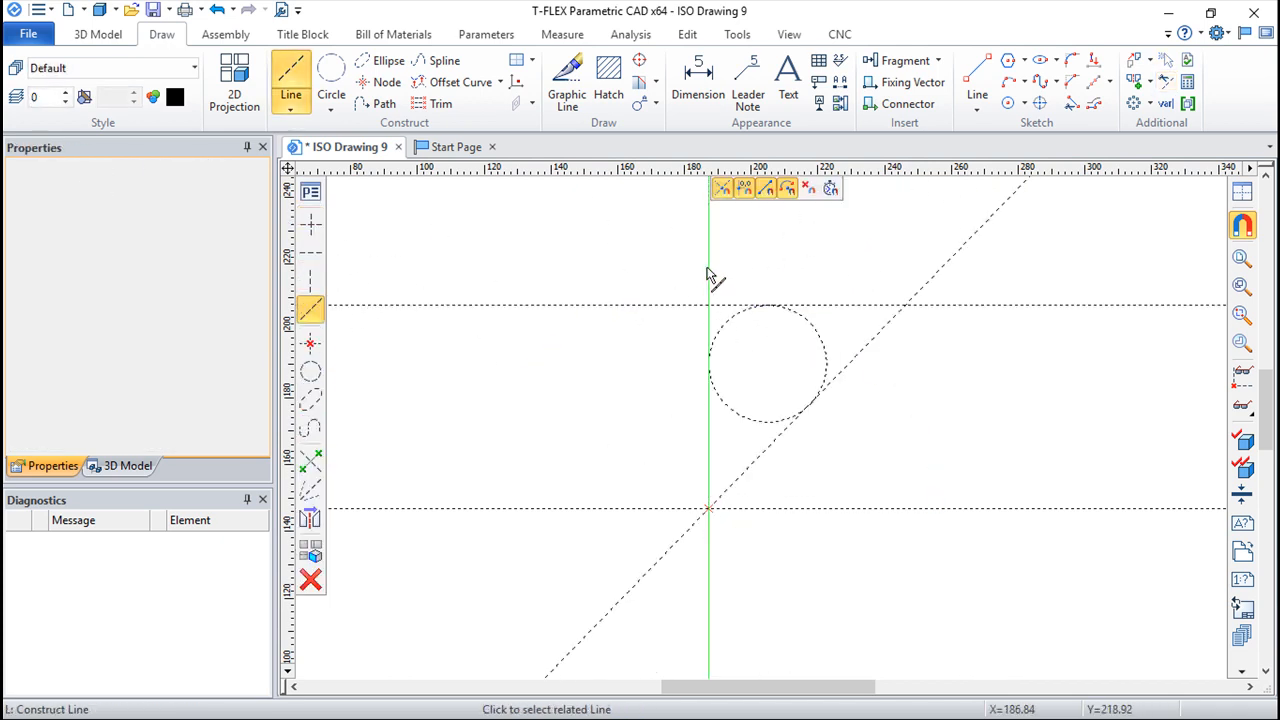
left_click(710, 276)
left_click(856, 375)
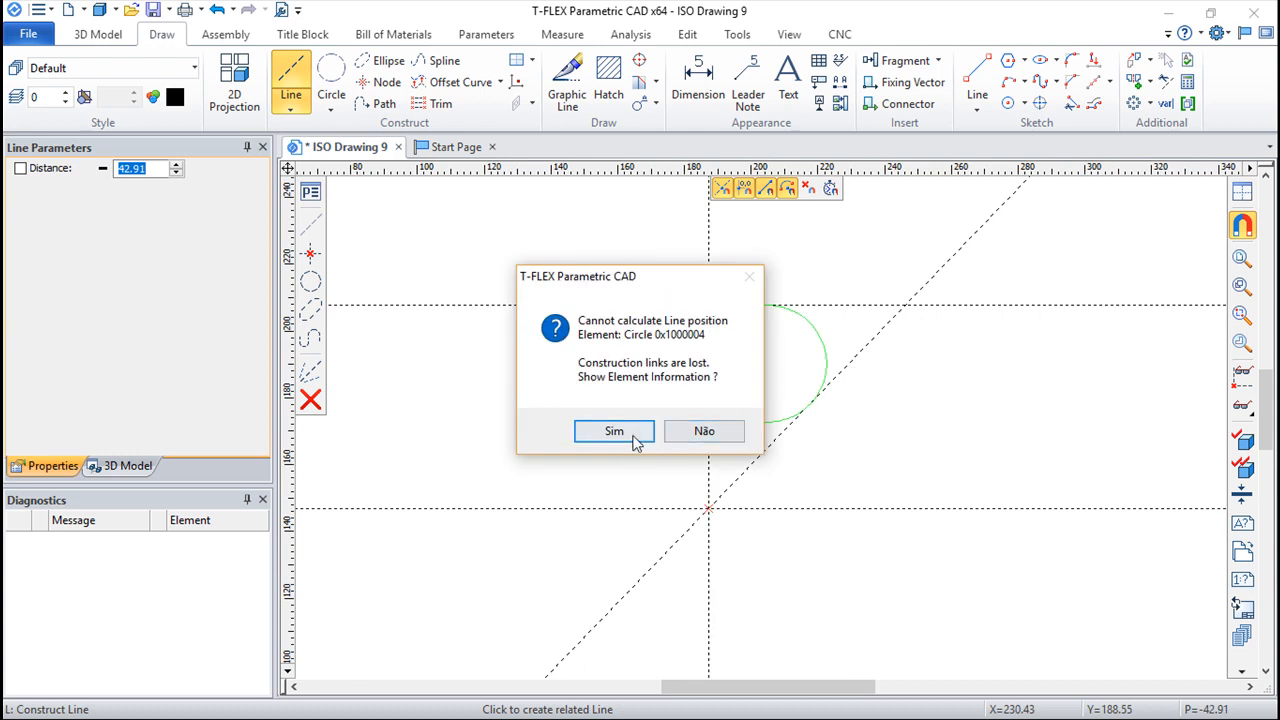
left_click(702, 432)
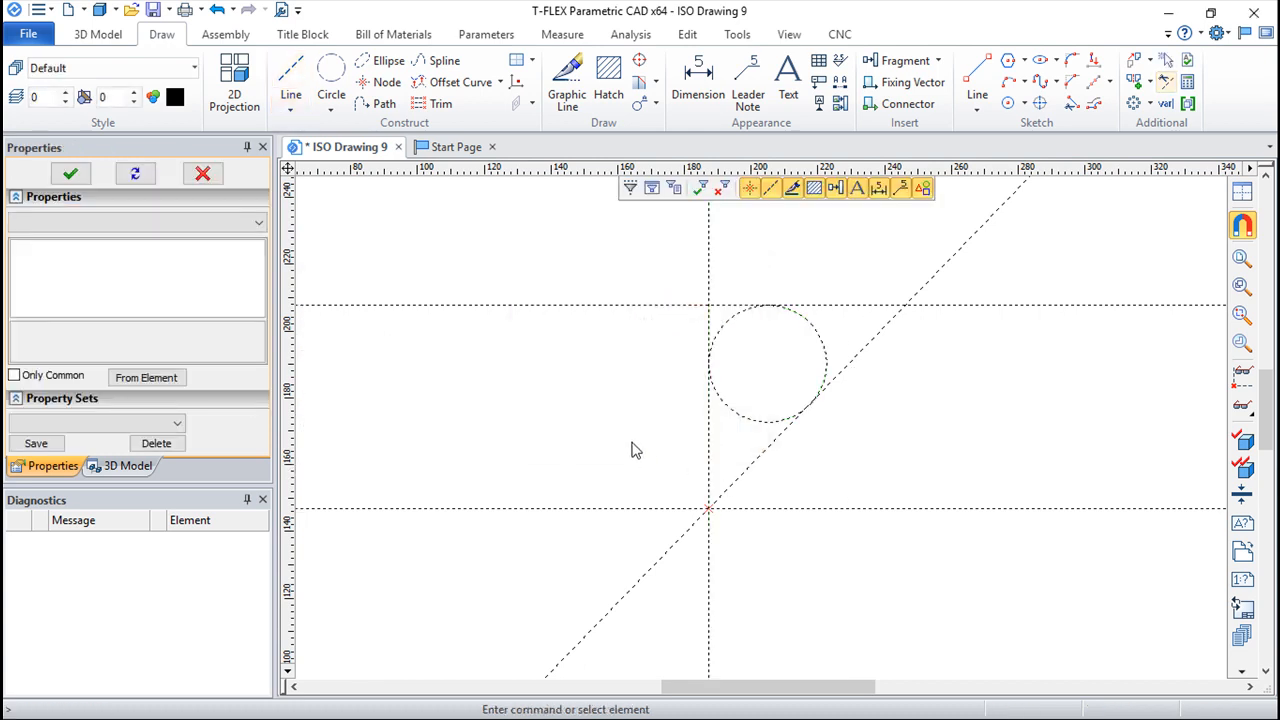
middle_click_drag(909, 374, 843, 431)
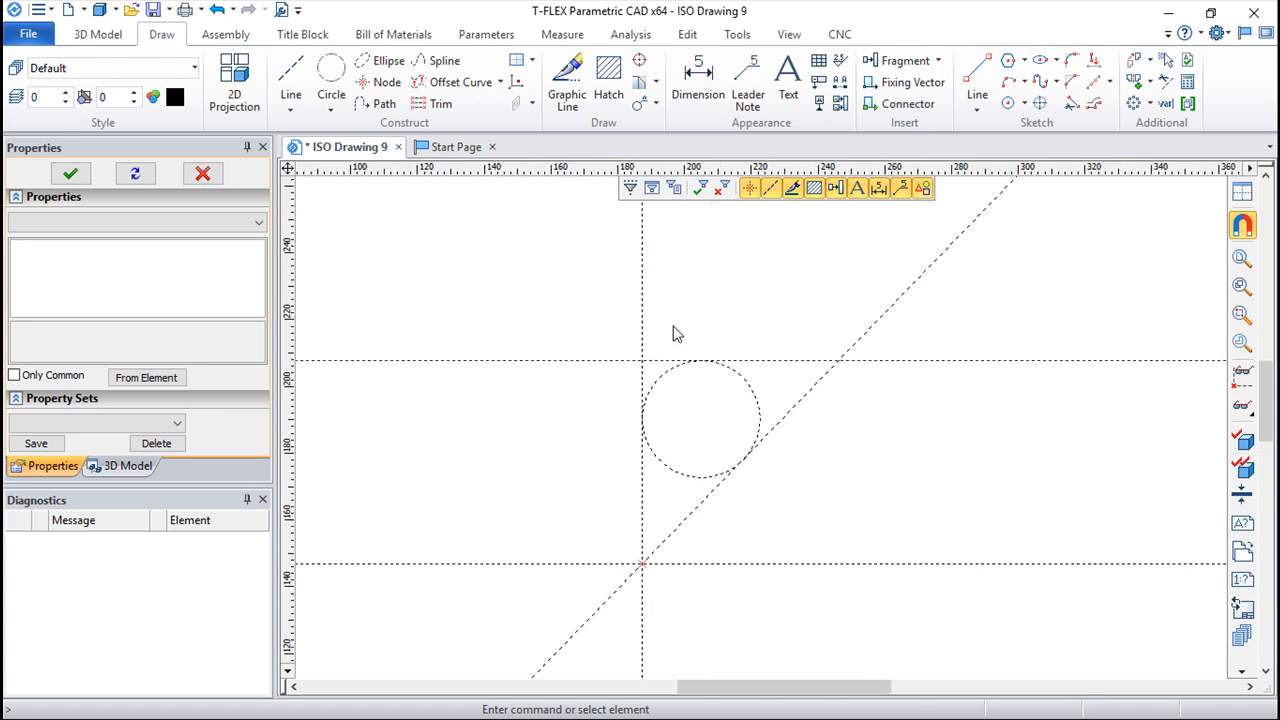